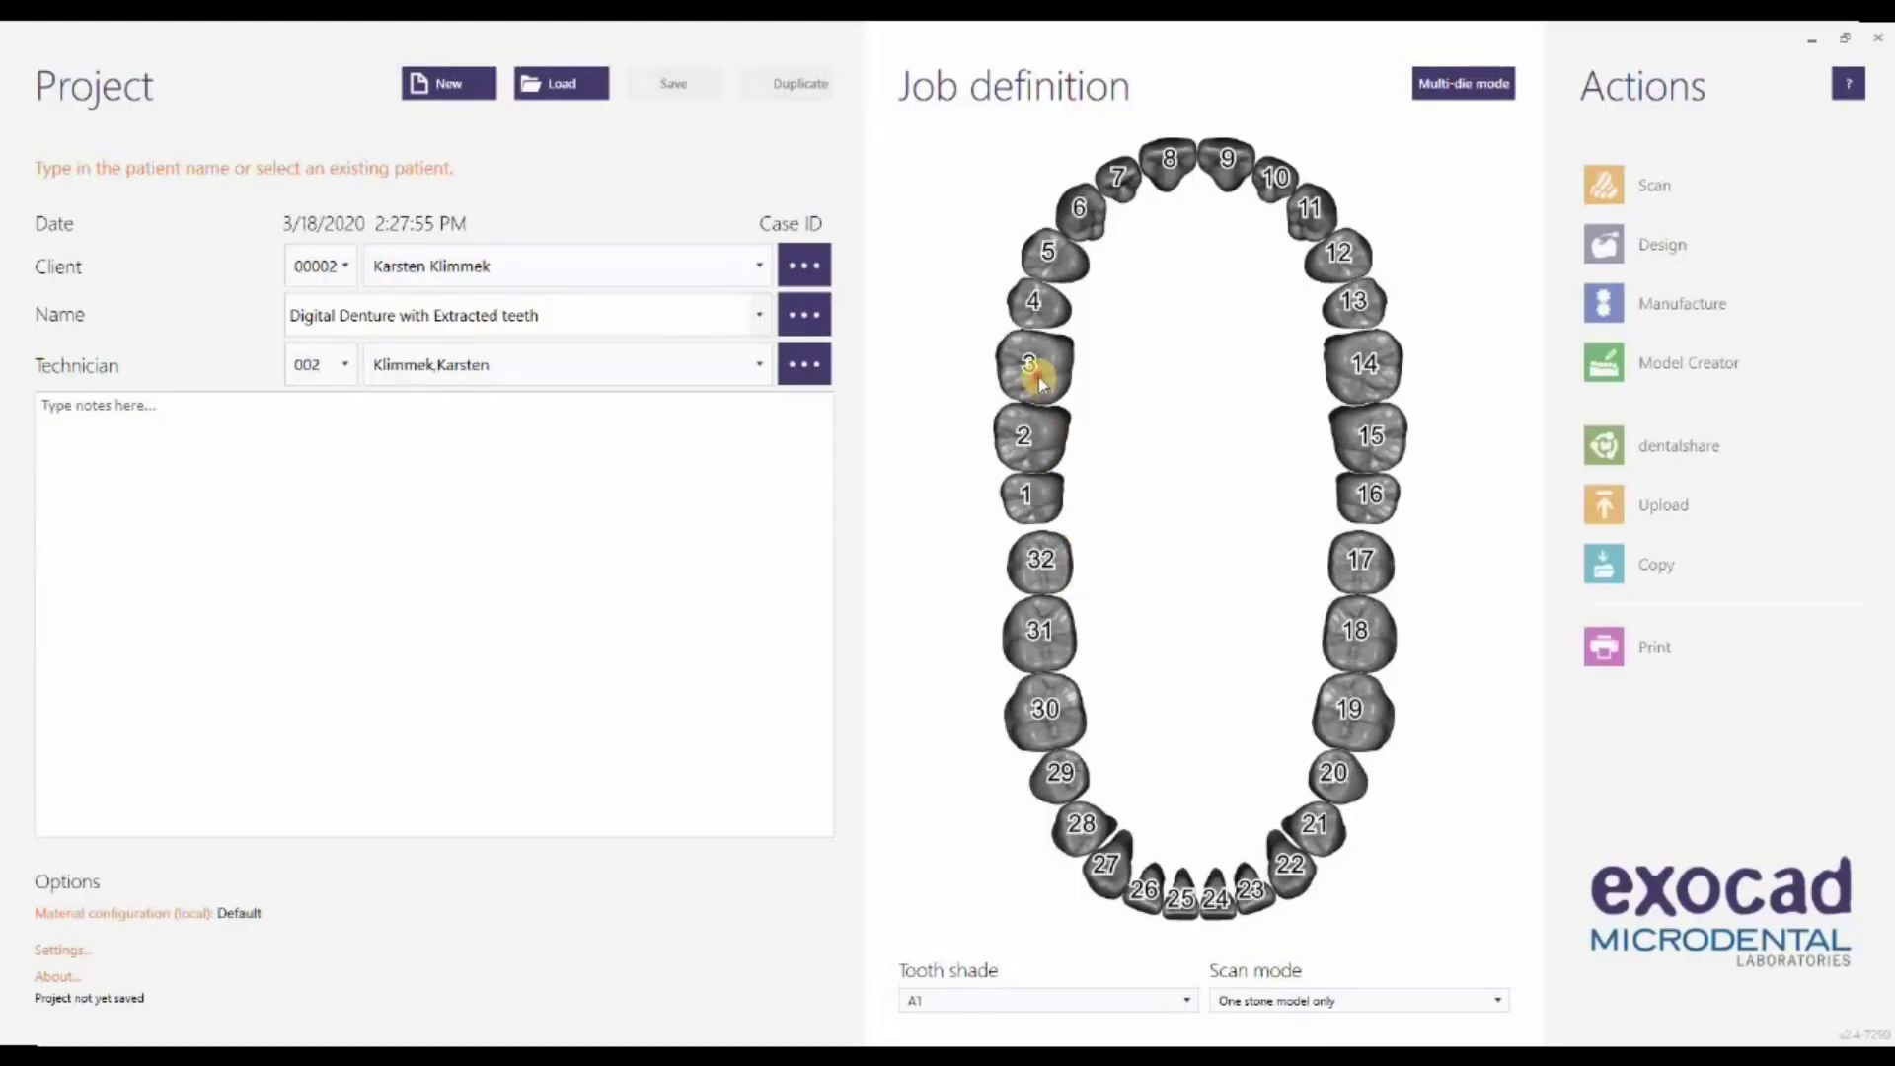
Step: Make tooth 3 an Acrylic/PMMA pontic waxup, designed digitally, no pre-op scan, optional virtual gingiva
{"action": "left_click", "coordinate": [1036, 380]}
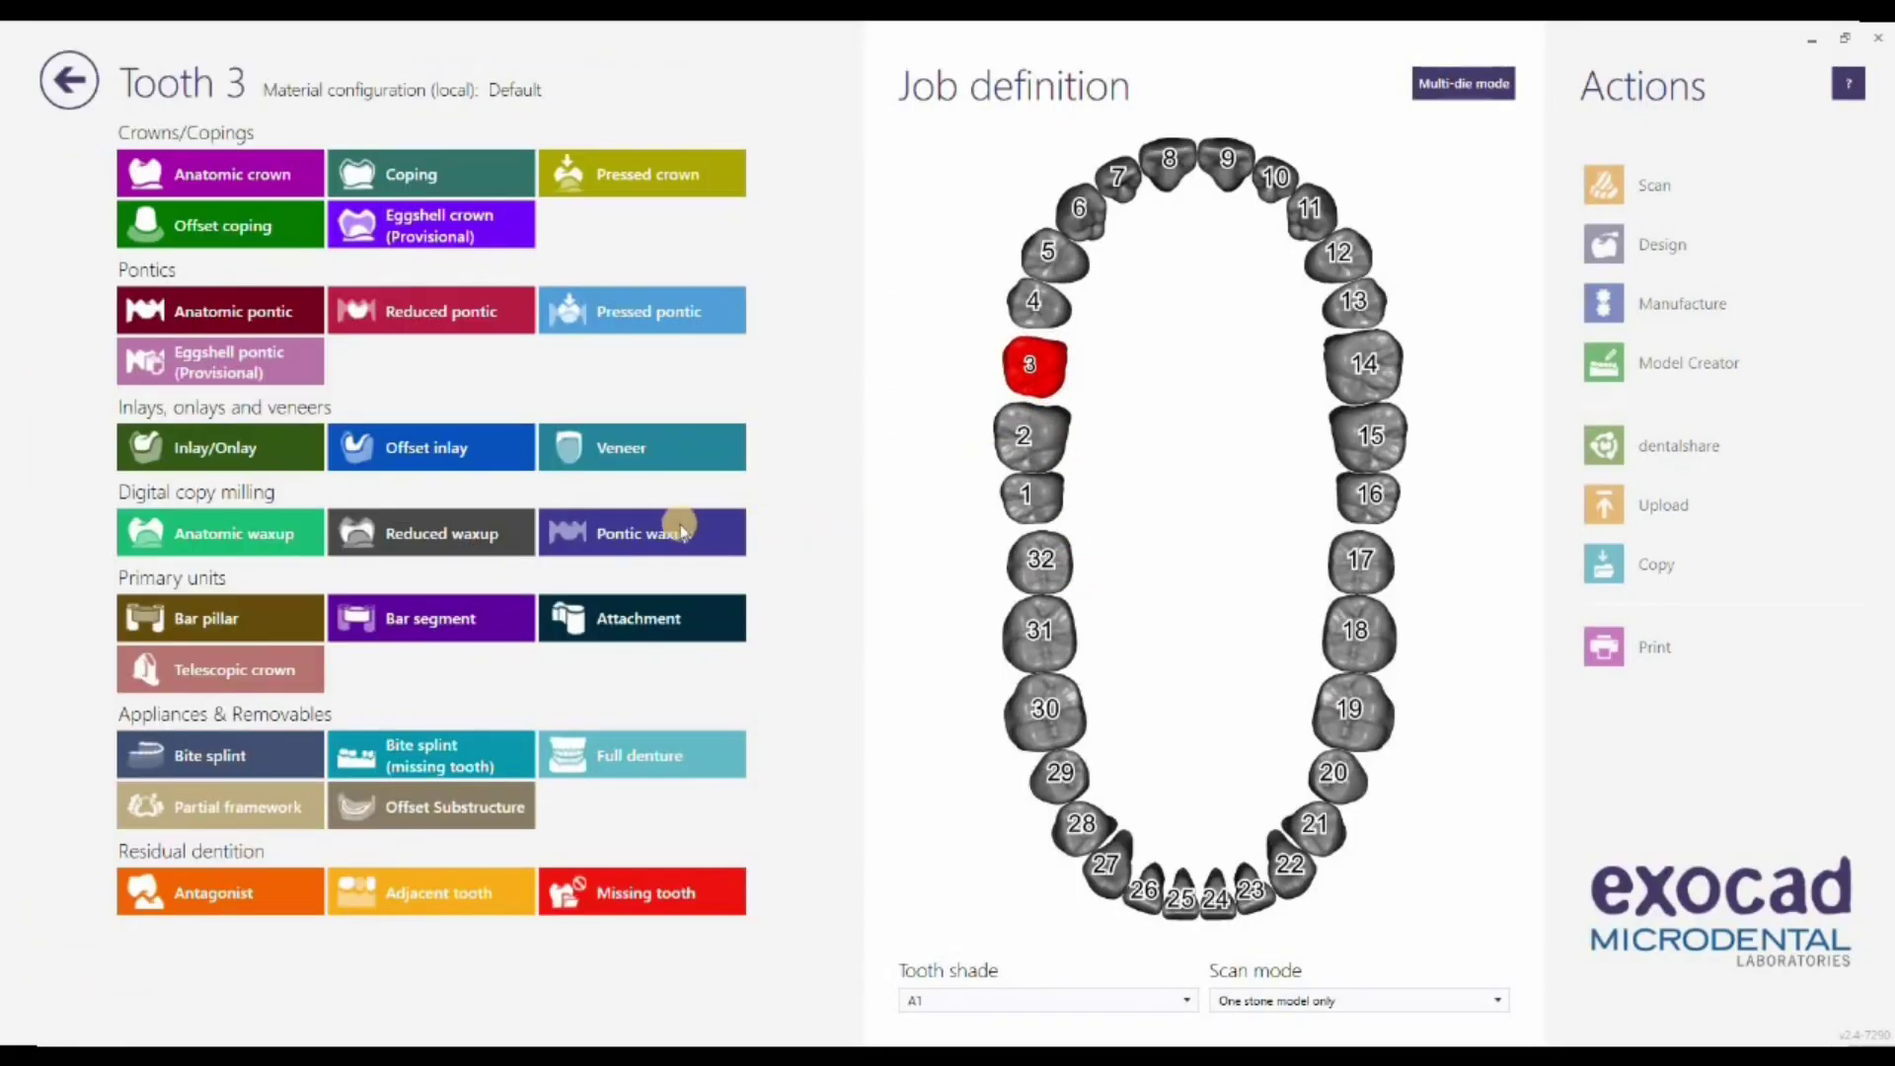
{"action": "left_click", "coordinate": [674, 534]}
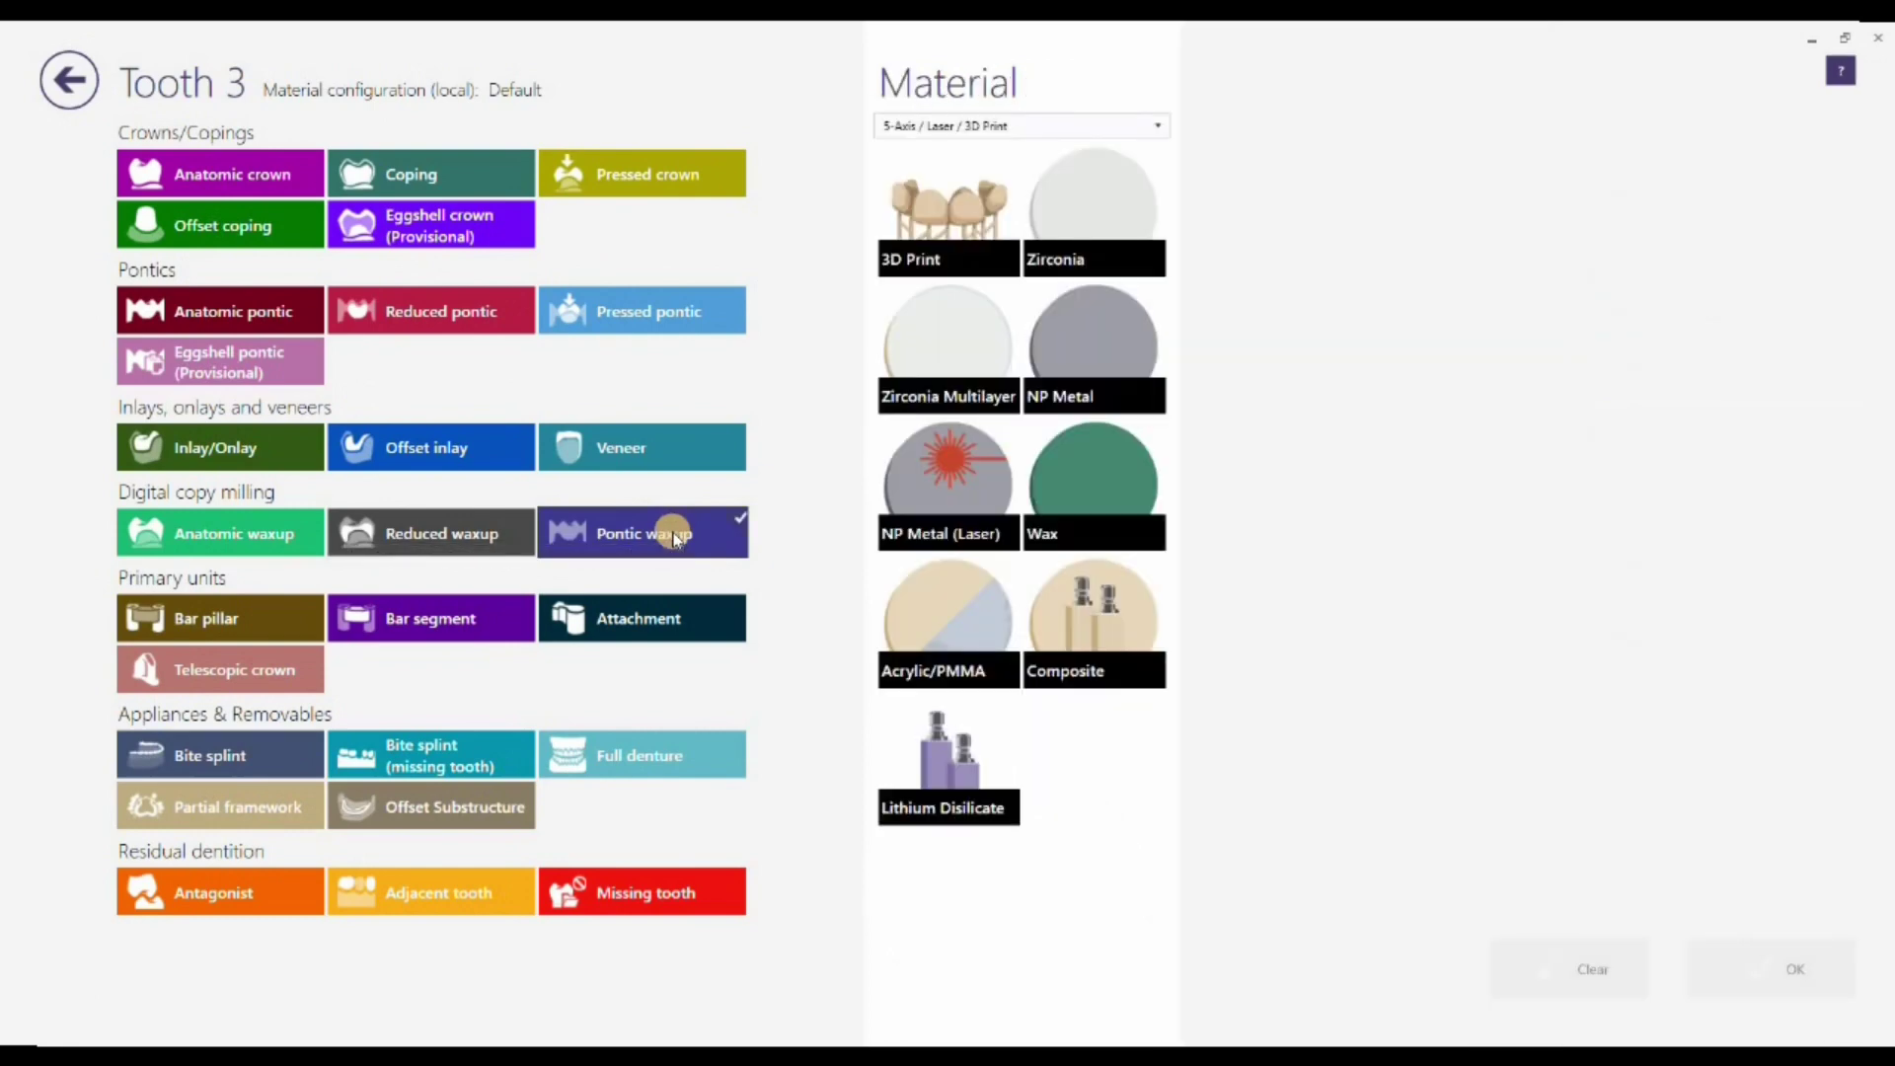
{"action": "left_click", "coordinate": [947, 595]}
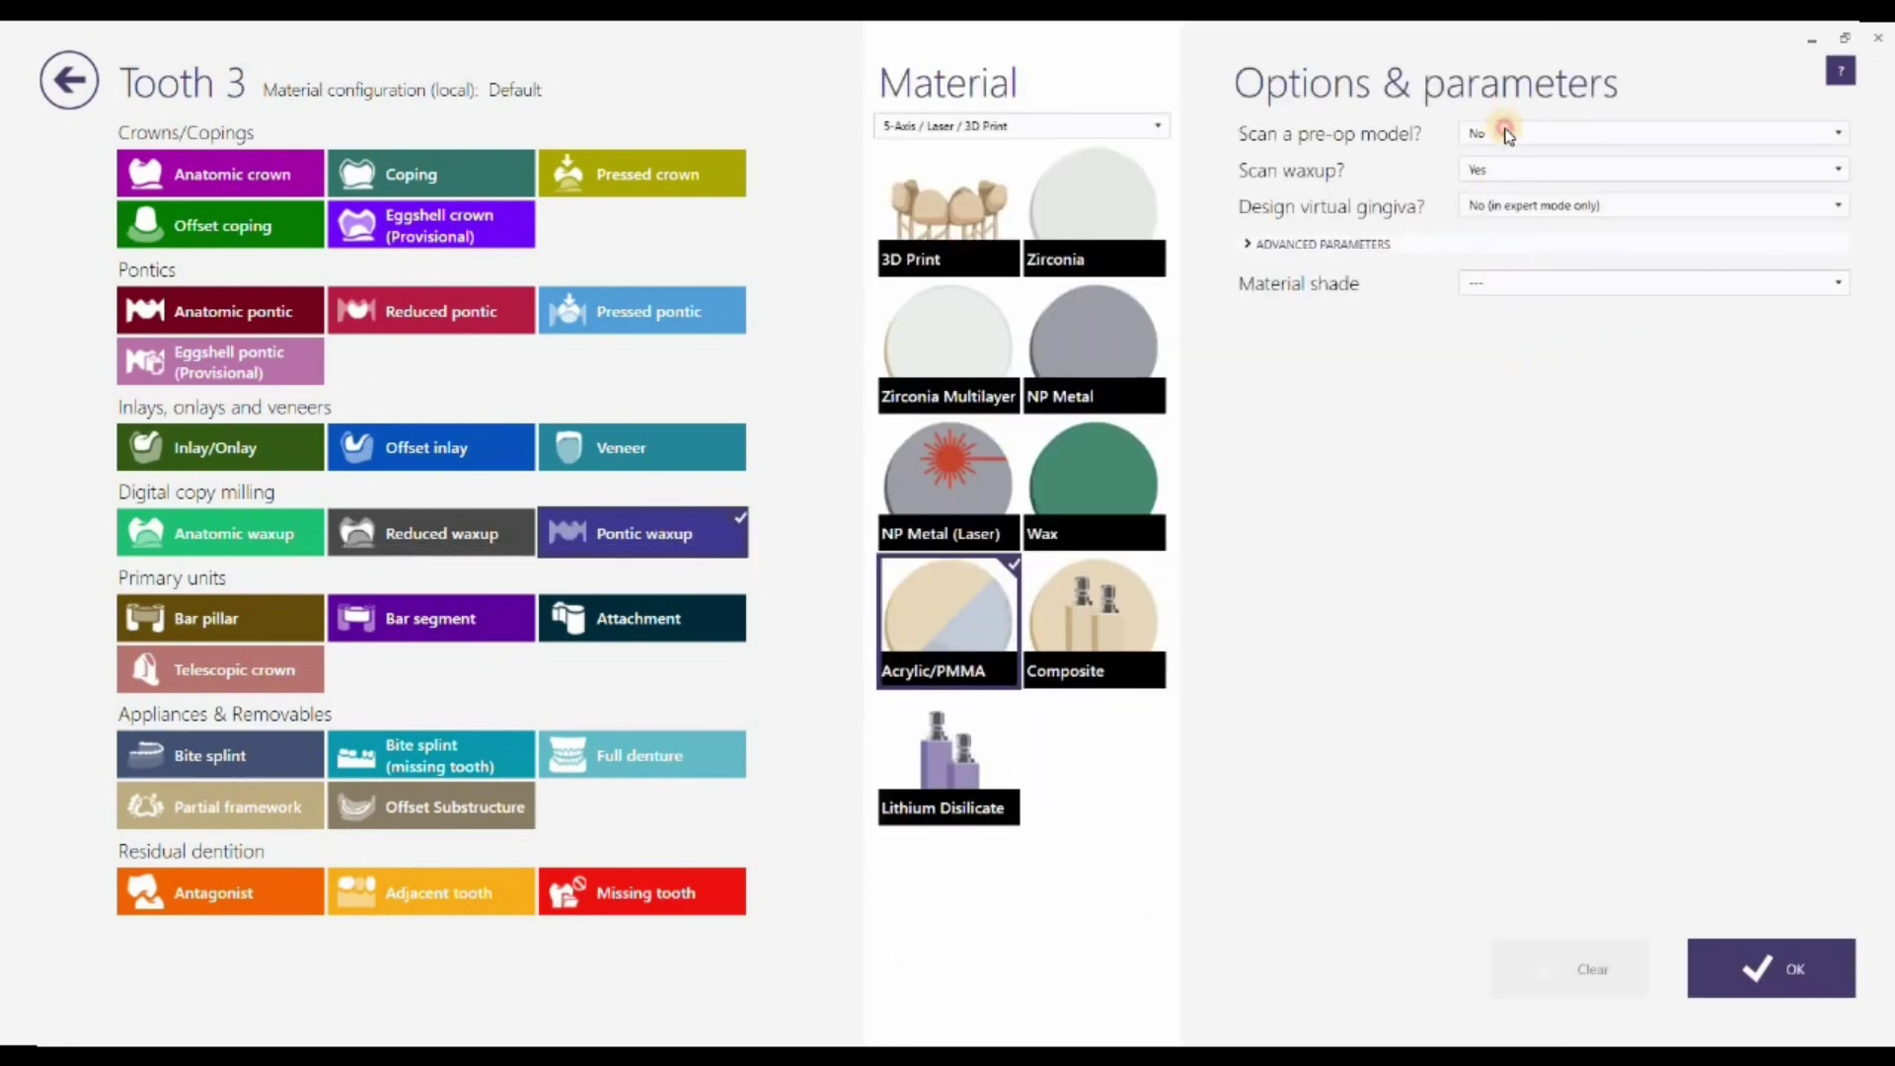
{"action": "left_click", "coordinate": [1503, 146]}
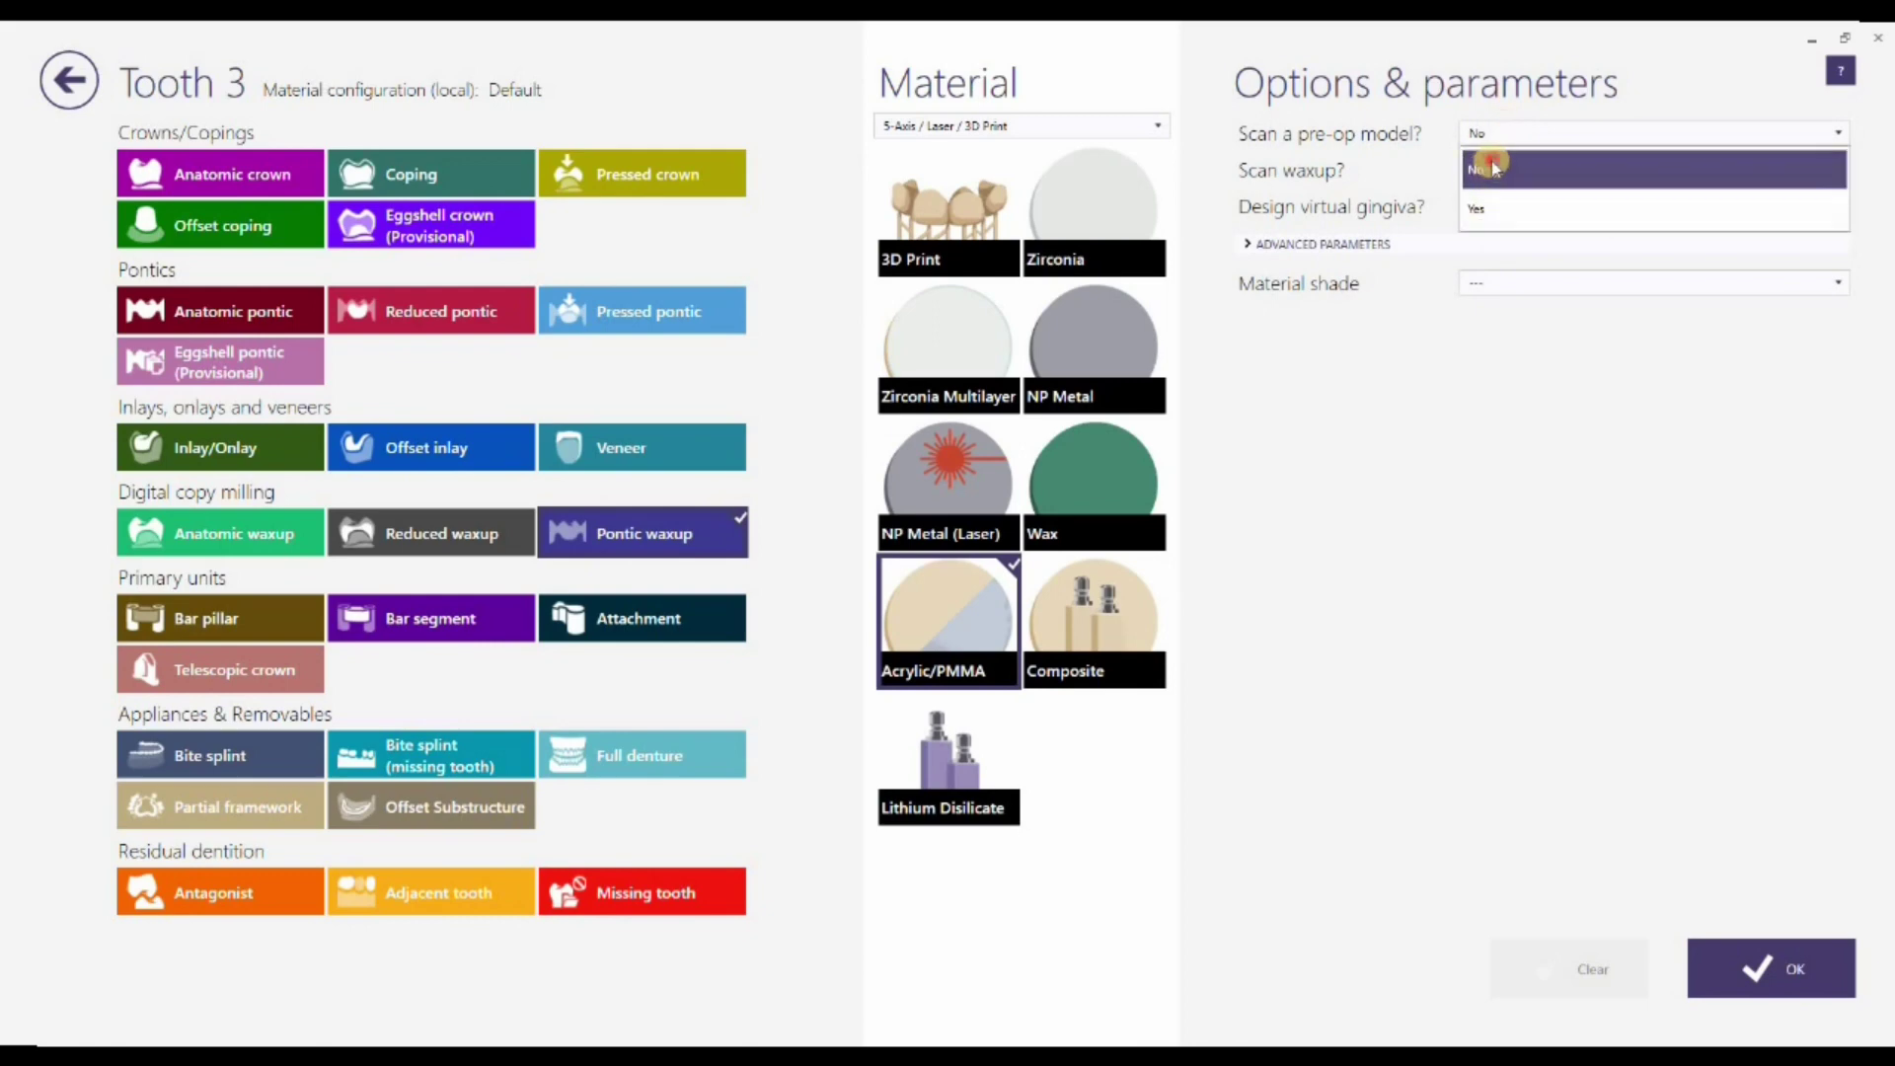
{"action": "left_click", "coordinate": [1485, 169]}
{"action": "left_click", "coordinate": [1495, 206]}
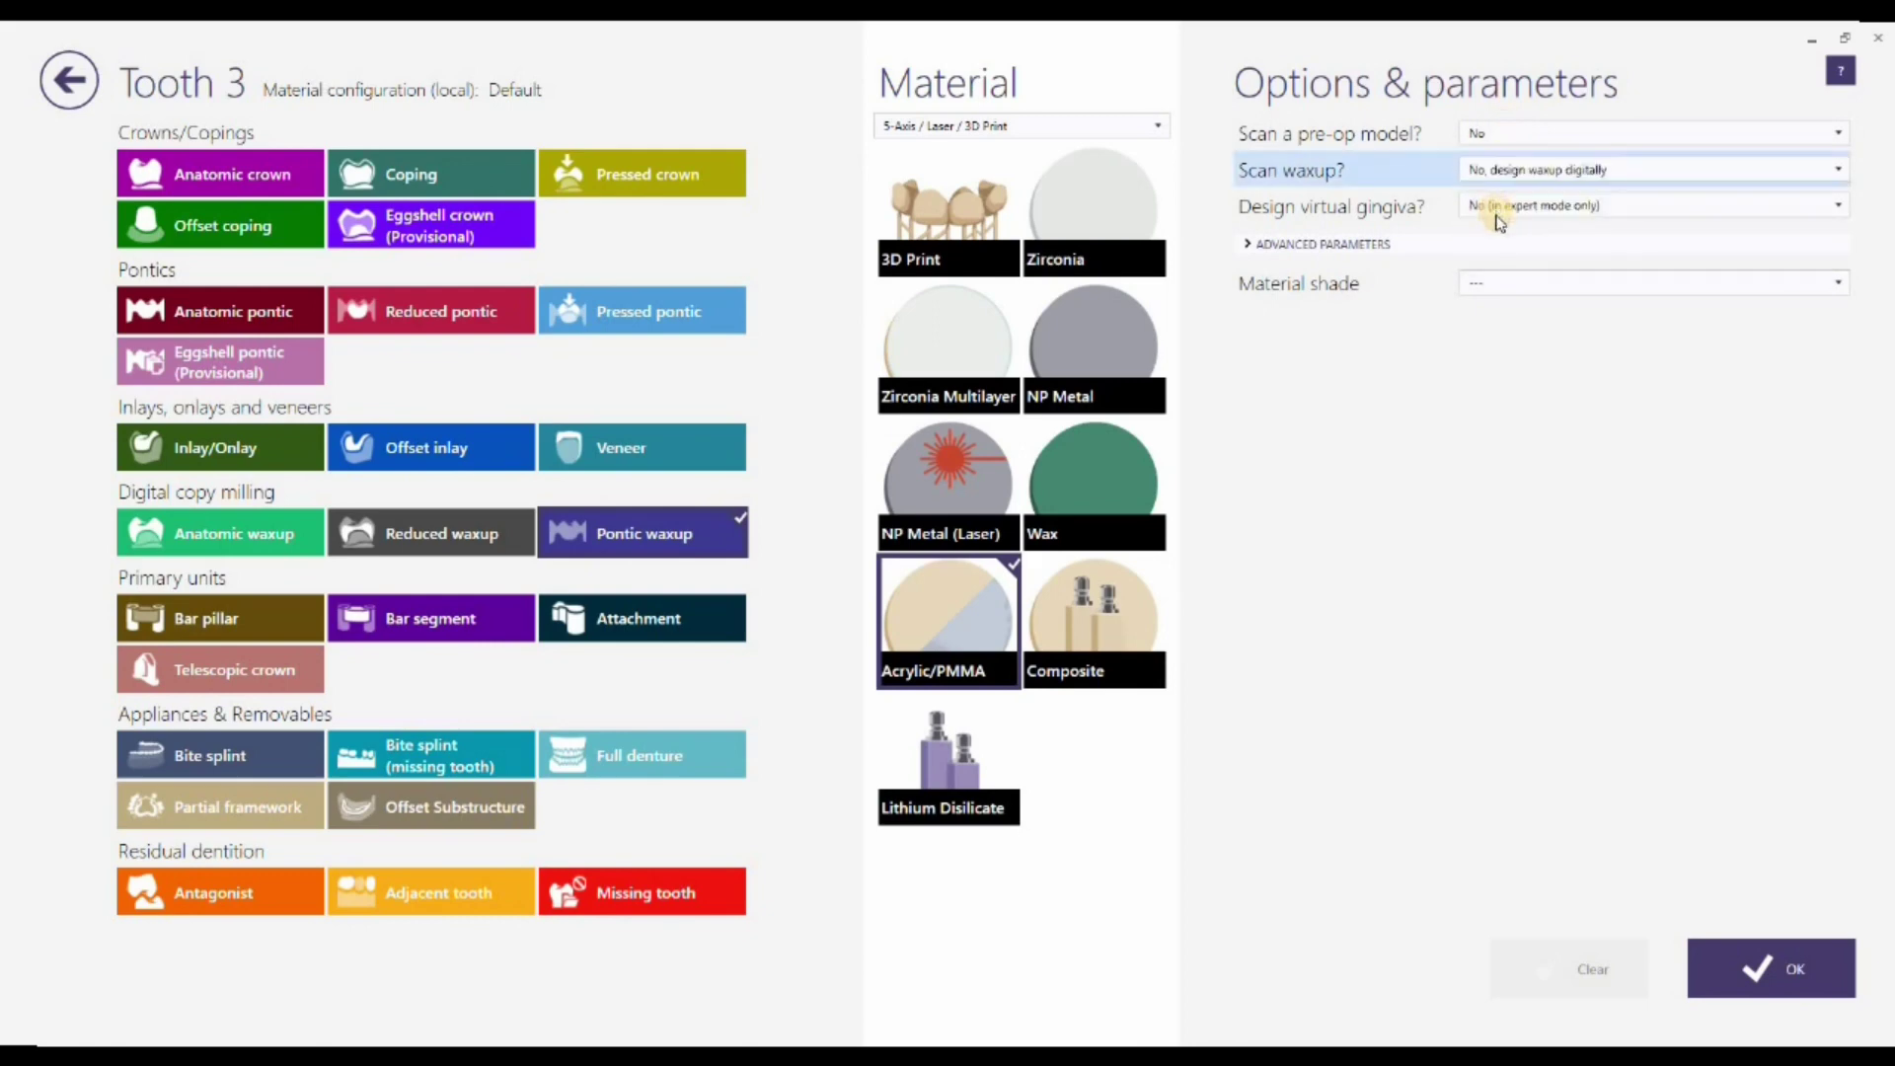
{"action": "left_click", "coordinate": [1493, 205]}
{"action": "key", "text": "Return"}
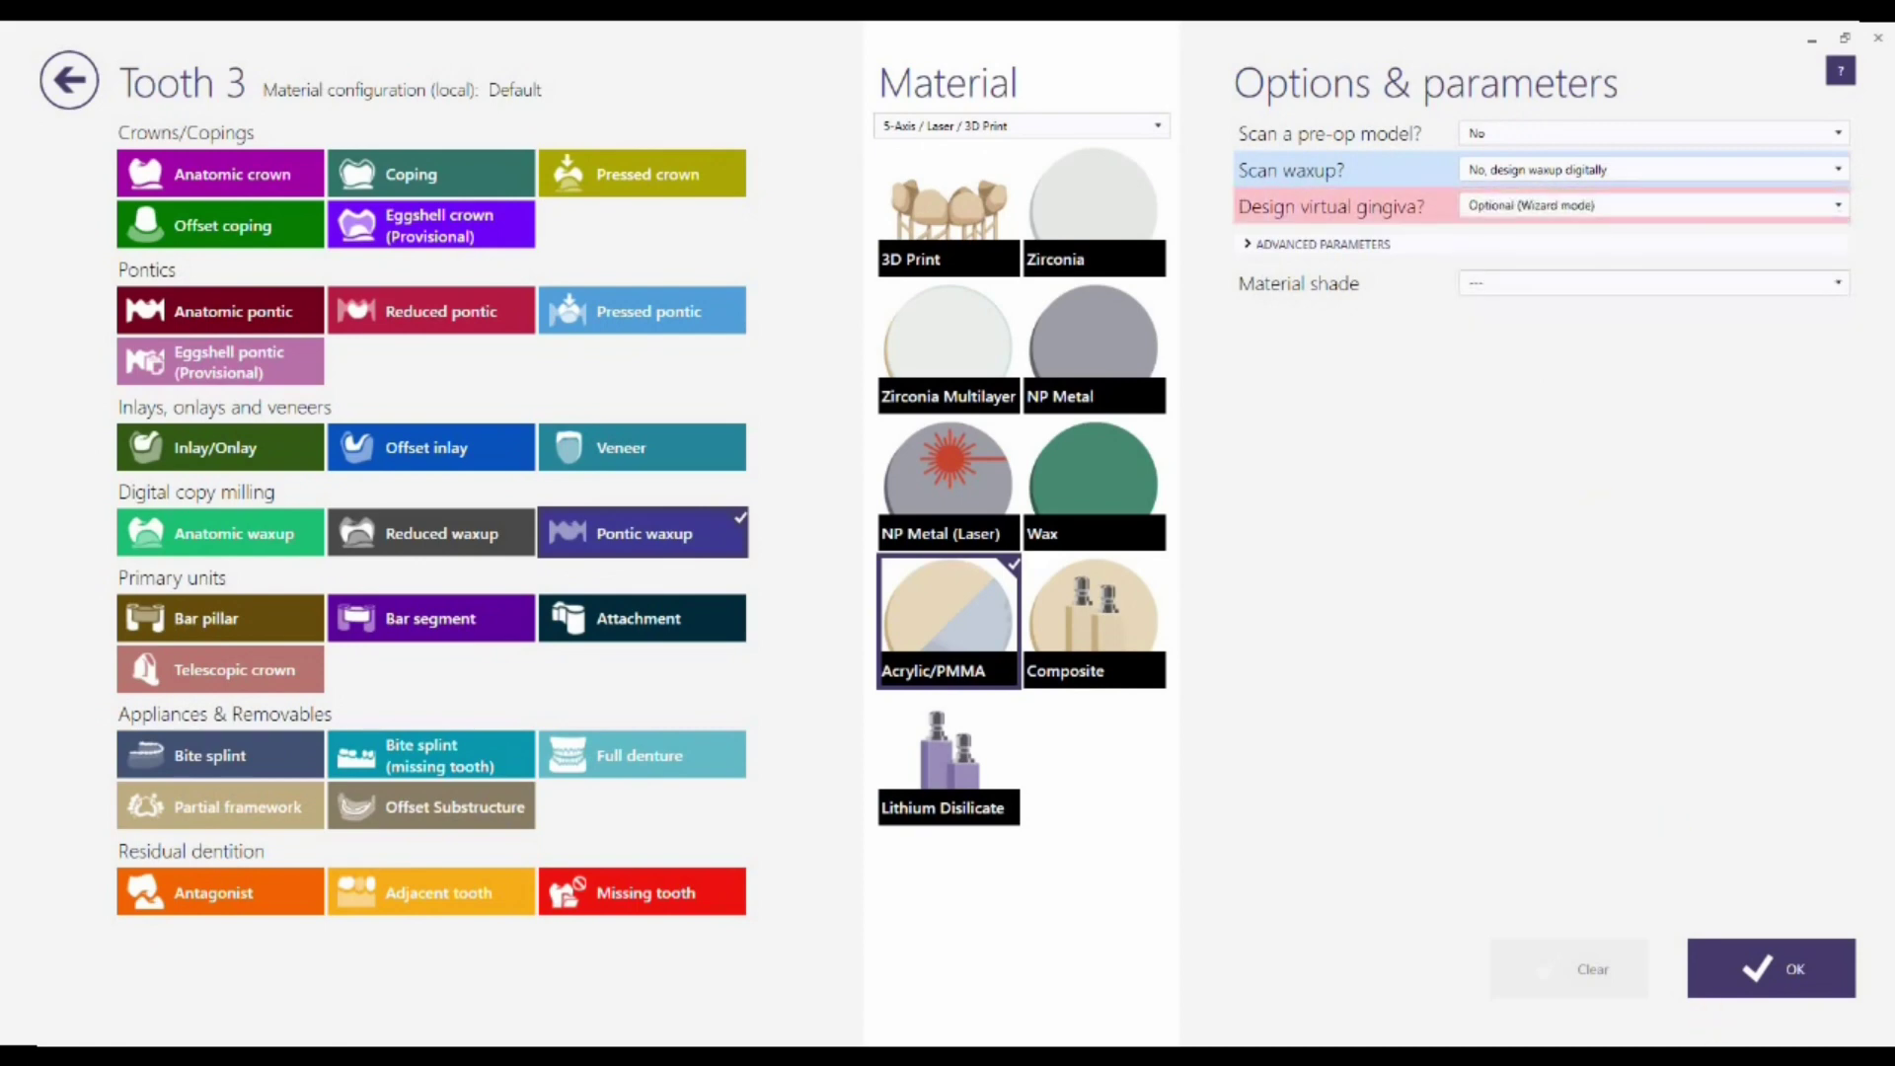
{"action": "left_click", "coordinate": [1771, 977]}
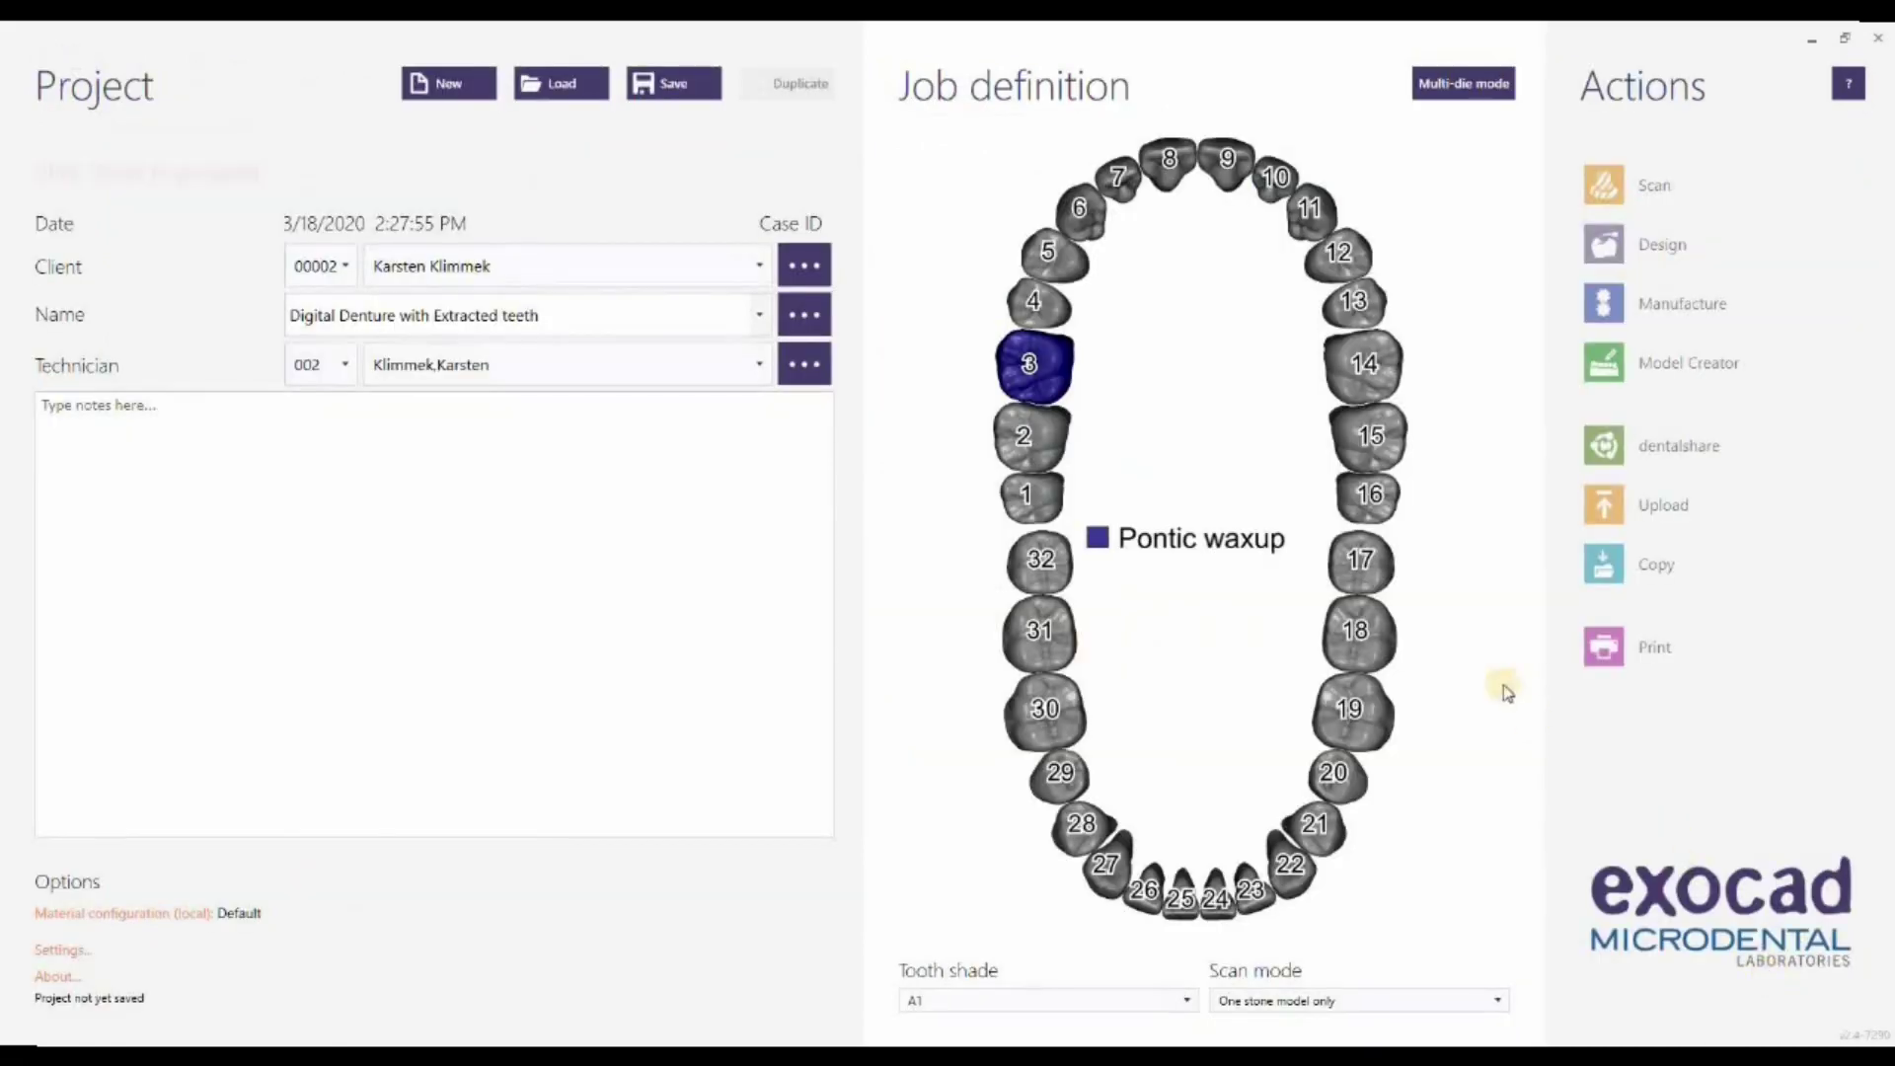
Step: Extend the pontic waxup over teeth 3–14, connect all neighbours, save, and start the design
{"action": "left_click", "coordinate": [1368, 380], "text": "shift"}
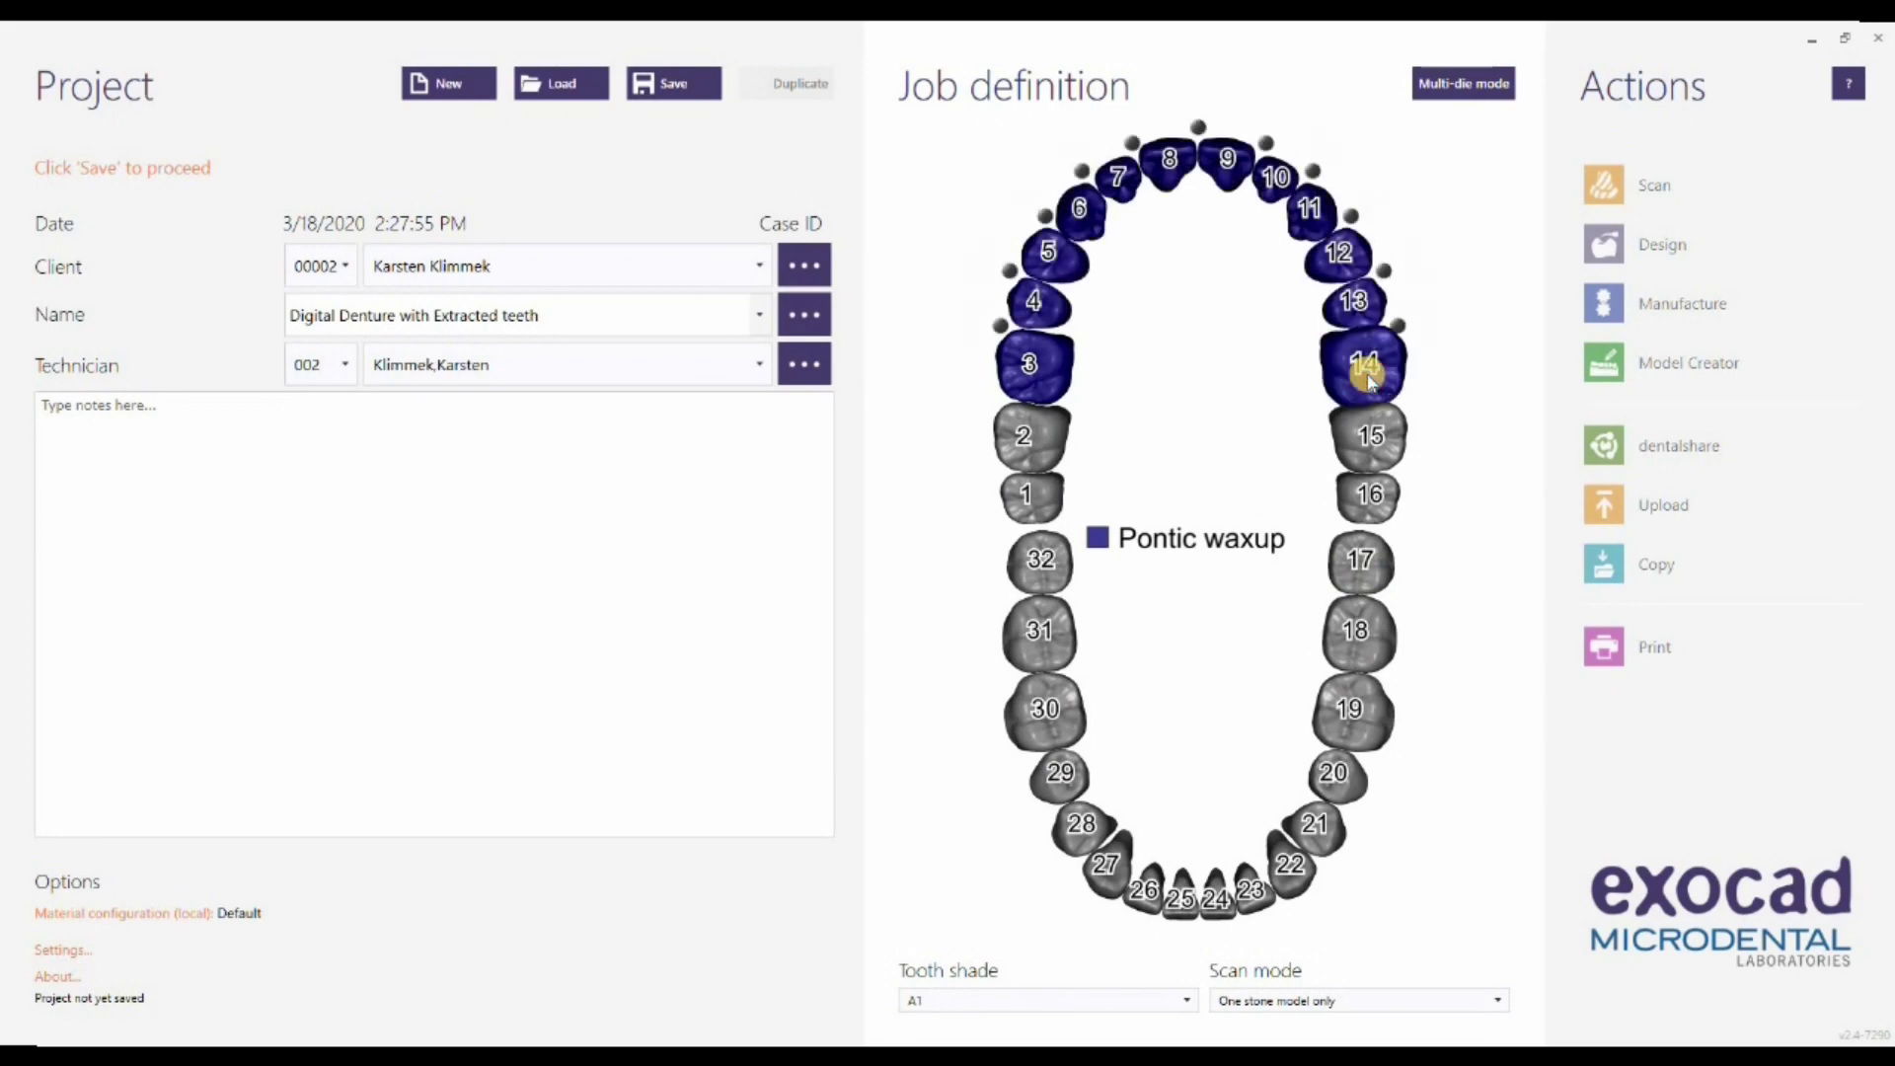
{"action": "left_click", "coordinate": [1000, 326]}
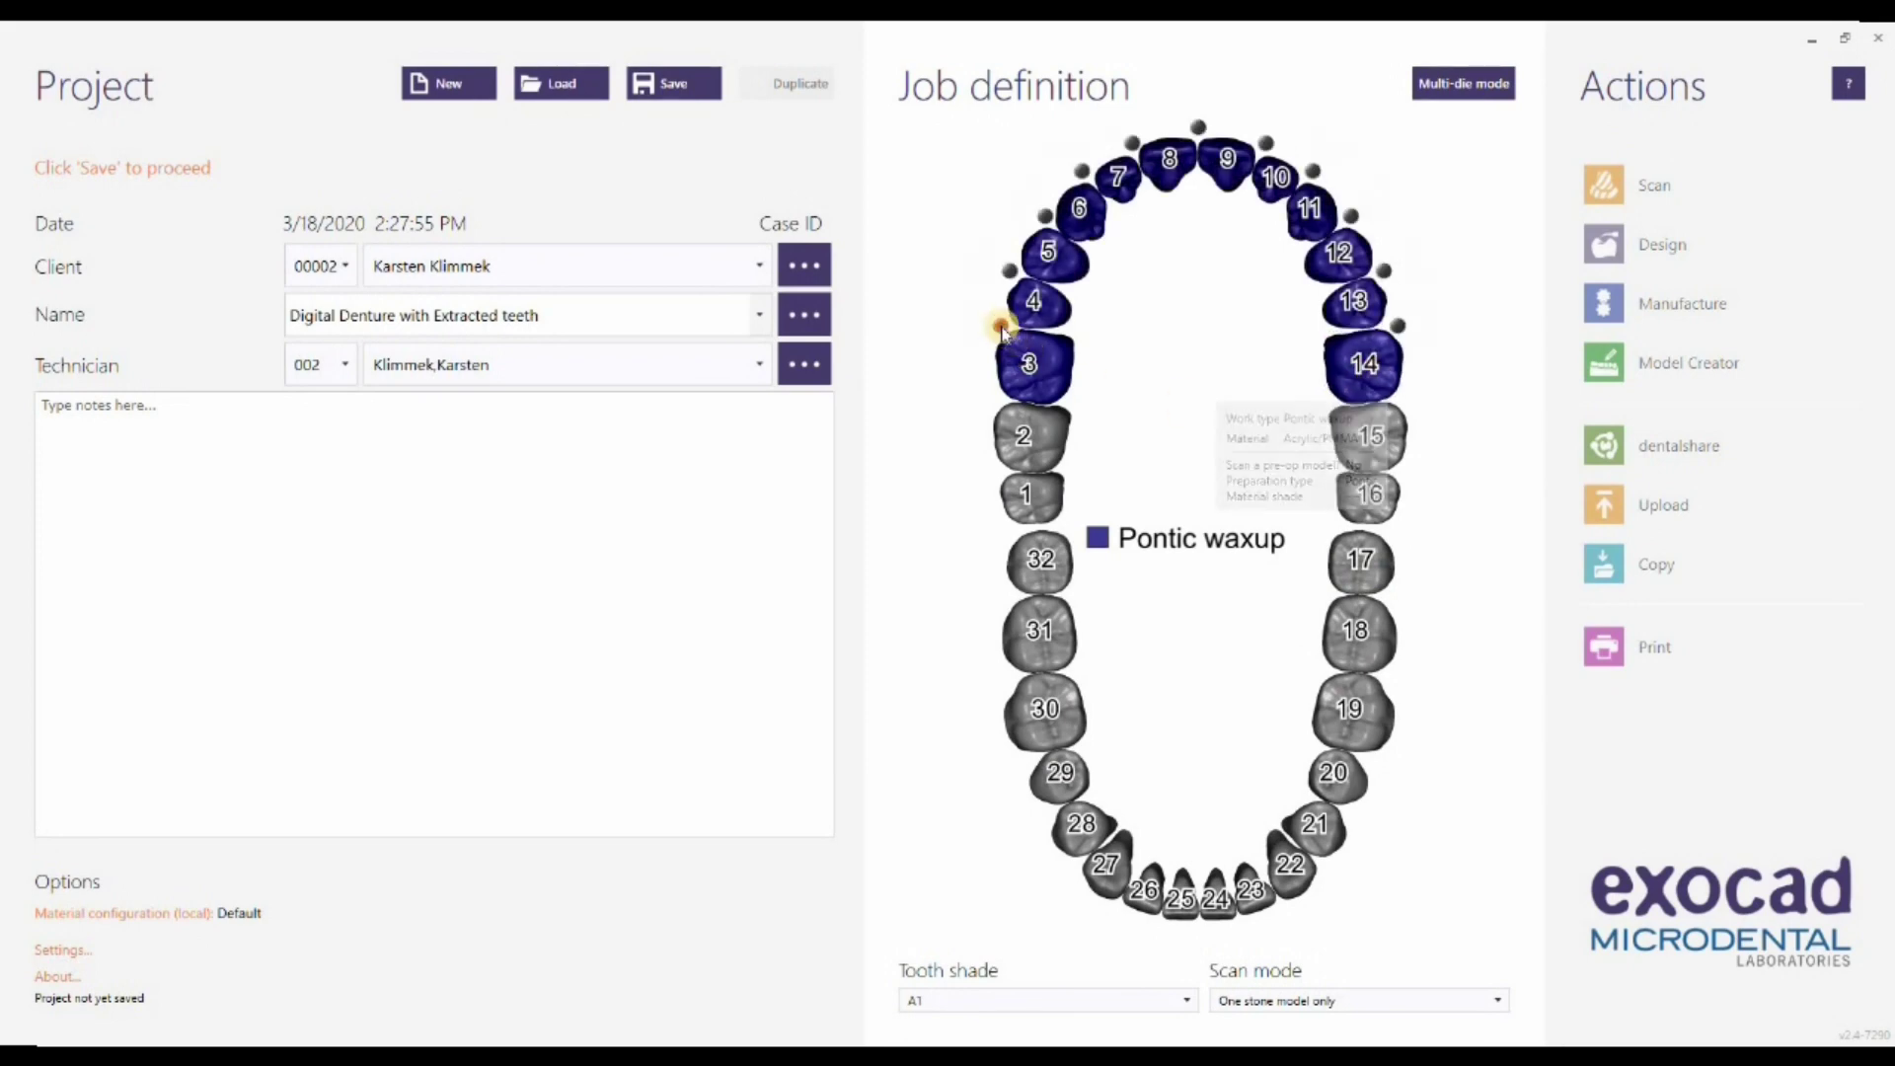
{"action": "left_click", "coordinate": [1045, 216]}
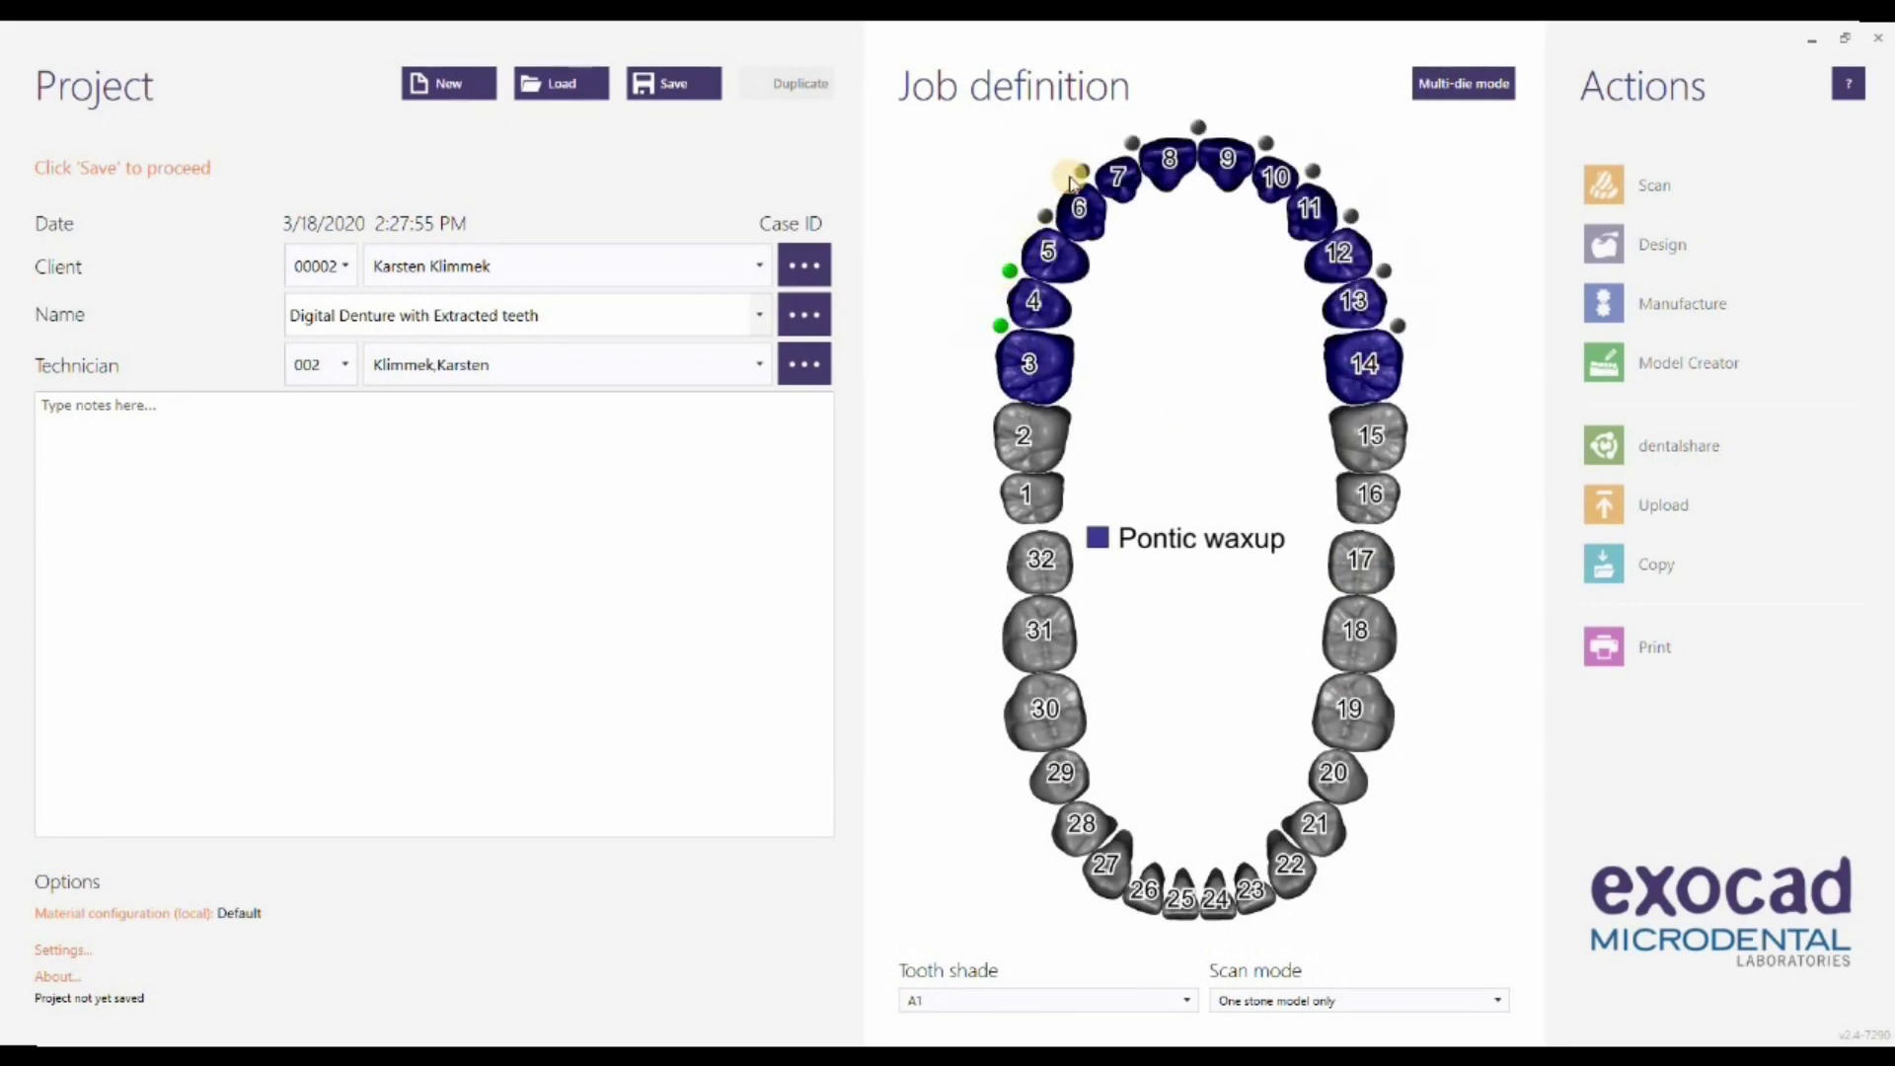
{"action": "left_click", "coordinate": [1132, 144]}
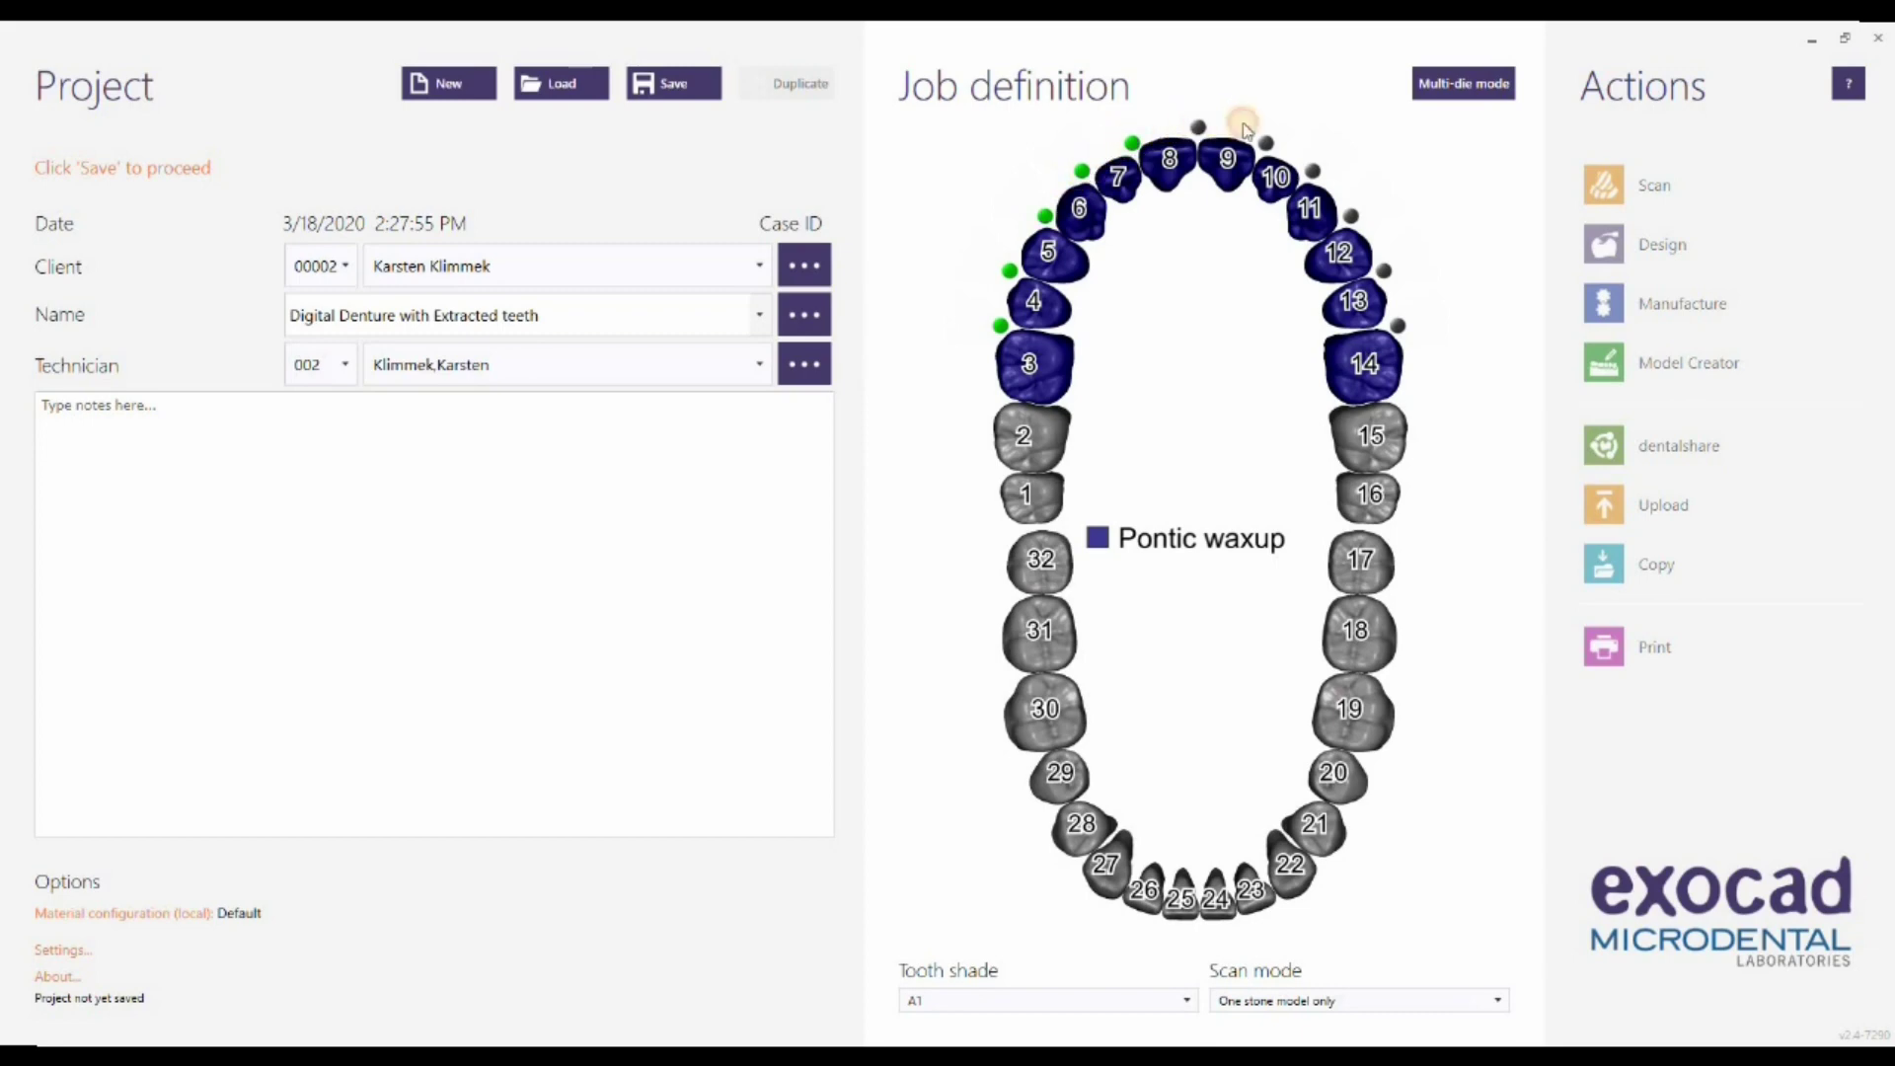
{"action": "left_click", "coordinate": [1316, 175]}
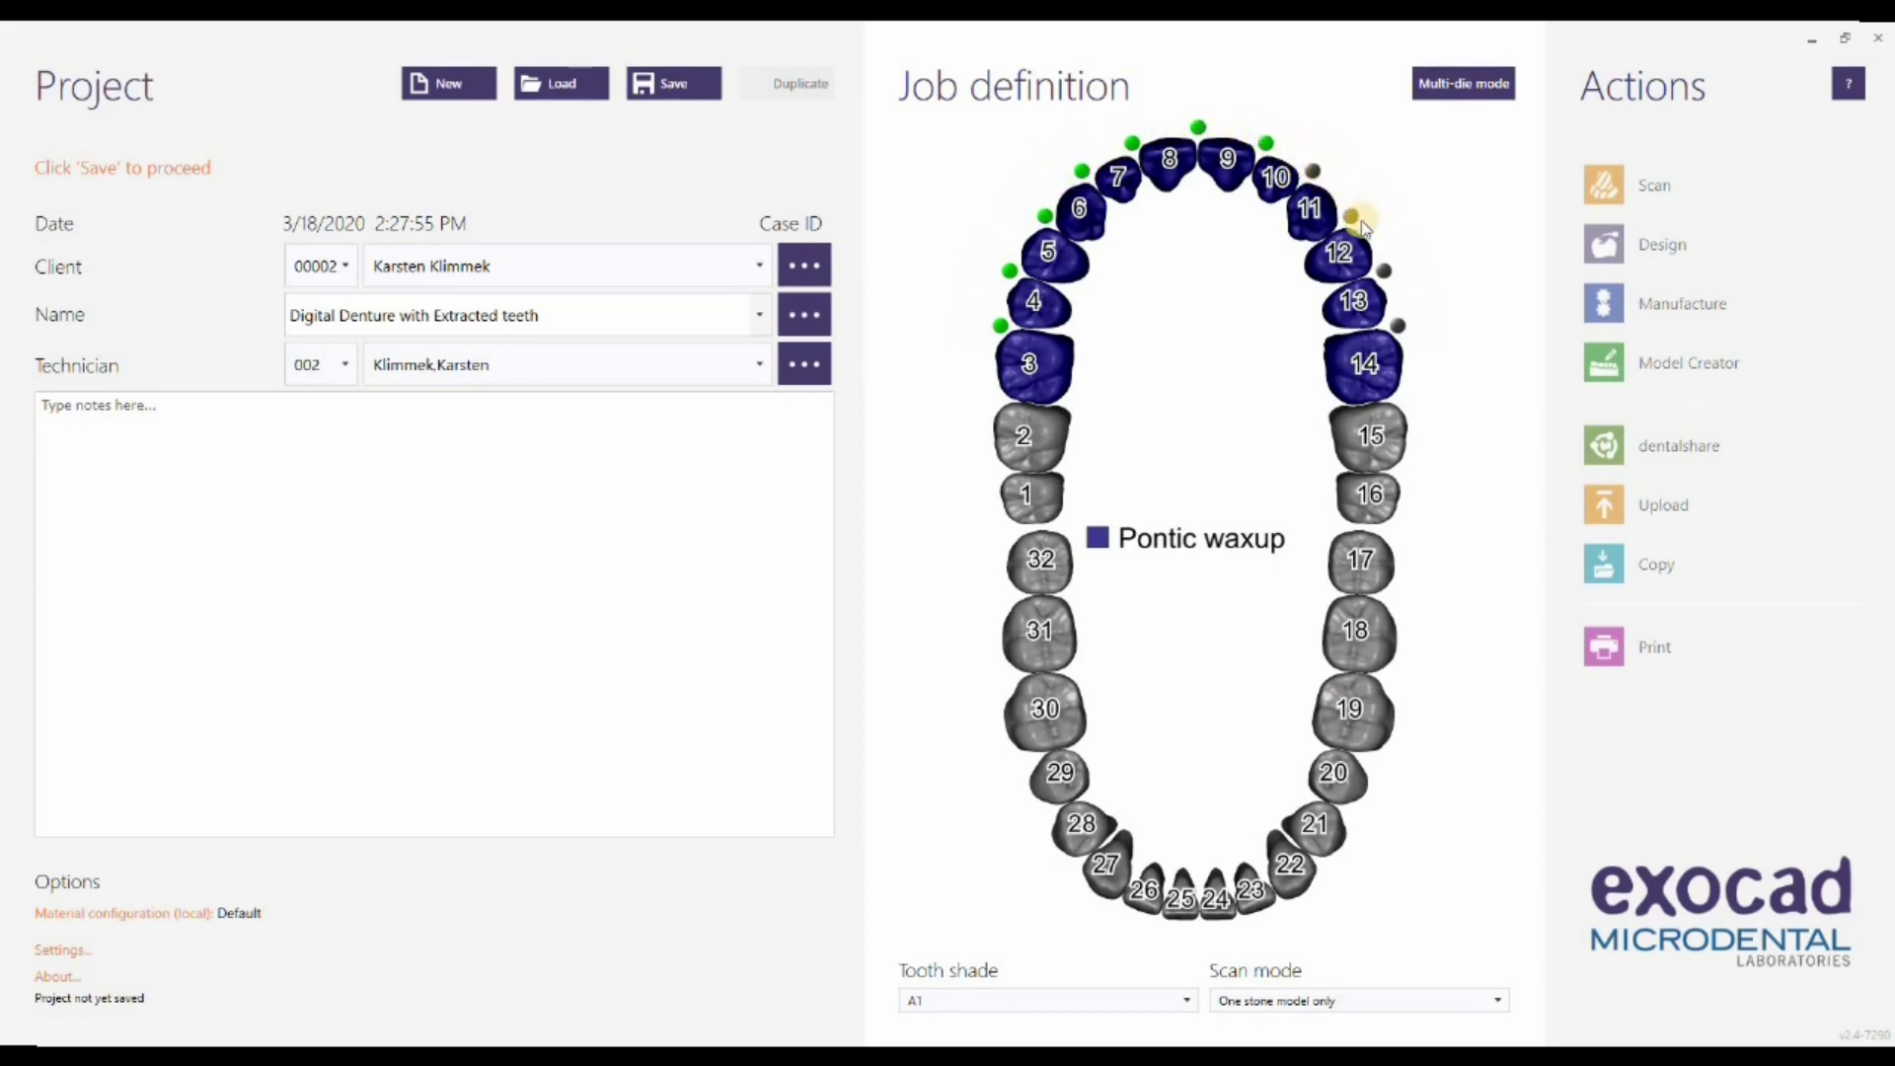
{"action": "left_click", "coordinate": [1387, 271]}
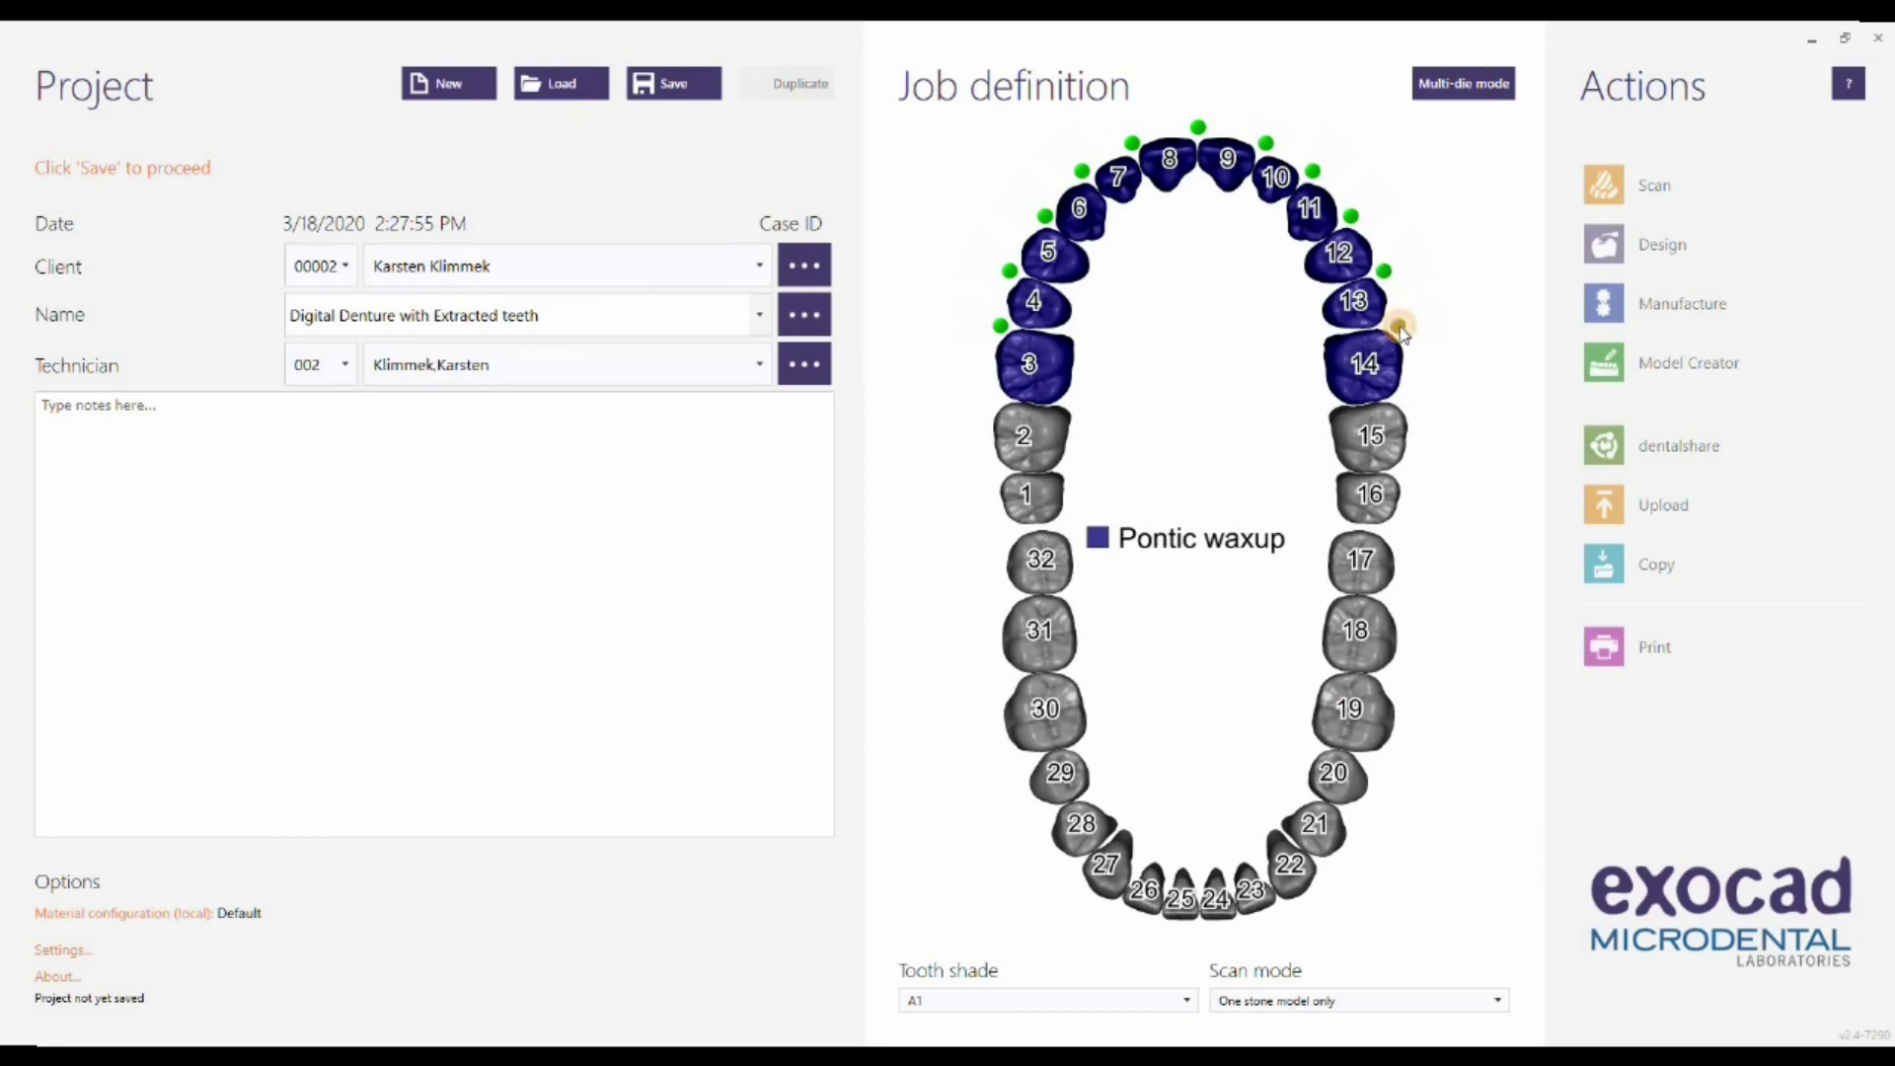
{"action": "left_click", "coordinate": [1398, 326]}
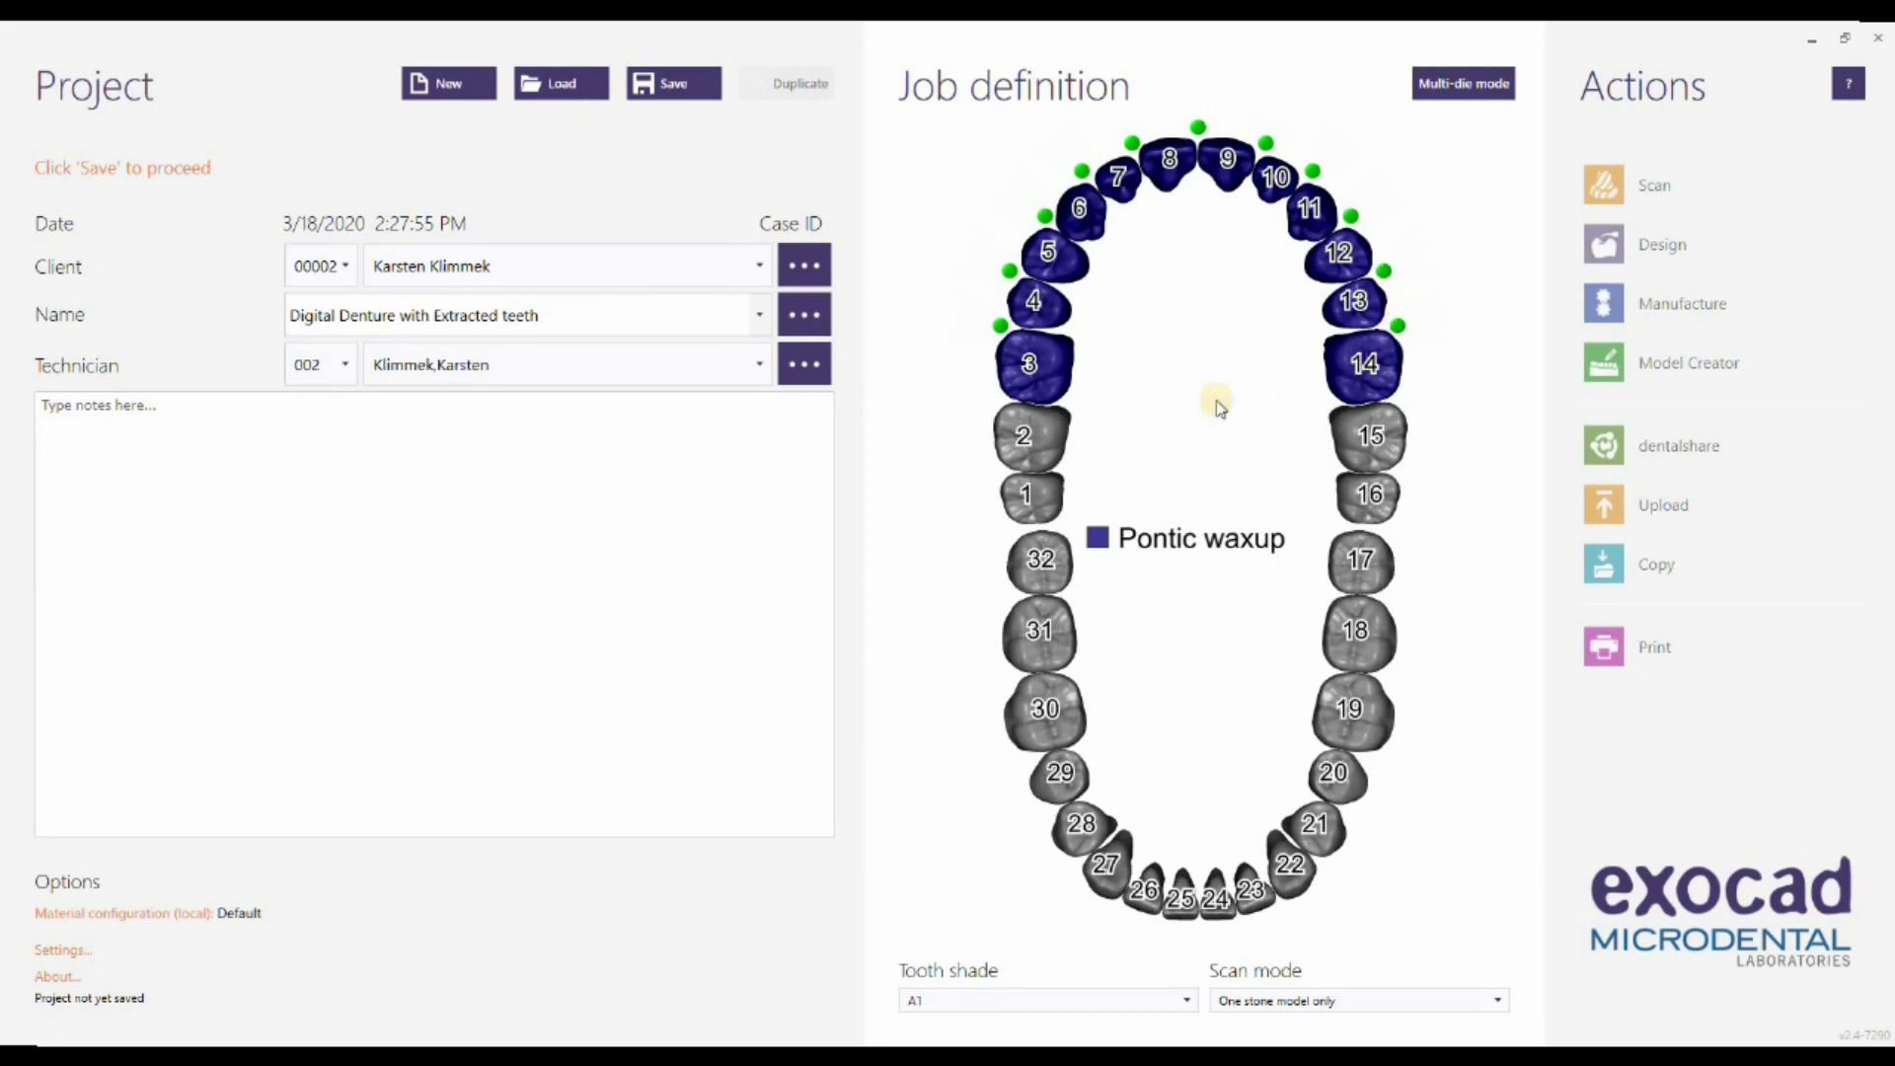
{"action": "left_click", "coordinate": [691, 87]}
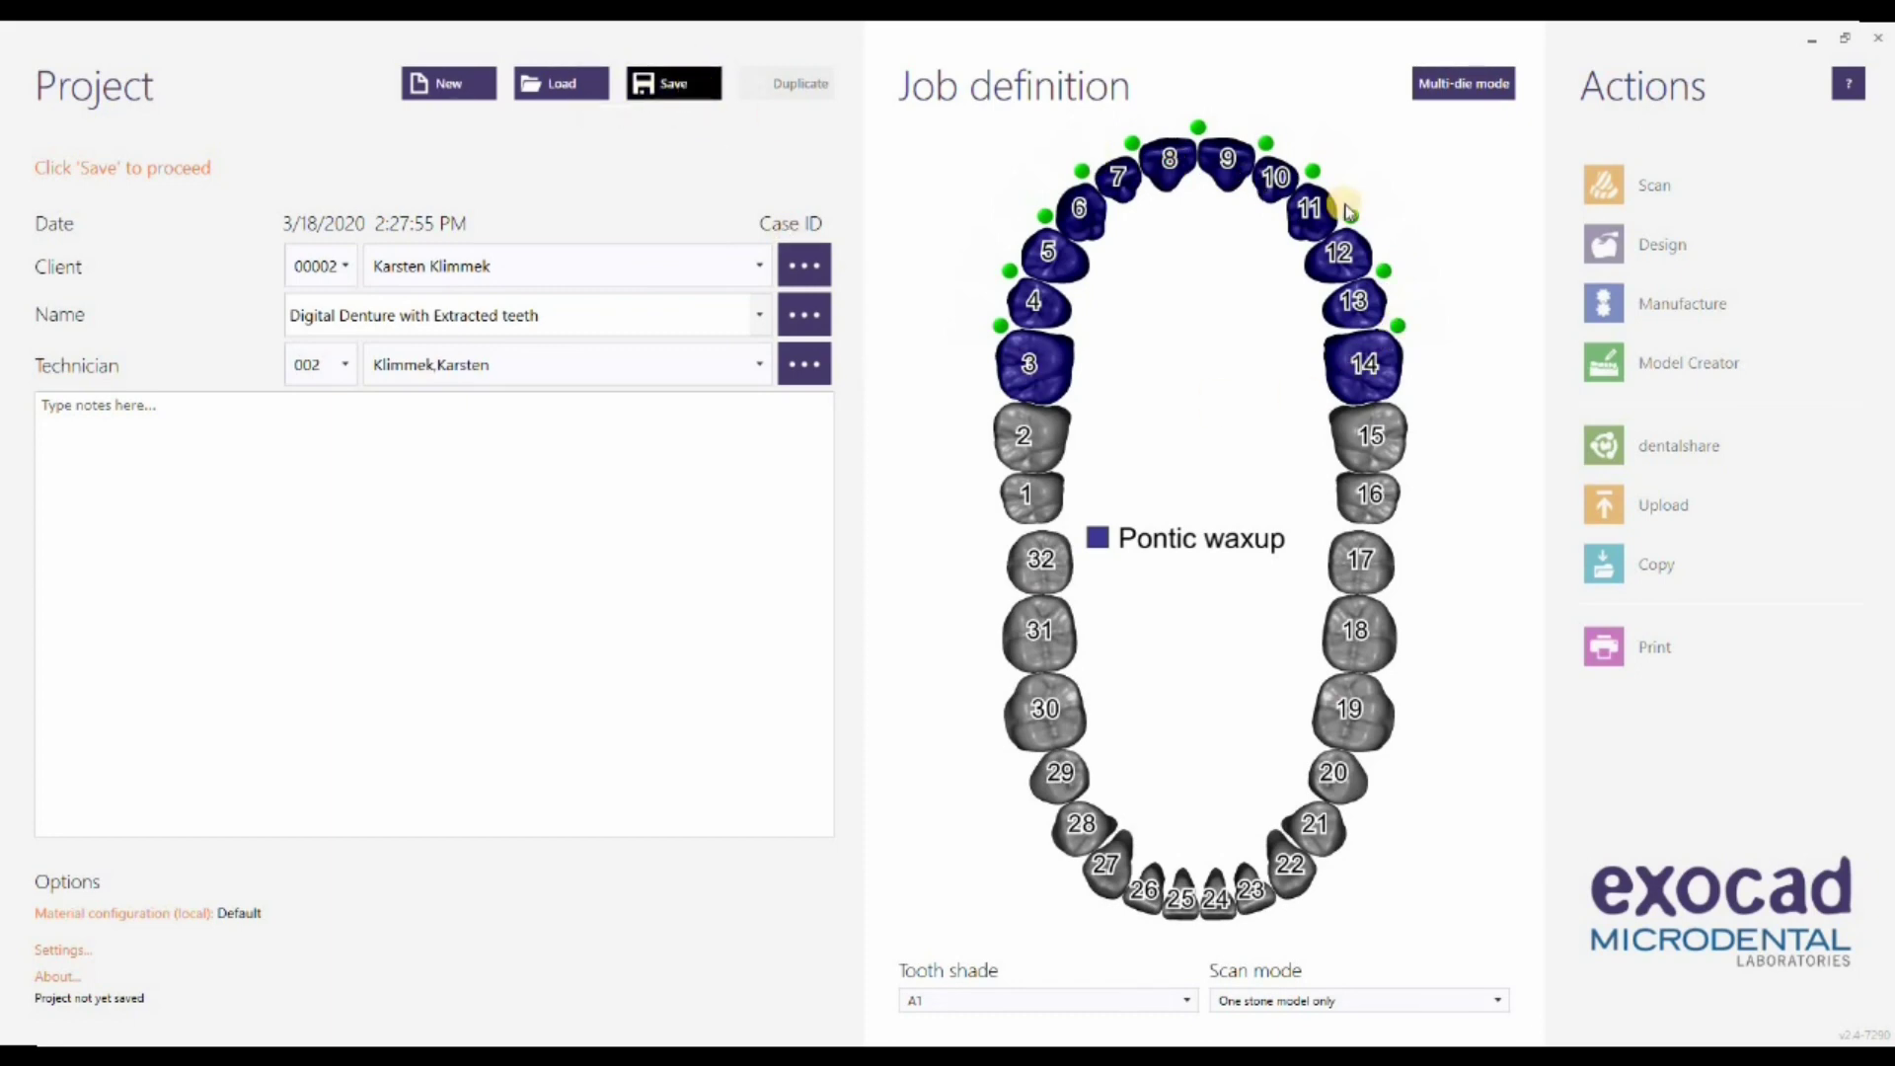
{"action": "left_click", "coordinate": [1613, 247]}
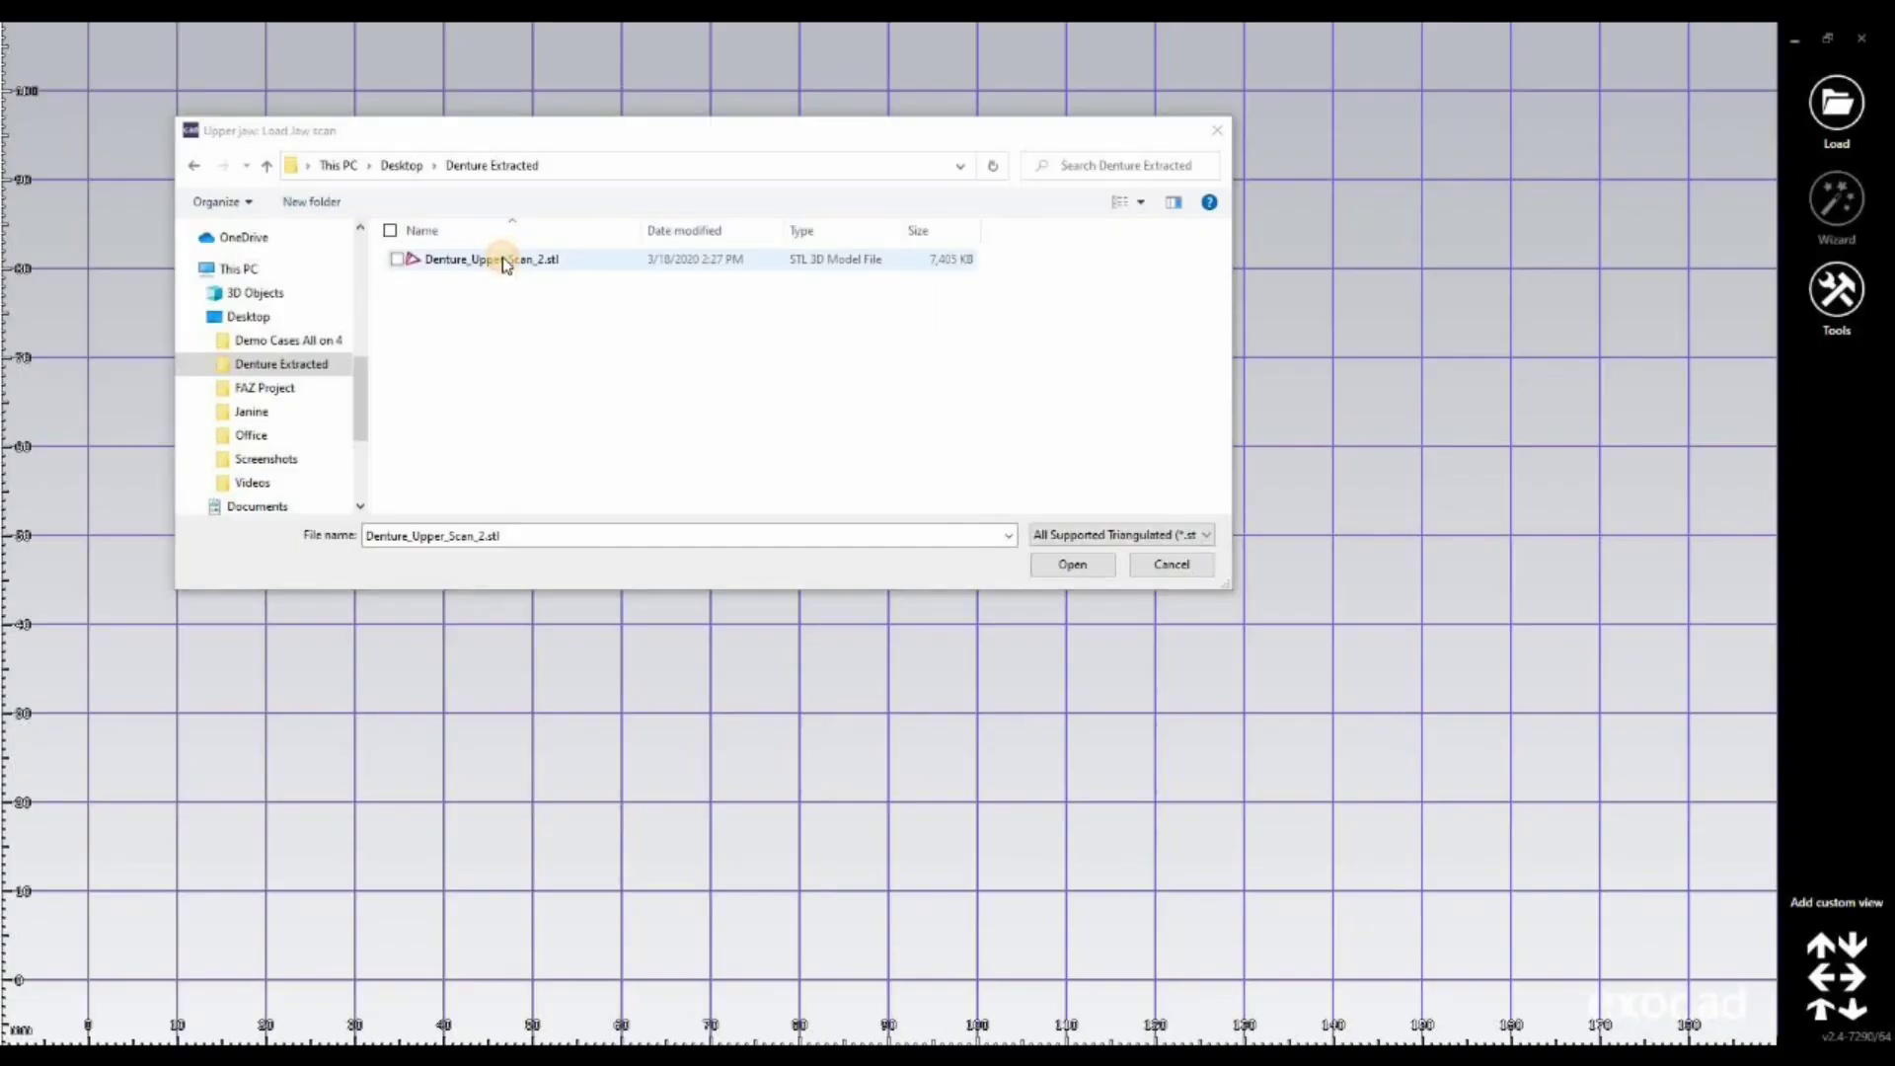
Step: Load the upper jaw STL scan, orient it occlusally, and advance to Virtual Waxup Bottom
{"action": "double_click", "coordinate": [503, 262]}
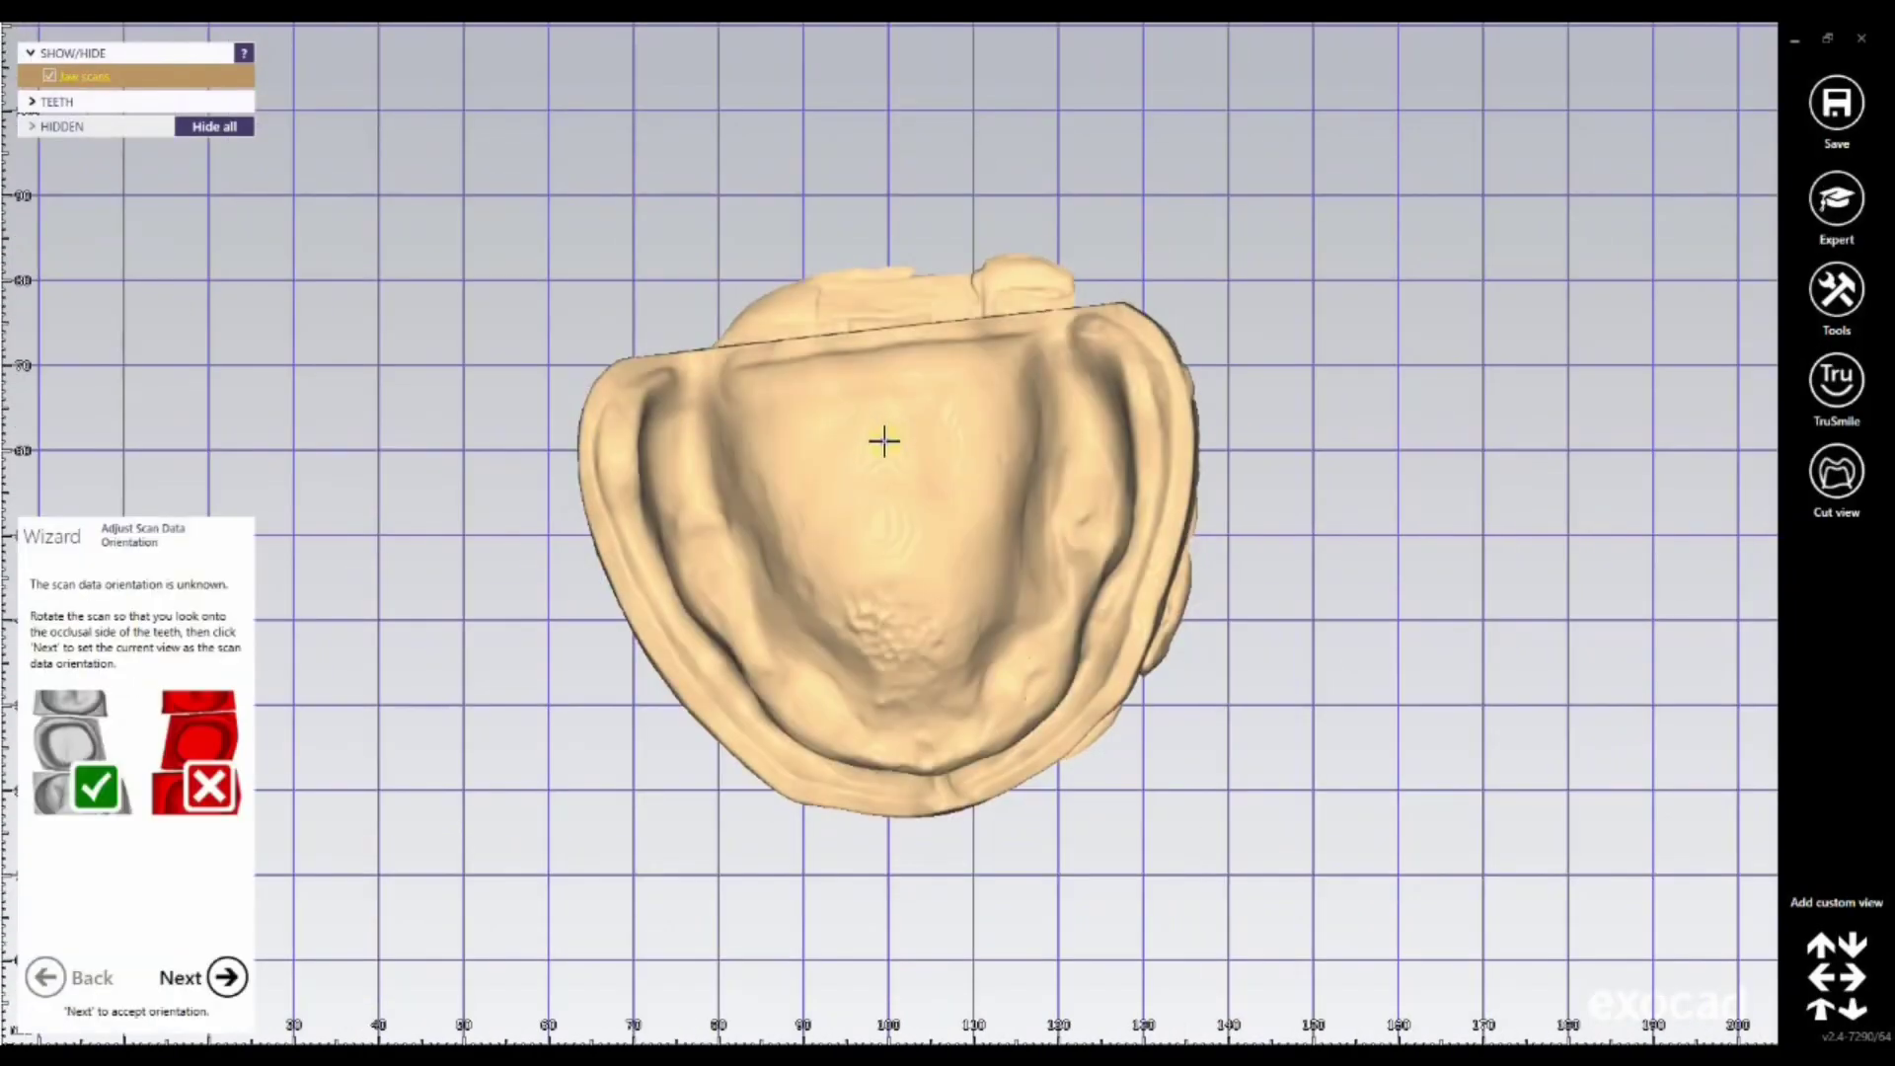
{"action": "right_click_drag", "start_coordinate": [884, 442], "coordinate": [888, 436]}
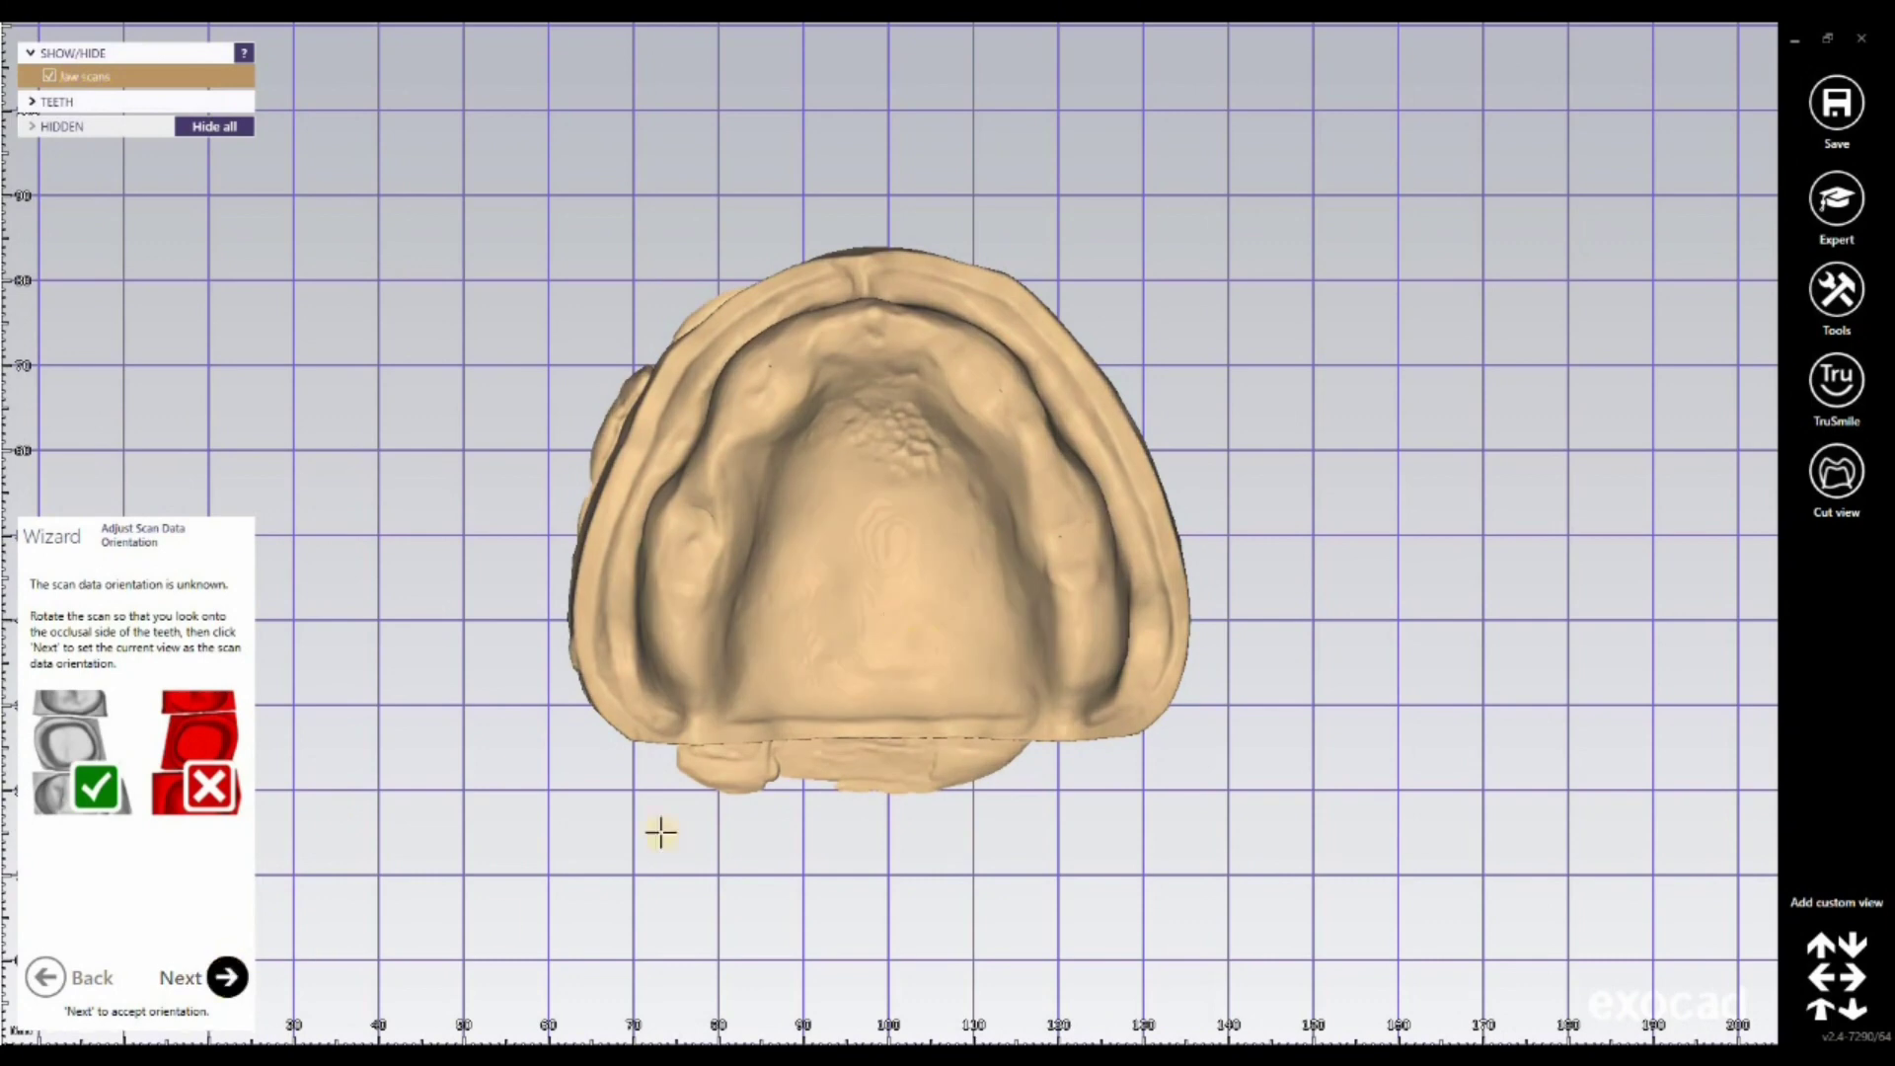
{"action": "left_click", "coordinate": [227, 977]}
{"action": "left_click", "coordinate": [227, 977]}
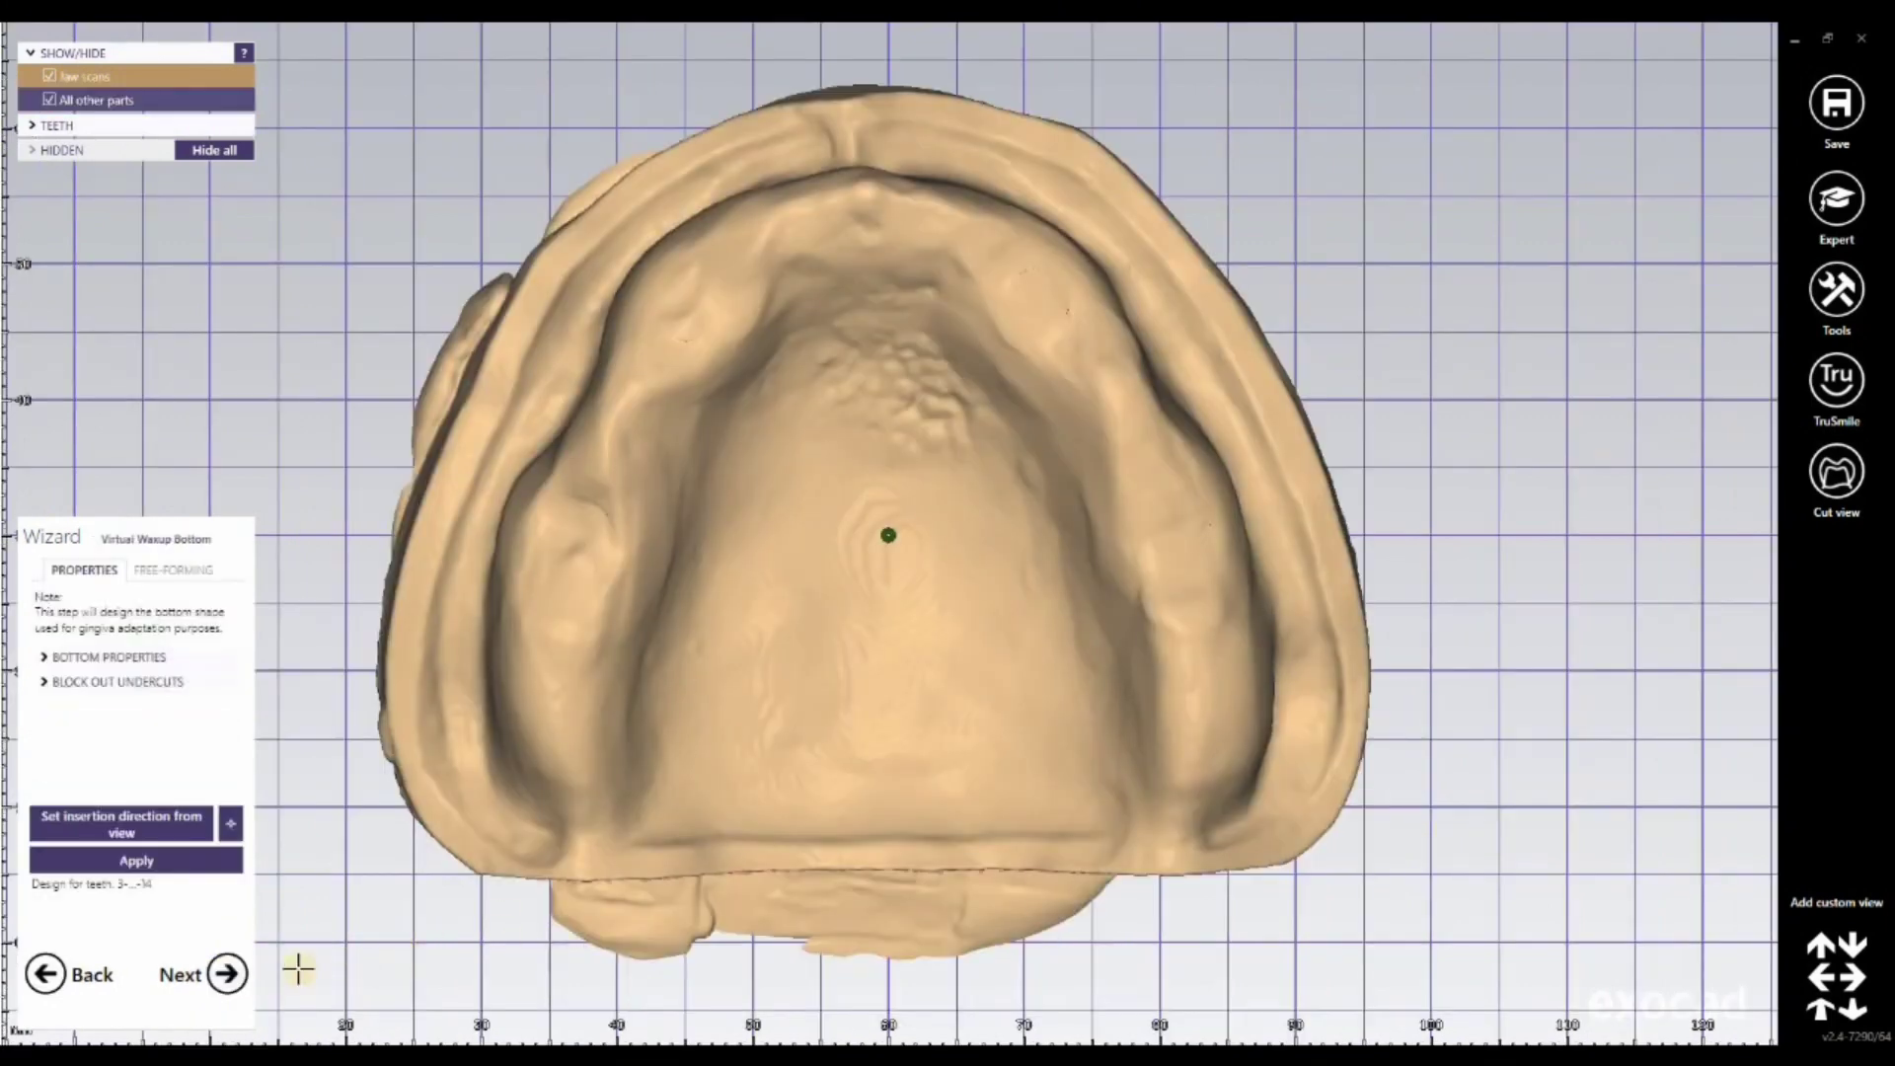
Step: Generate the virtual waxup bottom and keep the hd tooth library
{"action": "left_click", "coordinate": [229, 975]}
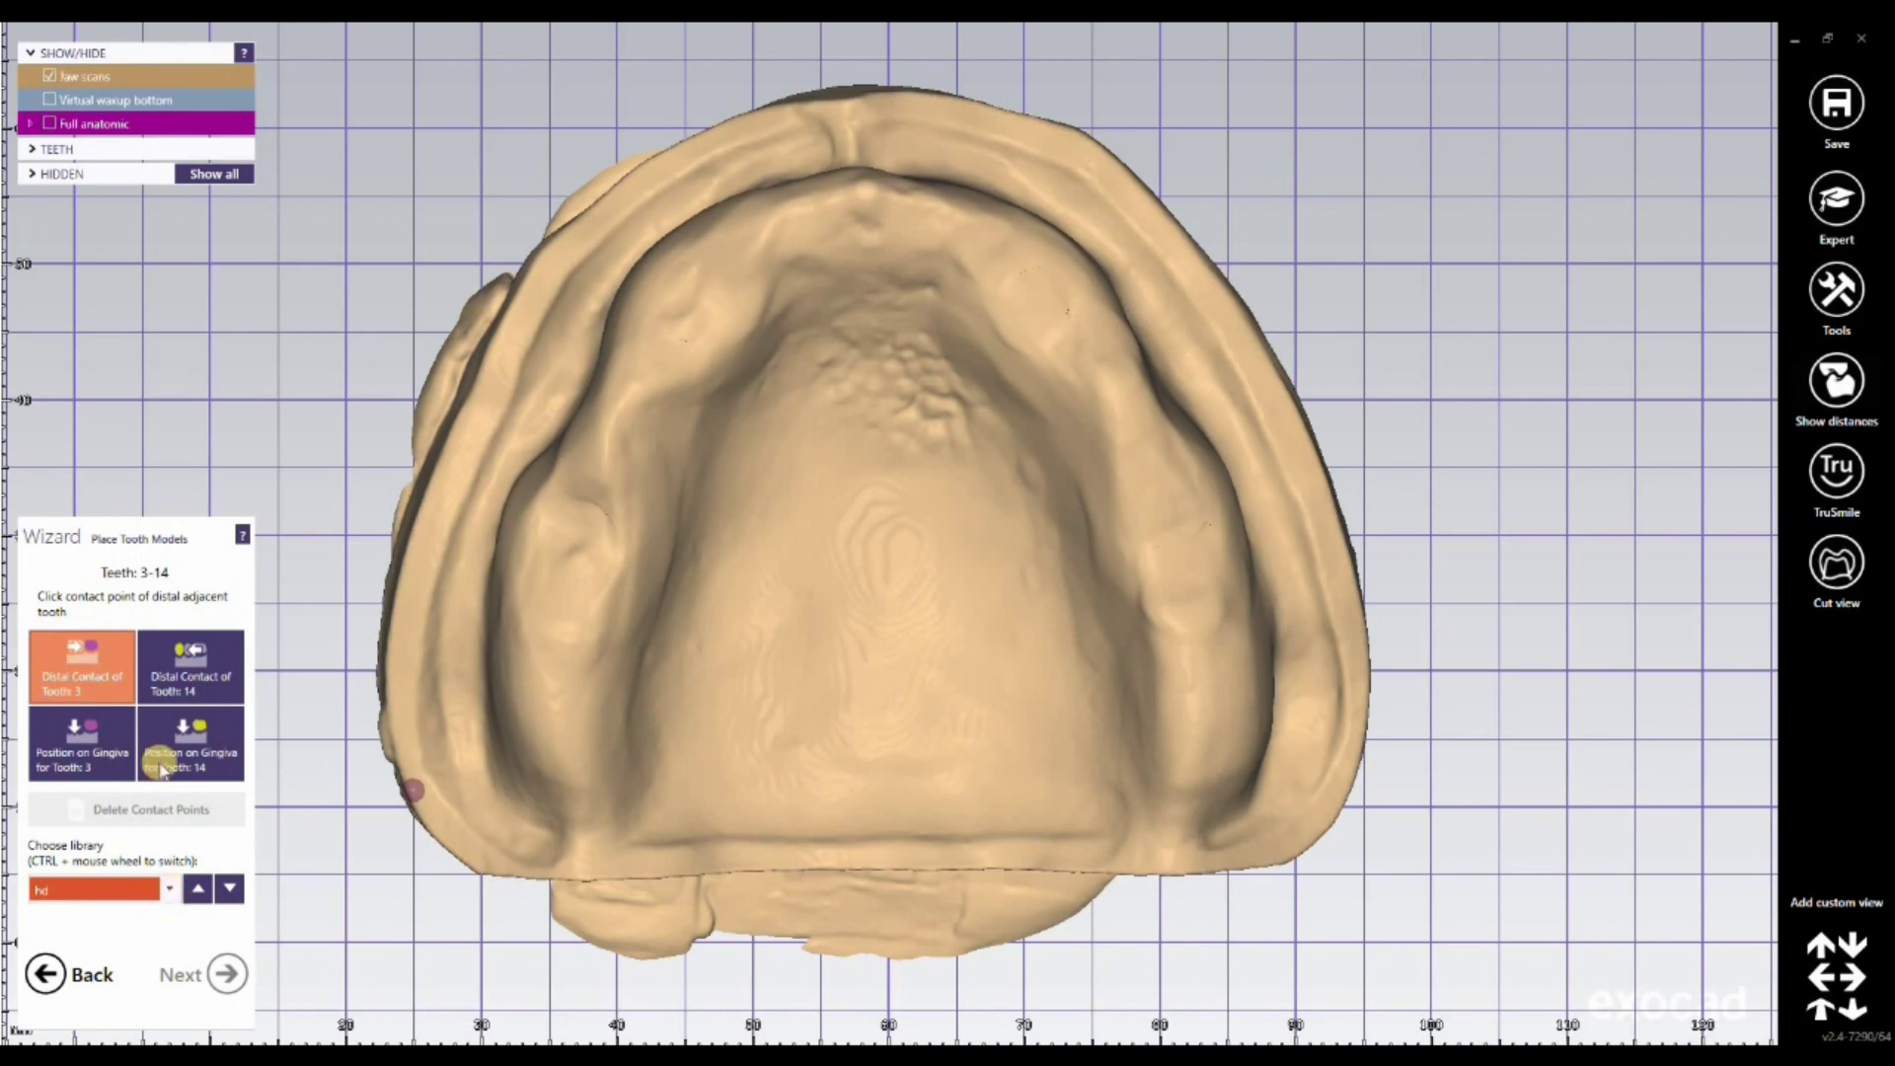
{"action": "left_click", "coordinate": [169, 889]}
{"action": "left_click_drag", "start_coordinate": [216, 665], "coordinate": [215, 624]}
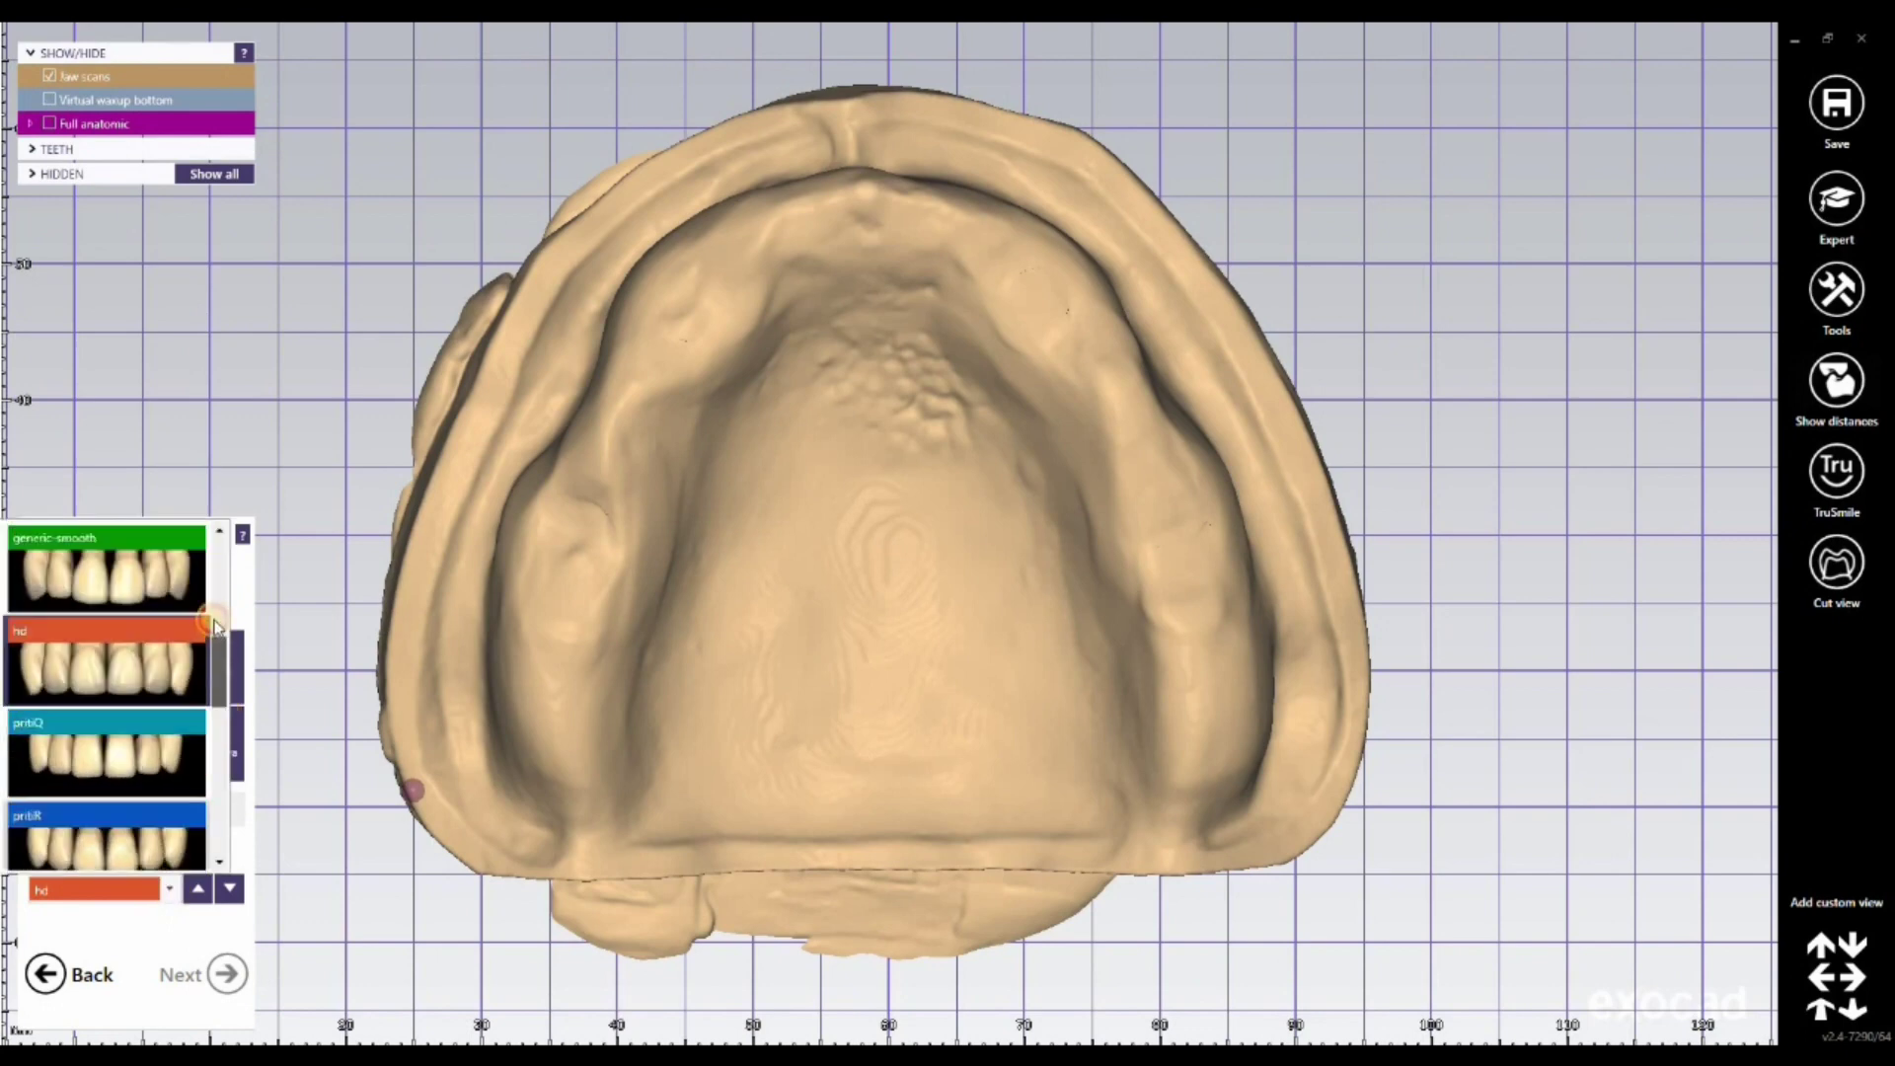
{"action": "scroll", "coordinate": [213, 602], "scroll_direction": "up", "scroll_amount": 4}
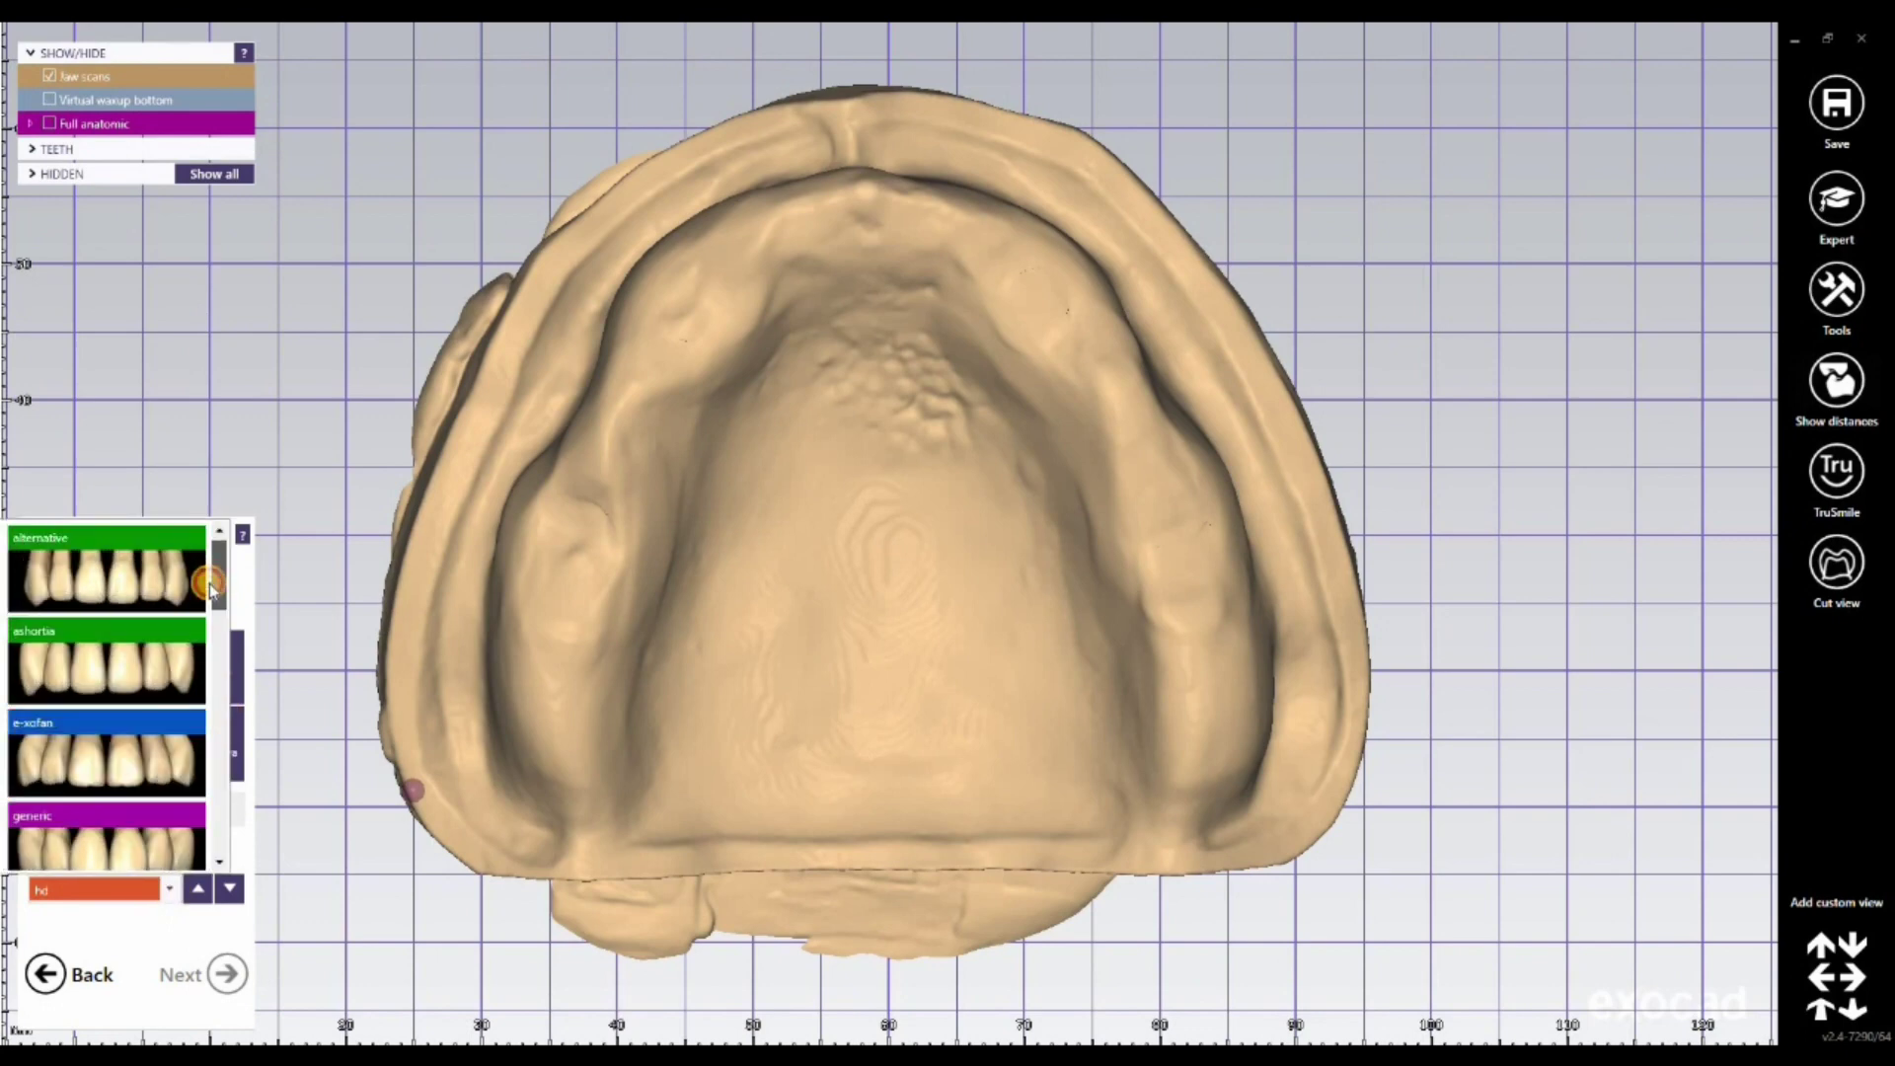
{"action": "scroll", "coordinate": [200, 681], "scroll_direction": "down", "scroll_amount": 4}
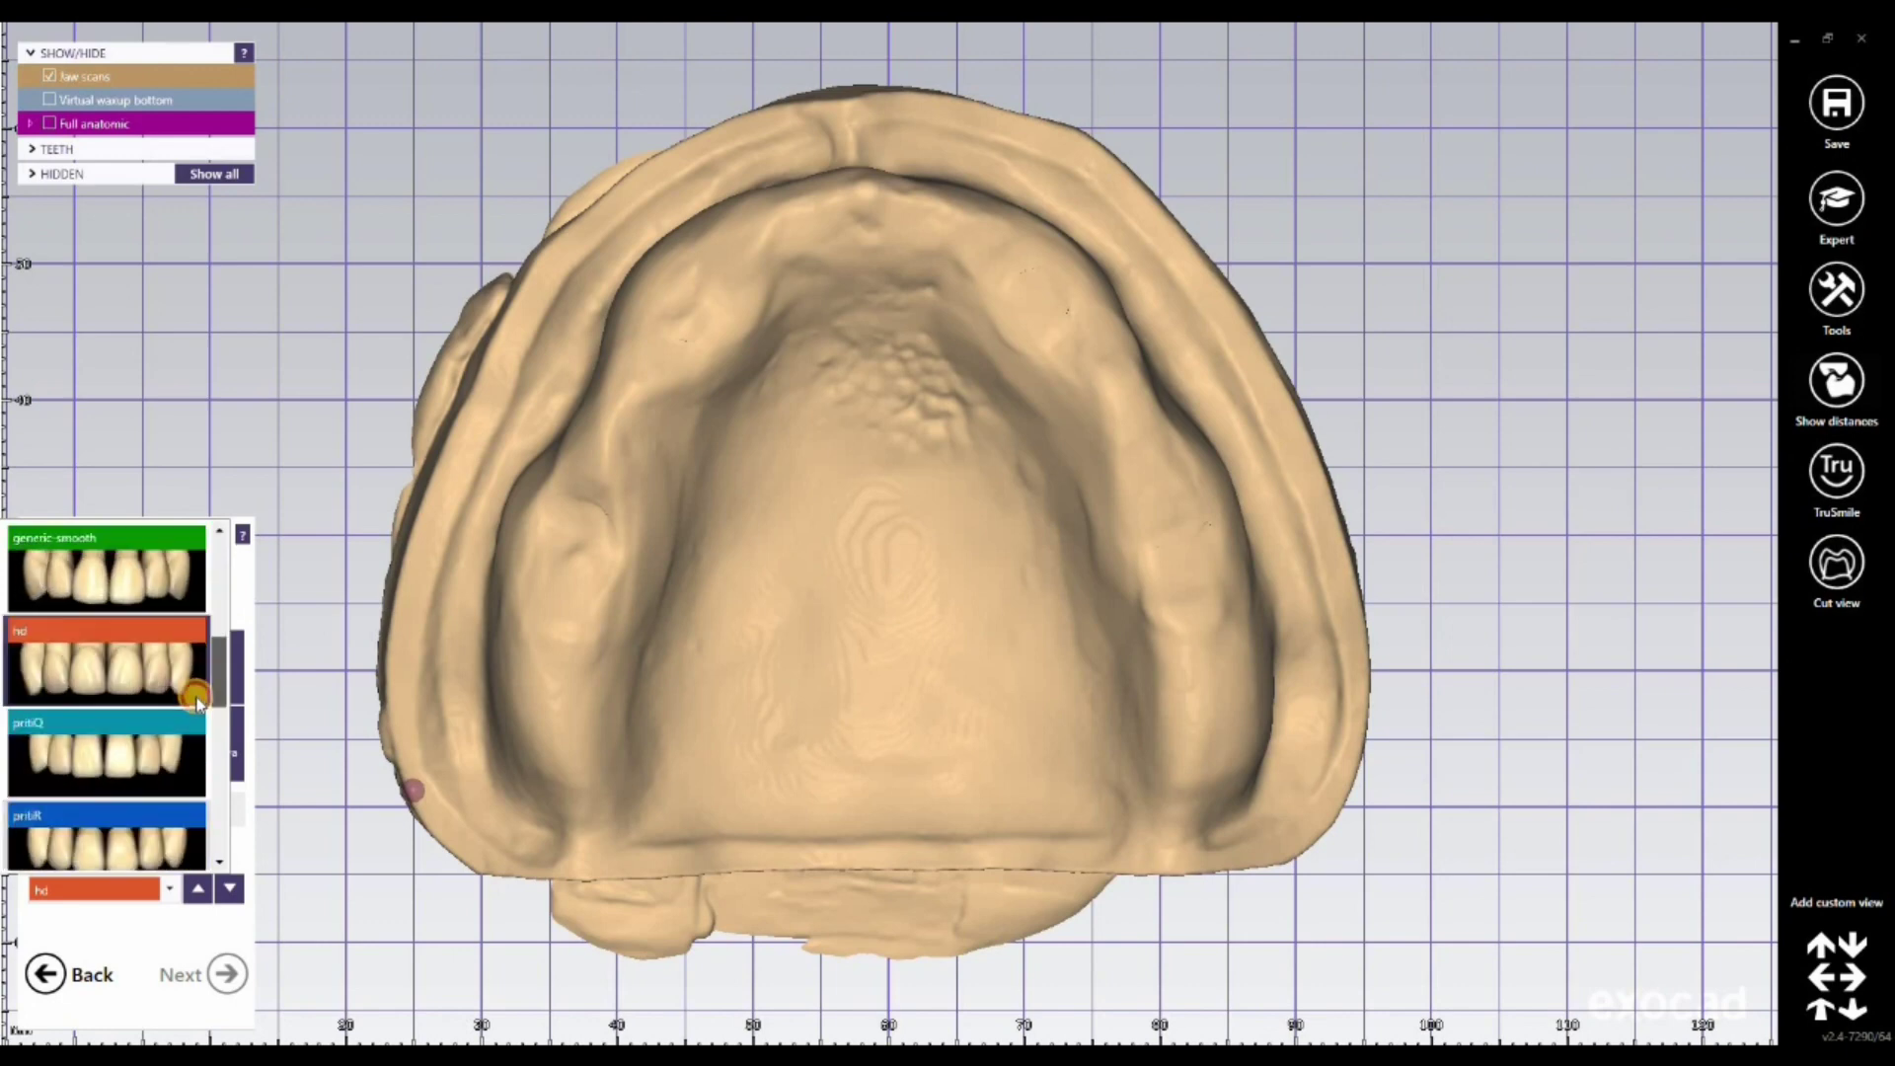
{"action": "scroll", "coordinate": [197, 701], "scroll_direction": "down", "scroll_amount": 1}
{"action": "scroll", "coordinate": [200, 692], "scroll_direction": "up", "scroll_amount": 1}
{"action": "left_click", "coordinate": [148, 671]}
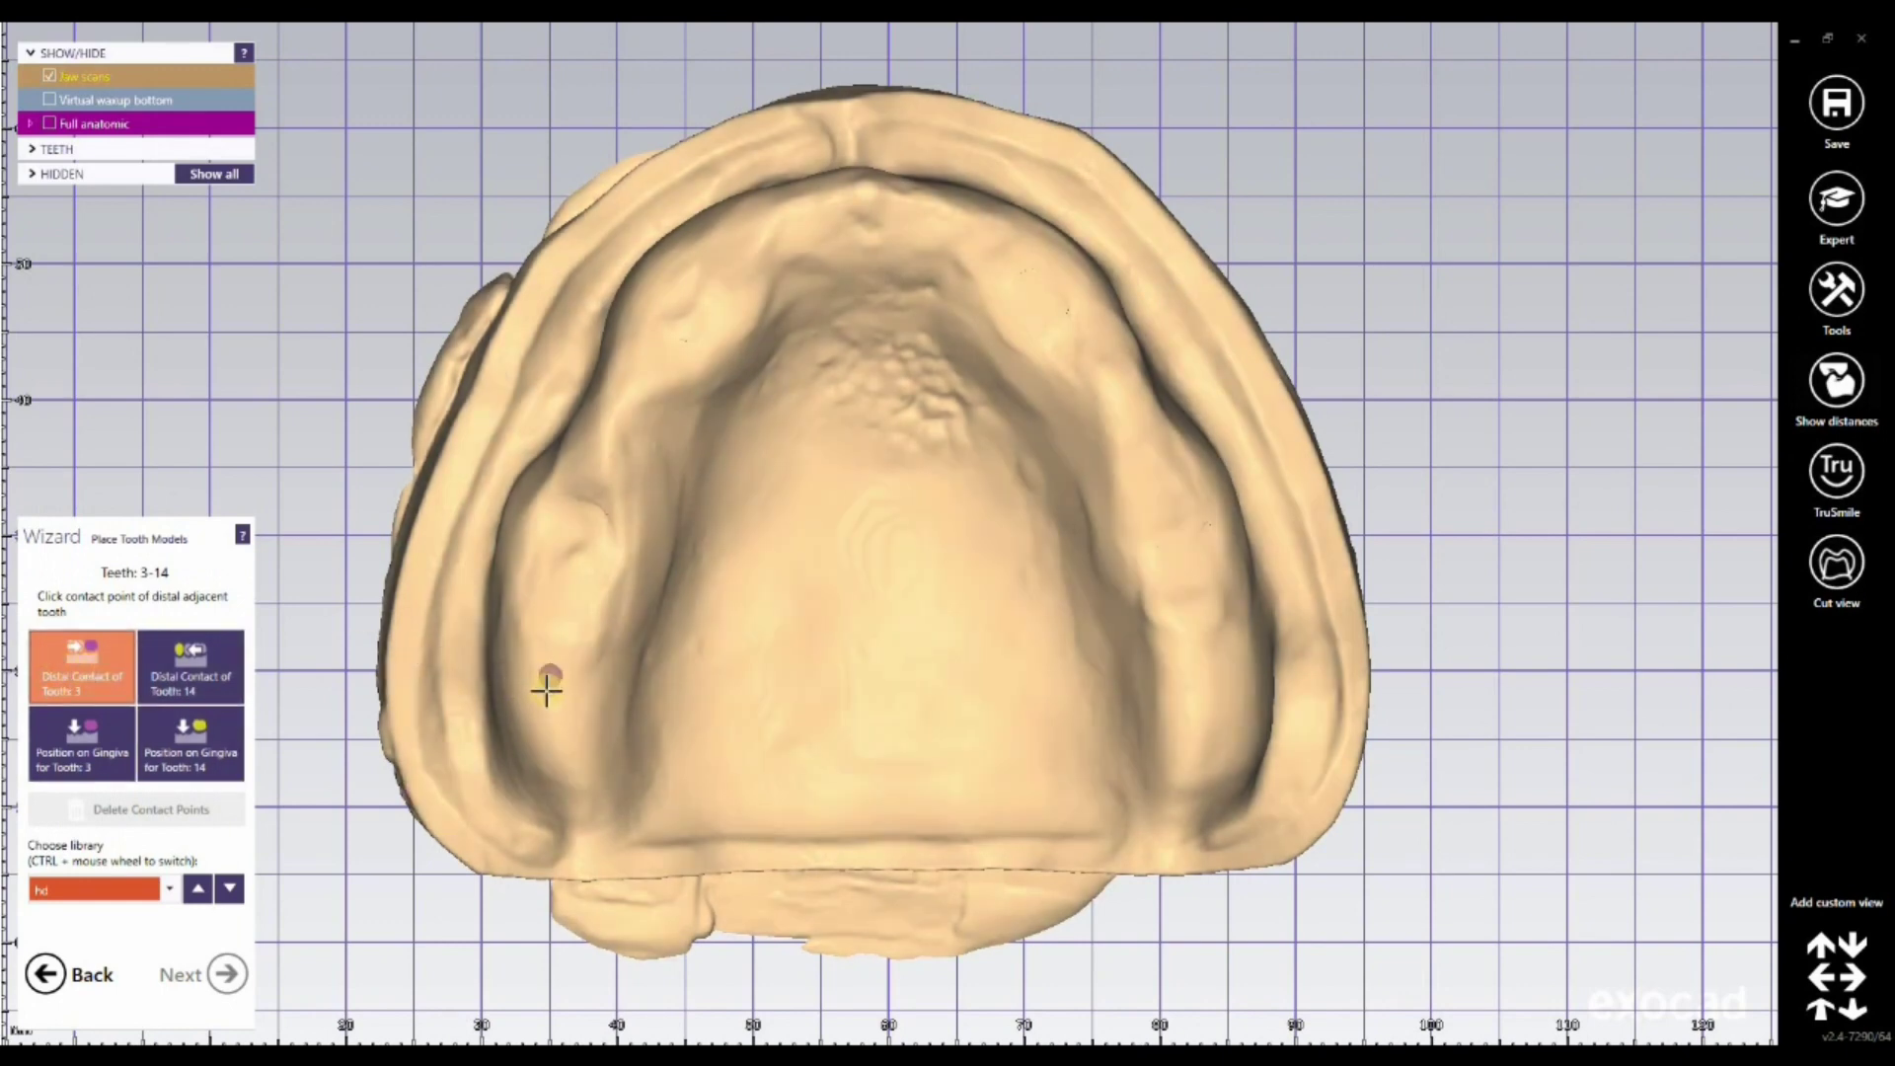
Step: Mark the distal contact points of teeth 3 and 14 and go to Tooth Placement
{"action": "left_click", "coordinate": [546, 690]}
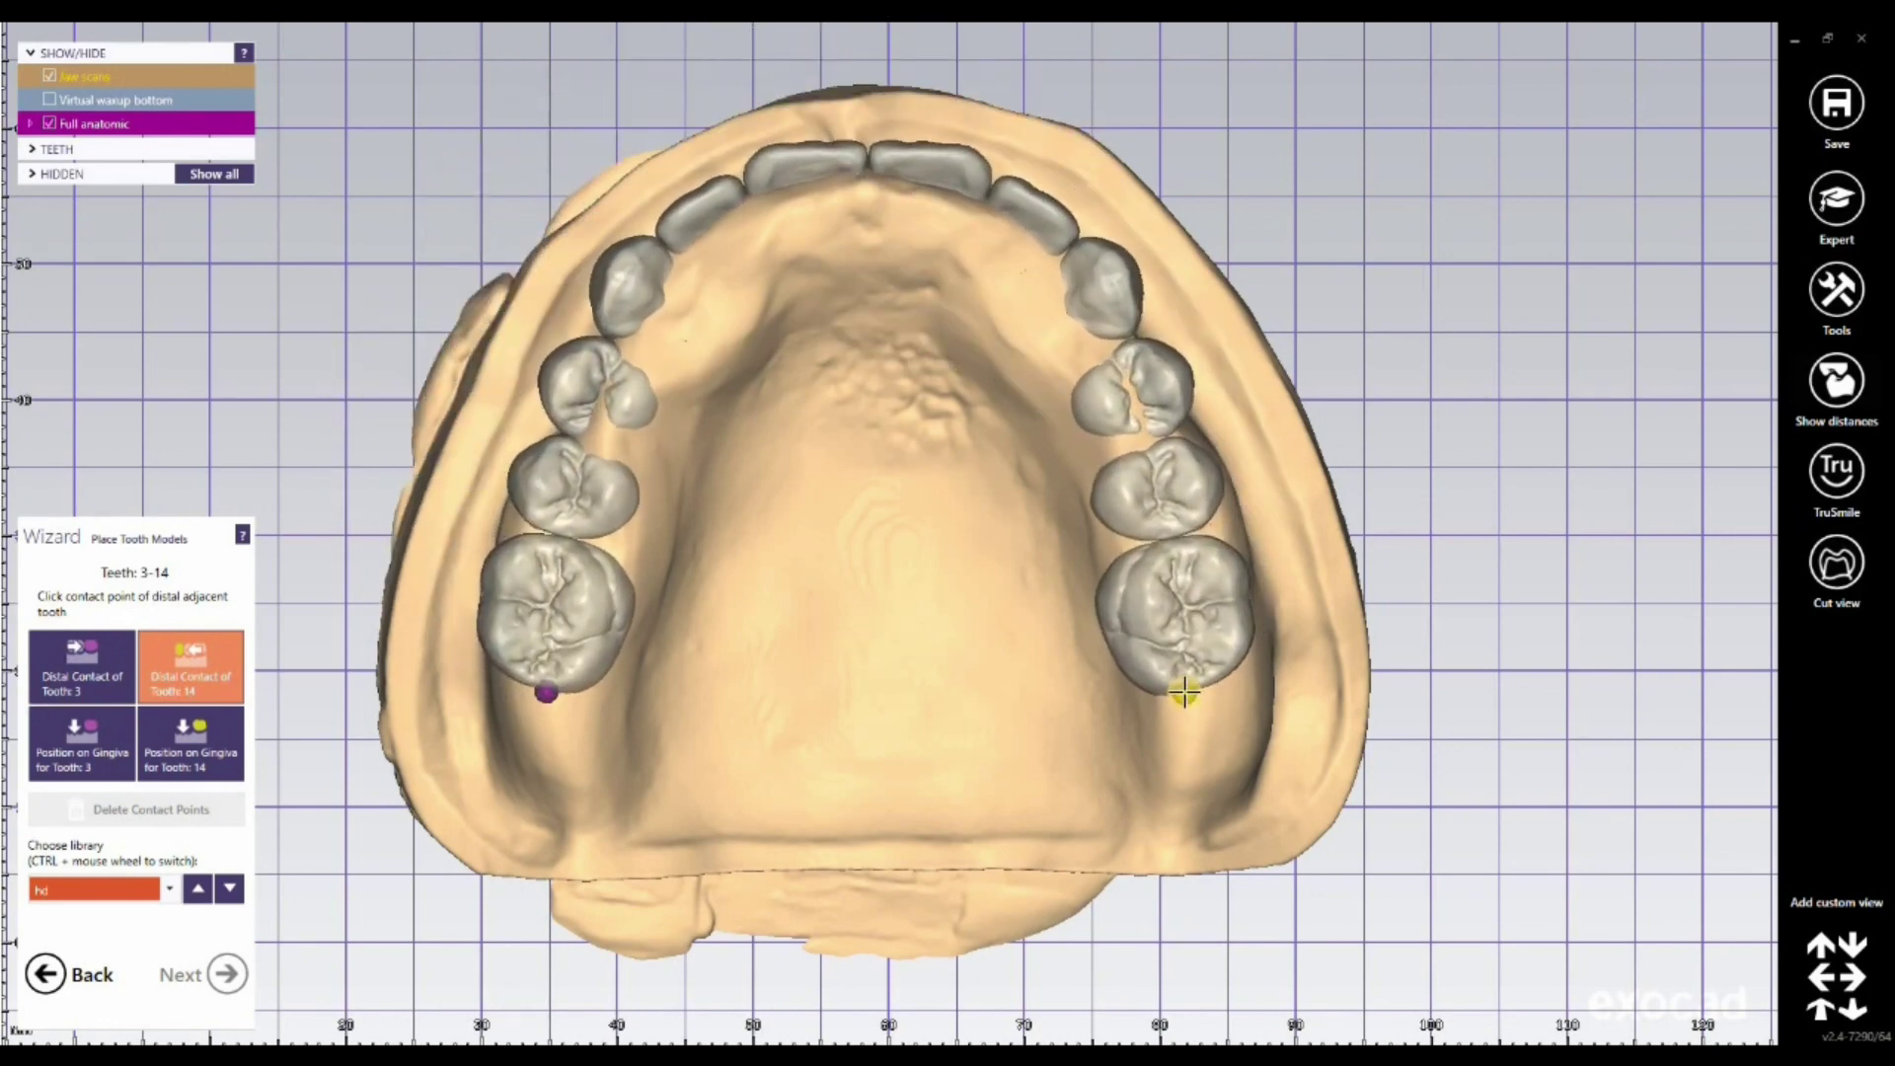
{"action": "left_click", "coordinate": [1153, 705]}
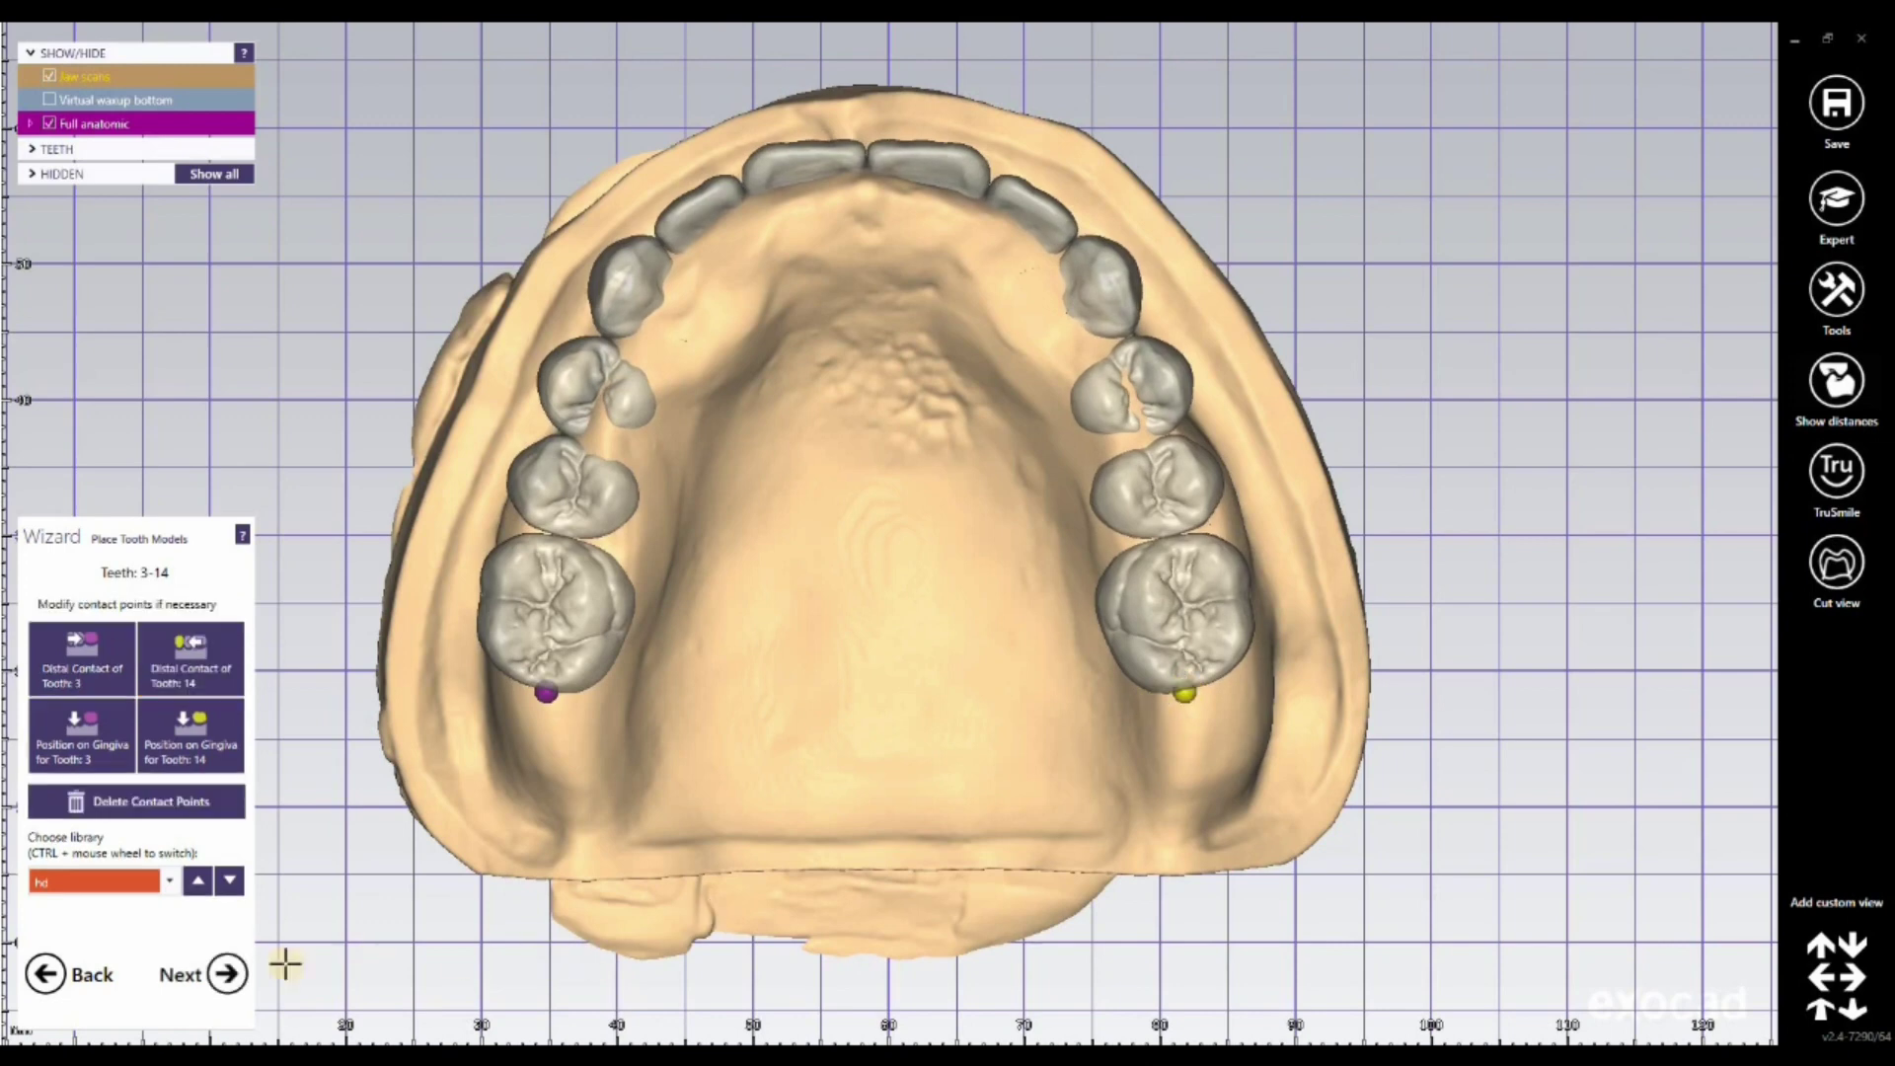
{"action": "left_click", "coordinate": [227, 977]}
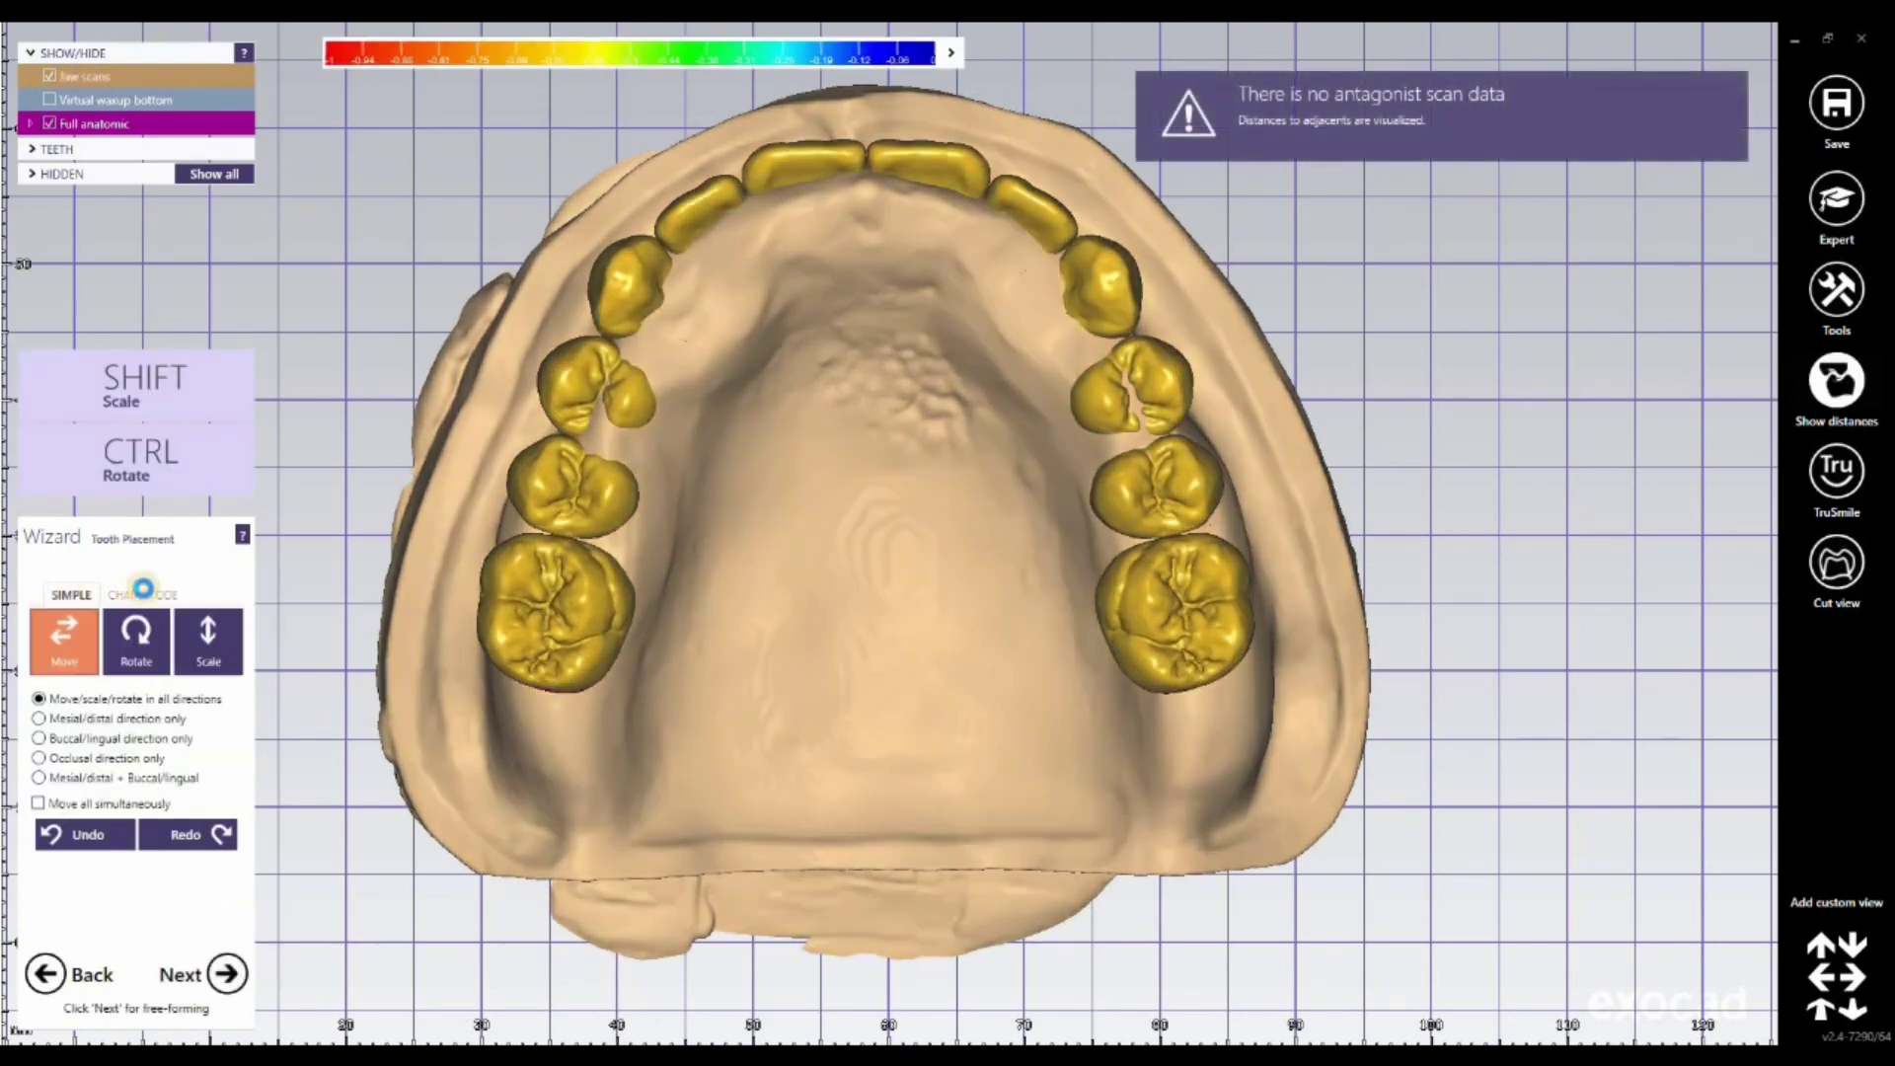
Step: In chain mode, lower and swing the tooth arch onto the ridge and pin the left back point
{"action": "left_click", "coordinate": [141, 594]}
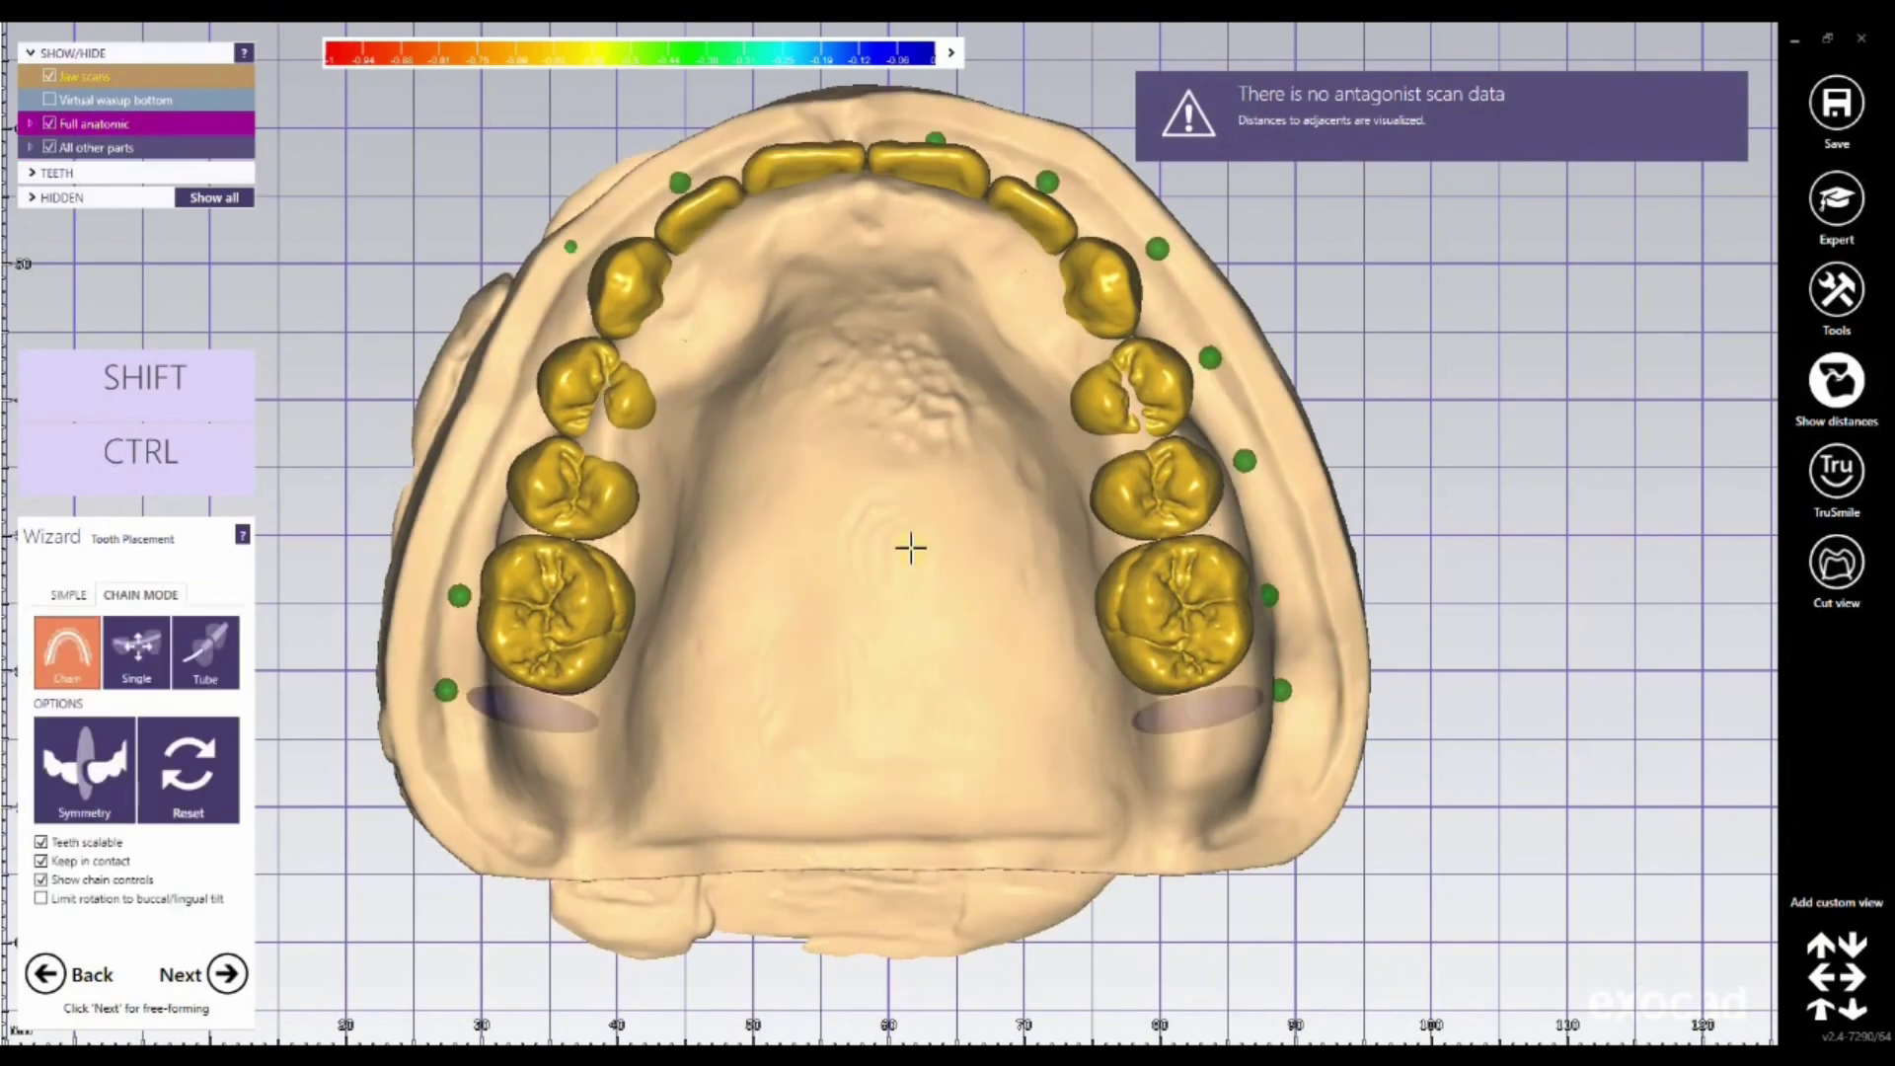
{"action": "key", "text": "2"}
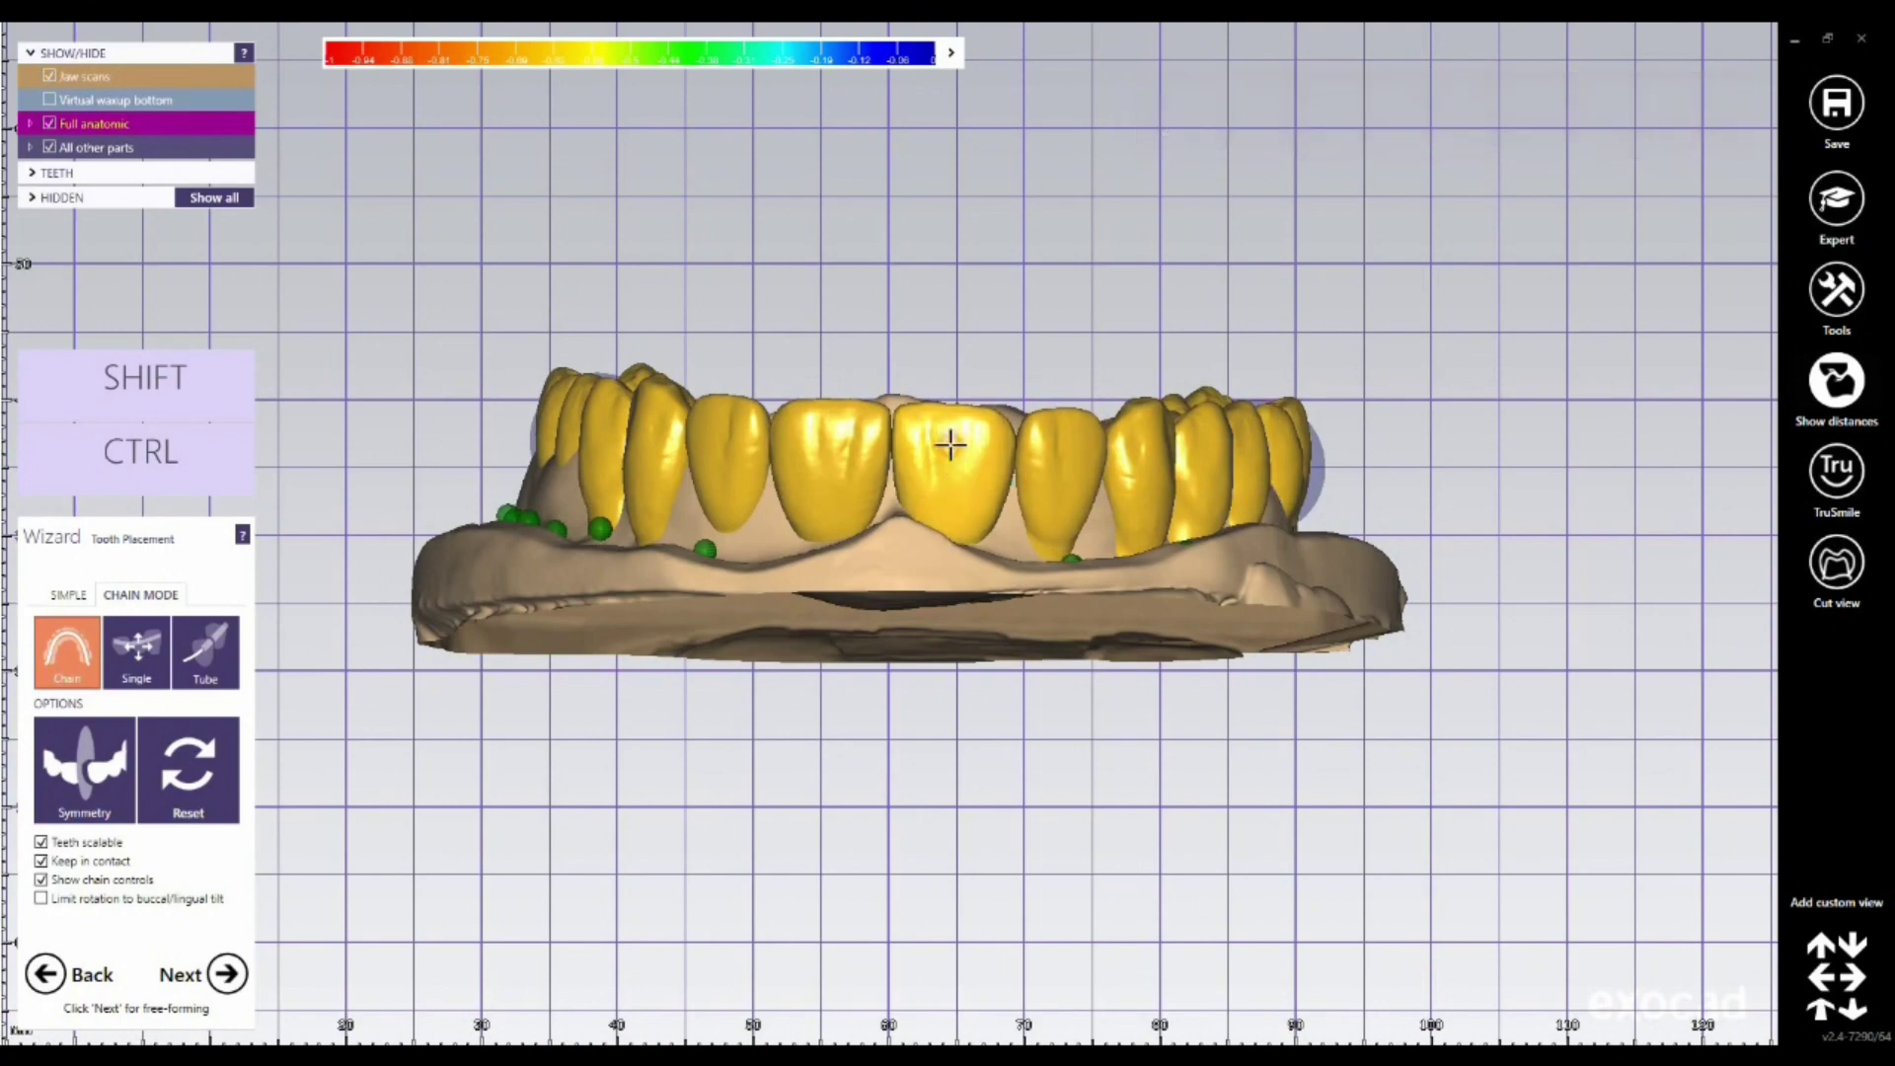
{"action": "right_click_drag", "start_coordinate": [957, 440], "coordinate": [952, 314]}
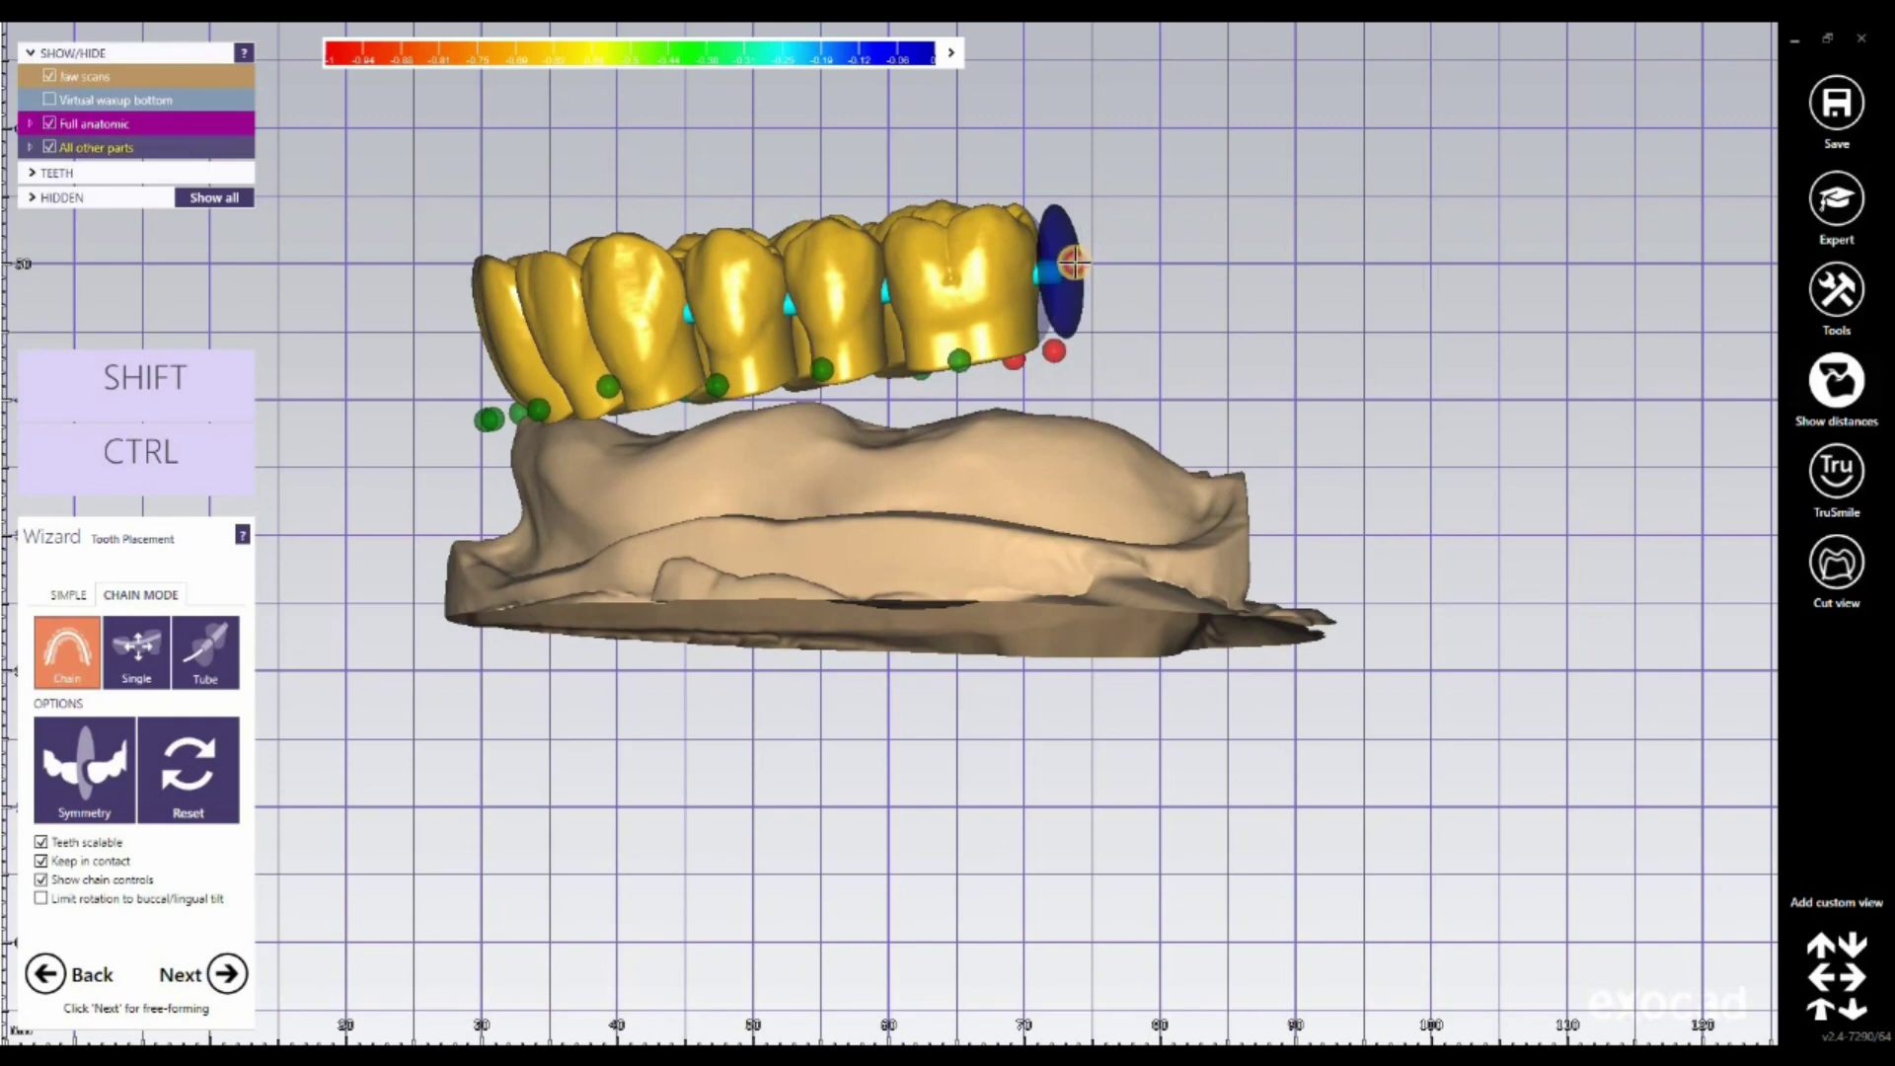
{"action": "left_click_drag", "start_coordinate": [1074, 304], "coordinate": [1086, 332]}
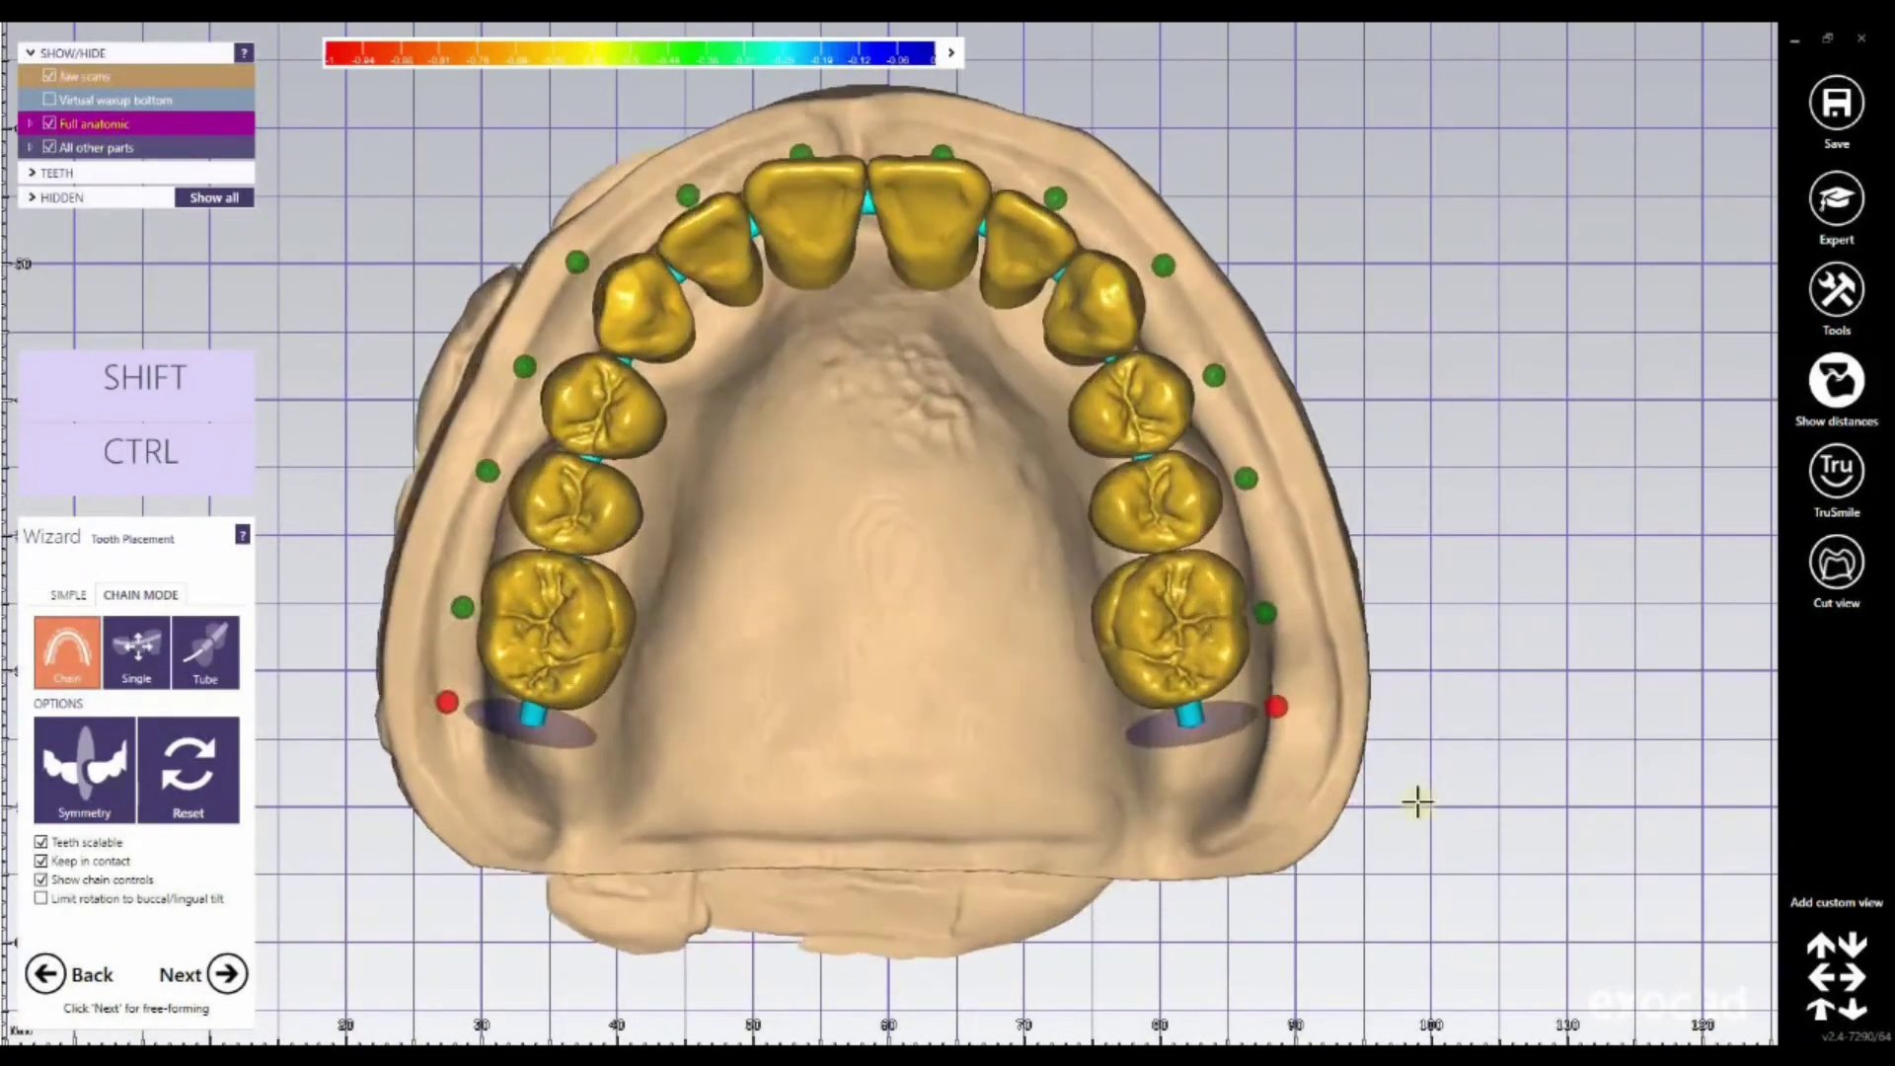
{"action": "mouse_move", "coordinate": [1251, 755]}
{"action": "left_mouse_down"}
{"action": "mouse_move", "coordinate": [1214, 748]}
{"action": "mouse_move", "coordinate": [1234, 751]}
{"action": "left_mouse_up"}
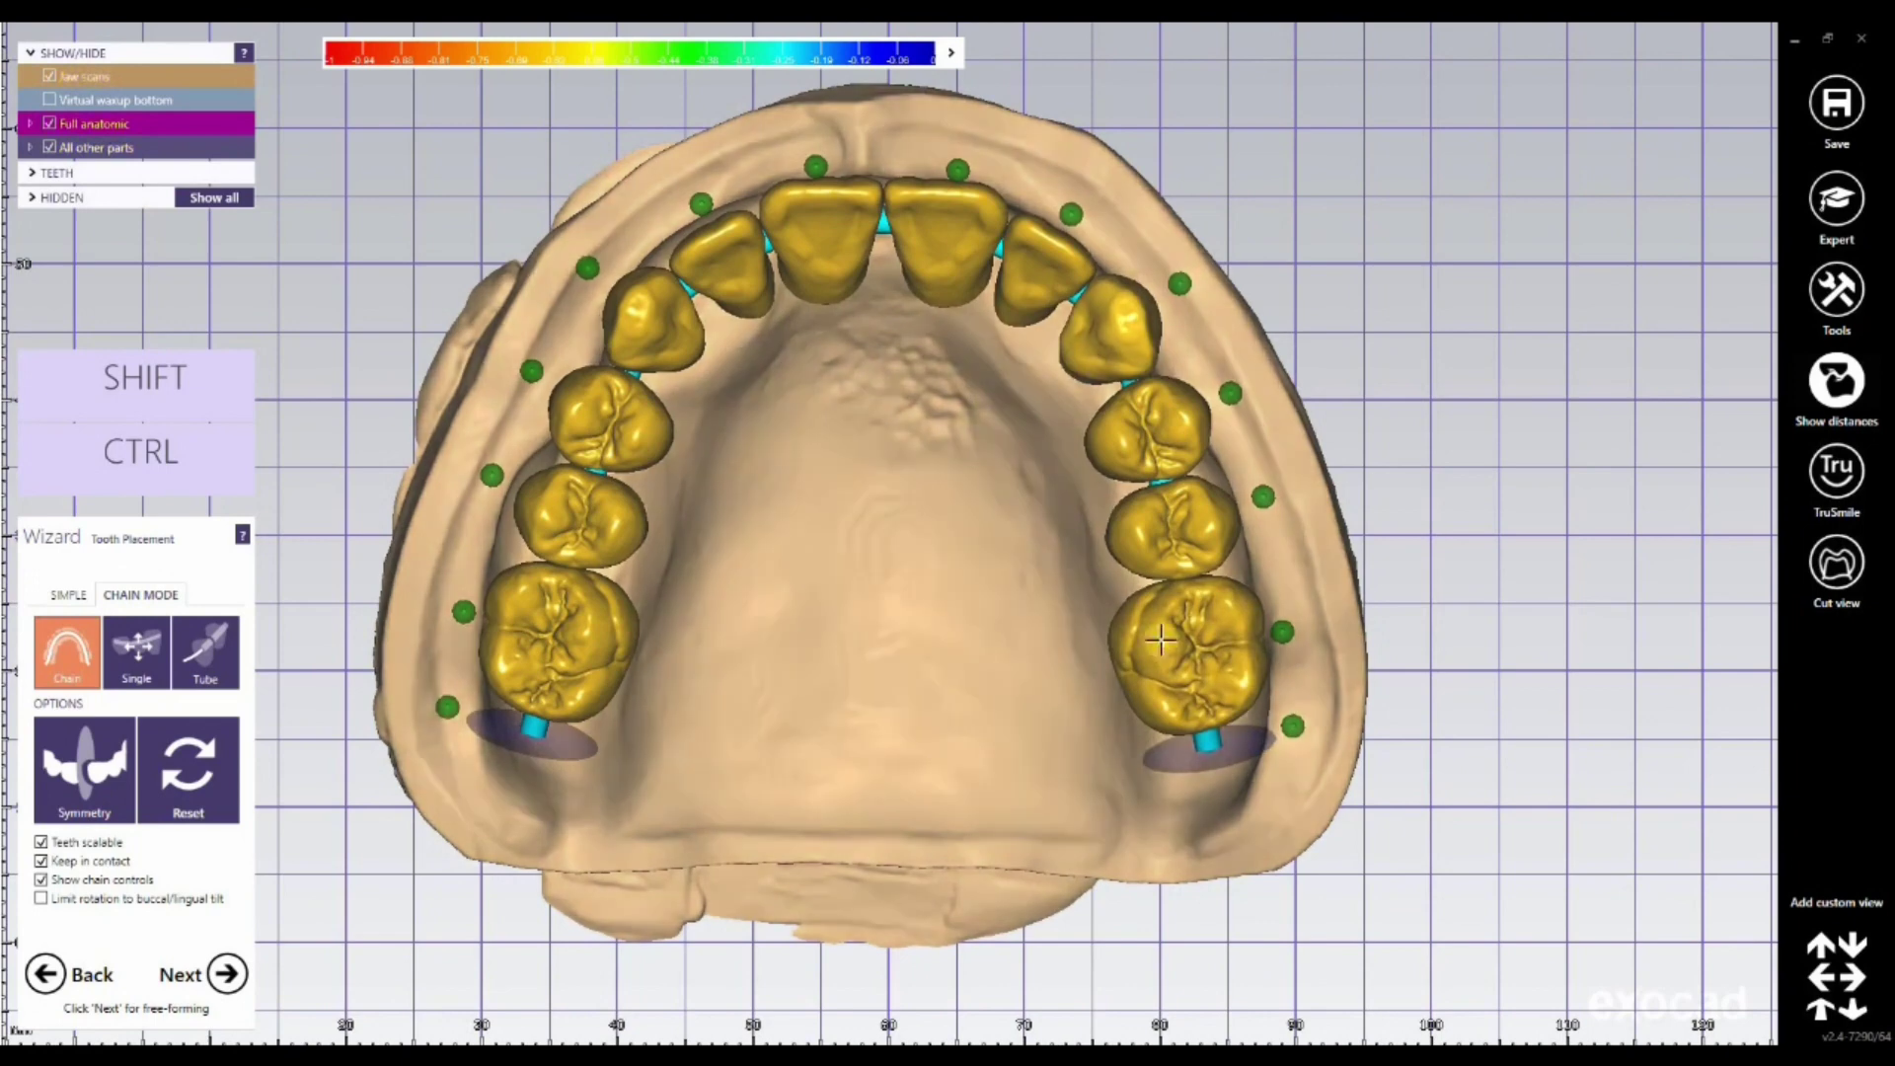
{"action": "mouse_move", "coordinate": [1197, 641]}
{"action": "left_mouse_down"}
{"action": "mouse_move", "coordinate": [1197, 659]}
{"action": "mouse_move", "coordinate": [1197, 618]}
{"action": "left_mouse_up"}
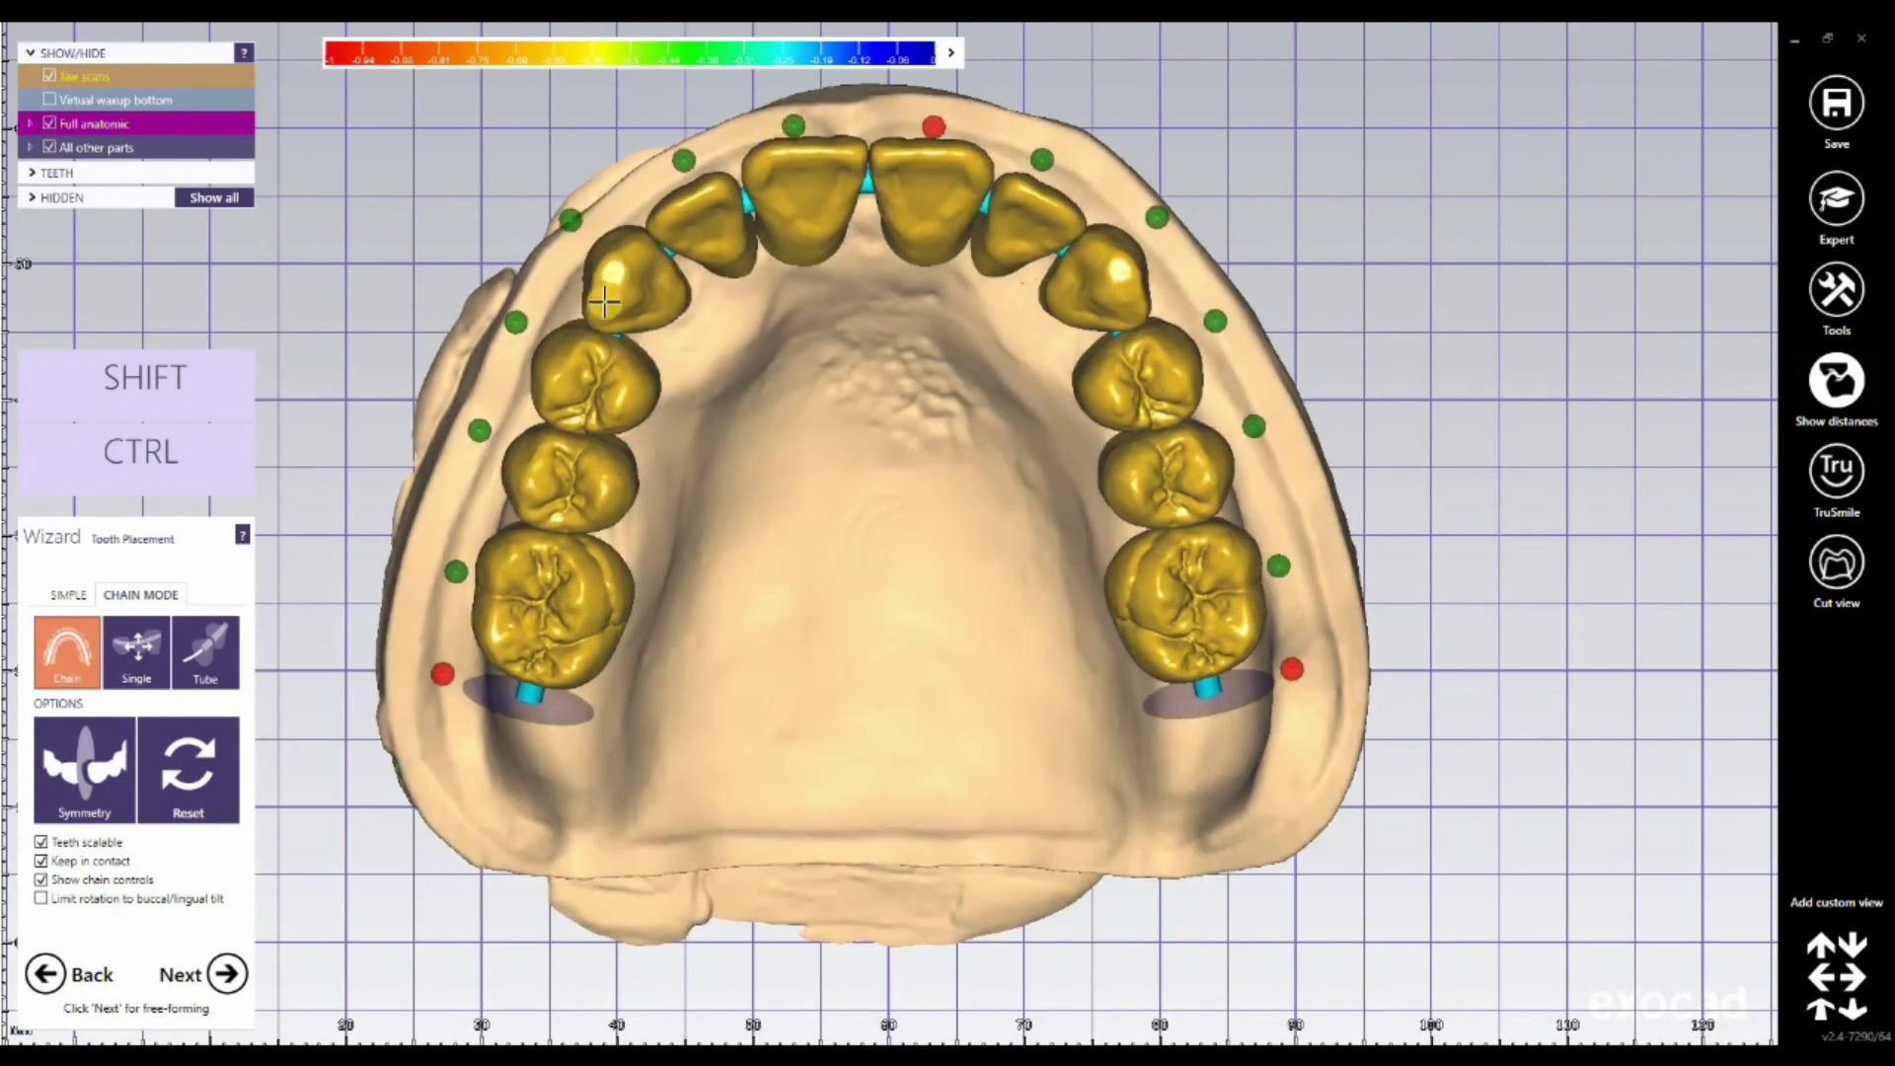
{"action": "left_click", "coordinate": [456, 570]}
Step: Pin the right back chain point, nudge premolars and canines on both sides, and shrink a lateral incisor
{"action": "left_click", "coordinate": [1276, 569]}
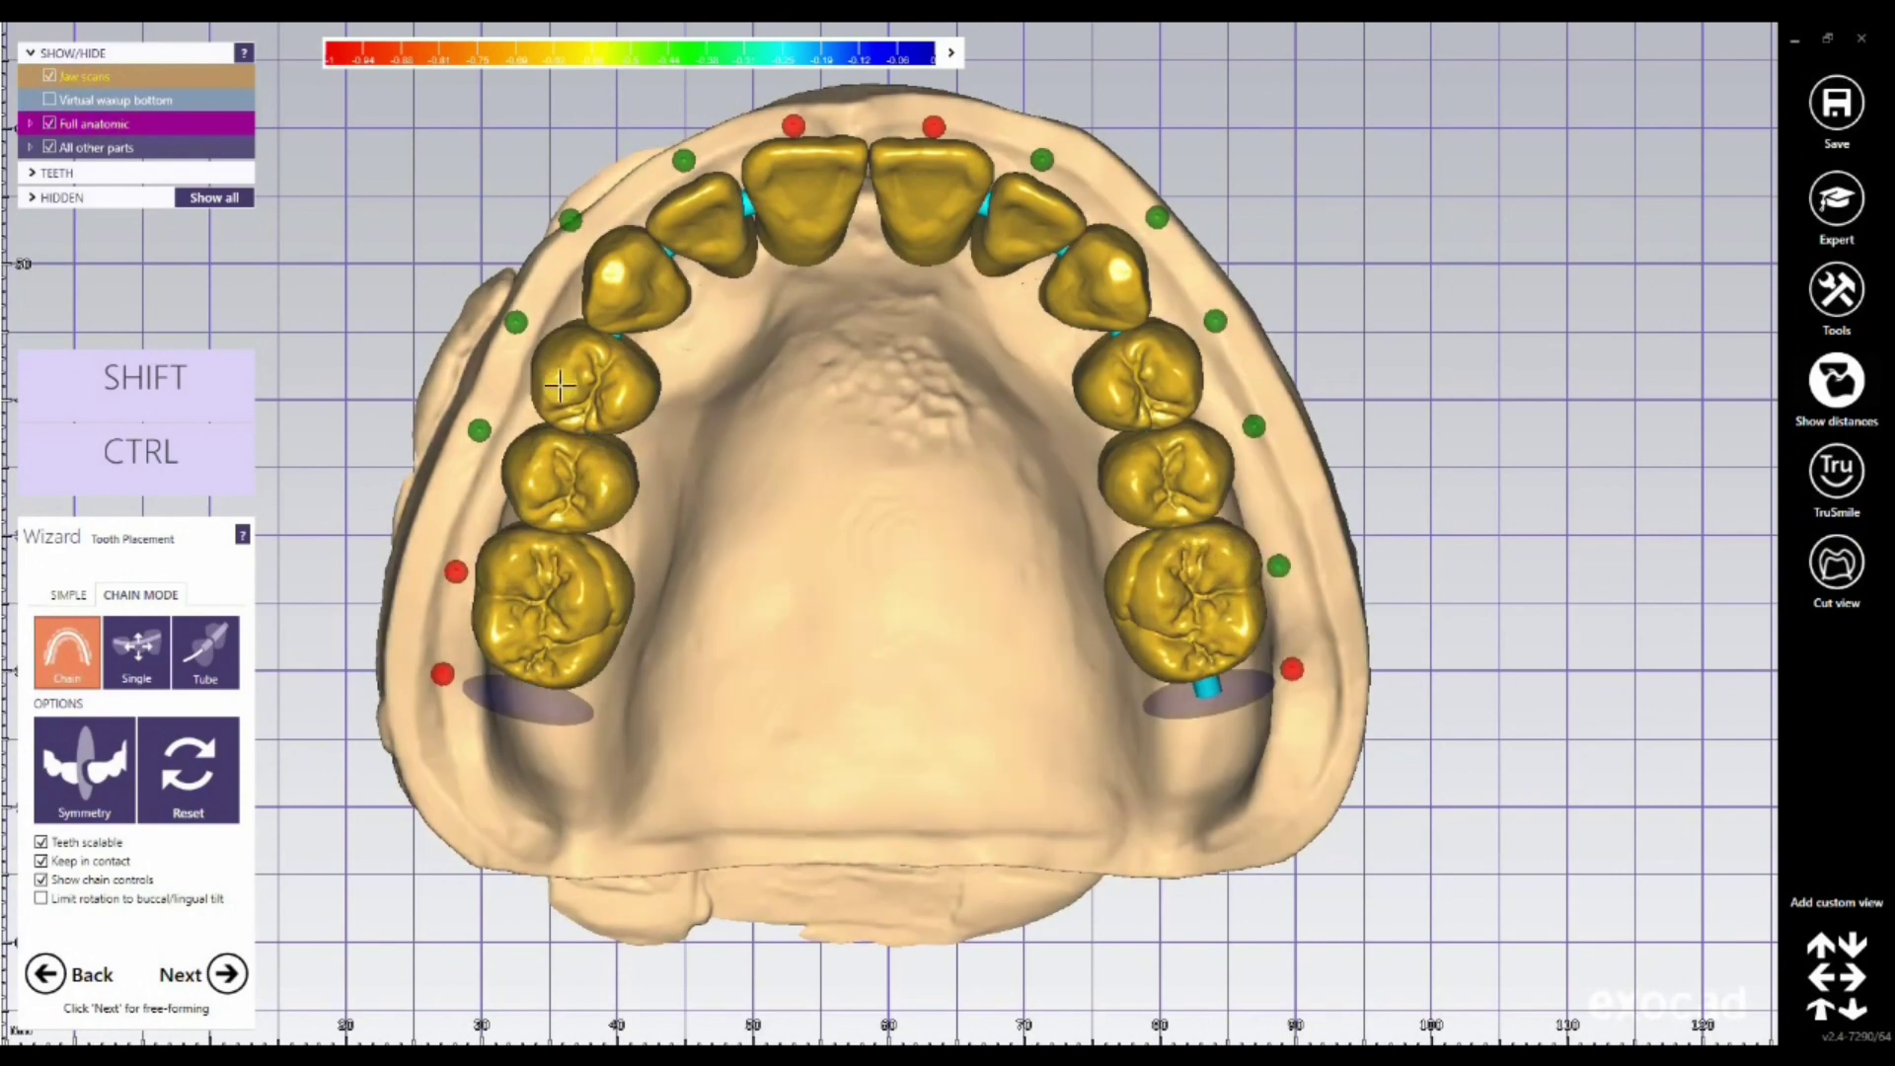
{"action": "left_click_drag", "start_coordinate": [607, 383], "coordinate": [619, 390]}
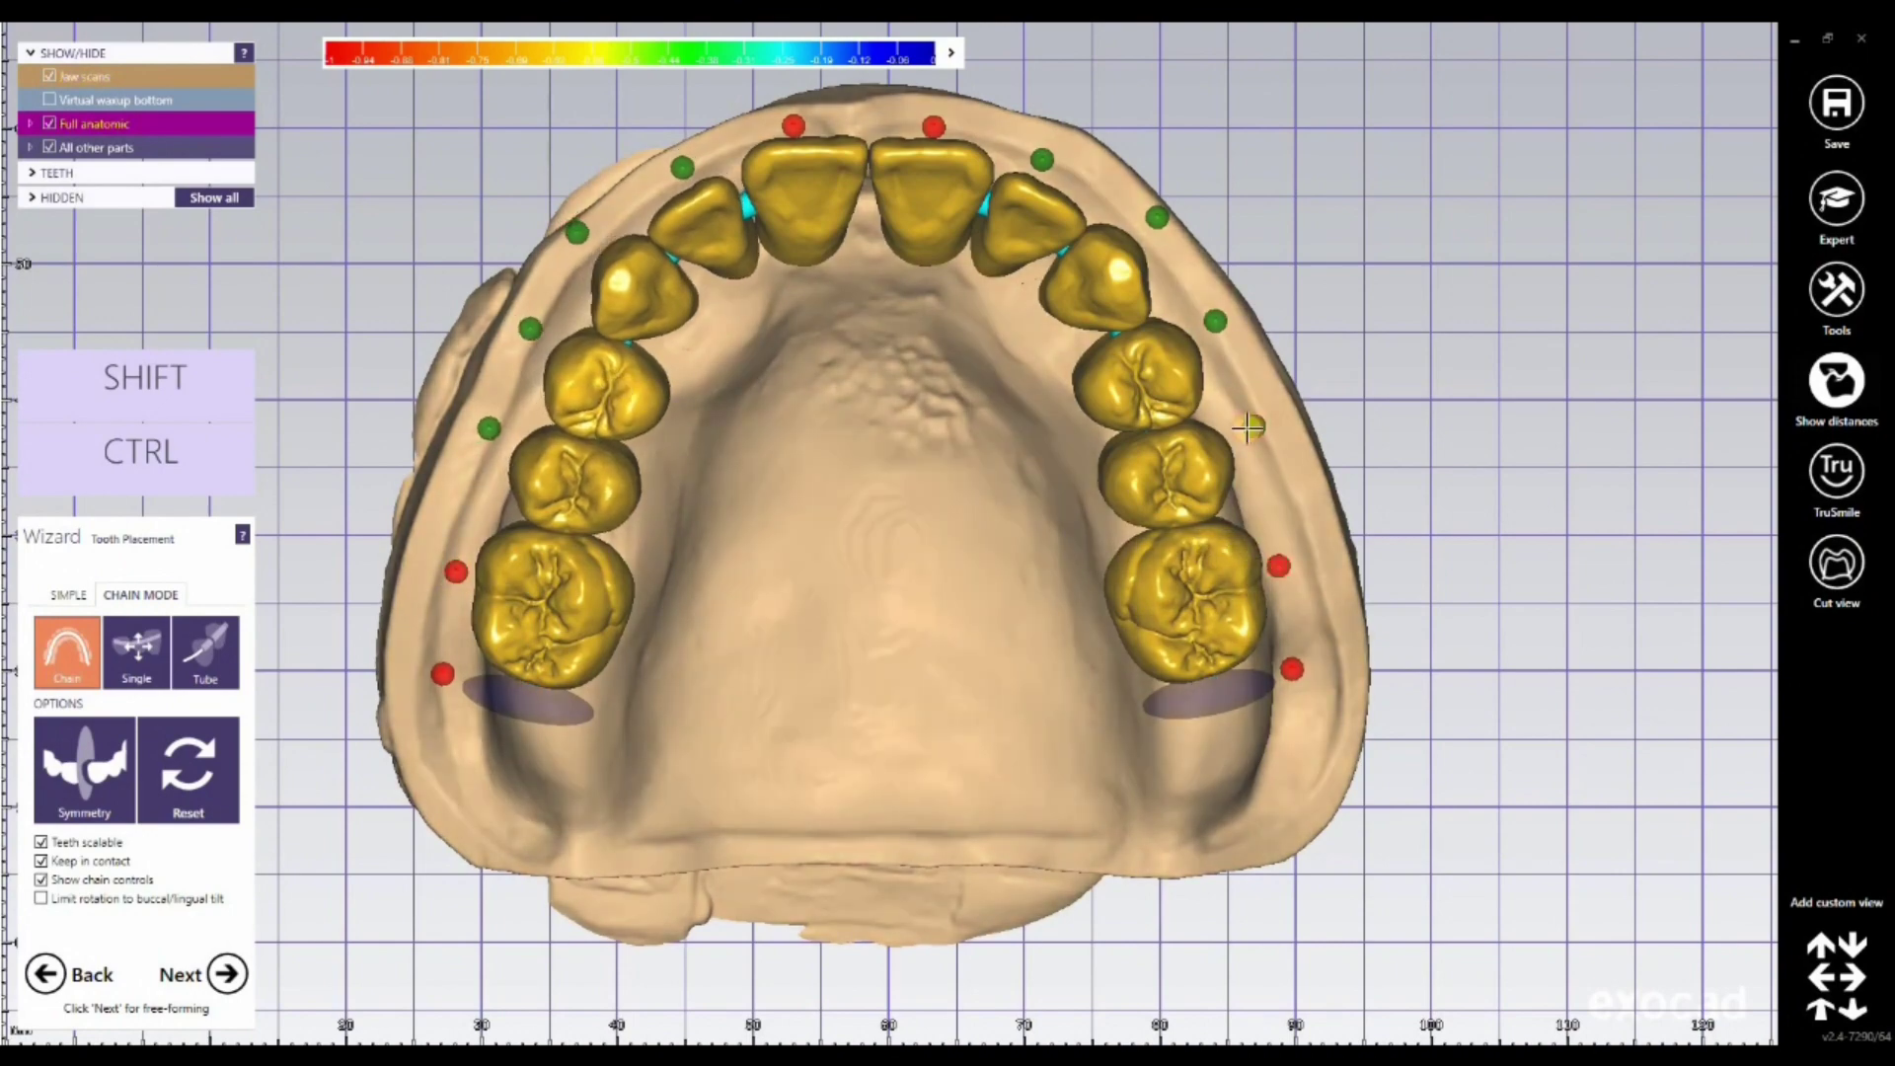
{"action": "left_click_drag", "start_coordinate": [1176, 391], "coordinate": [1159, 392]}
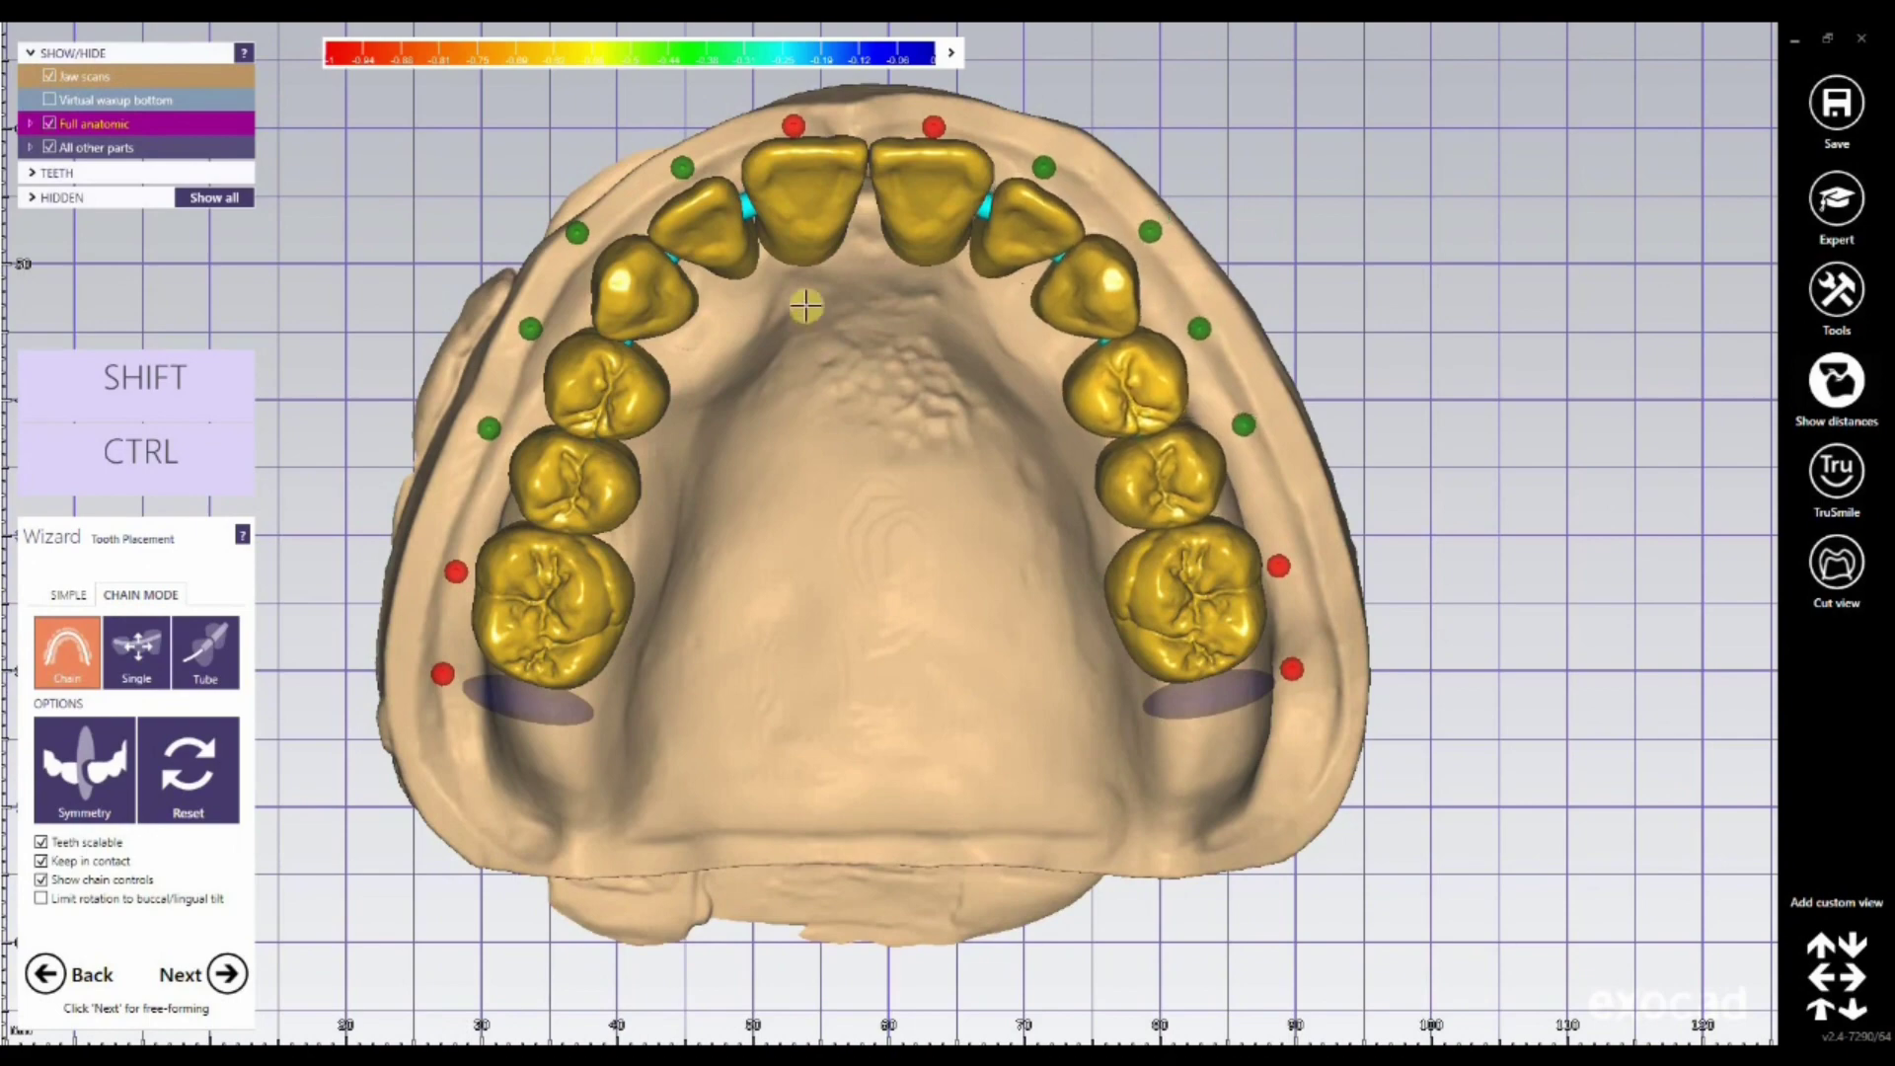
{"action": "right_click_drag", "start_coordinate": [863, 324], "coordinate": [1048, 866]}
{"action": "key", "text": "ctrl"}
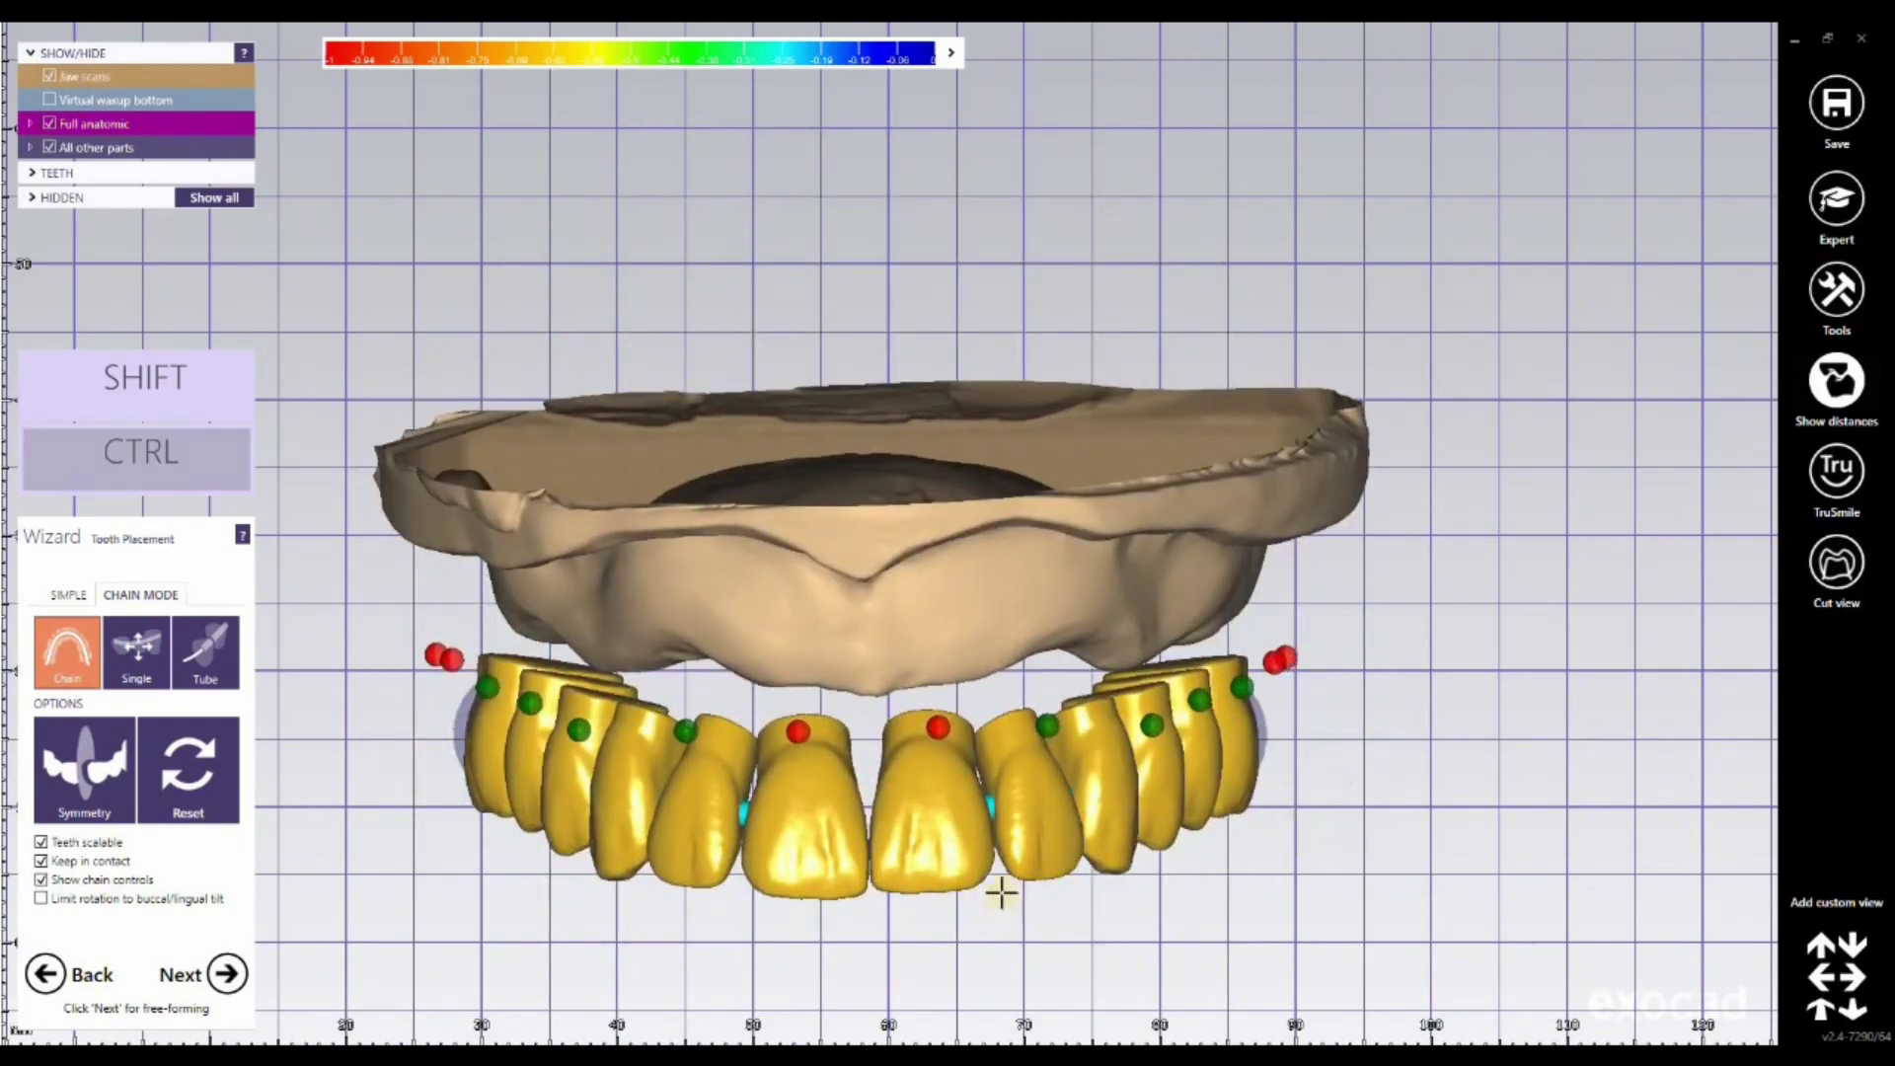
{"action": "left_click_drag", "start_coordinate": [1045, 869], "coordinate": [1035, 873], "text": "ctrl"}
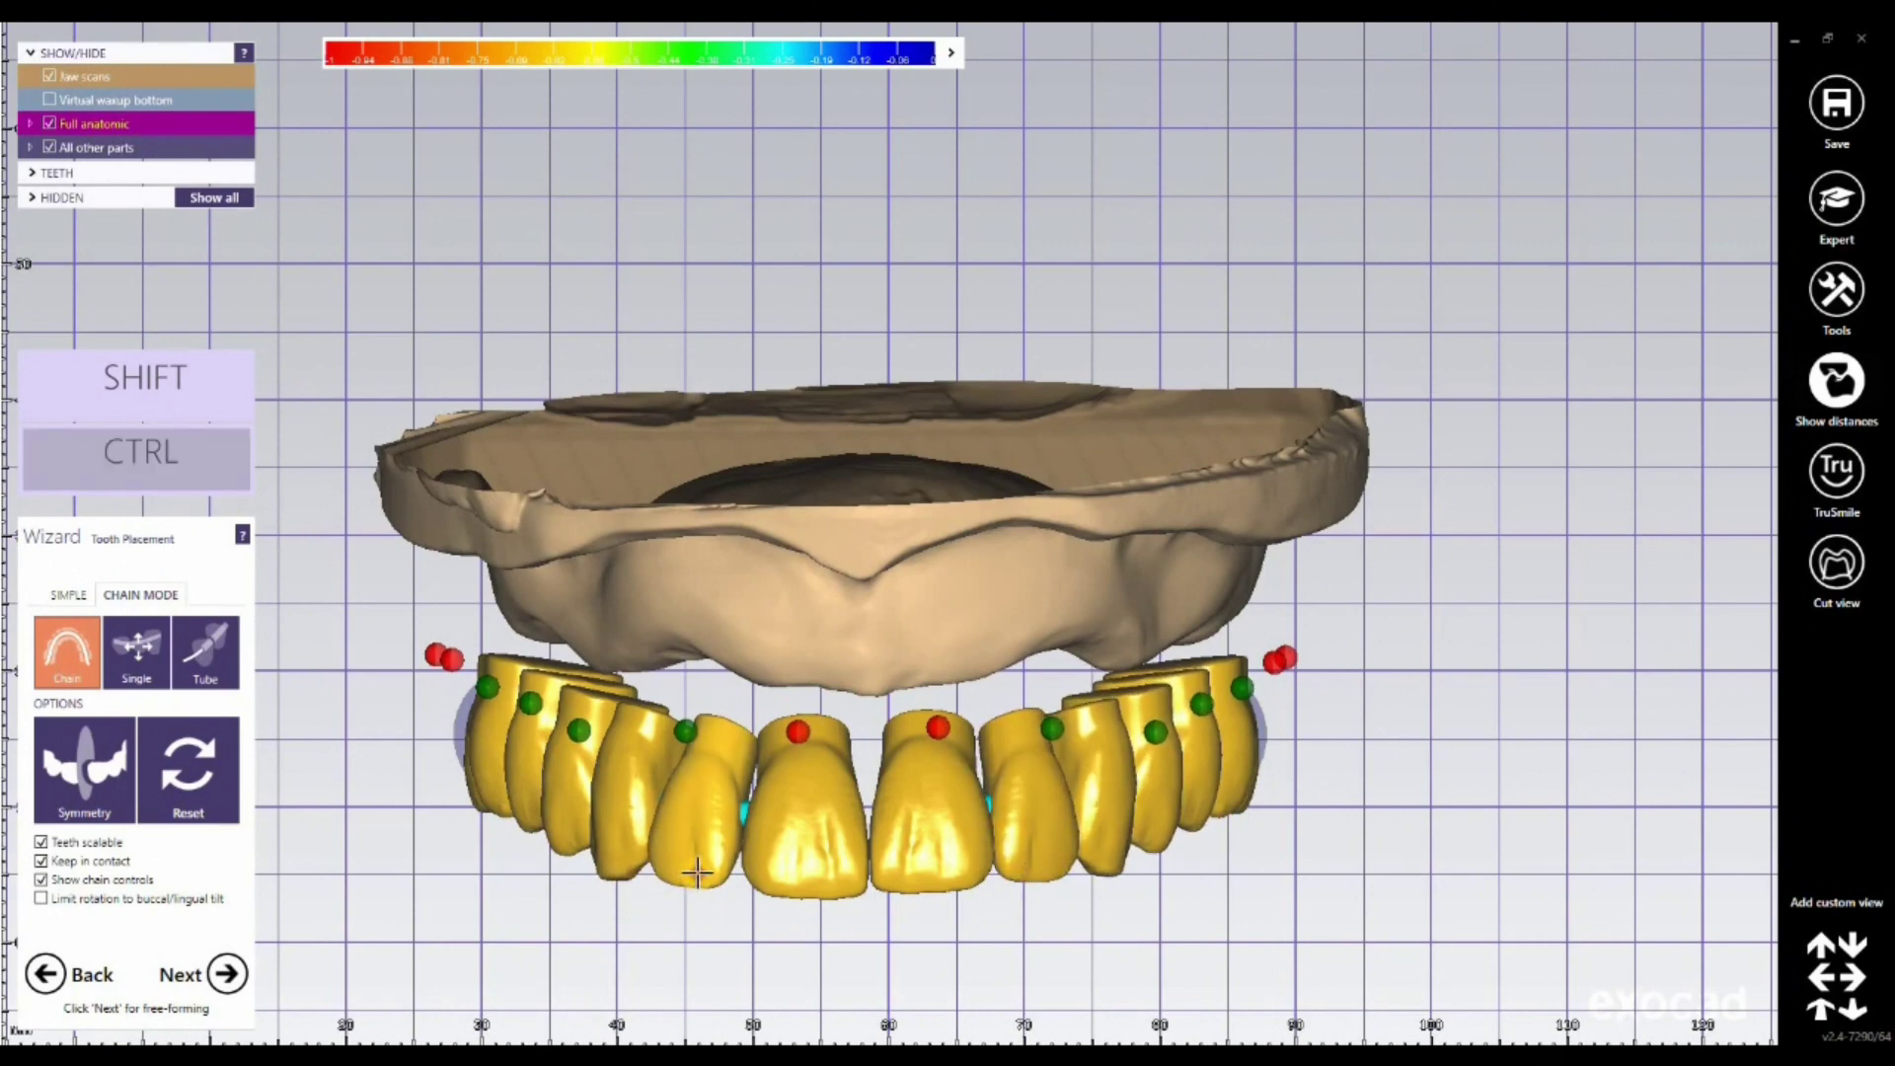
{"action": "scroll", "coordinate": [698, 872], "scroll_direction": "down", "scroll_amount": 1, "text": "ctrl"}
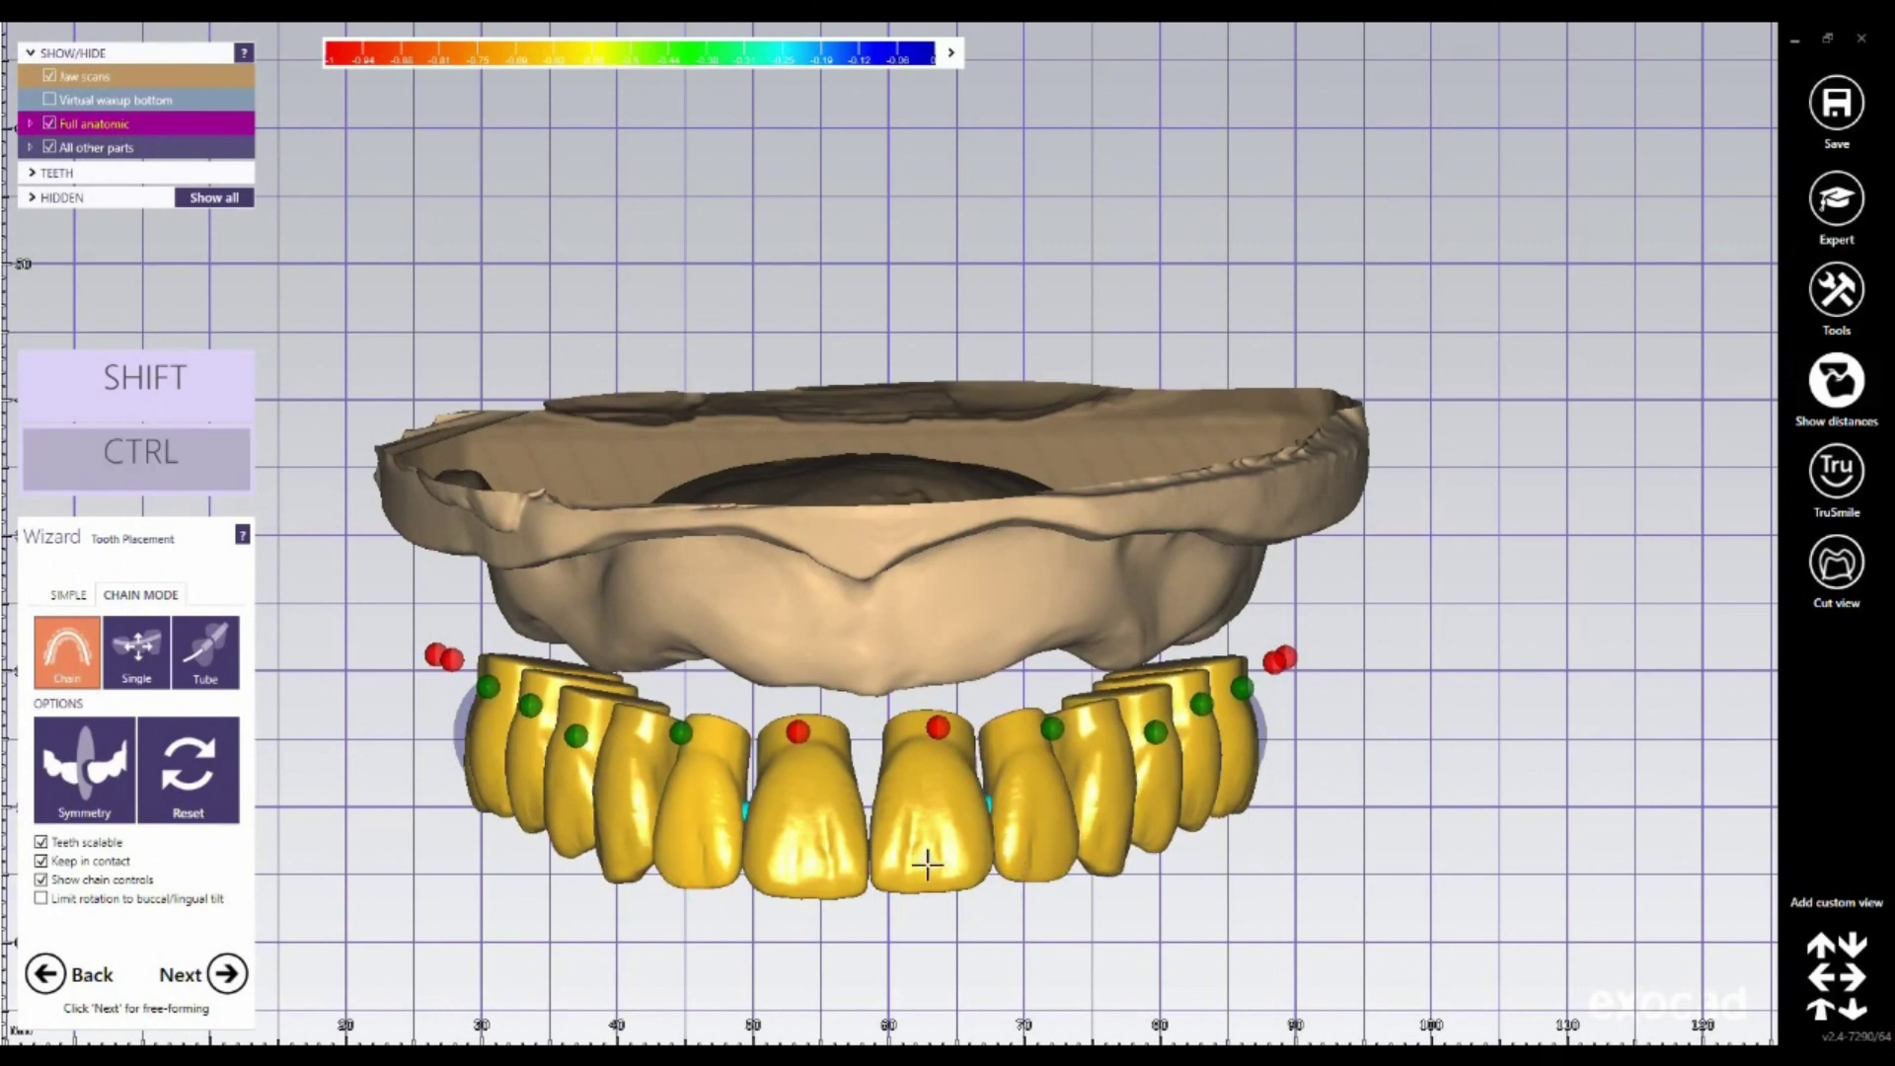
Step: Tilt the two end molars and shift the second-to-last tooth individually, then go to Gingiva design
{"action": "left_click", "coordinate": [61, 597]}
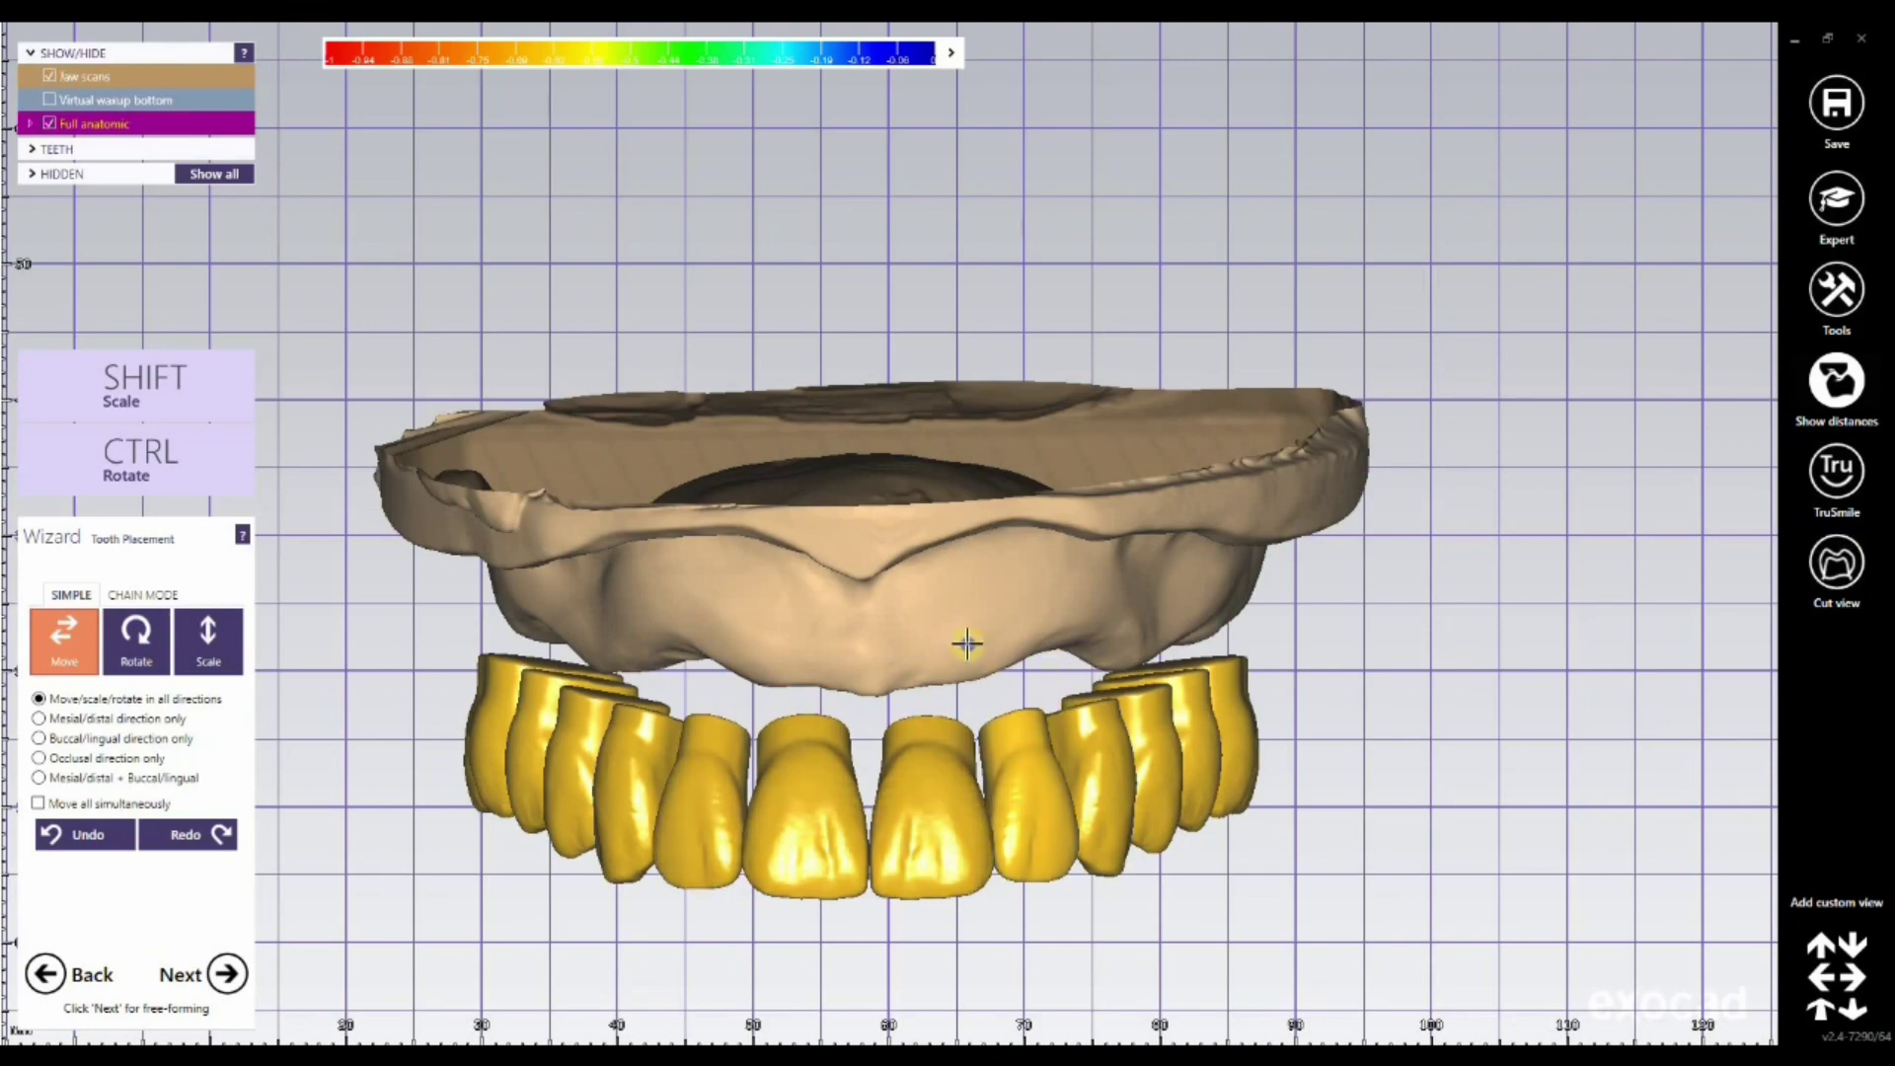
{"action": "right_click_drag", "start_coordinate": [961, 647], "coordinate": [739, 790]}
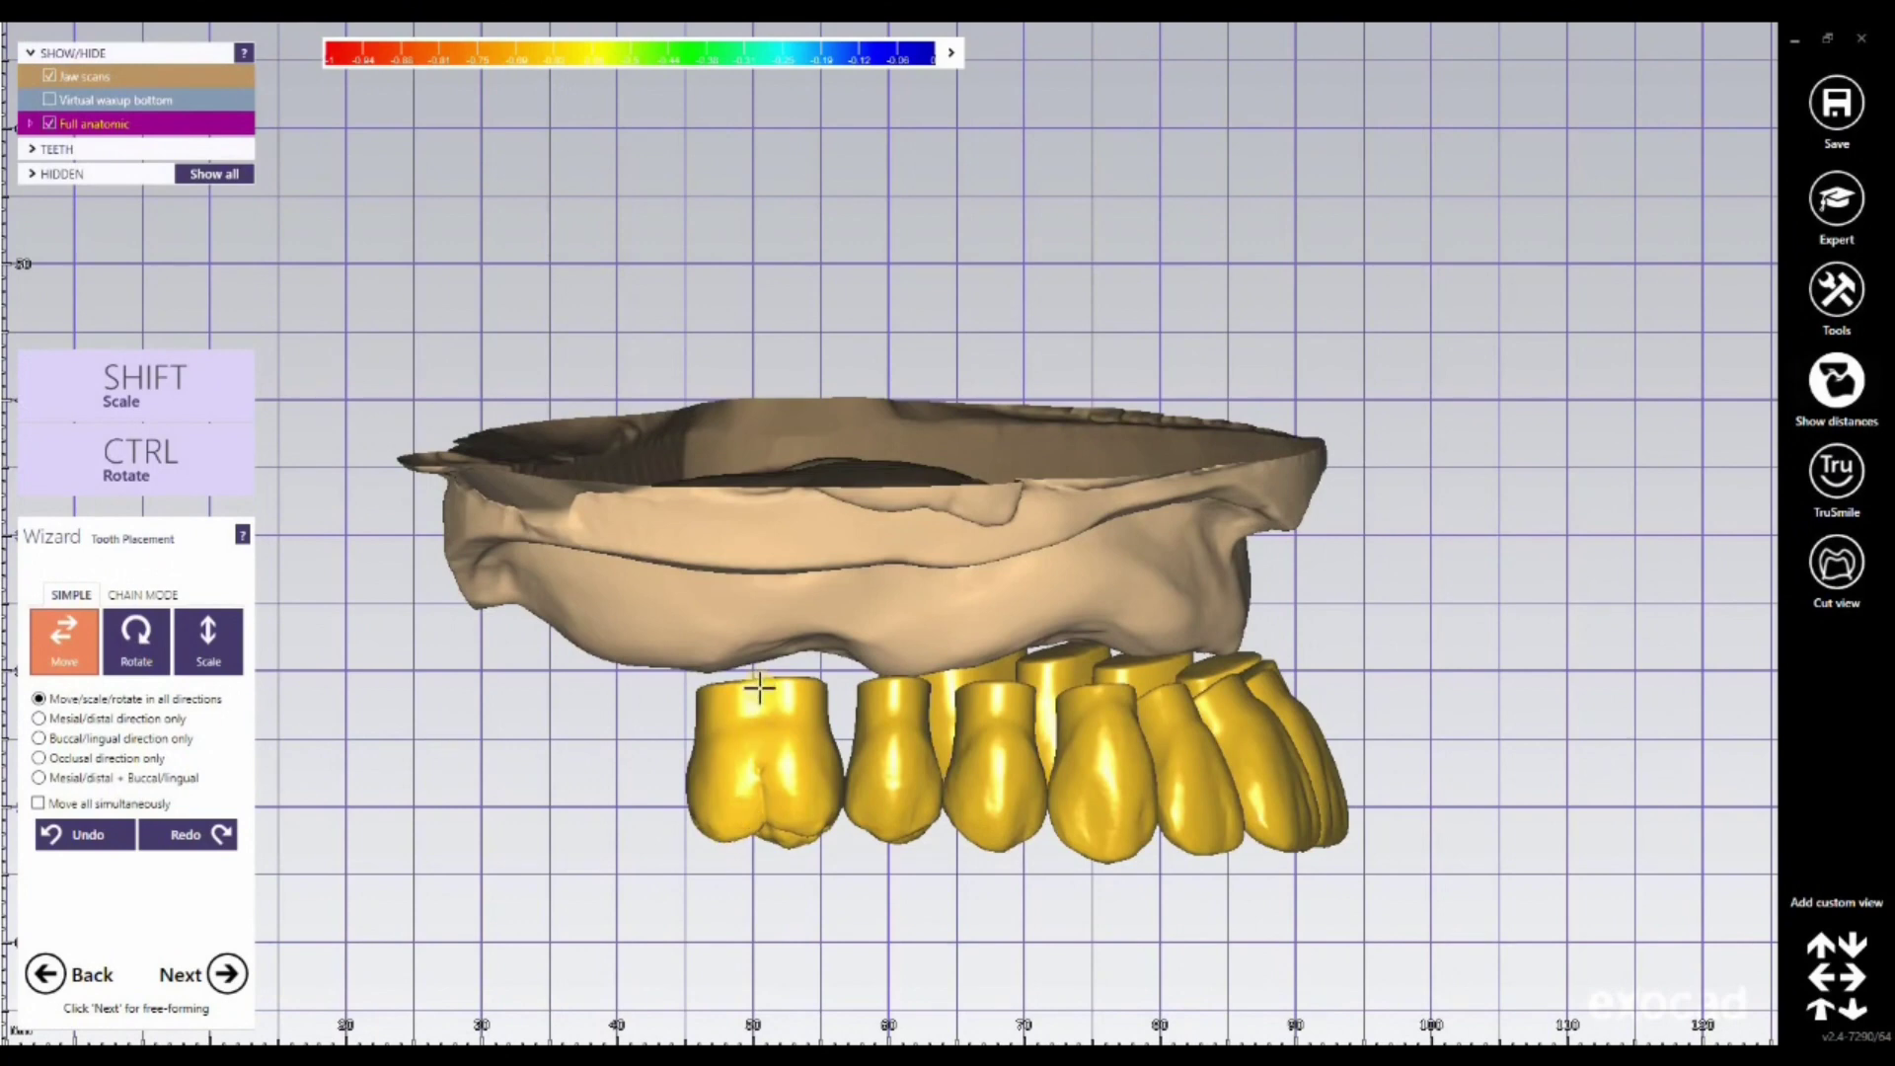
{"action": "key", "text": "ctrl"}
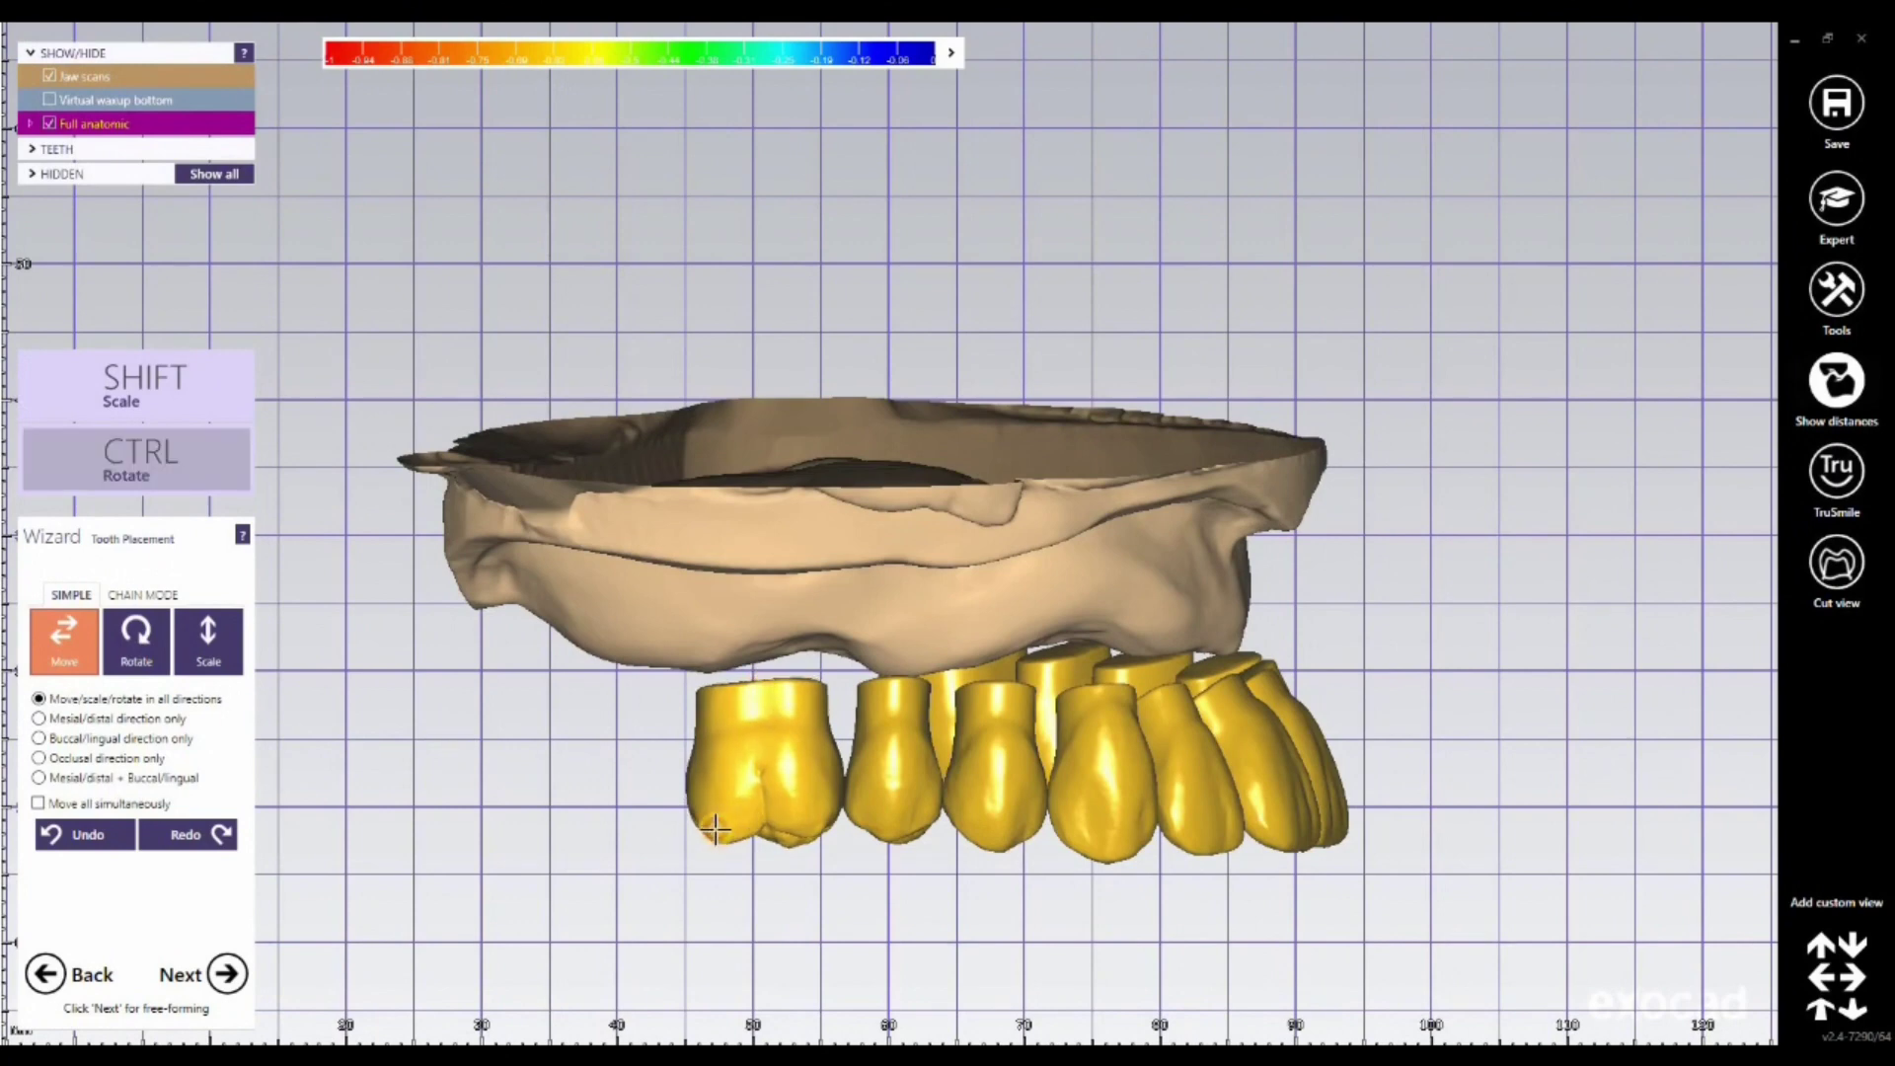
{"action": "left_click_drag", "start_coordinate": [787, 738], "coordinate": [783, 754], "text": "ctrl"}
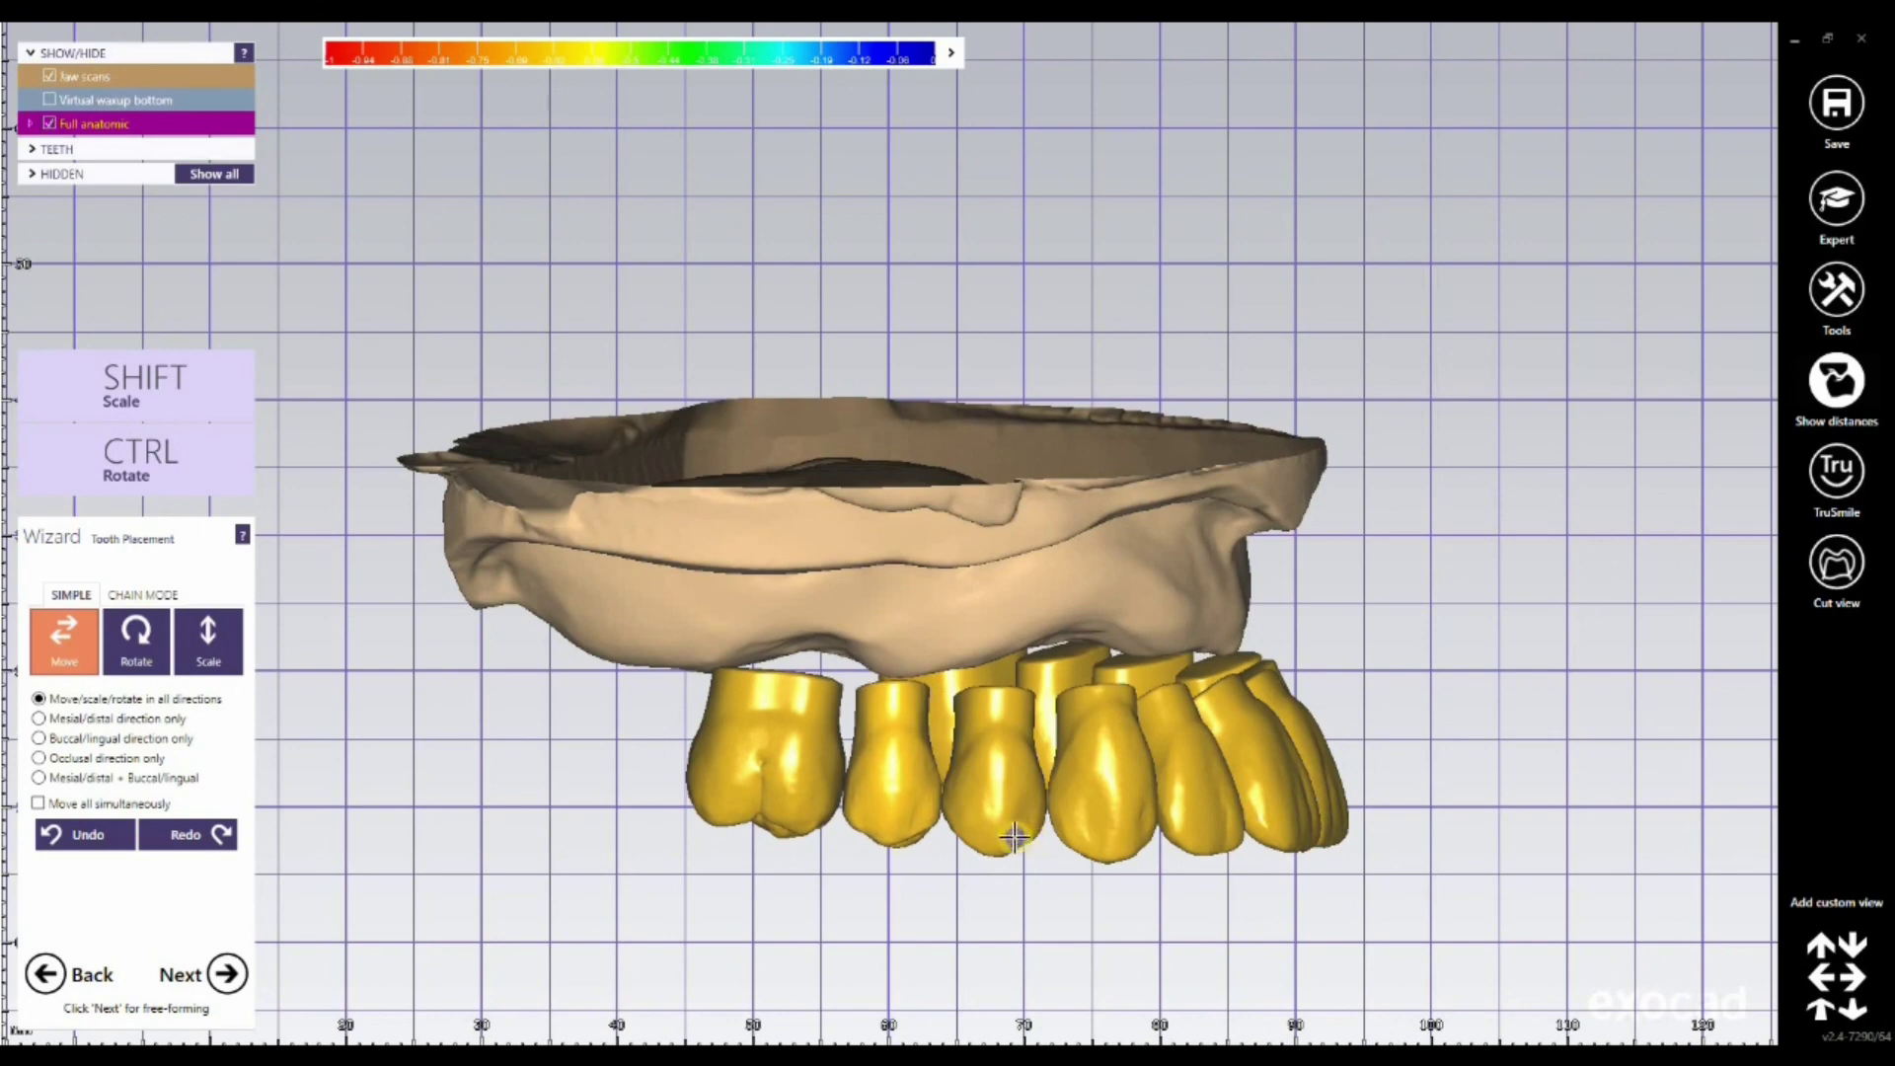
{"action": "right_click_drag", "start_coordinate": [939, 809], "coordinate": [1044, 748]}
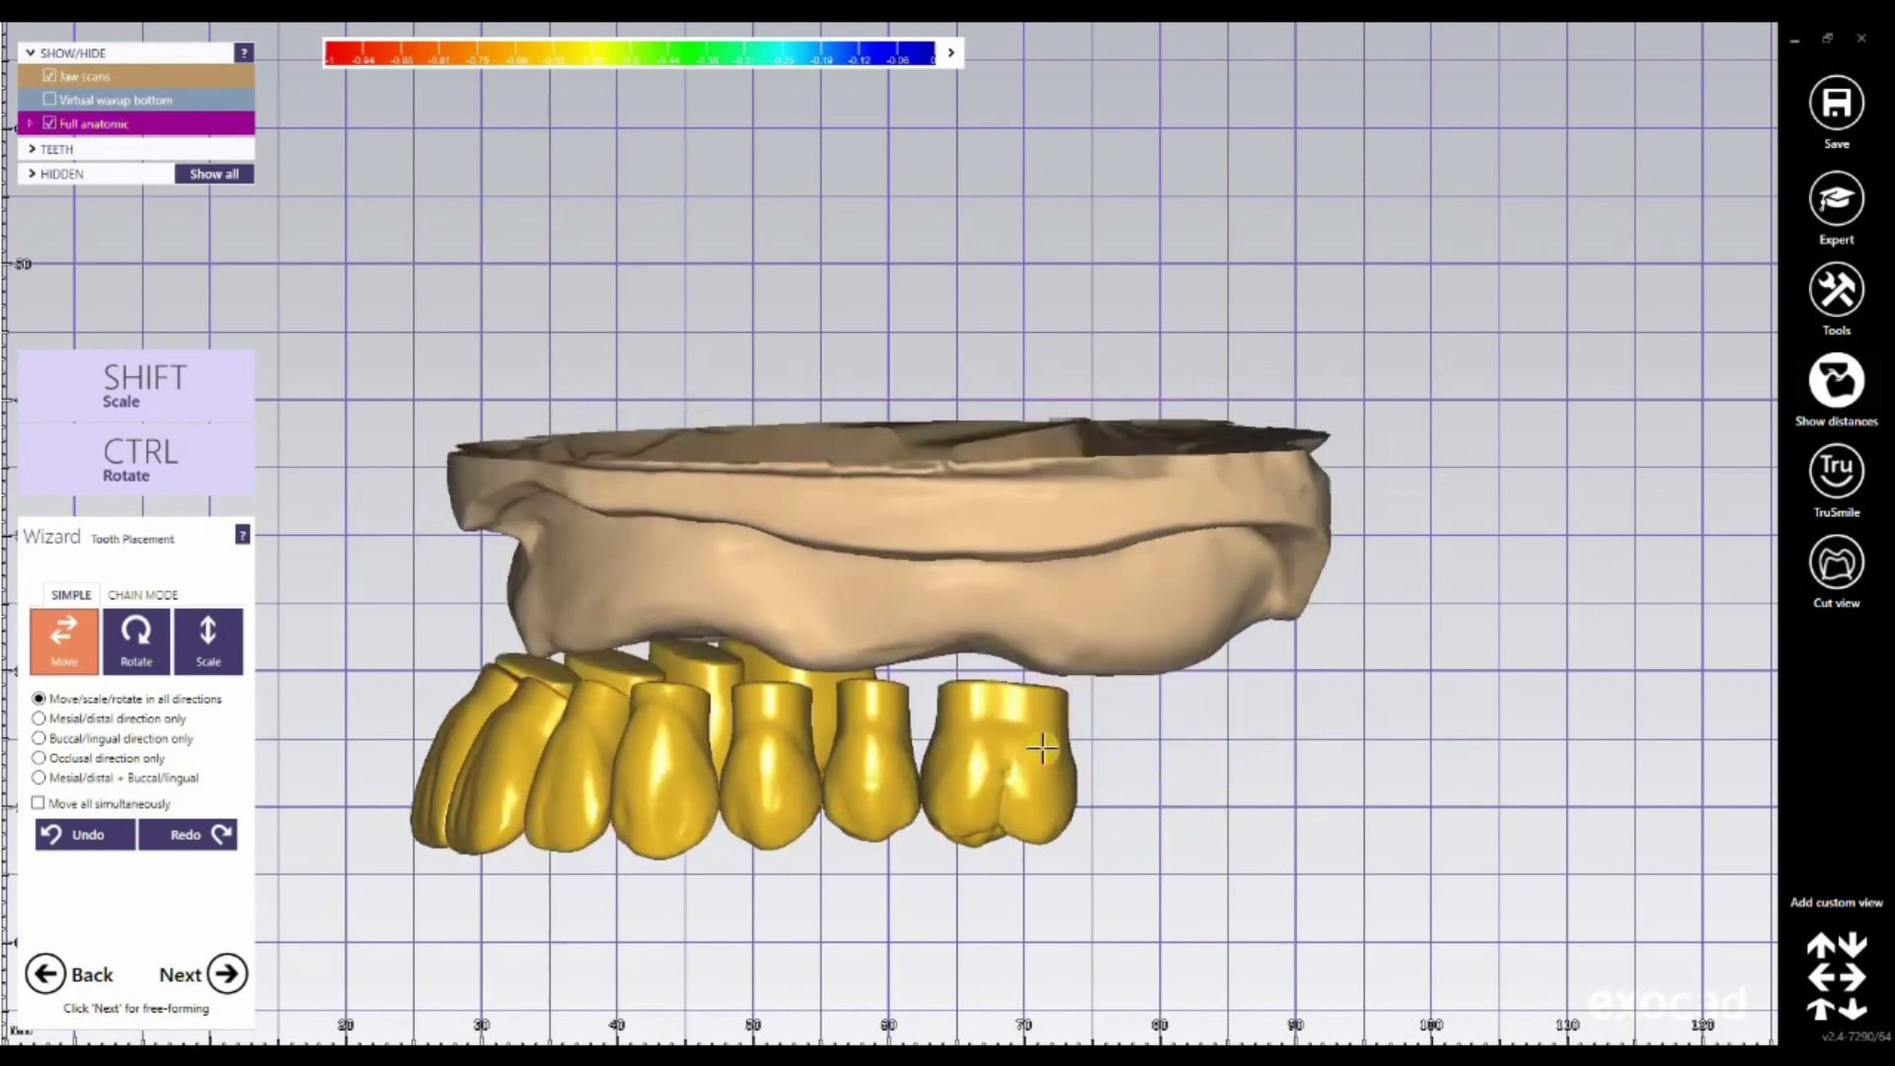
{"action": "left_click_drag", "start_coordinate": [1073, 716], "coordinate": [1027, 727], "text": "ctrl"}
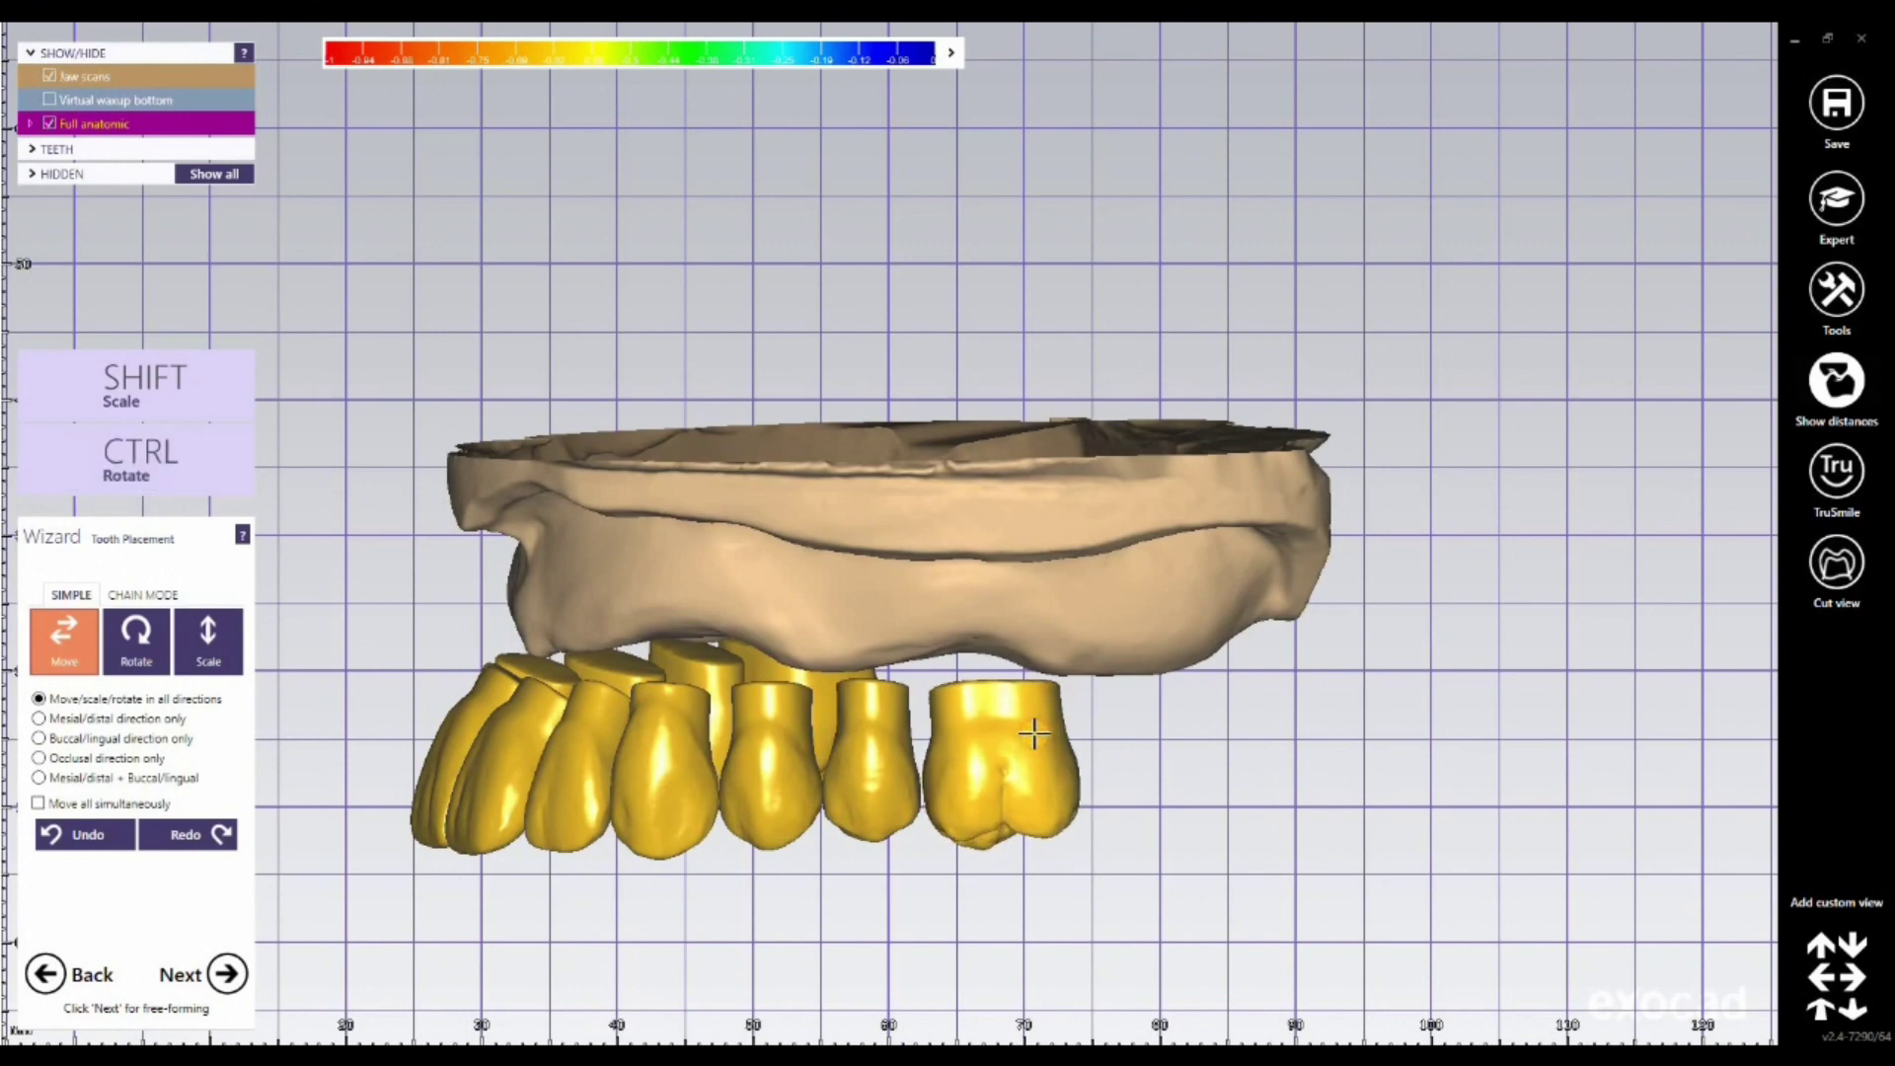
{"action": "left_click_drag", "start_coordinate": [895, 771], "coordinate": [792, 781]}
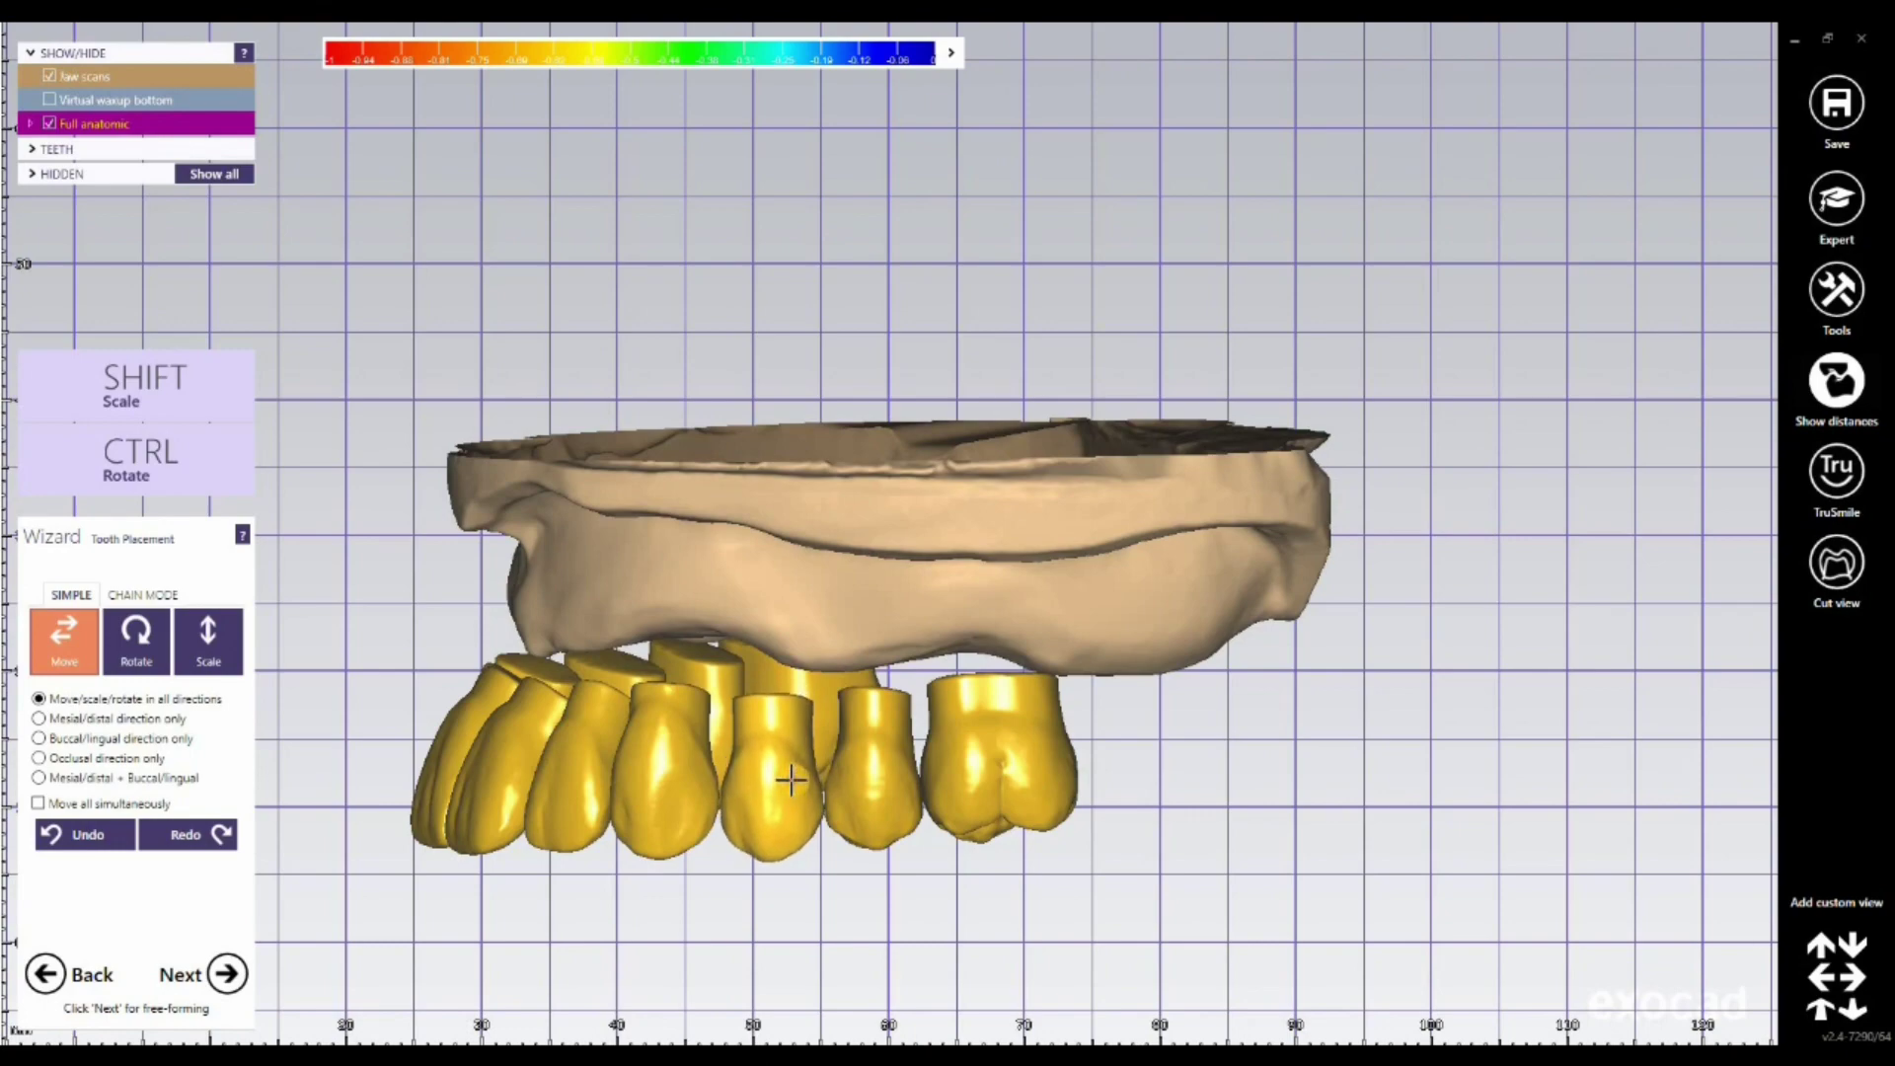
{"action": "right_click_drag", "start_coordinate": [1159, 694], "coordinate": [1166, 699]}
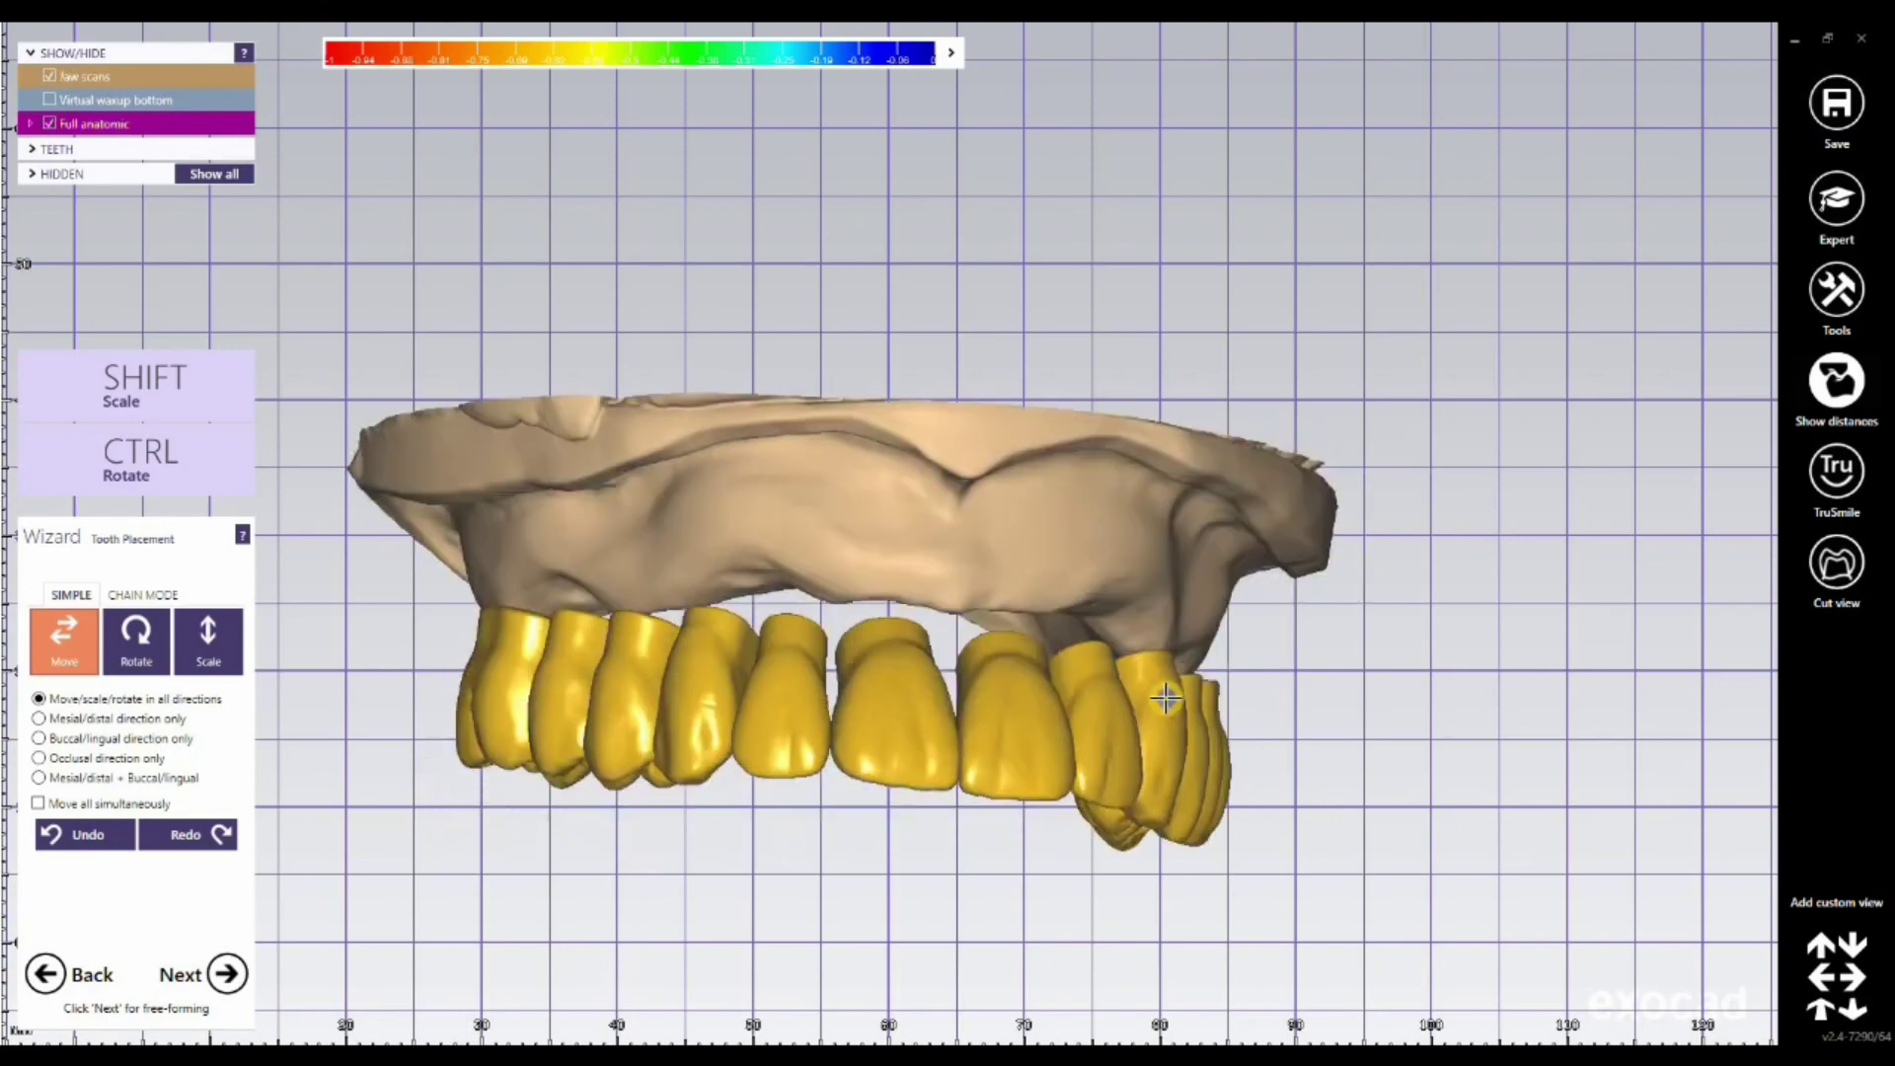
{"action": "left_click", "coordinate": [226, 974]}
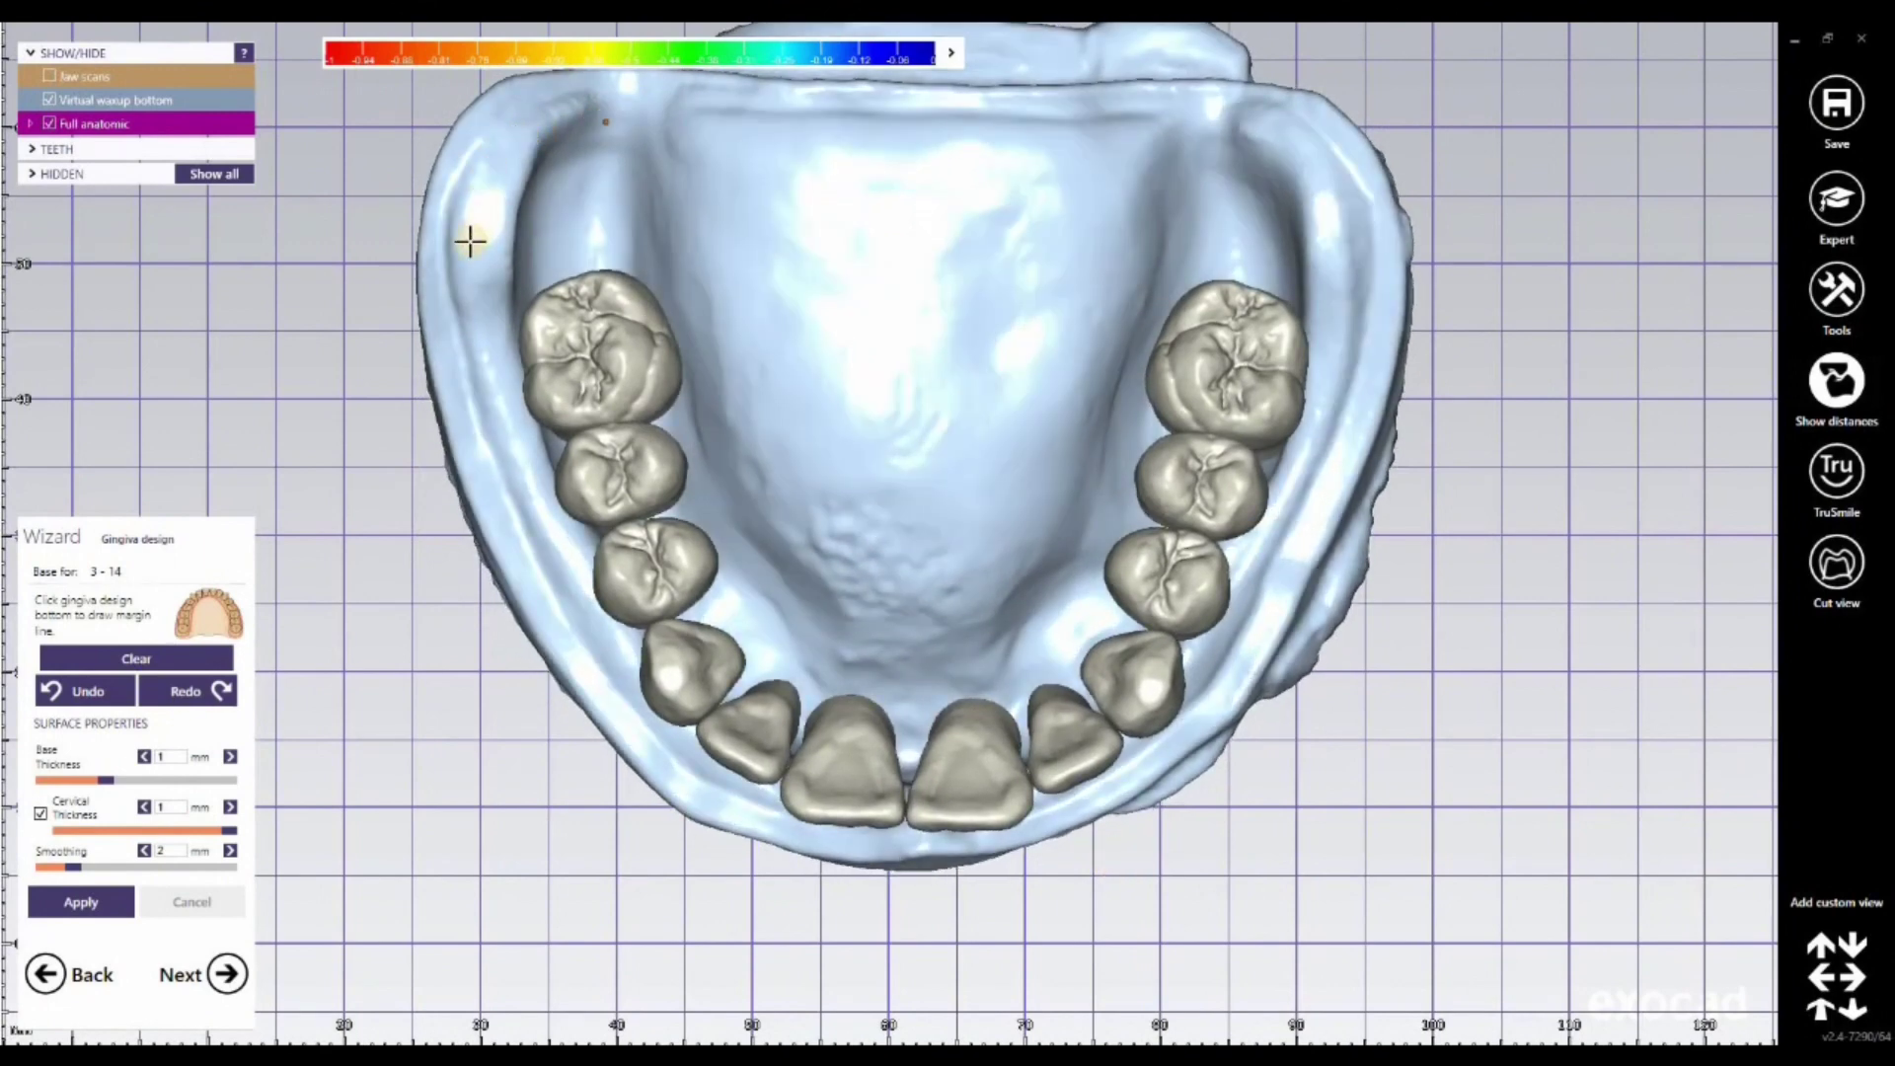
Step: Draw the gingiva margin line along the vestibular fold from the left side to the right back end
{"action": "left_click", "coordinate": [538, 504]}
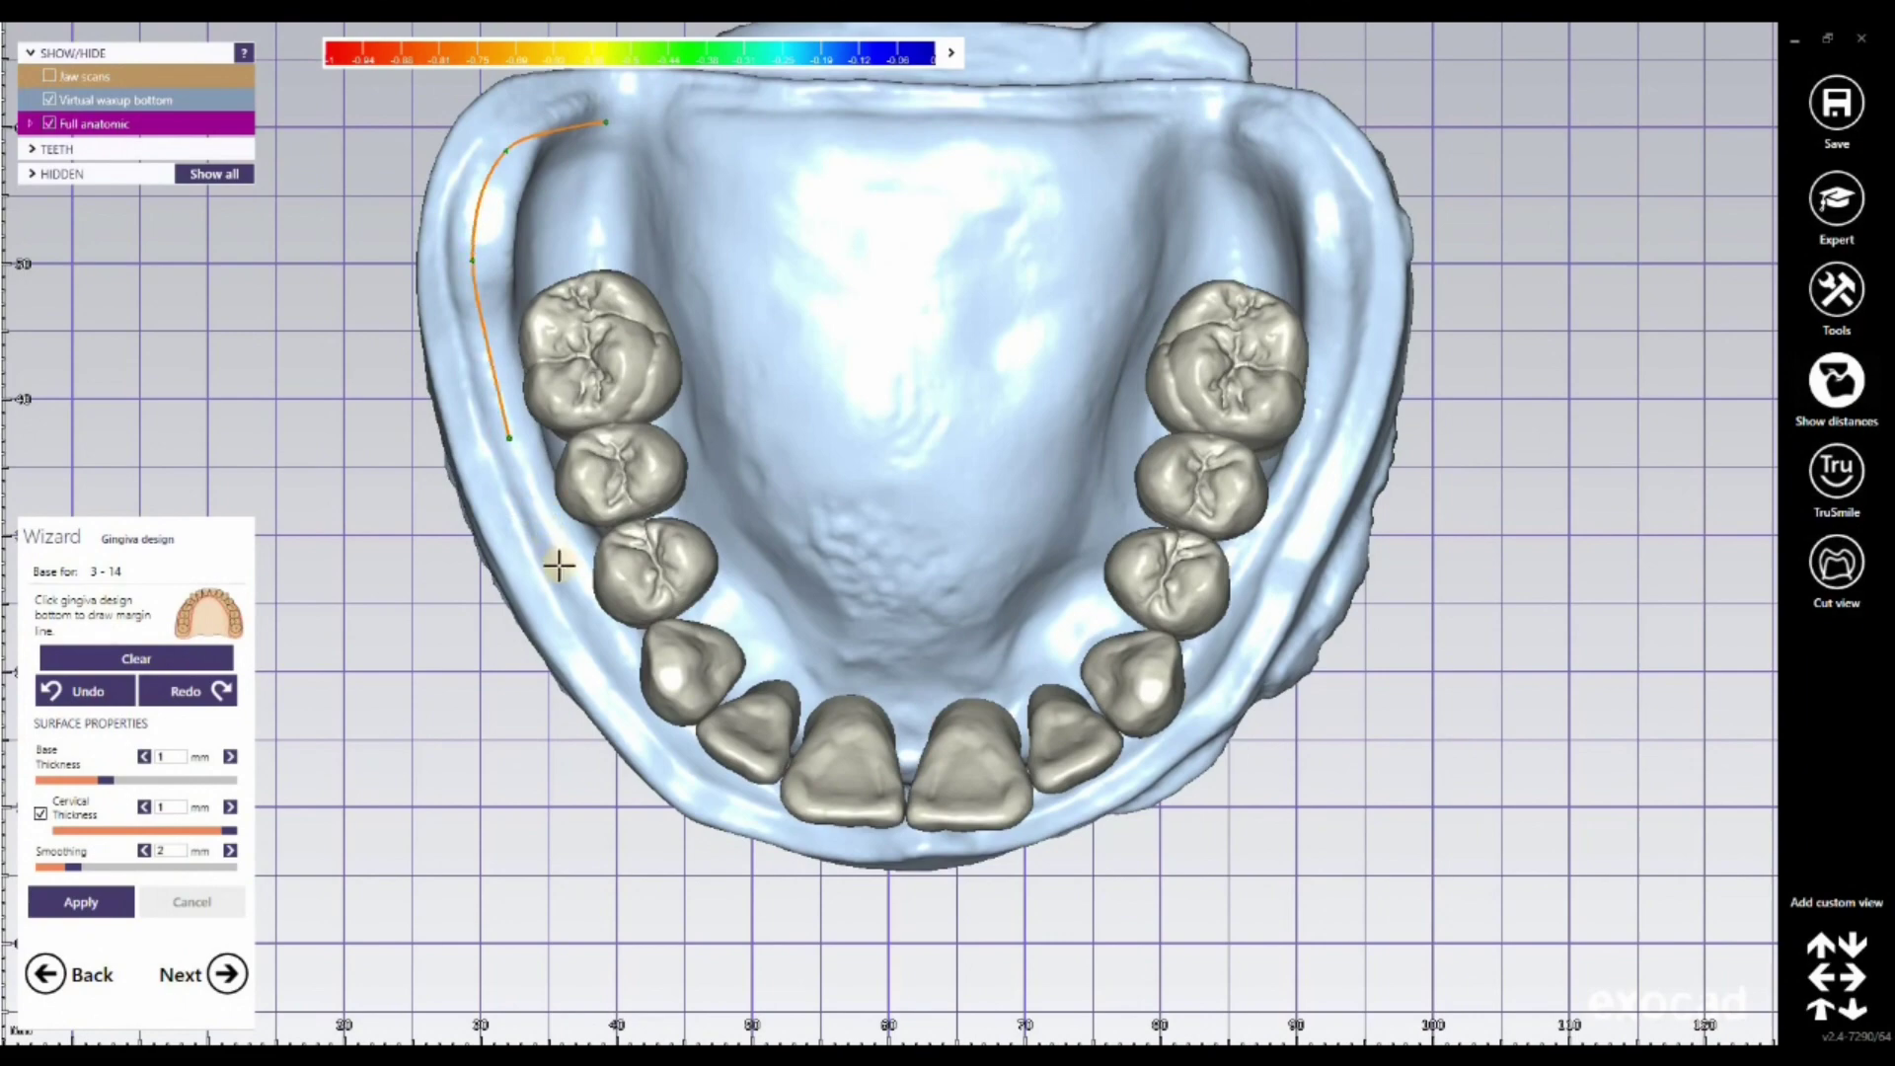
{"action": "left_click", "coordinate": [612, 628]}
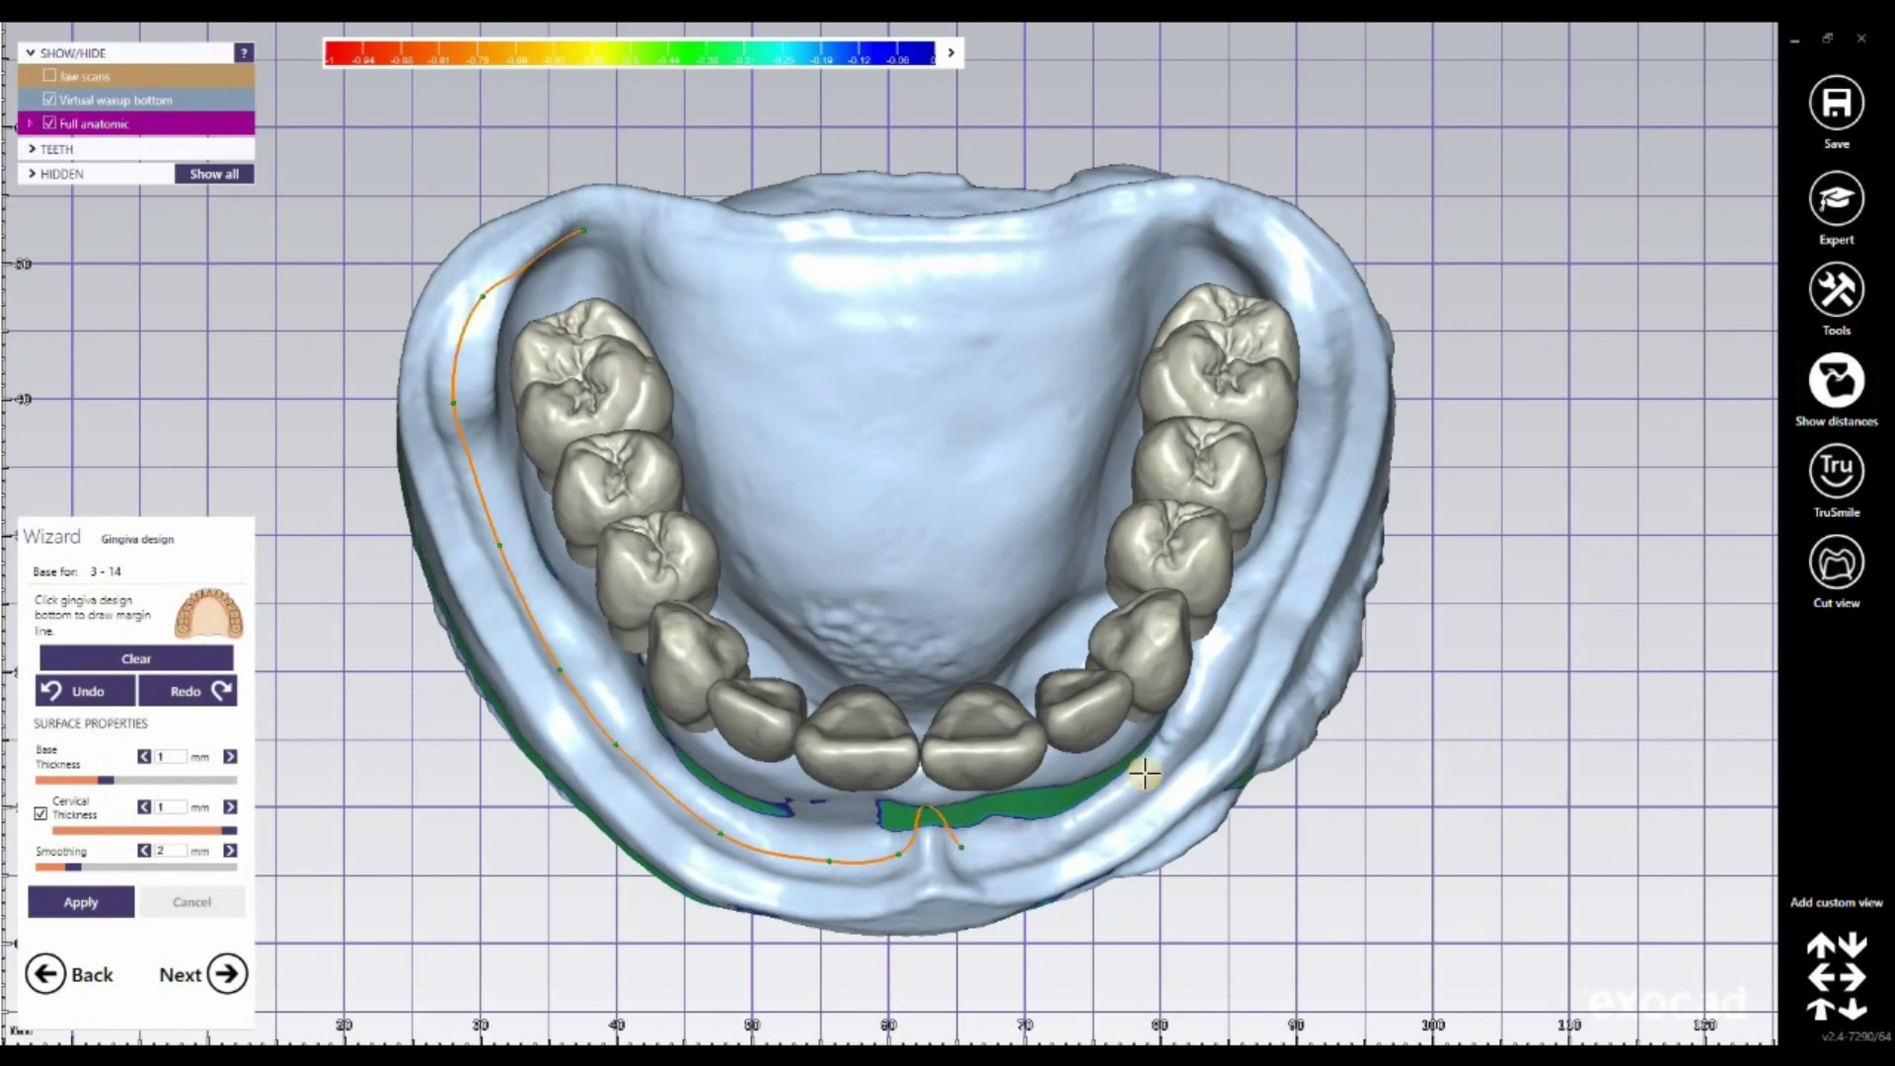
{"action": "left_click", "coordinate": [1226, 674]}
{"action": "left_click", "coordinate": [1301, 464]}
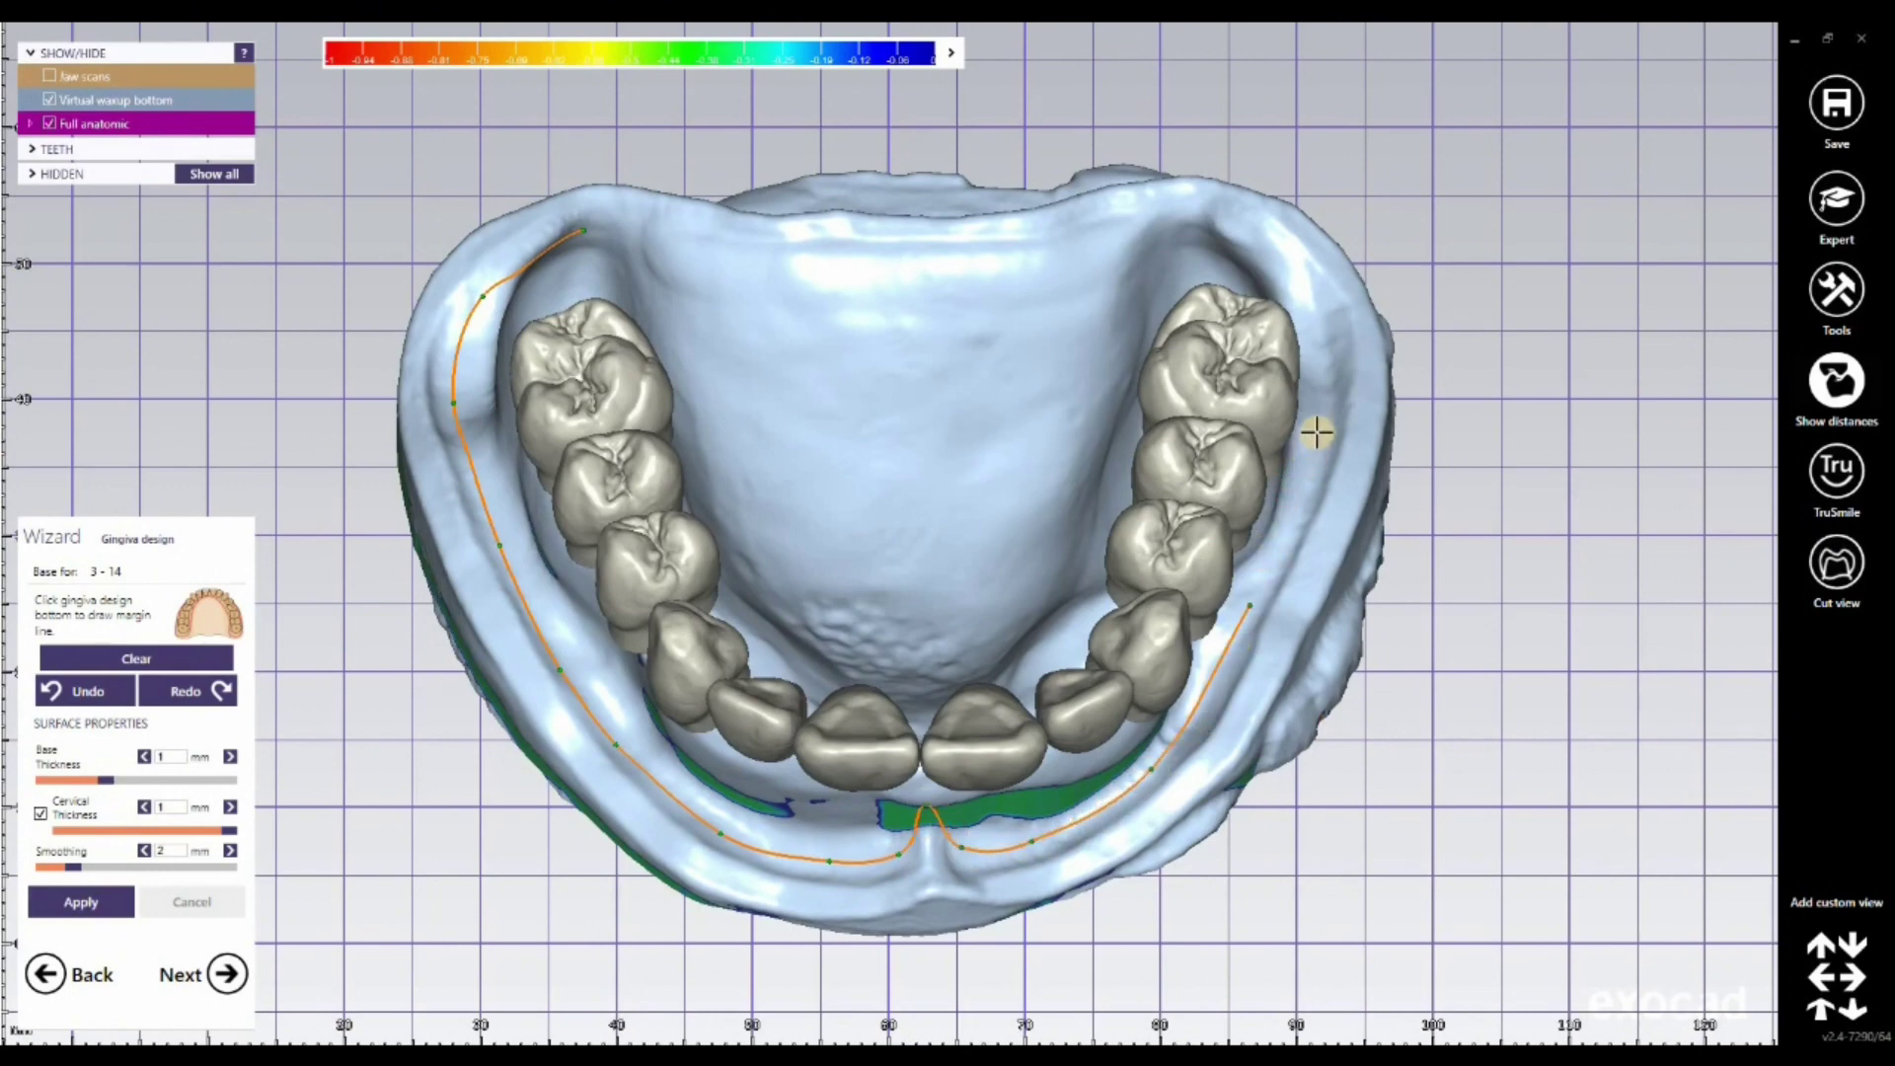
{"action": "right_click_drag", "start_coordinate": [1305, 424], "coordinate": [1329, 326]}
{"action": "left_click", "coordinate": [1306, 274]}
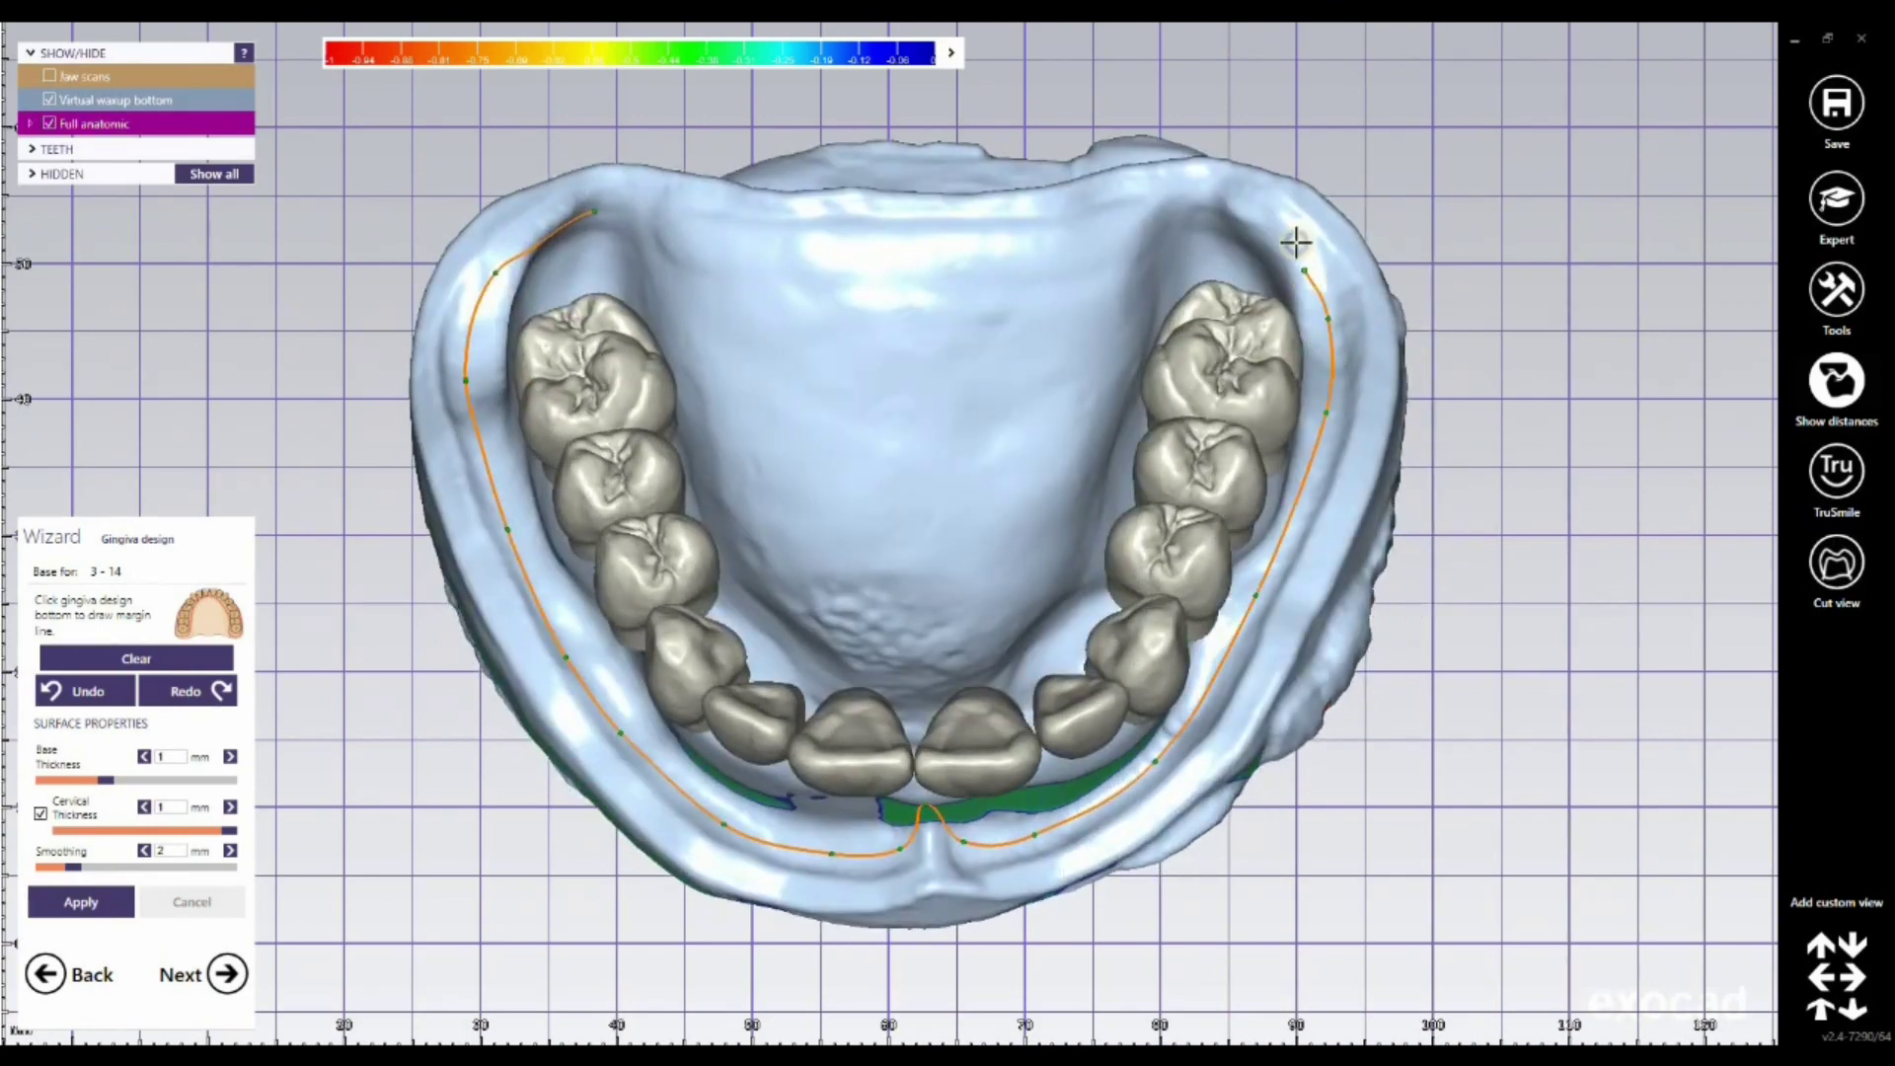
{"action": "right_click_drag", "start_coordinate": [1296, 242], "coordinate": [1165, 134]}
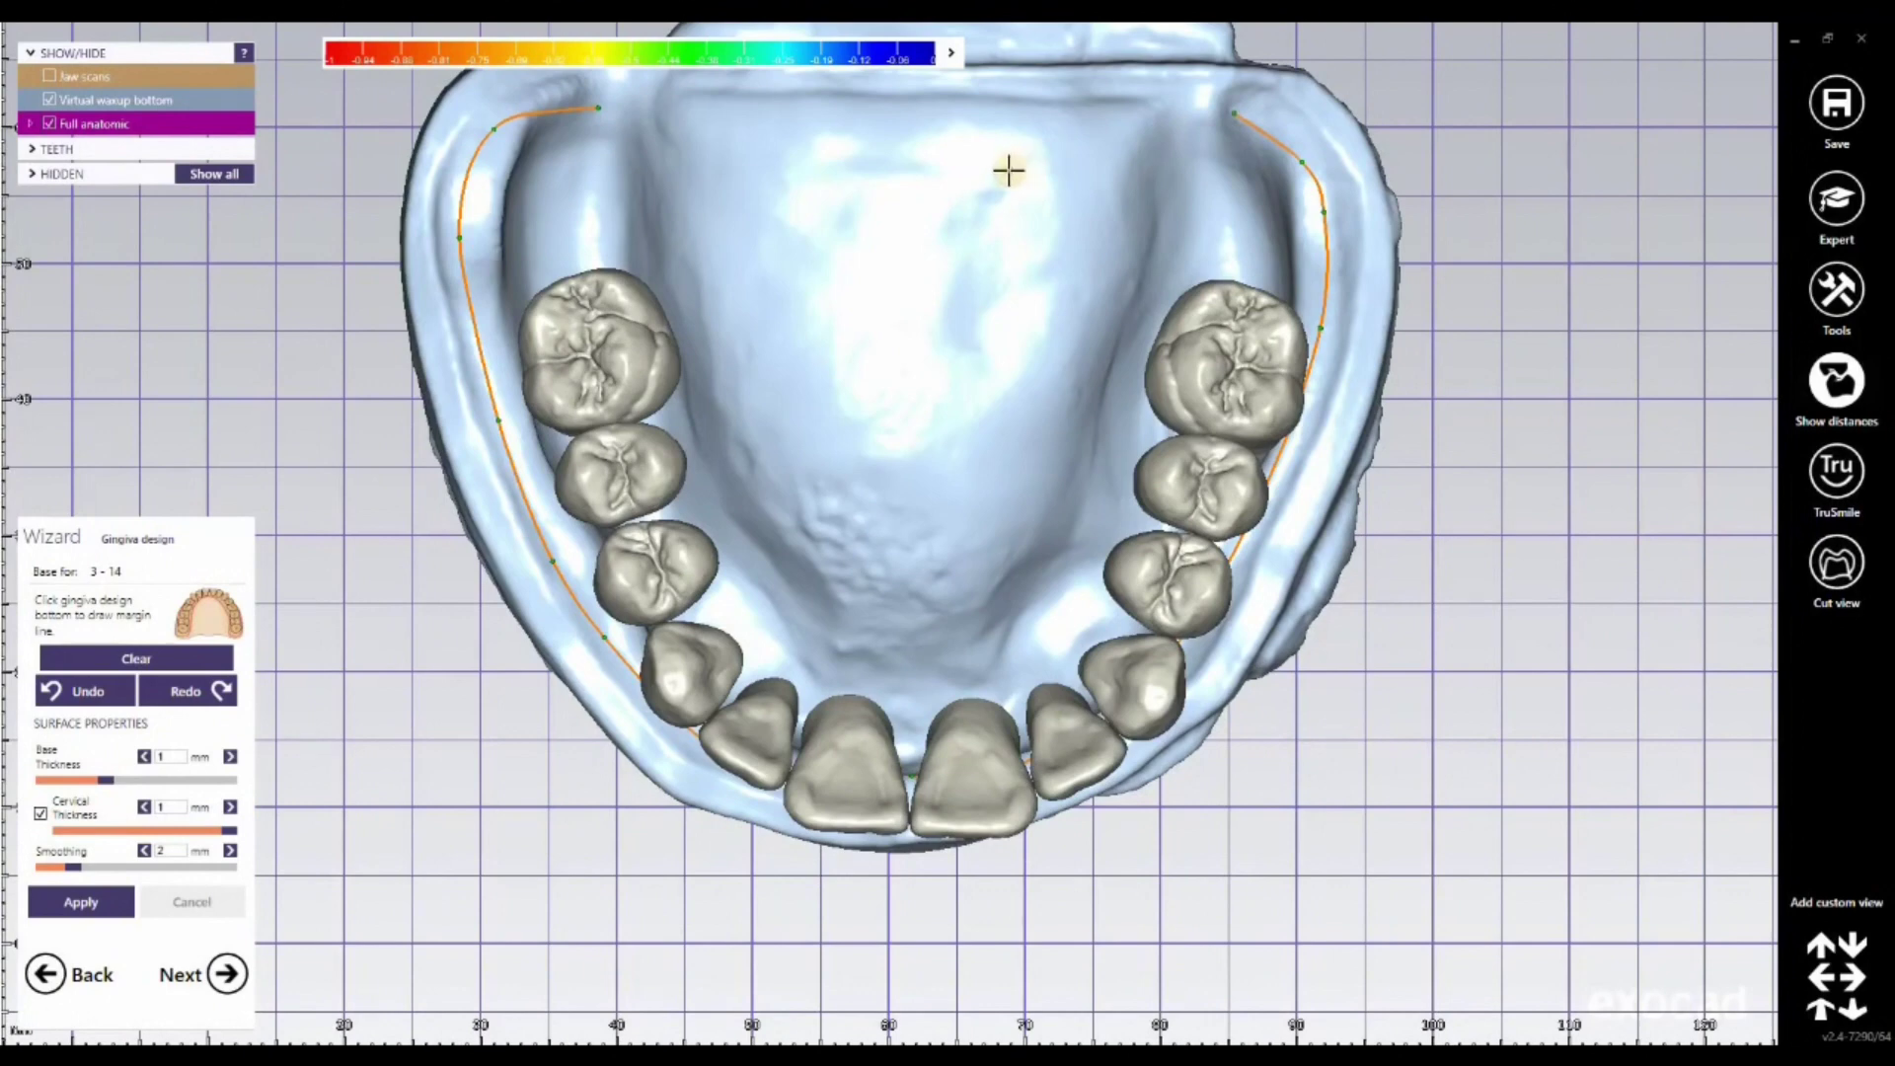
{"action": "left_click", "coordinate": [913, 184]}
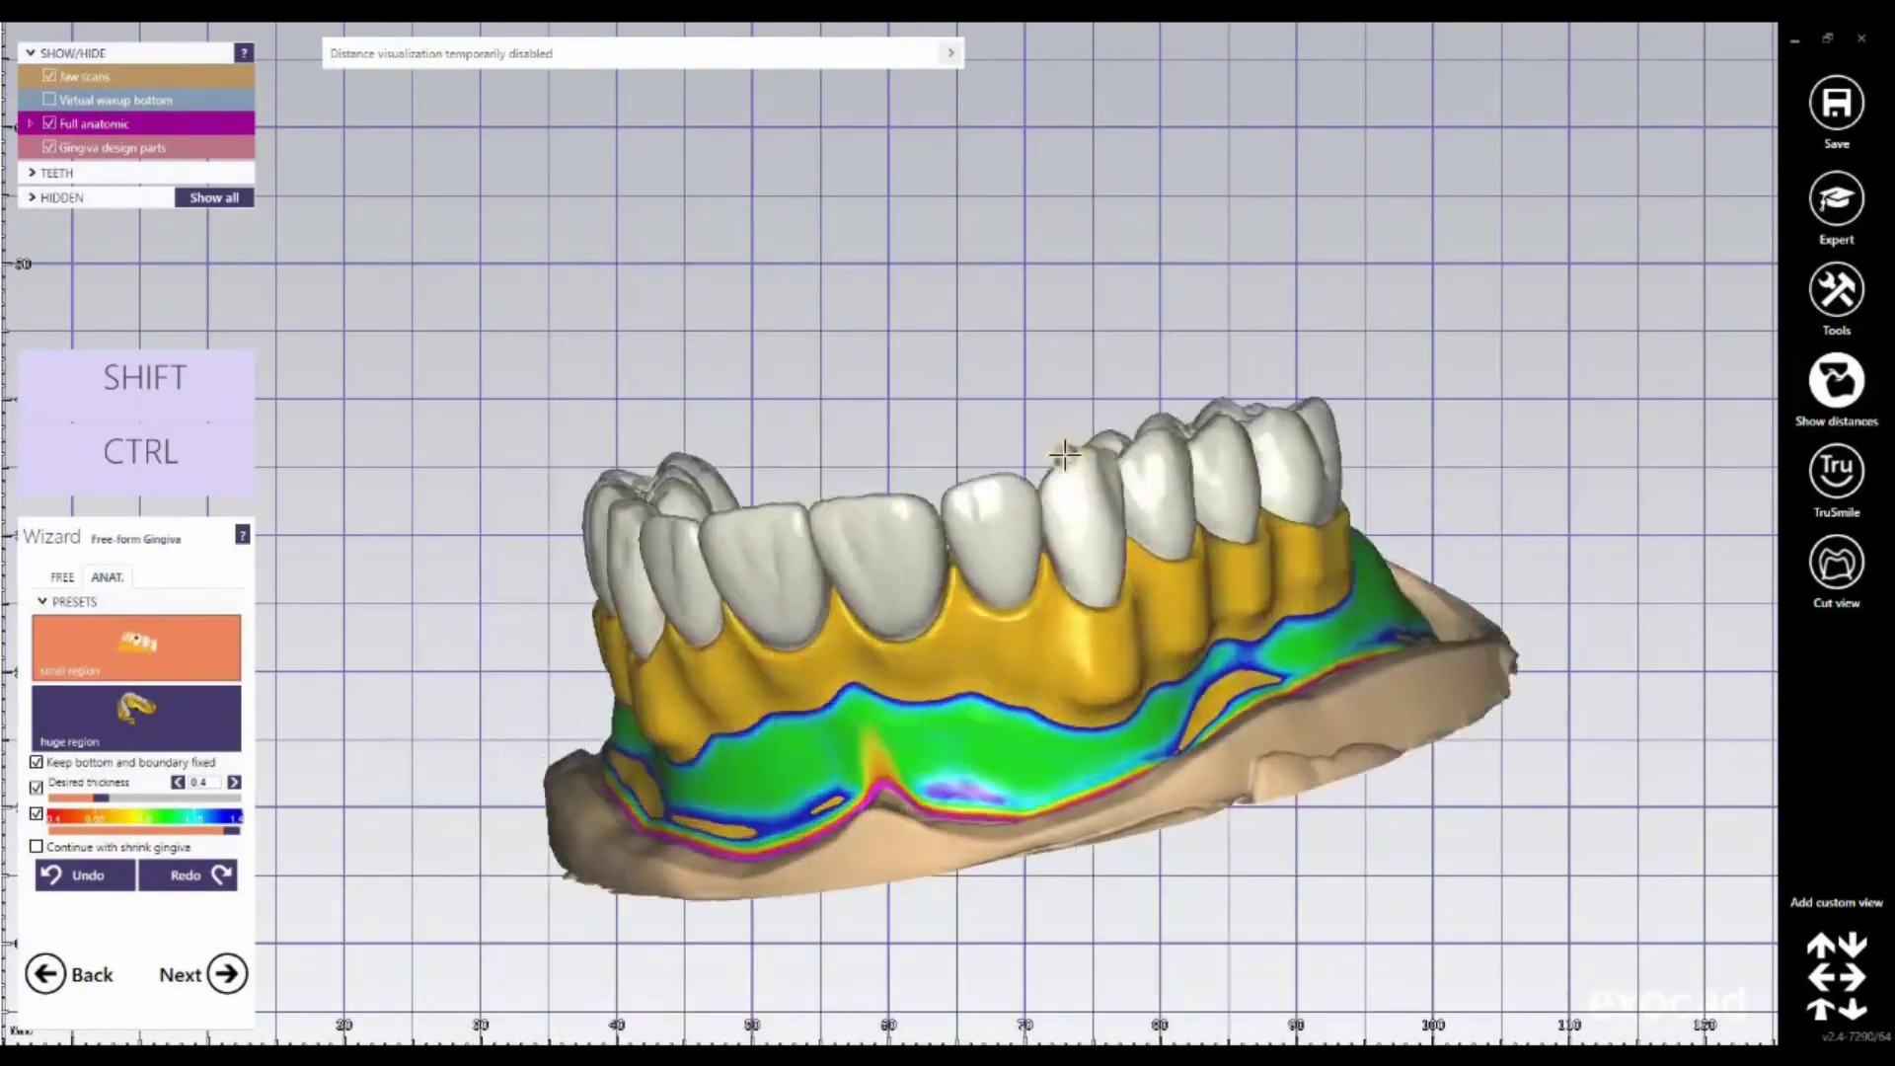
Step: Choose the larger-region gingiva shaping preset and switch to the free-form smoothing brush
{"action": "left_click", "coordinate": [108, 715]}
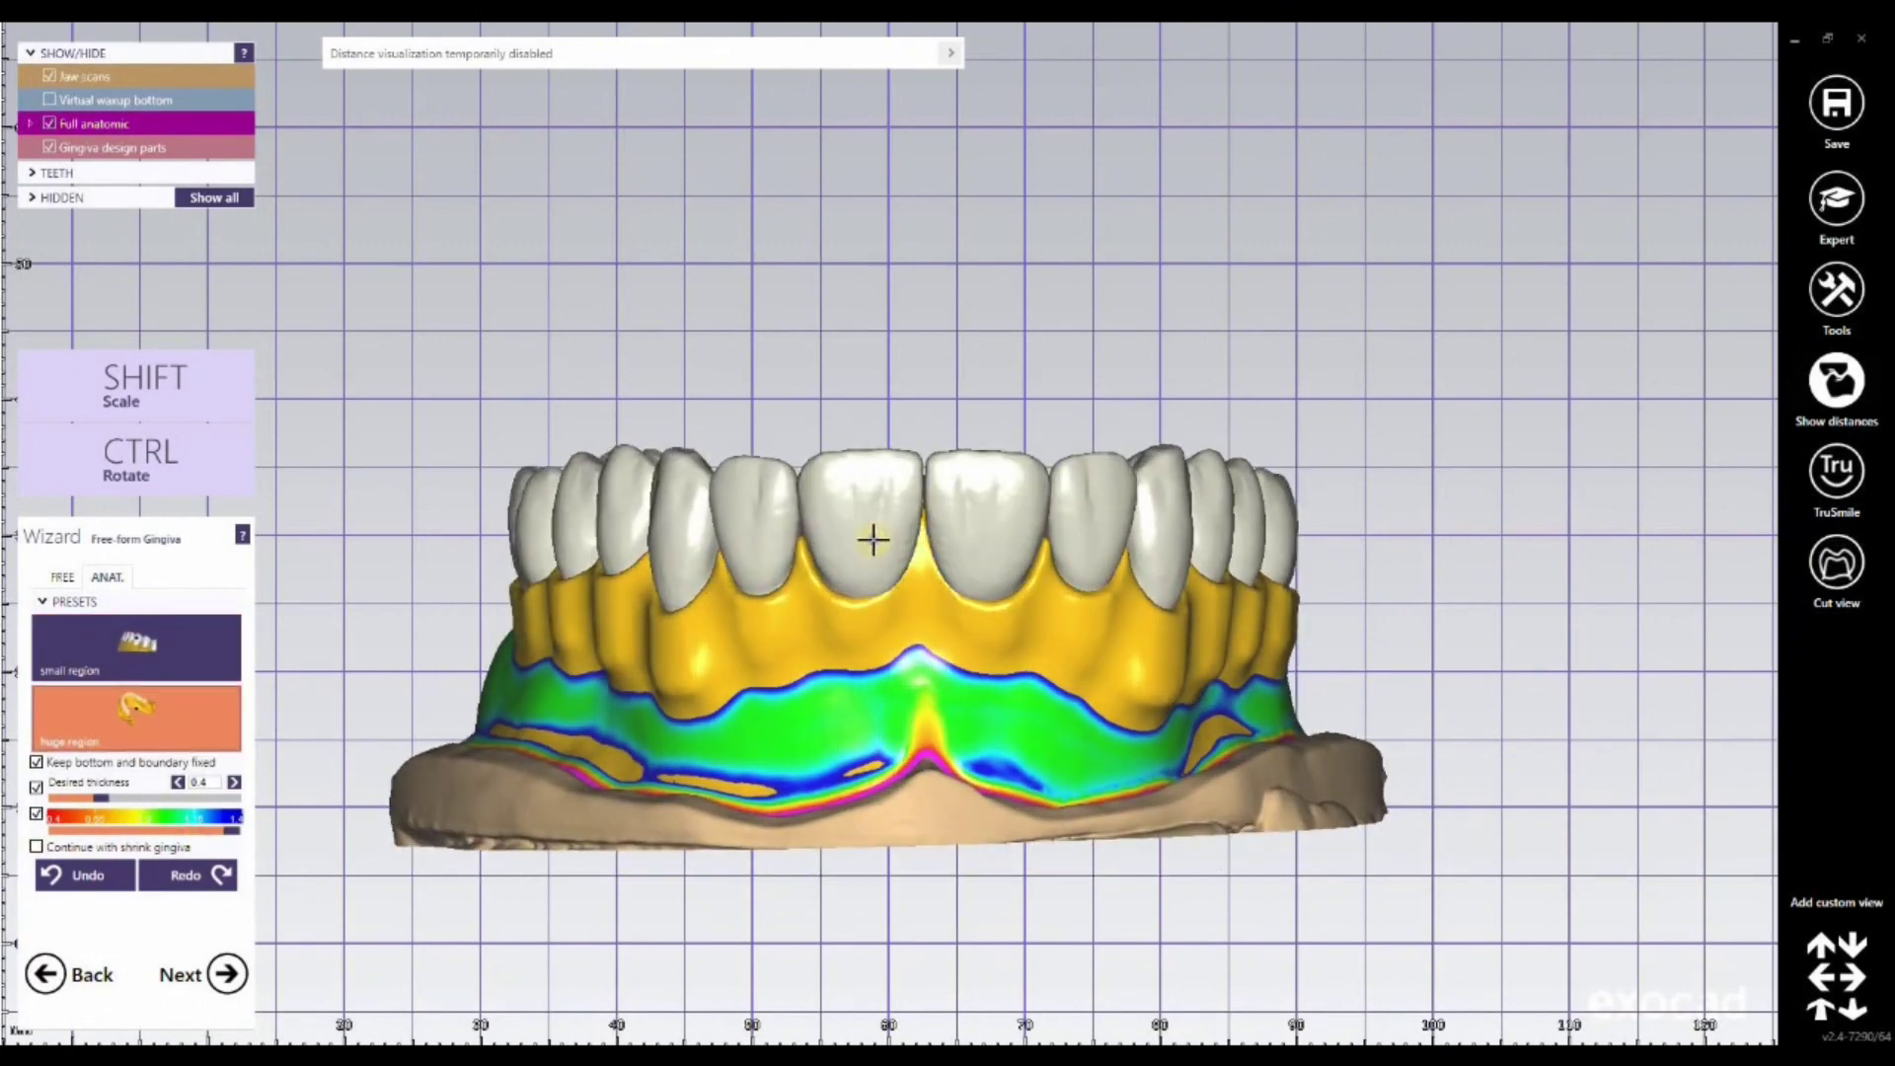
{"action": "left_click", "coordinate": [34, 712]}
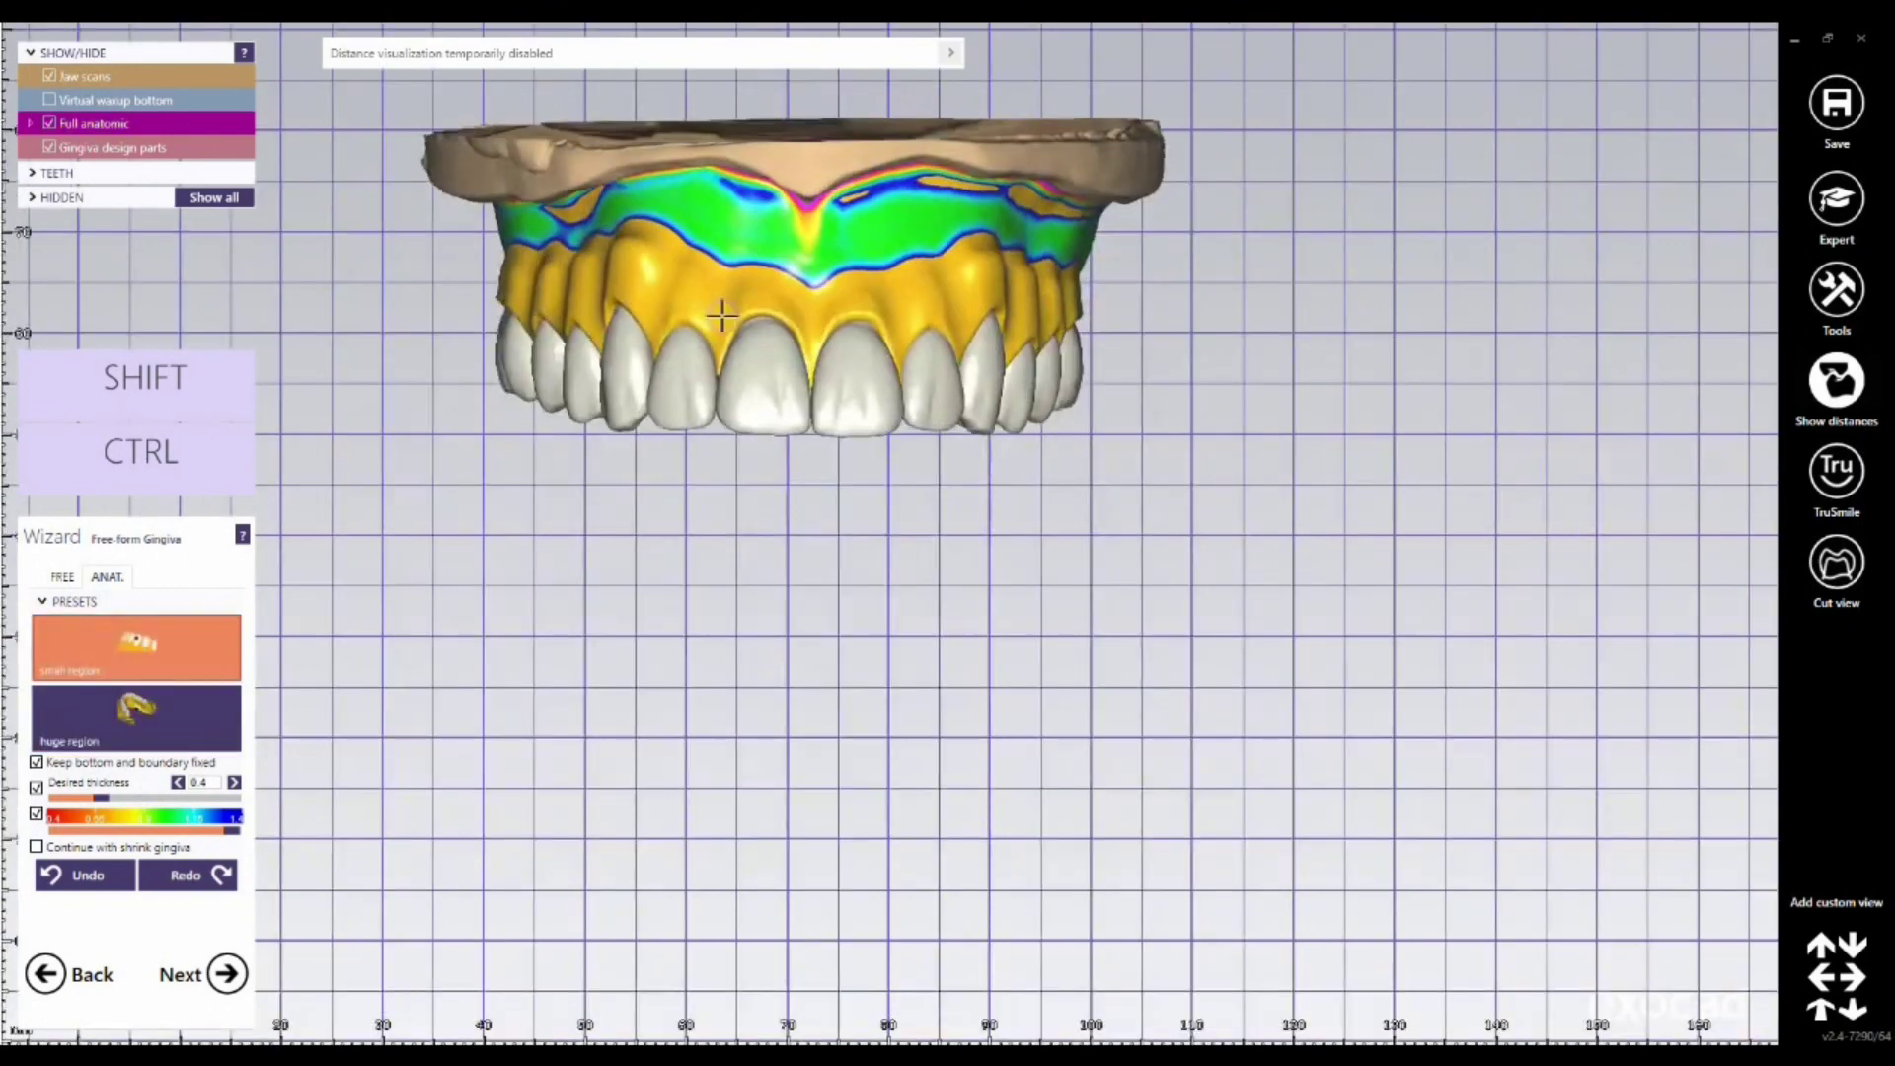
{"action": "left_click", "coordinate": [62, 577]}
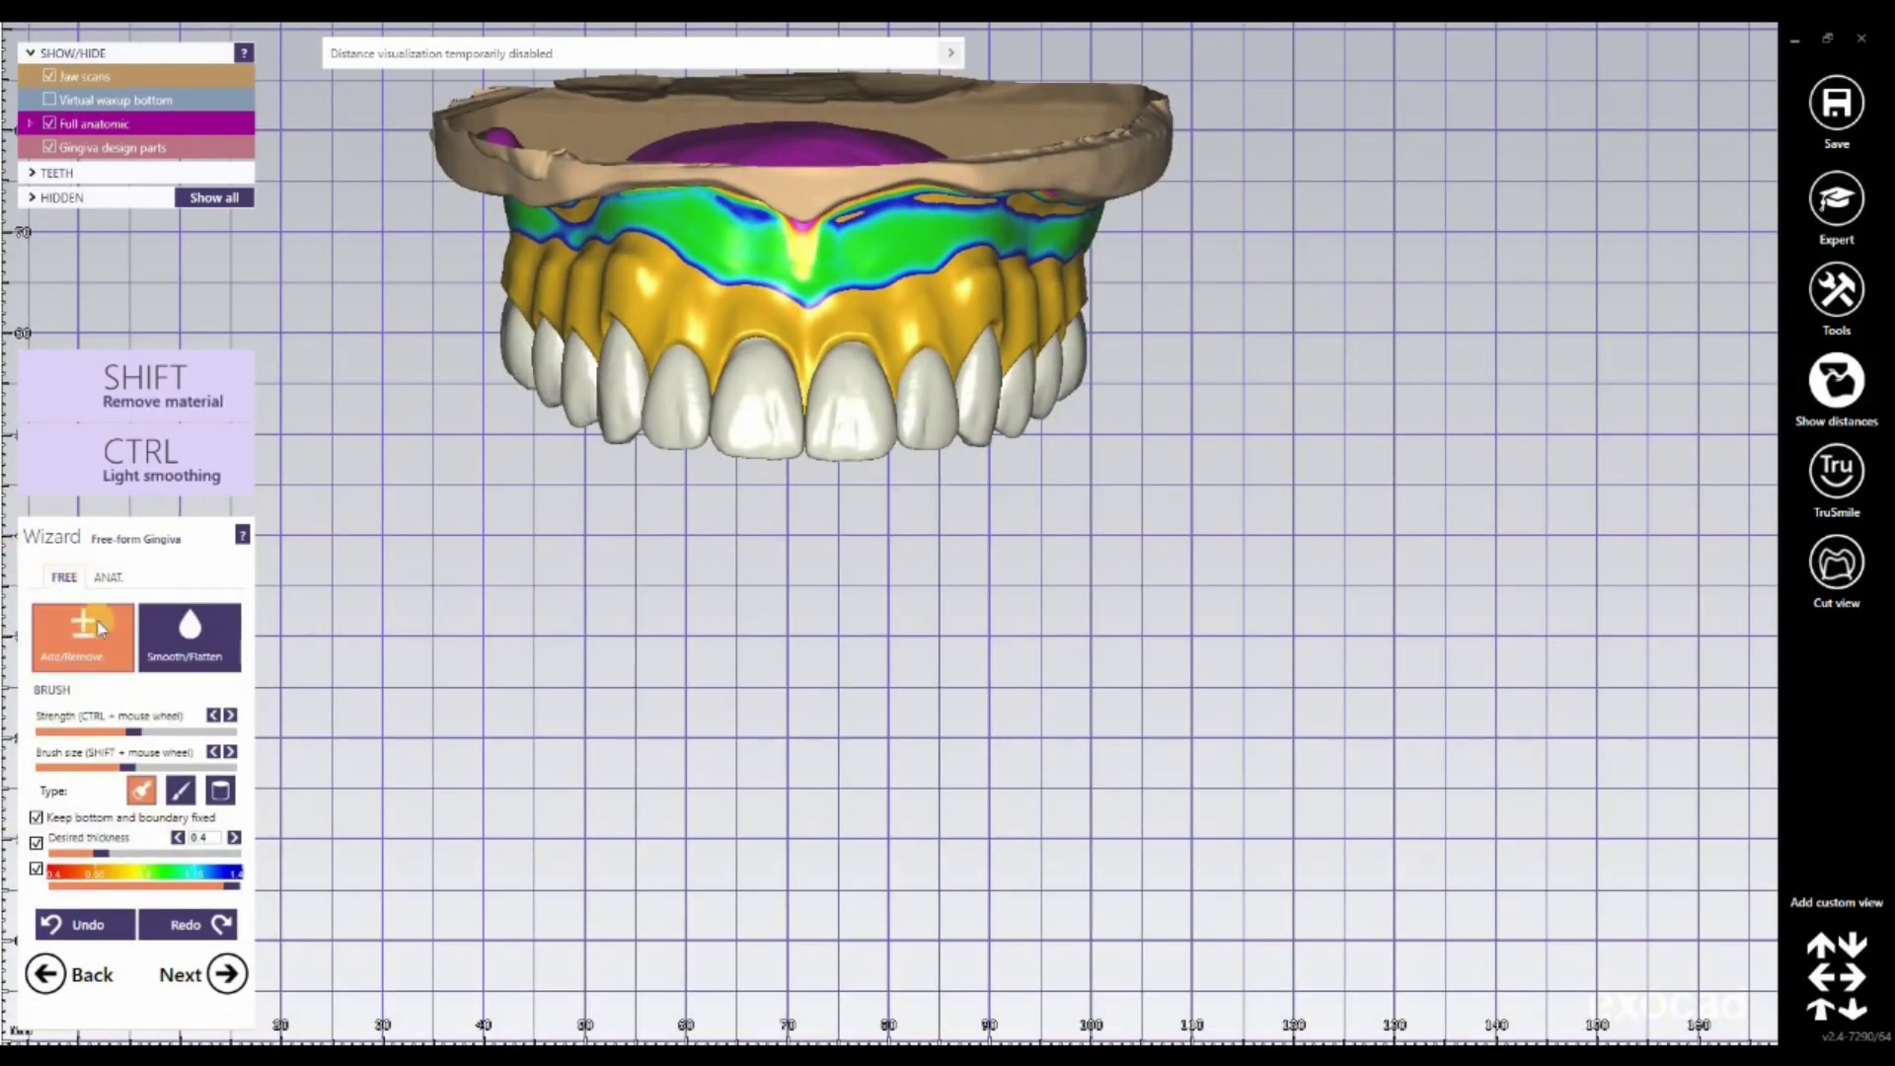
{"action": "key", "text": "s"}
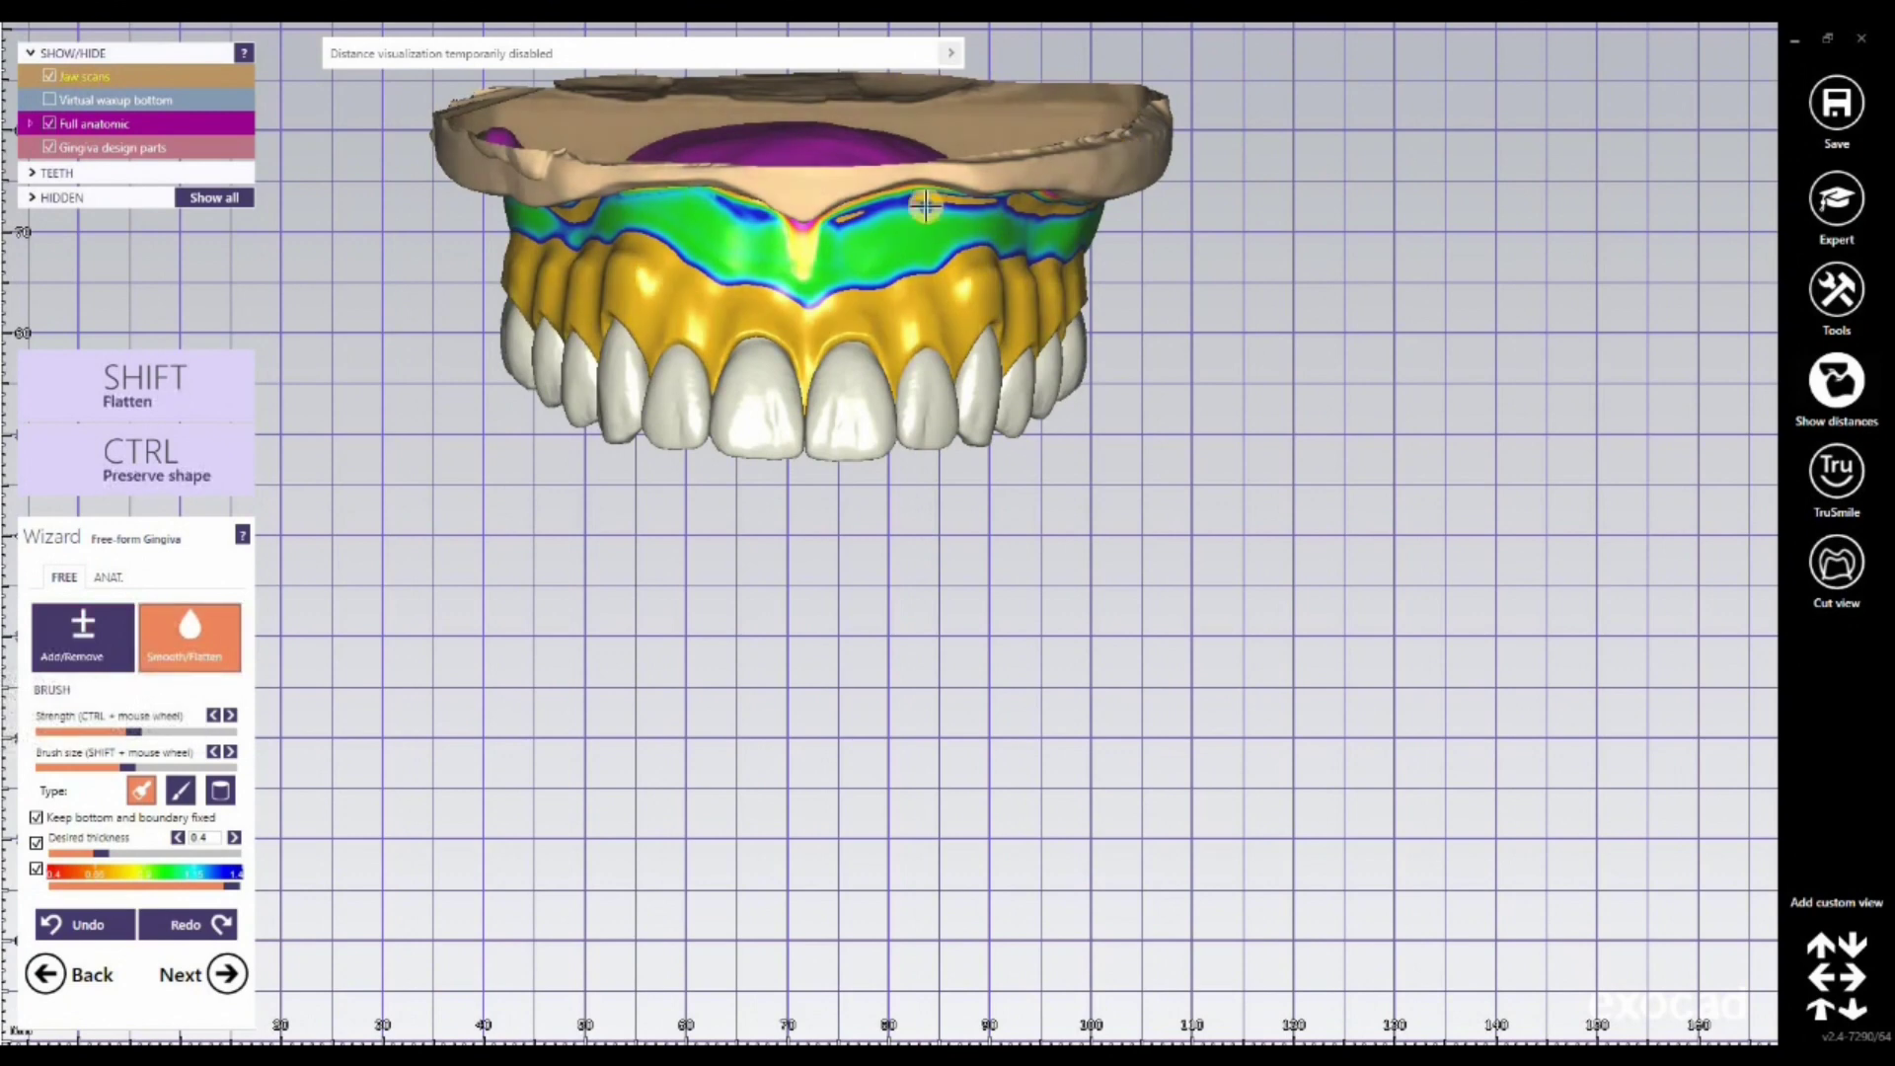
Step: Smooth the palatal and molar gingiva surfaces, then continue to the Connectors step
{"action": "right_click_drag", "start_coordinate": [886, 393], "coordinate": [823, 473]}
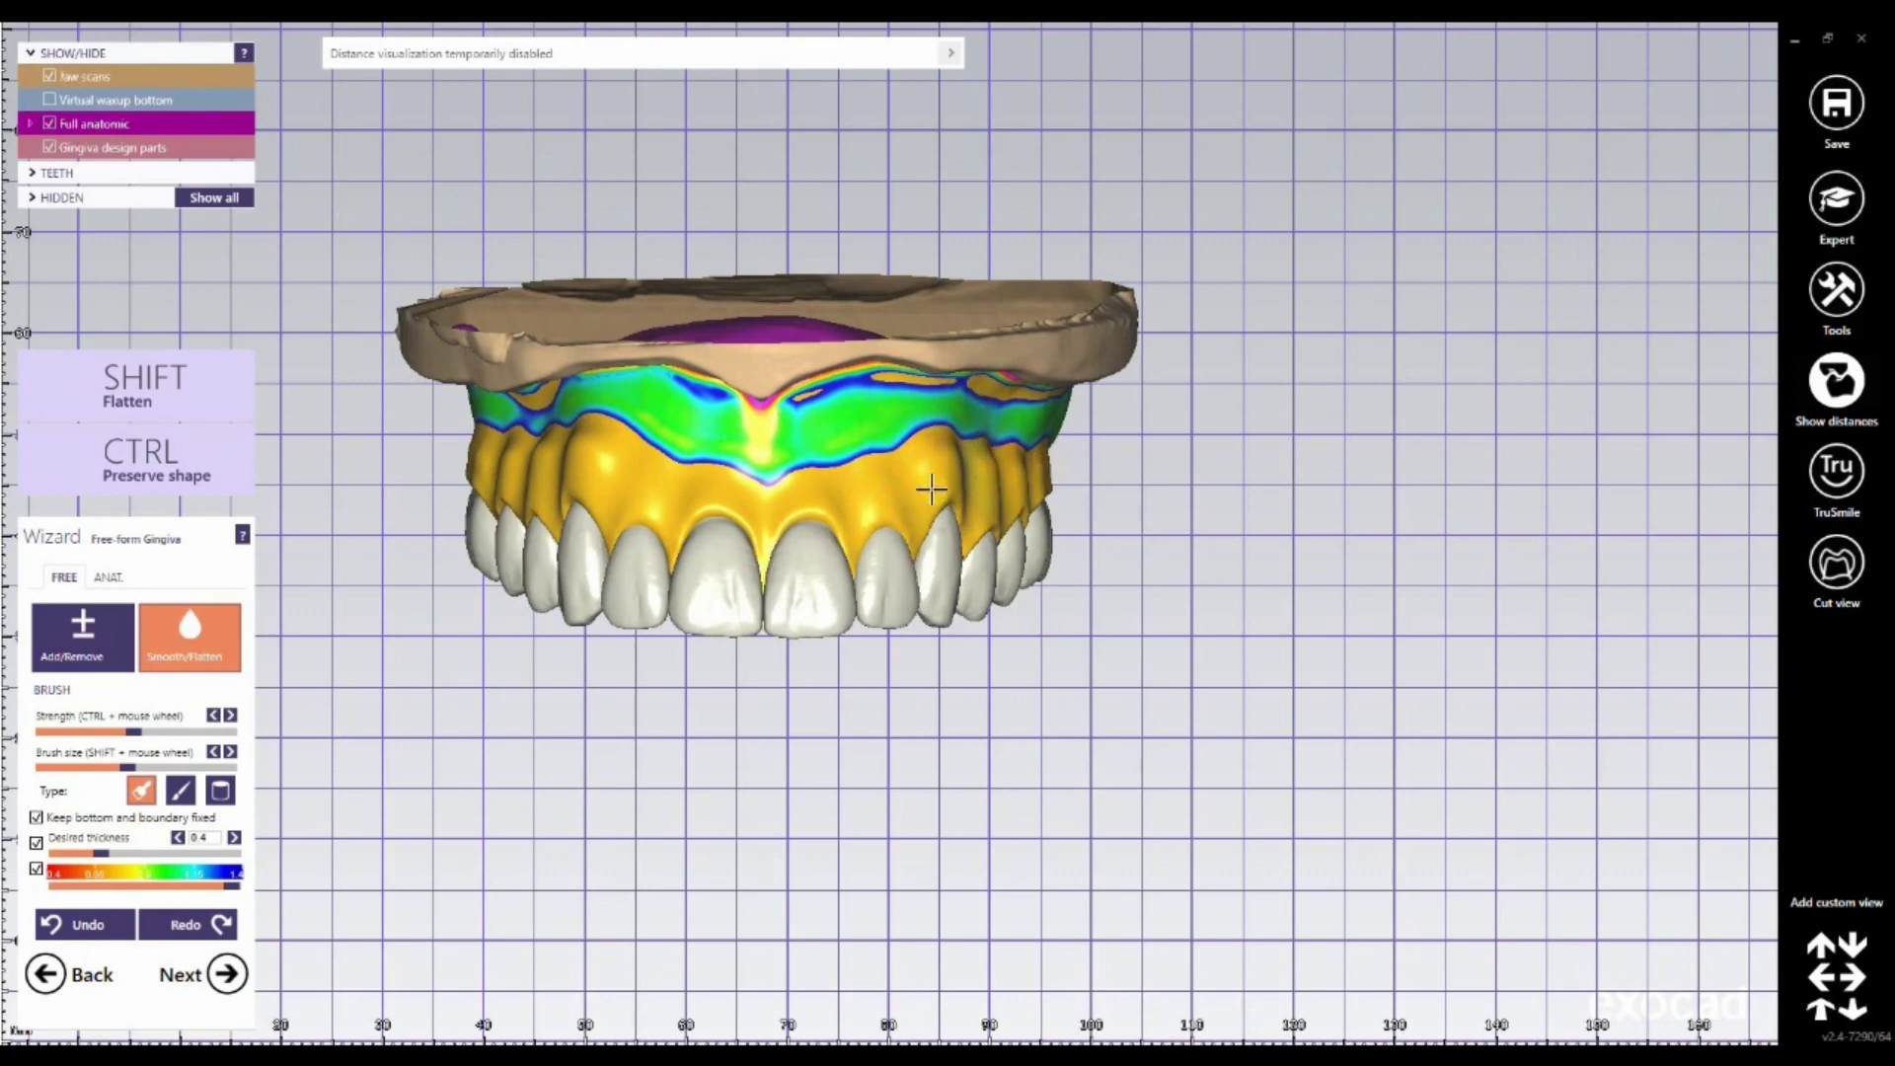
{"action": "right_click_drag", "start_coordinate": [934, 480], "coordinate": [754, 418]}
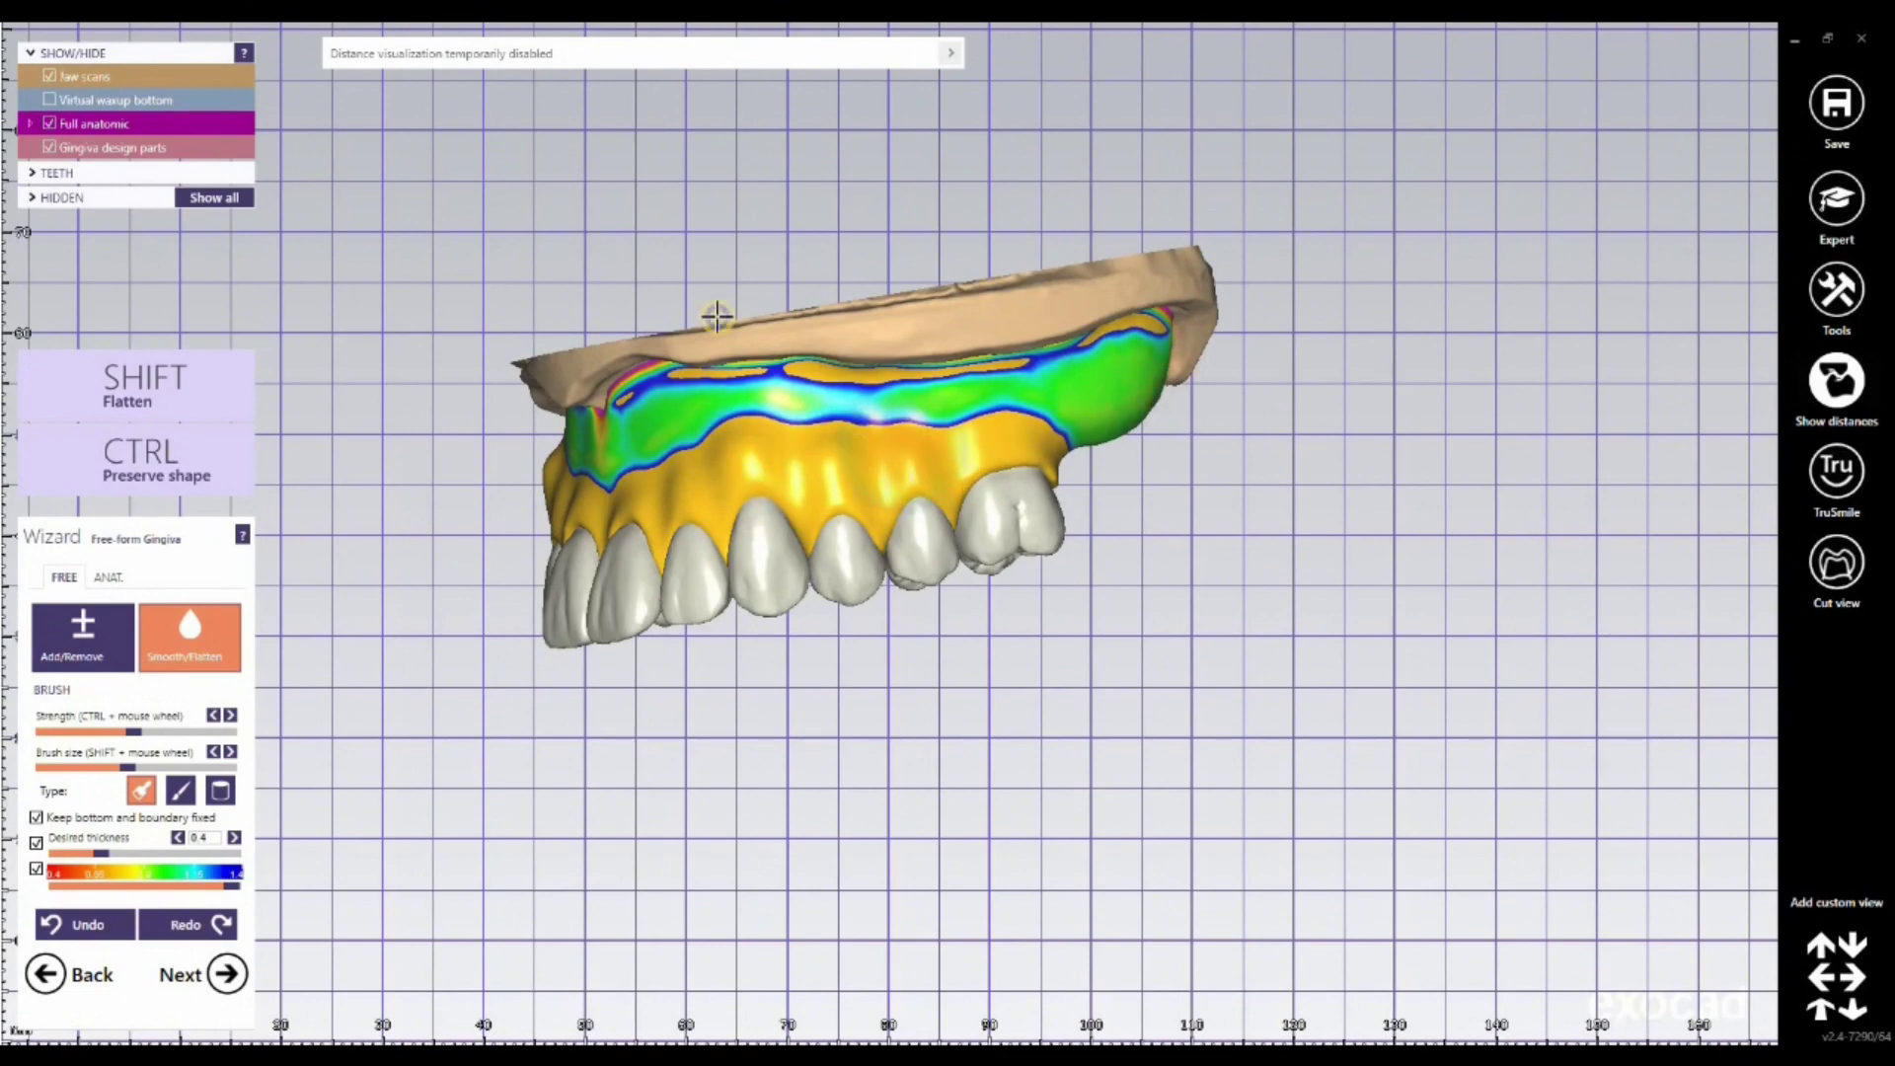
{"action": "right_click_drag", "start_coordinate": [720, 309], "coordinate": [786, 524]}
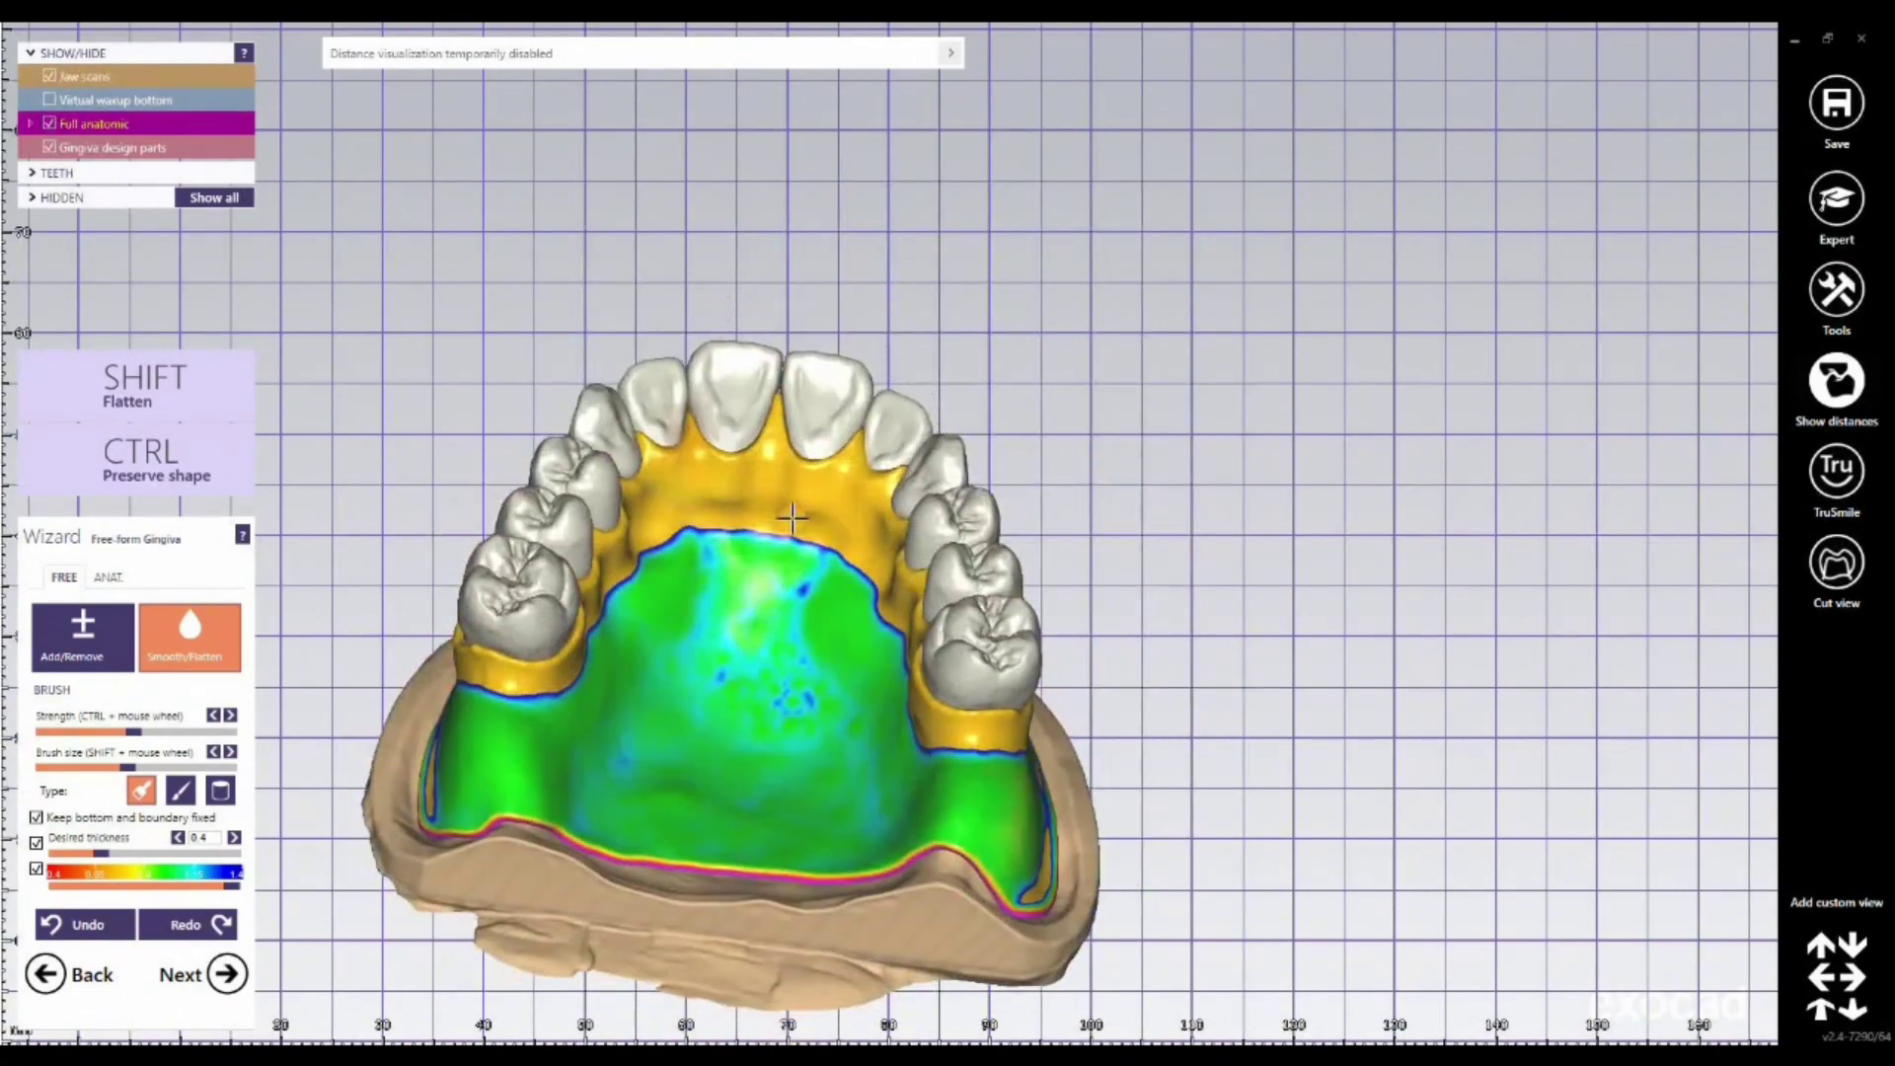
{"action": "mouse_move", "coordinate": [778, 503]}
{"action": "left_mouse_down"}
{"action": "mouse_move", "coordinate": [723, 481]}
{"action": "mouse_move", "coordinate": [824, 553]}
{"action": "mouse_move", "coordinate": [813, 496]}
{"action": "mouse_move", "coordinate": [891, 619]}
{"action": "left_mouse_up"}
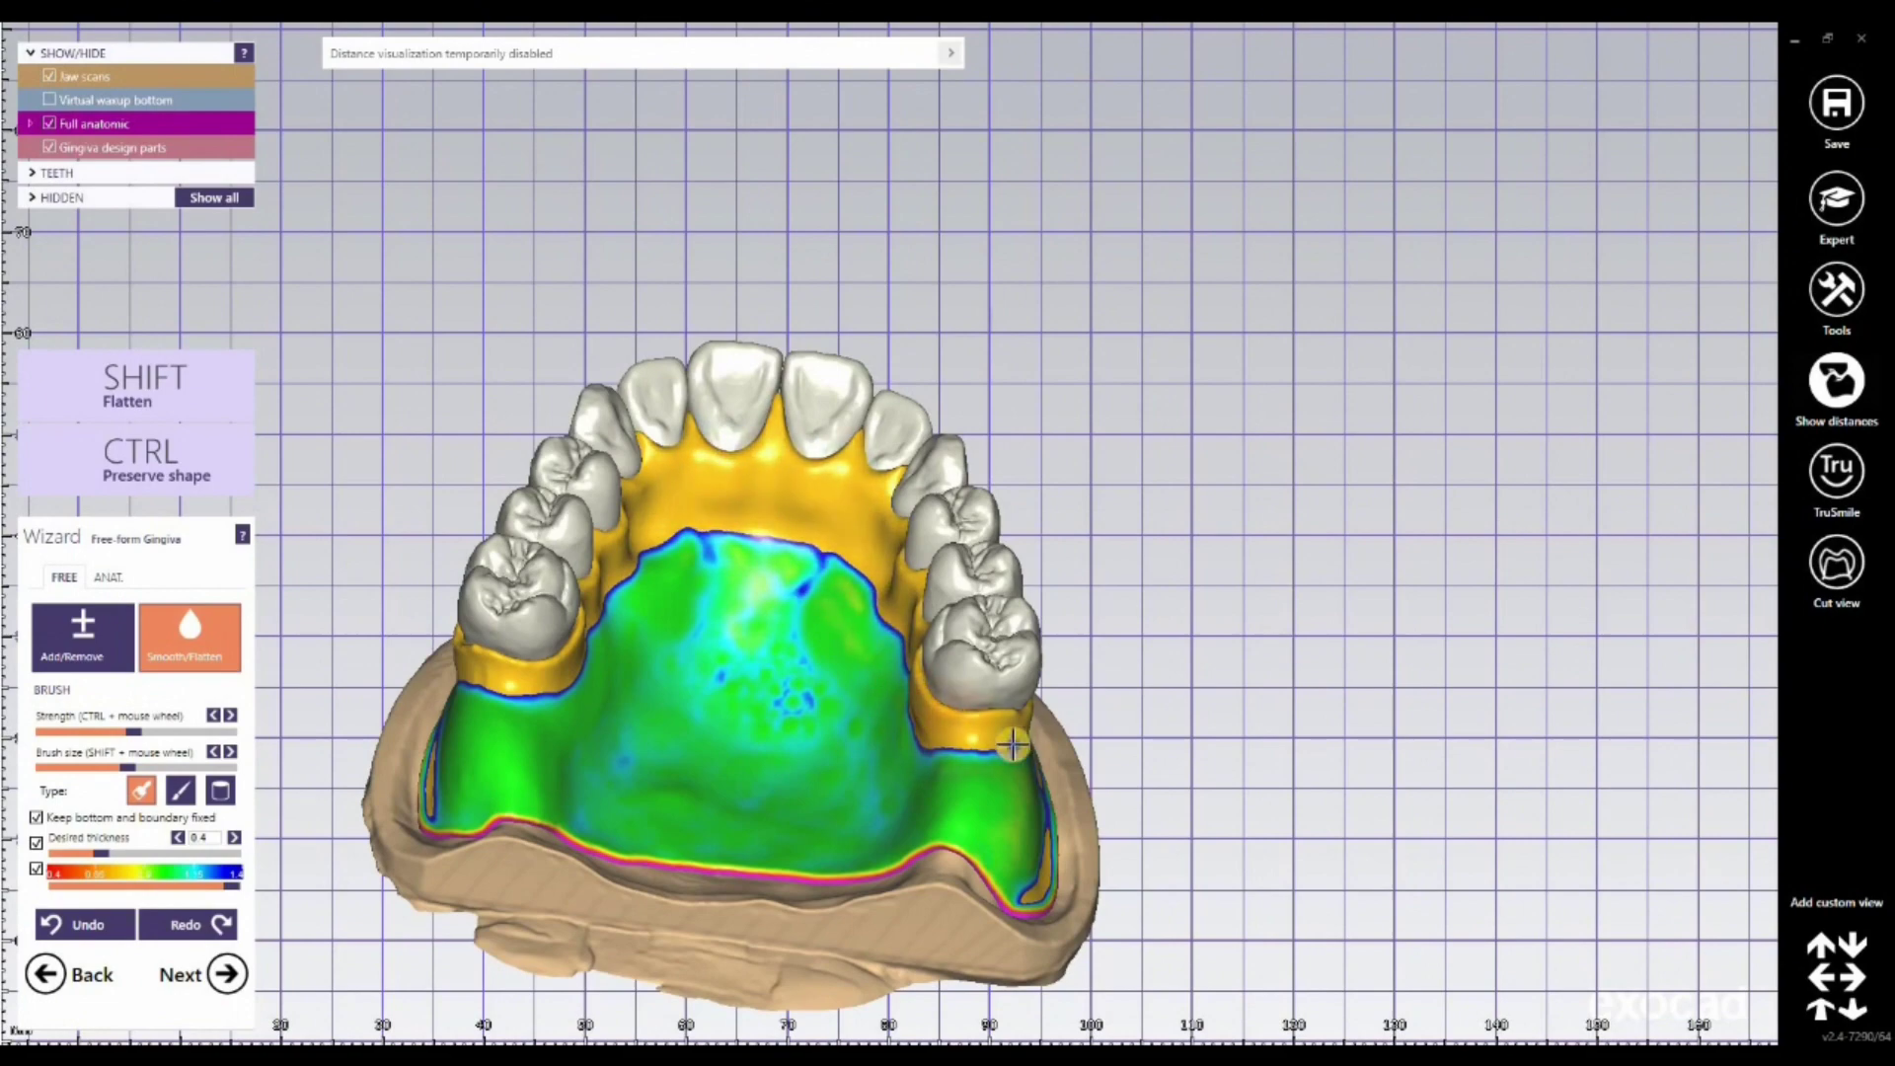
{"action": "right_click_drag", "start_coordinate": [890, 619], "coordinate": [877, 624]}
{"action": "left_click", "coordinate": [226, 974]}
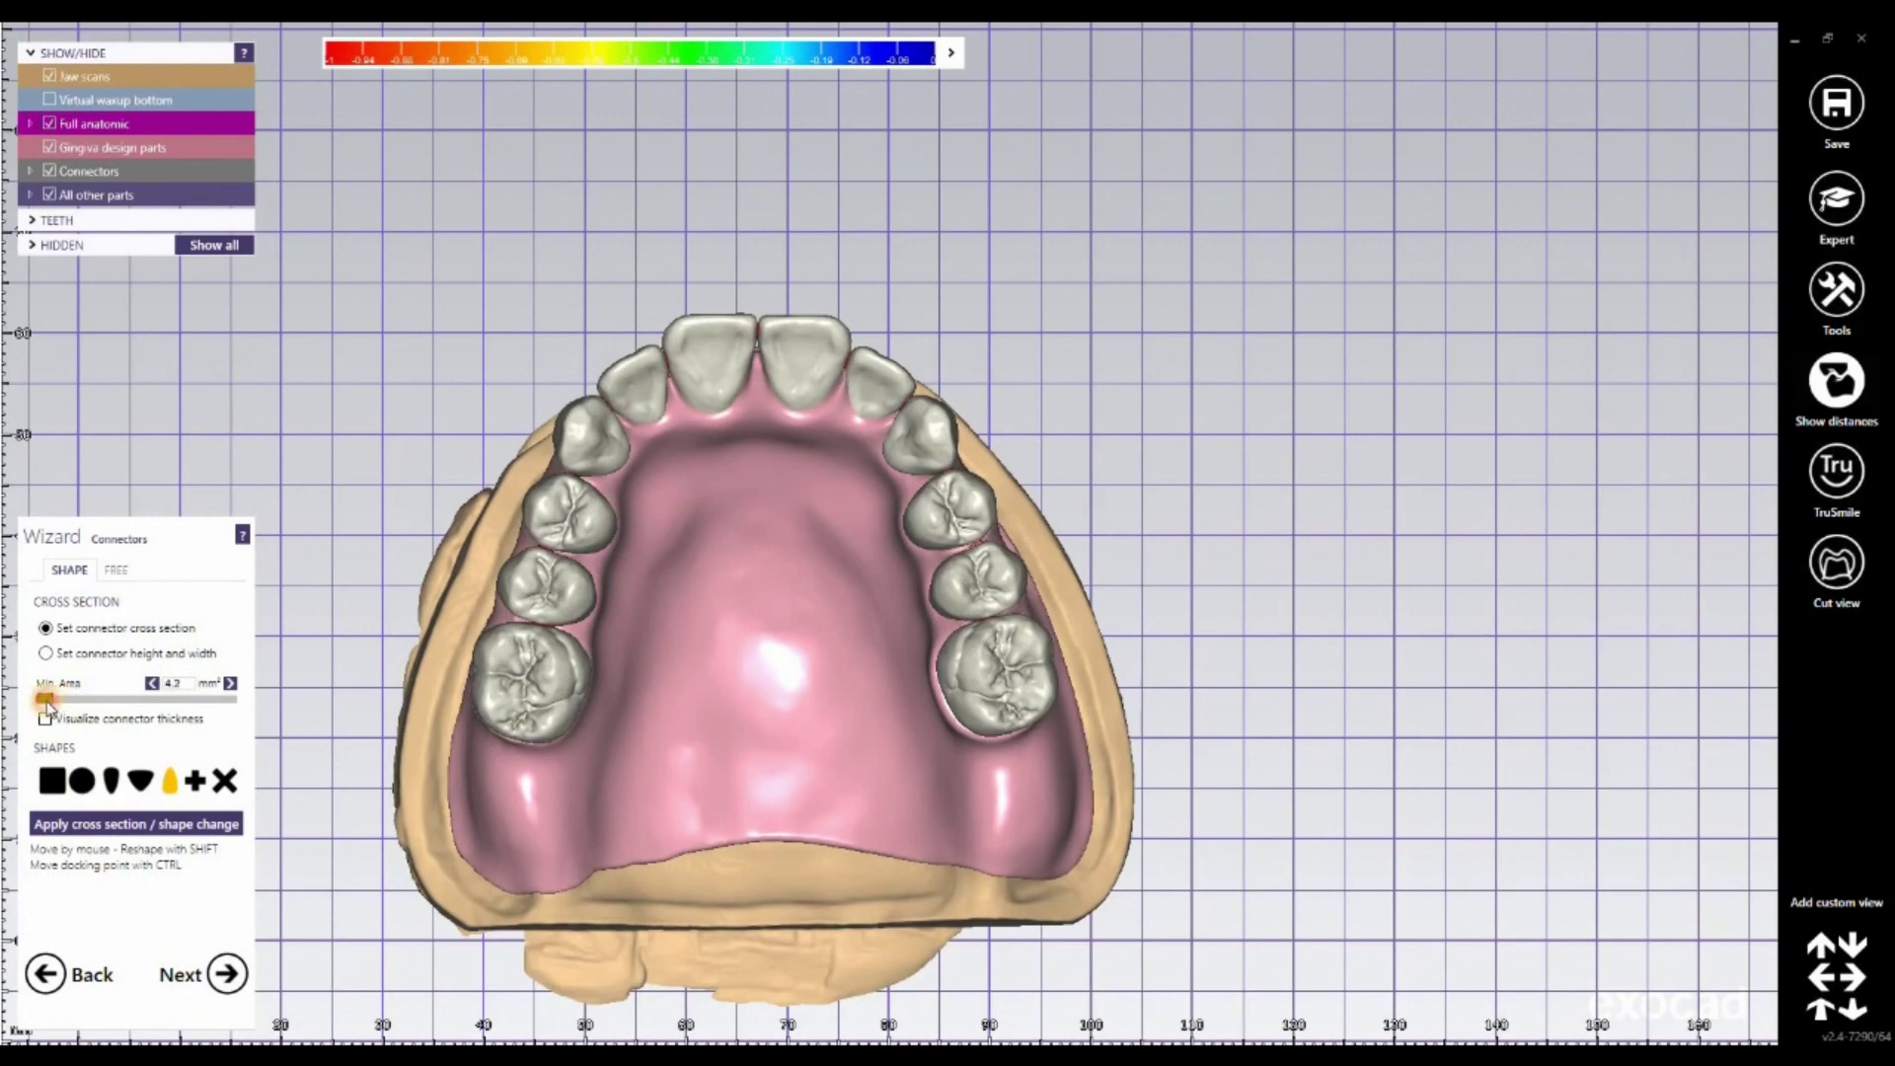
Step: Apply the 4 mm² connector cross section, inspect the connectors along the arch, and generate the waxup
{"action": "left_click", "coordinate": [181, 827]}
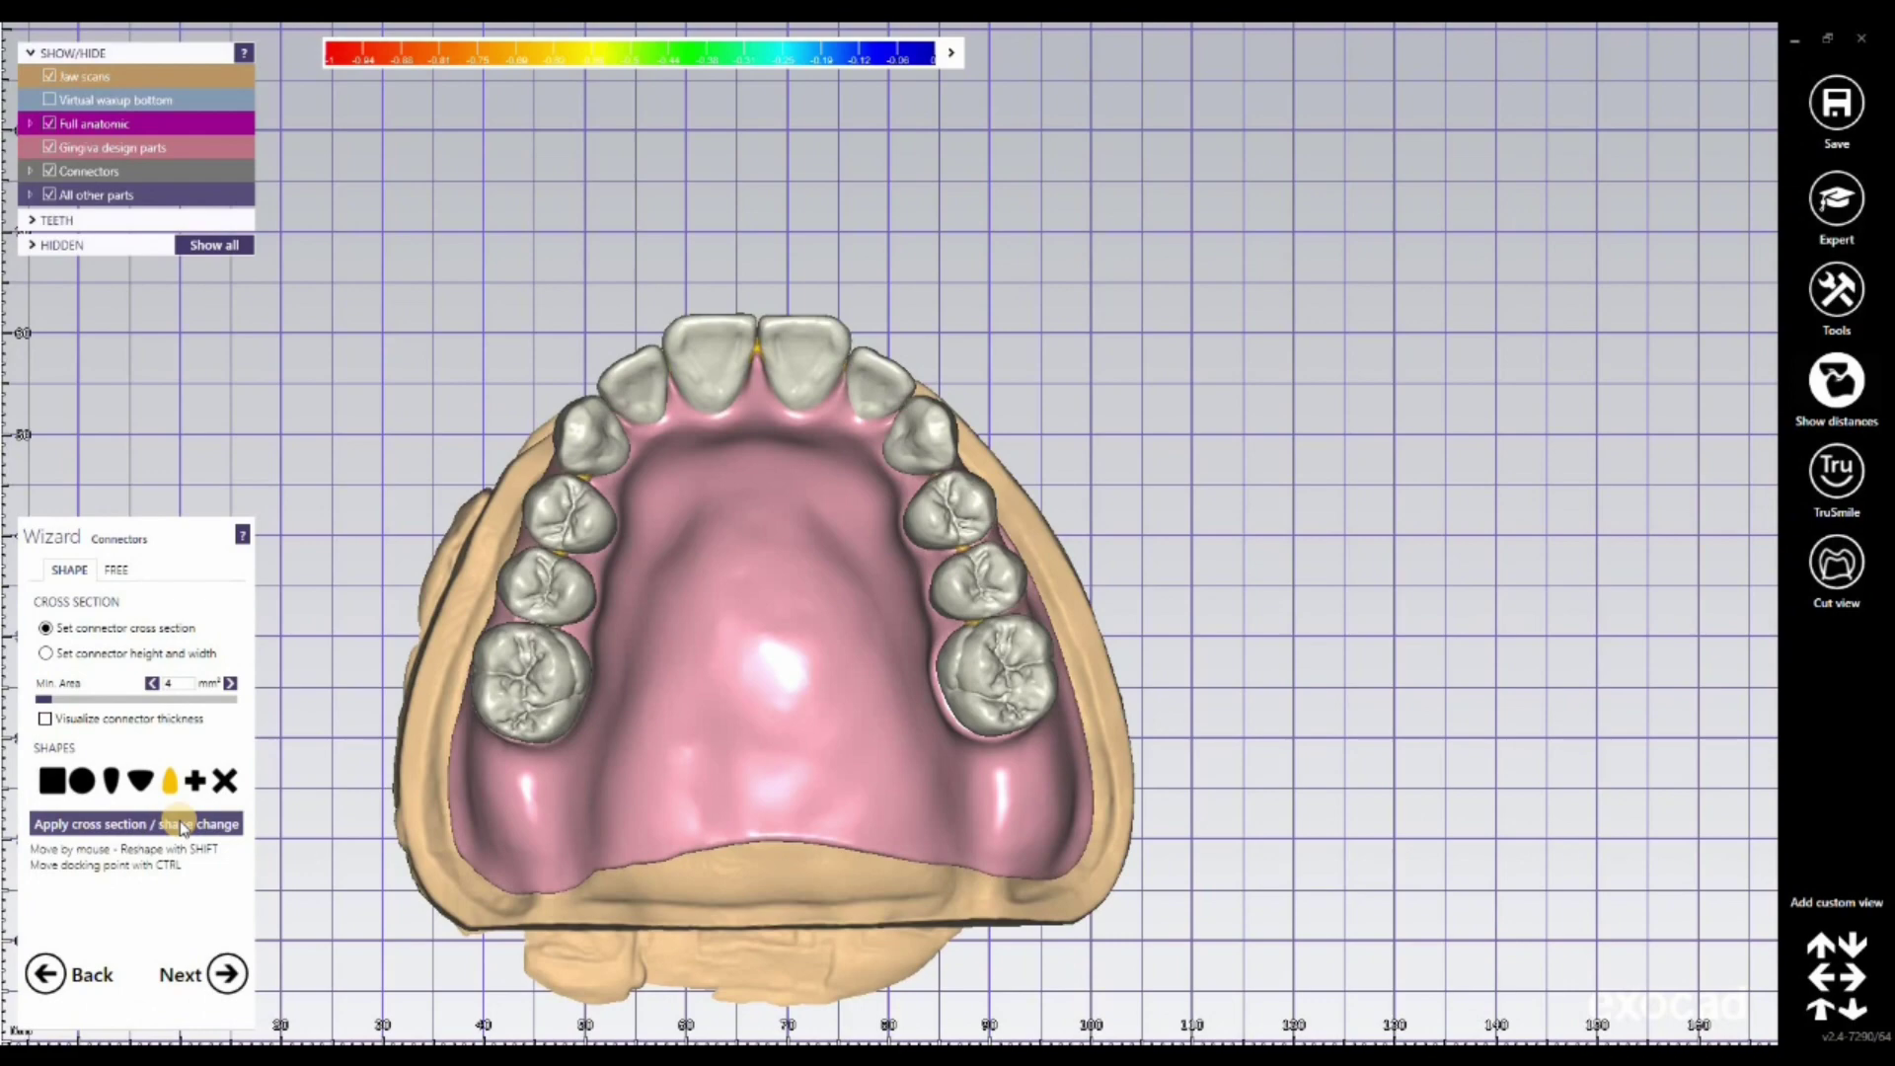
{"action": "scroll", "coordinate": [756, 405], "scroll_direction": "up", "scroll_amount": 10}
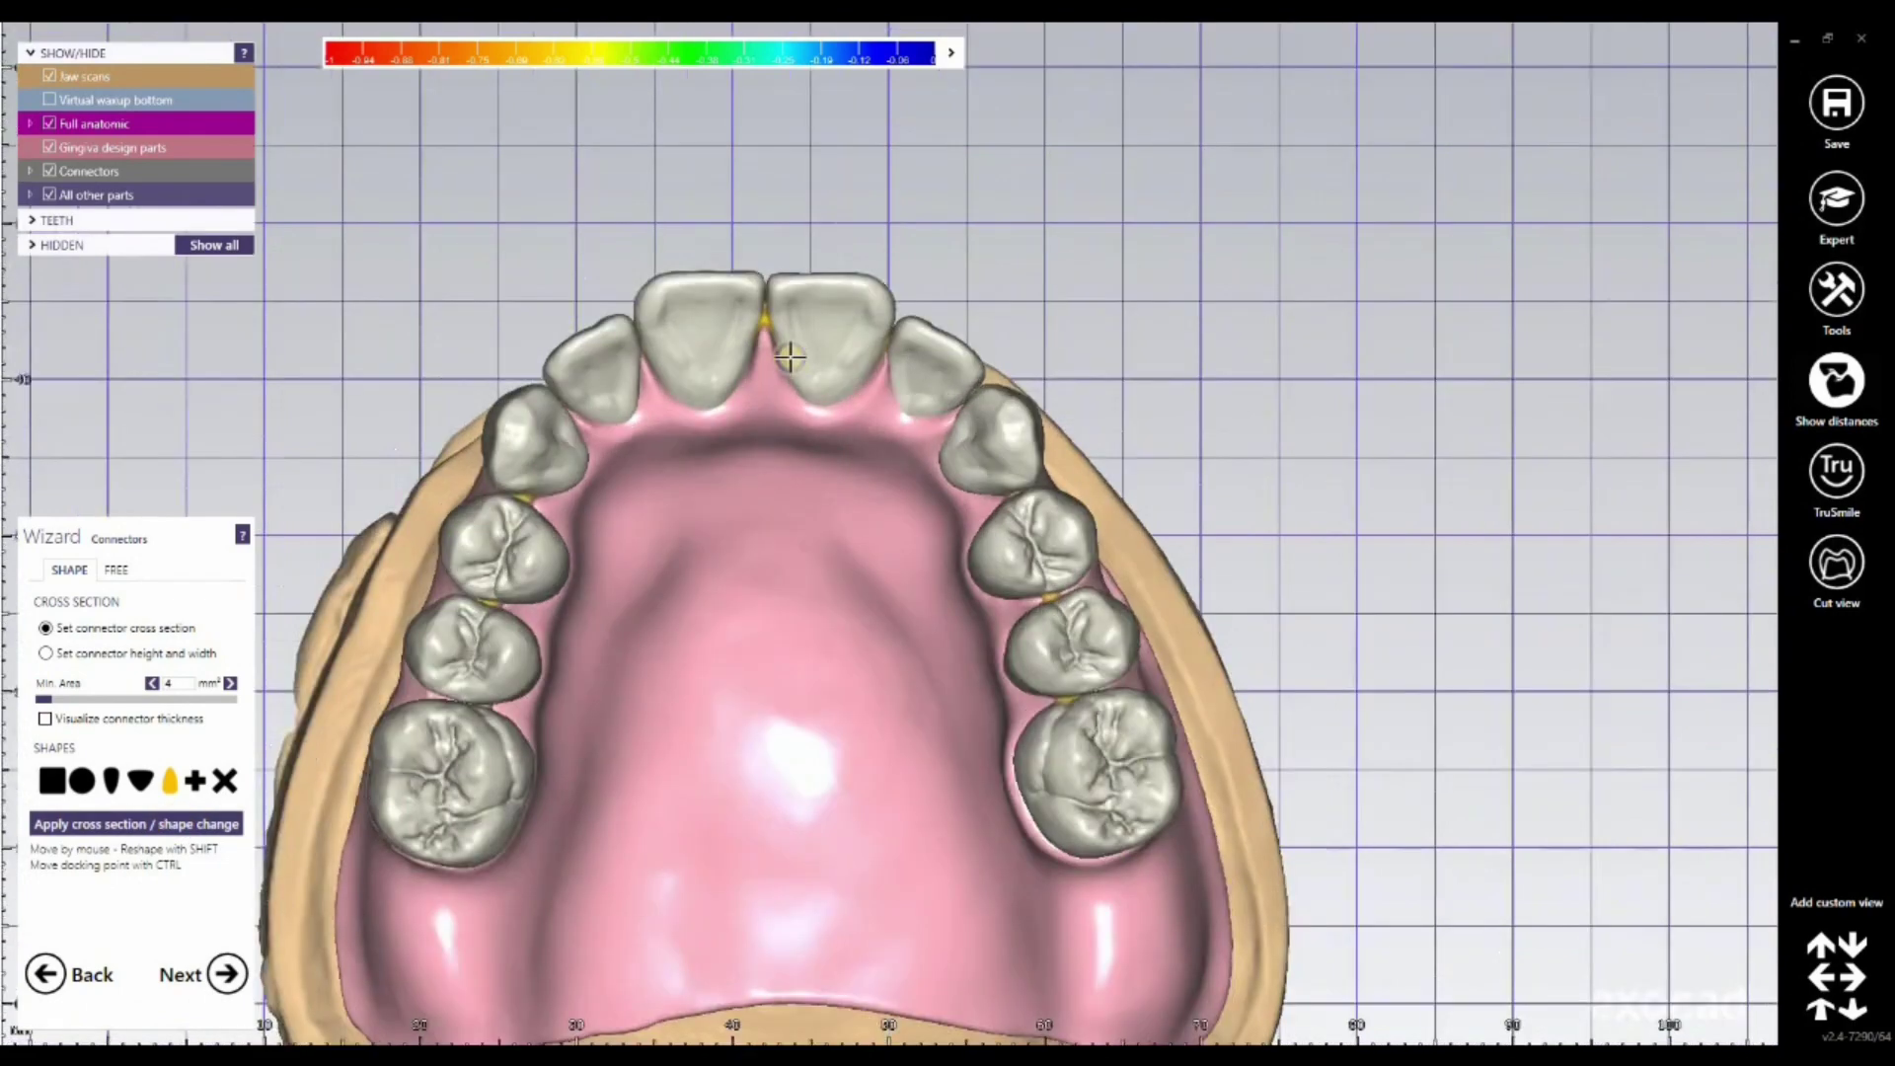
{"action": "right_click_drag", "start_coordinate": [790, 356], "coordinate": [1247, 417]}
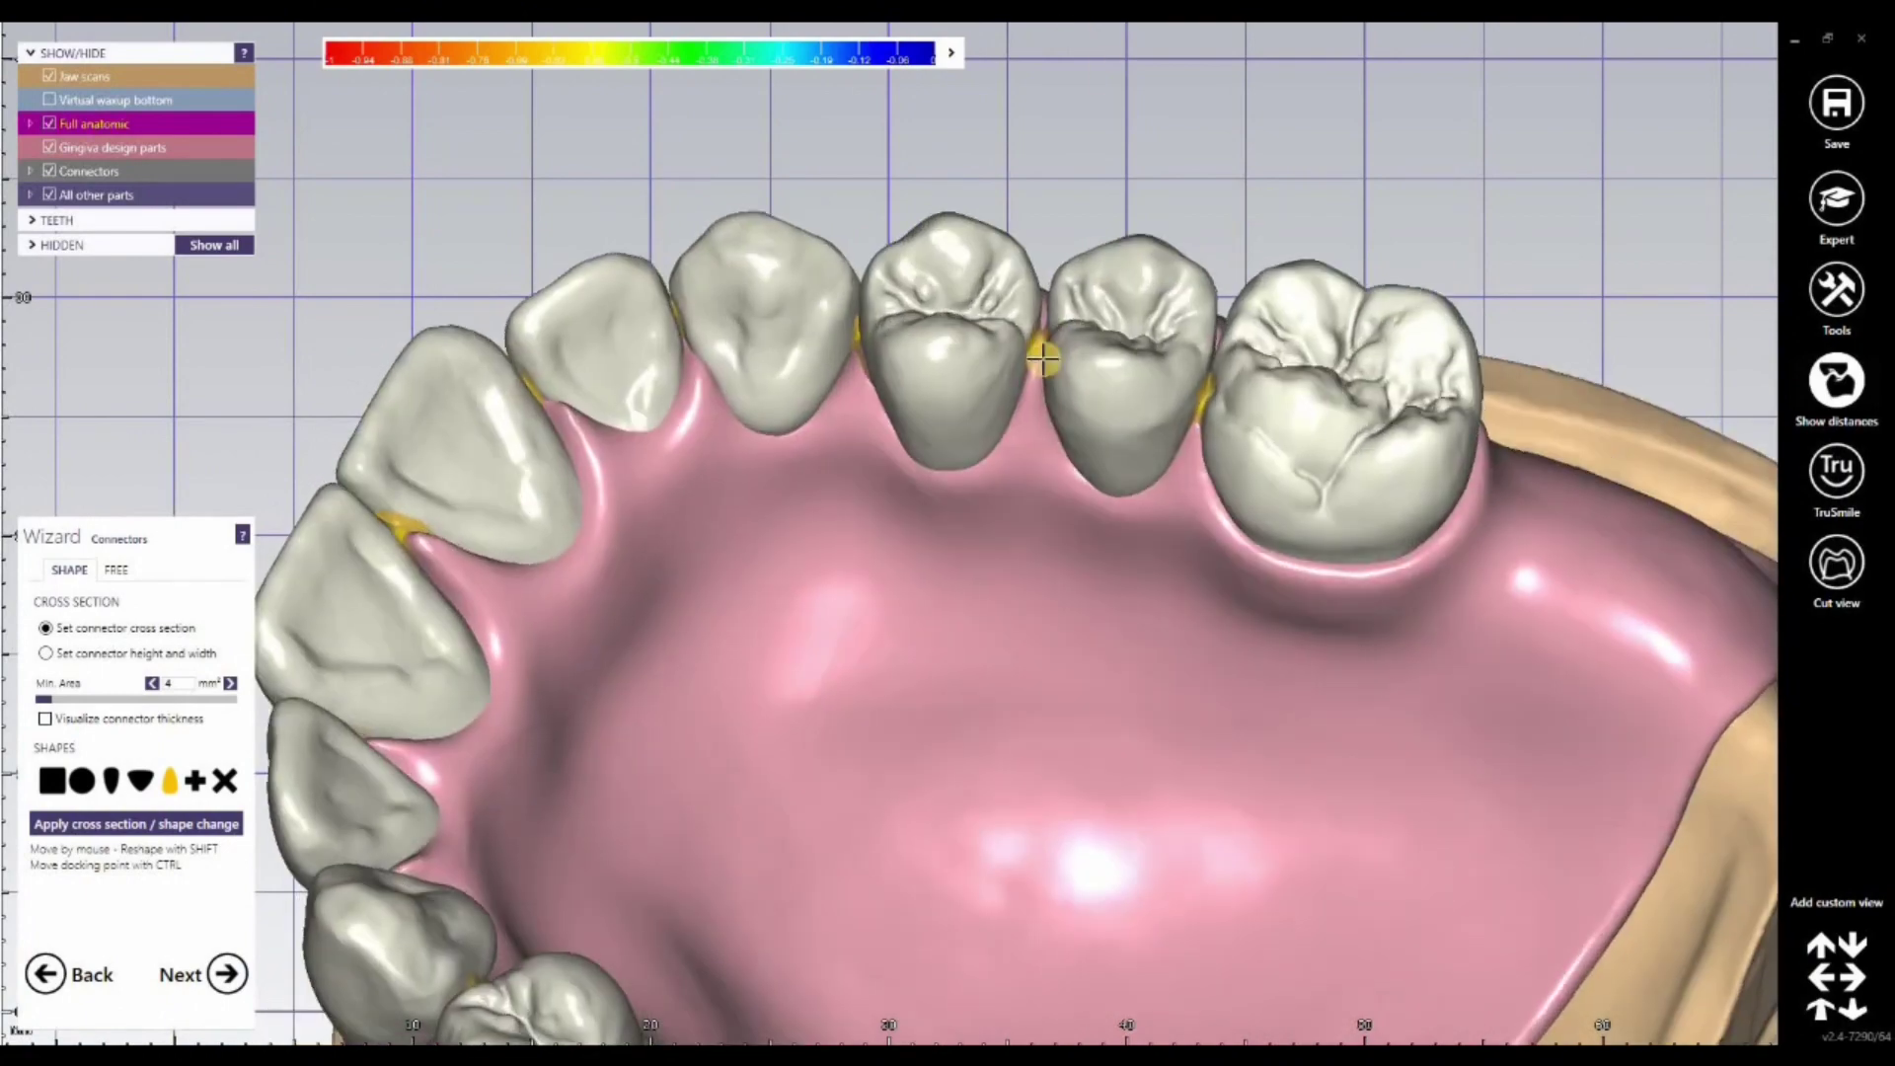
{"action": "scroll", "coordinate": [1031, 346], "scroll_direction": "up", "scroll_amount": 5}
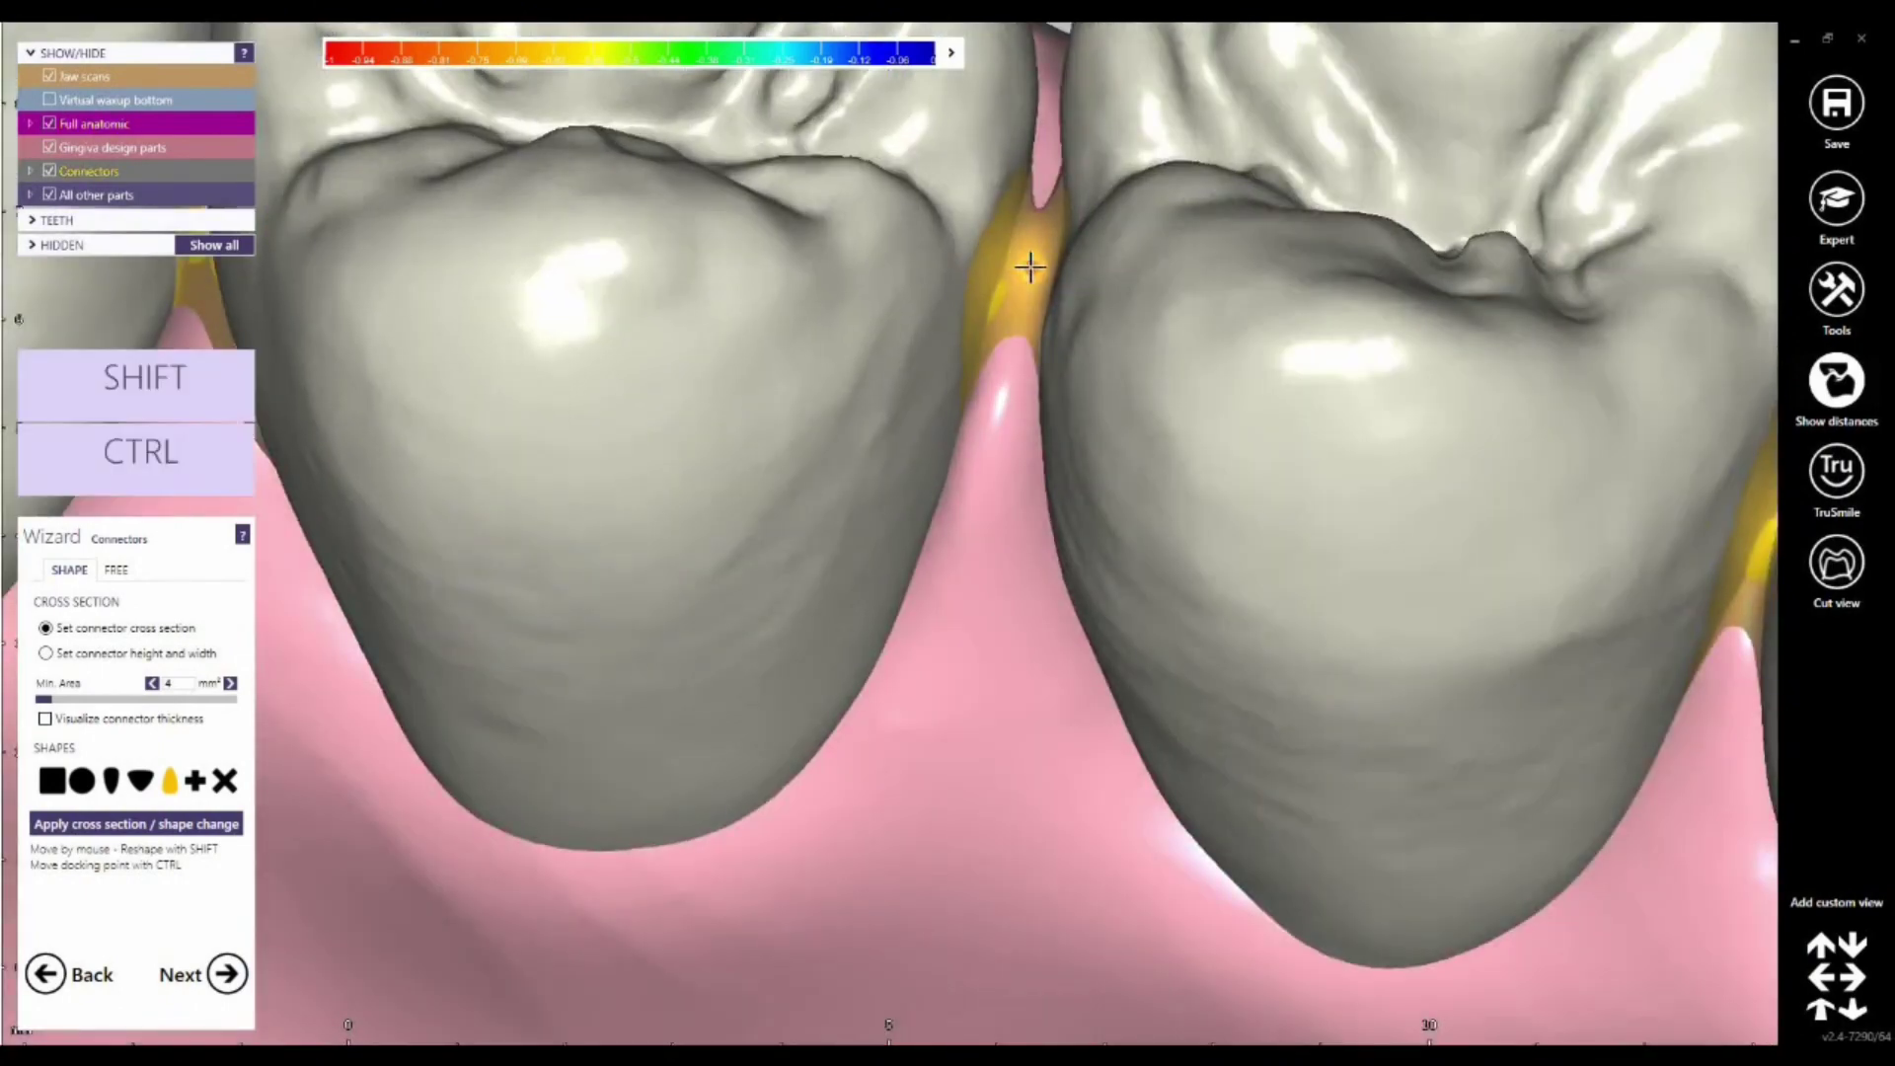
{"action": "right_click_drag", "start_coordinate": [970, 514], "coordinate": [826, 790]}
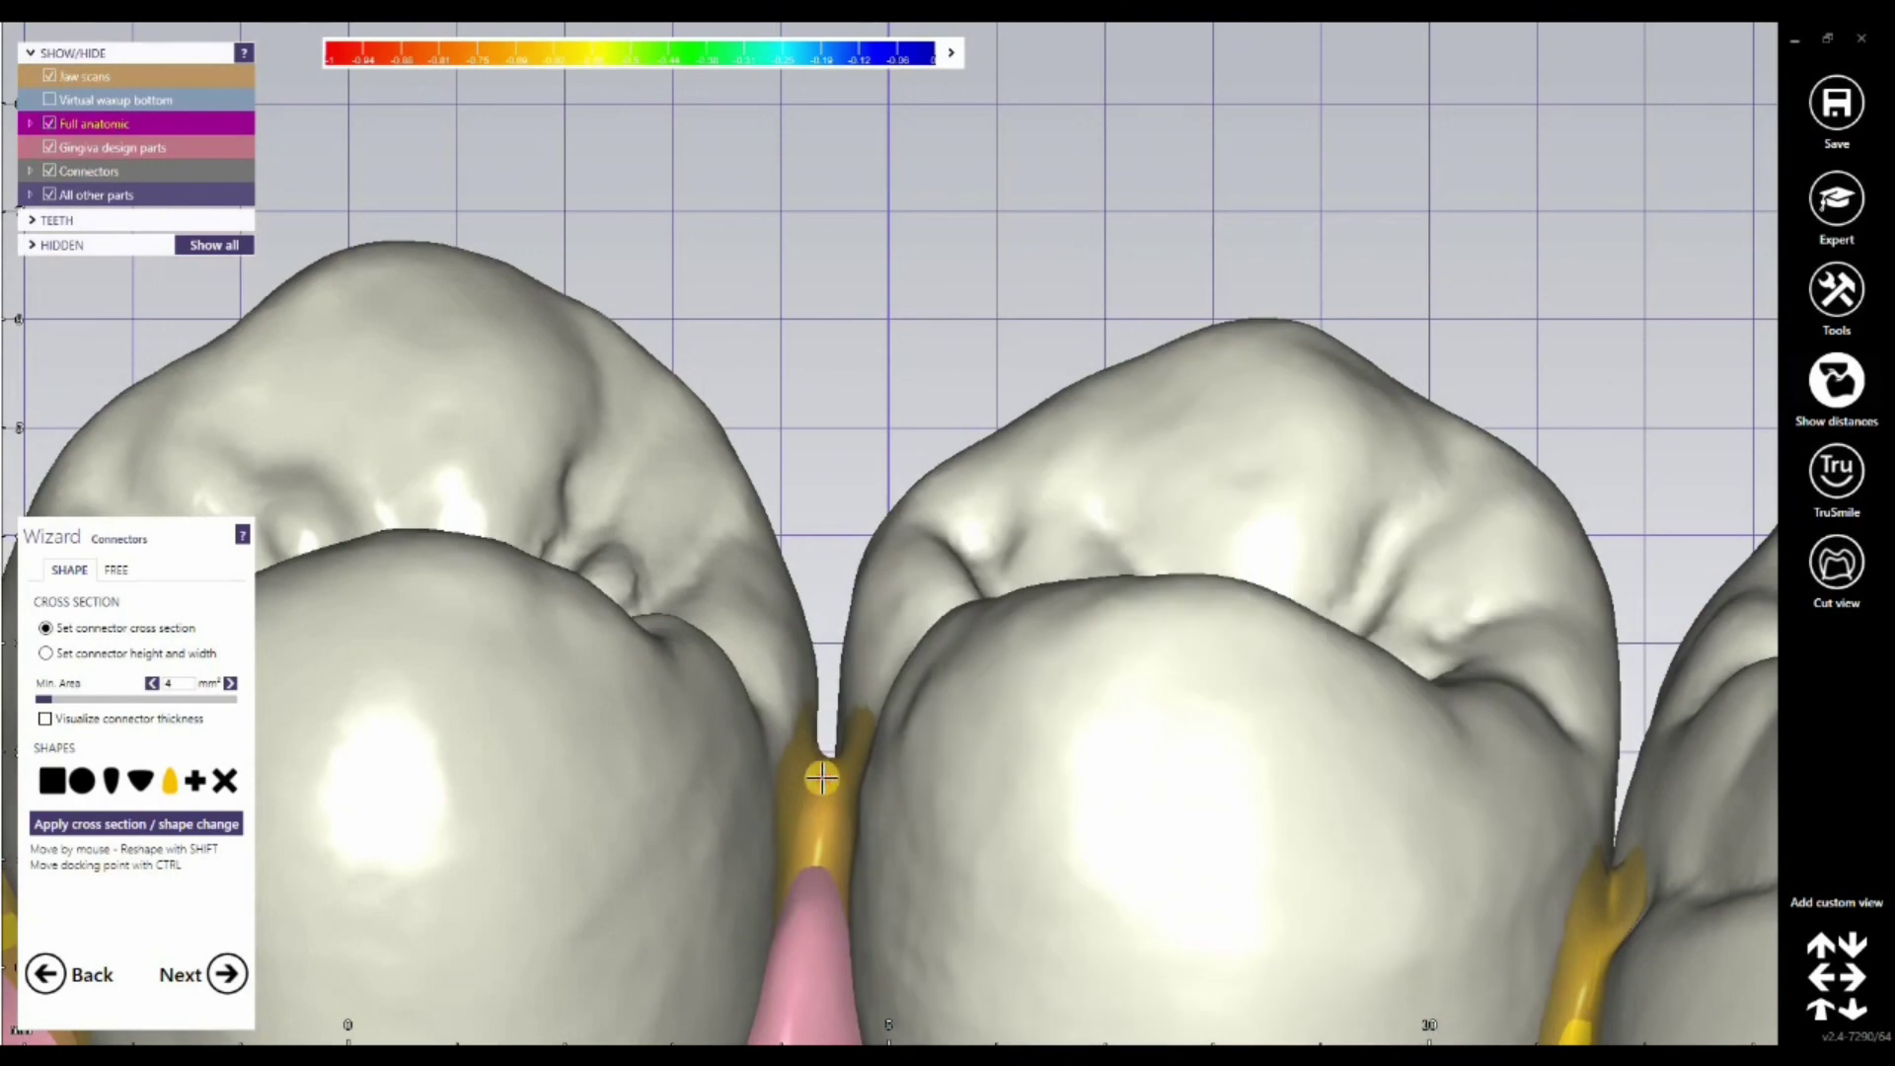
{"action": "right_click_drag", "start_coordinate": [1232, 913], "coordinate": [1193, 670]}
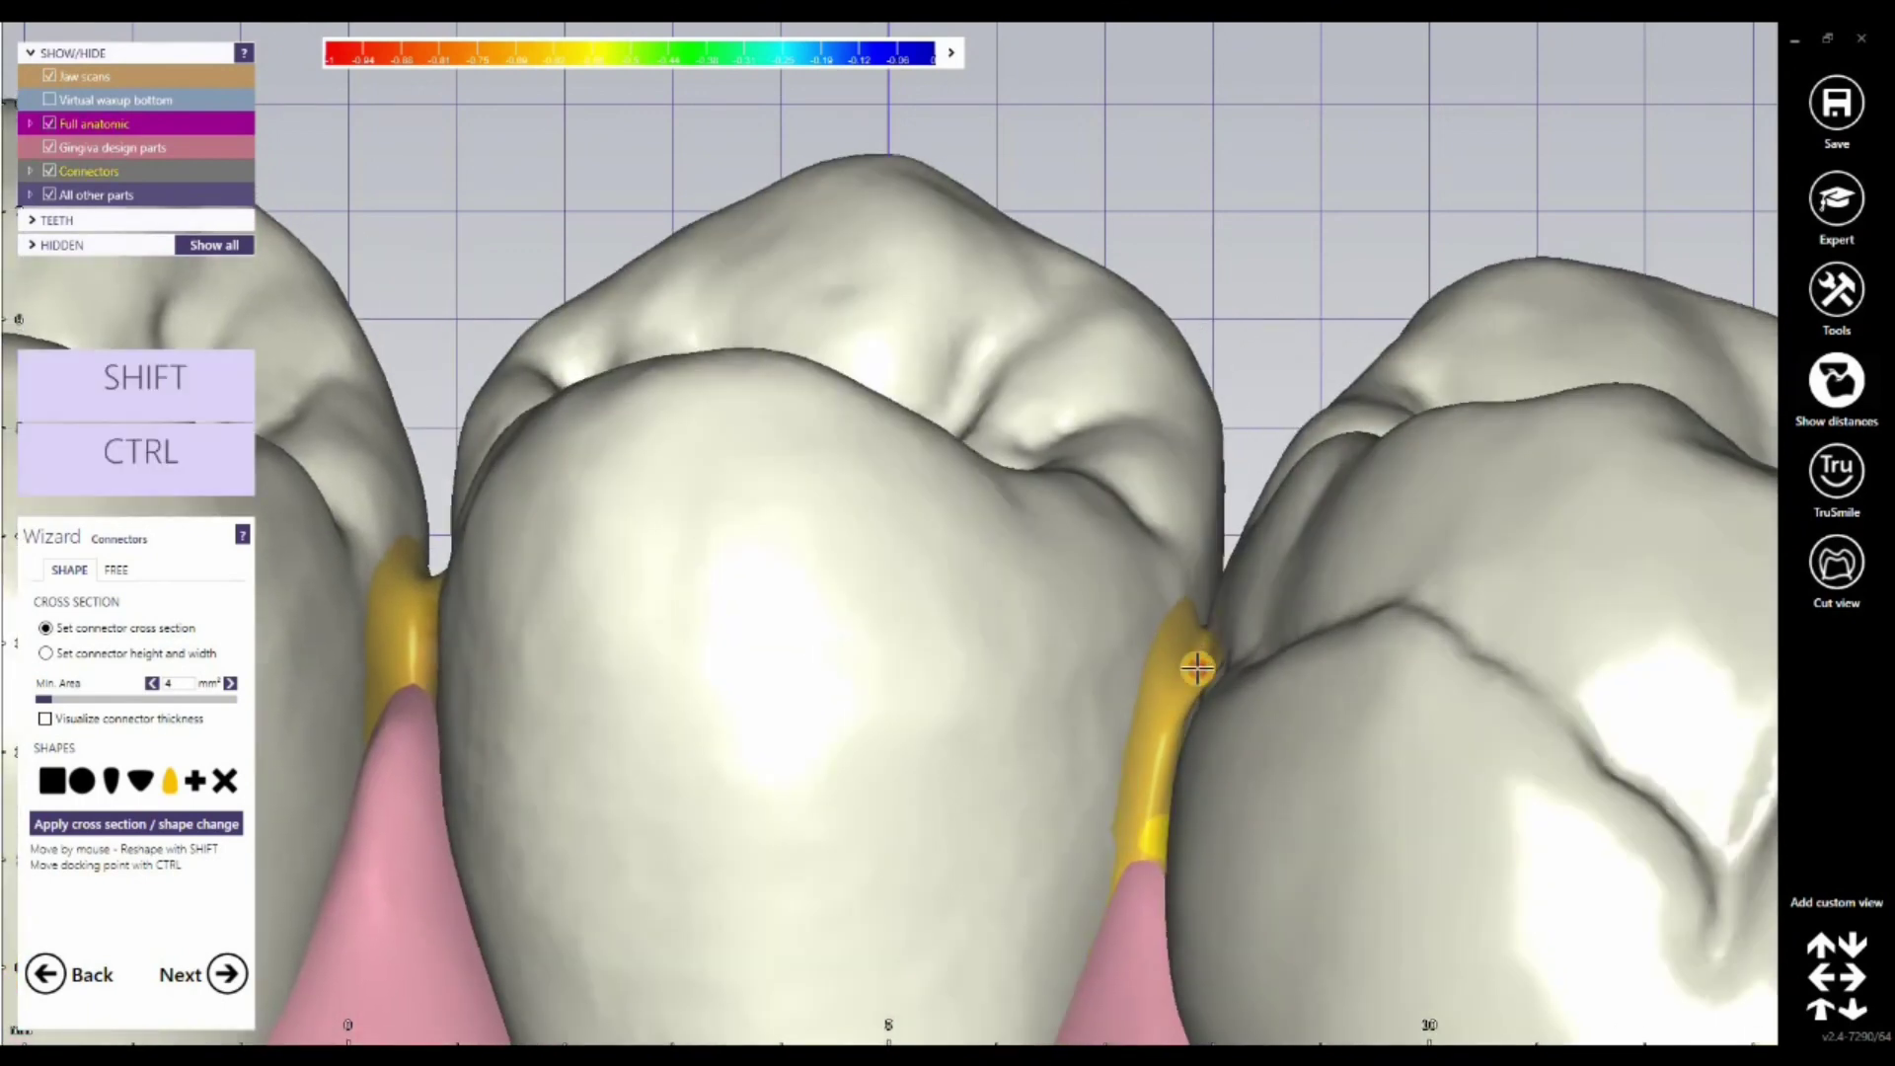
{"action": "right_click_drag", "start_coordinate": [1650, 720], "coordinate": [478, 783]}
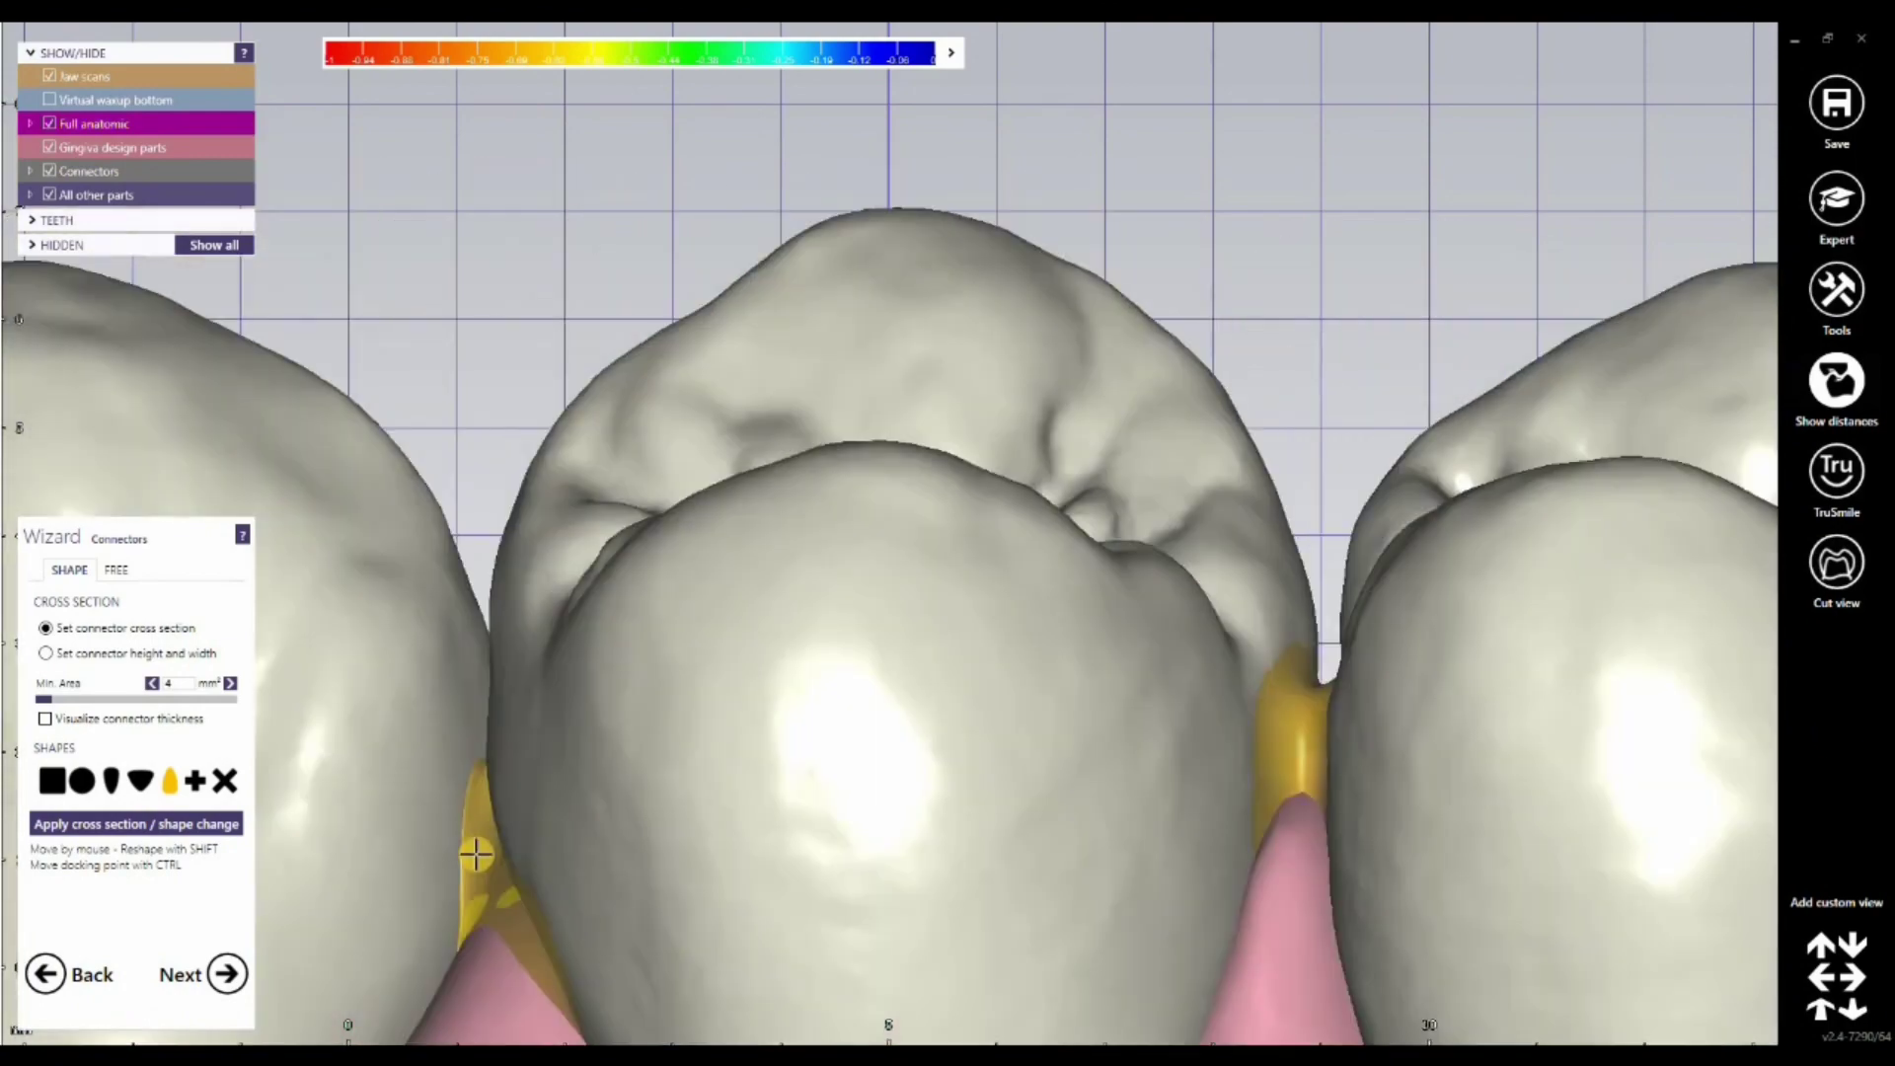
{"action": "key", "text": "Home"}
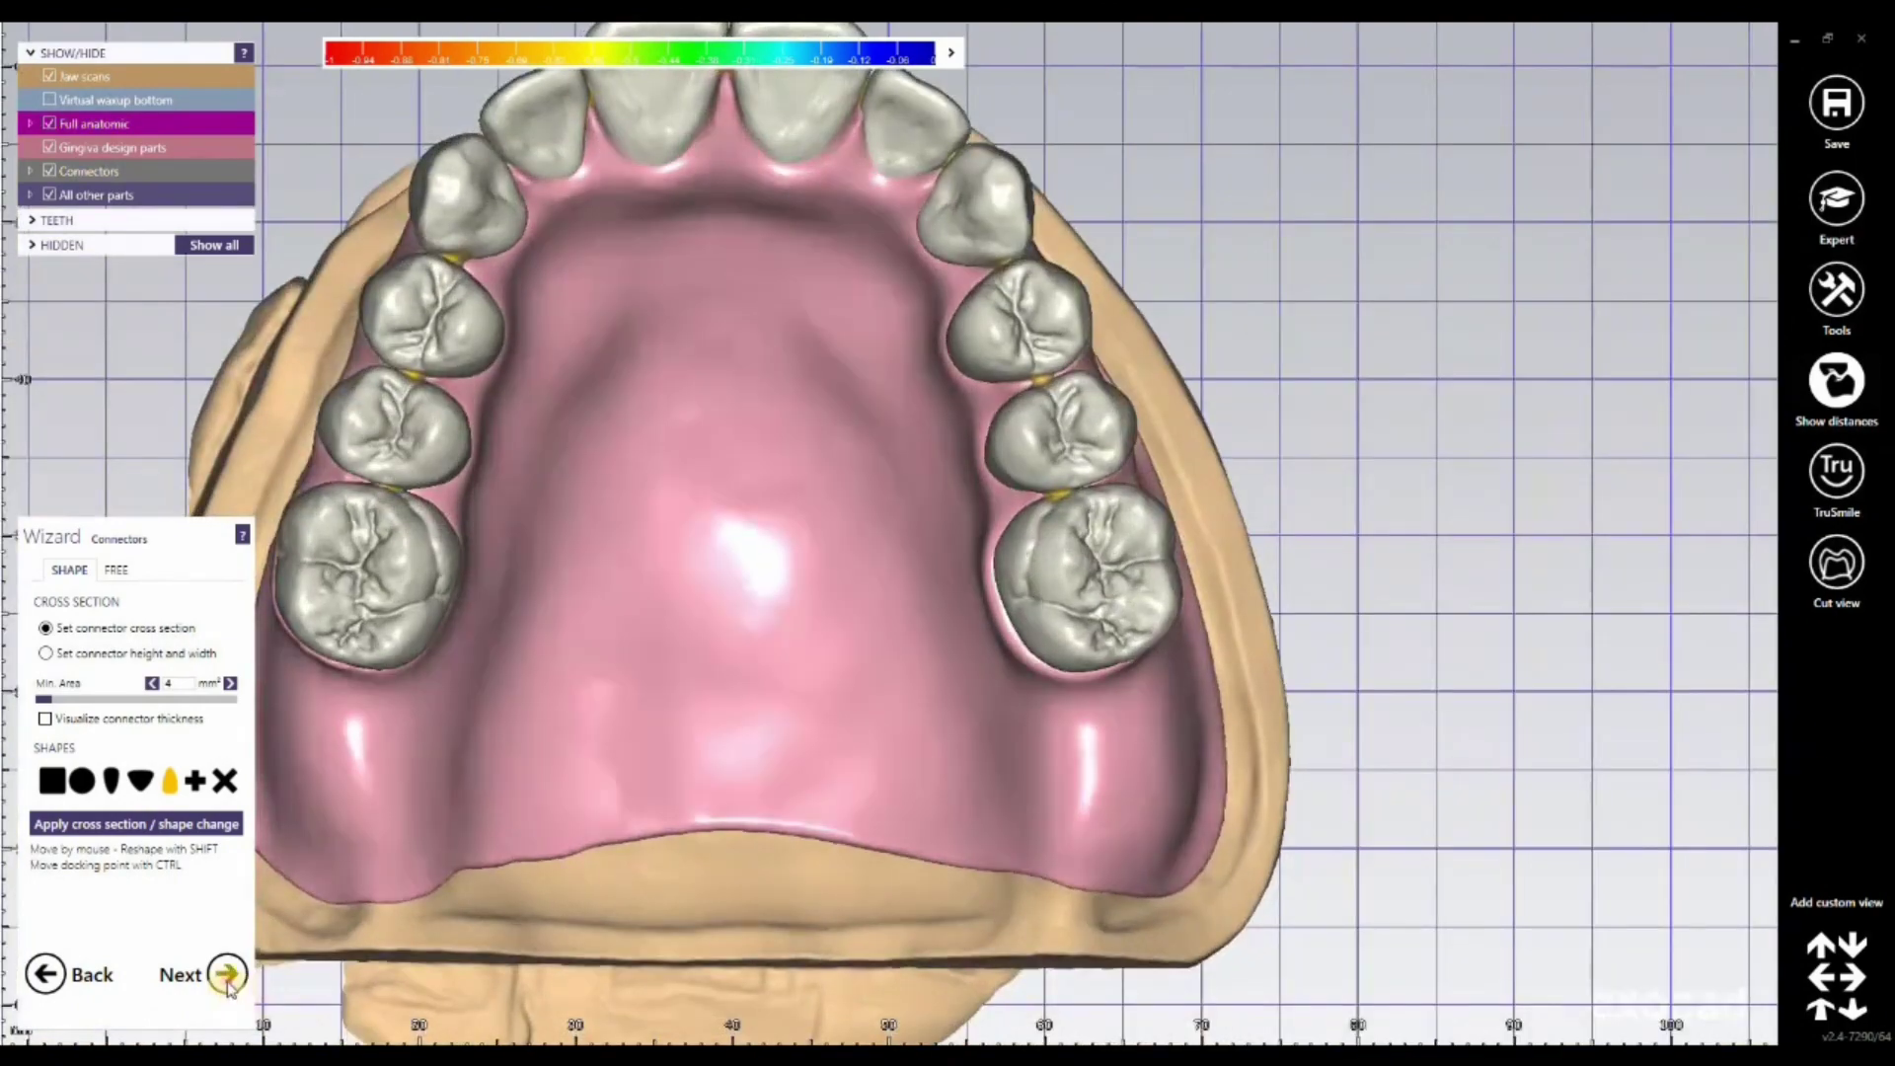
{"action": "left_click", "coordinate": [226, 977]}
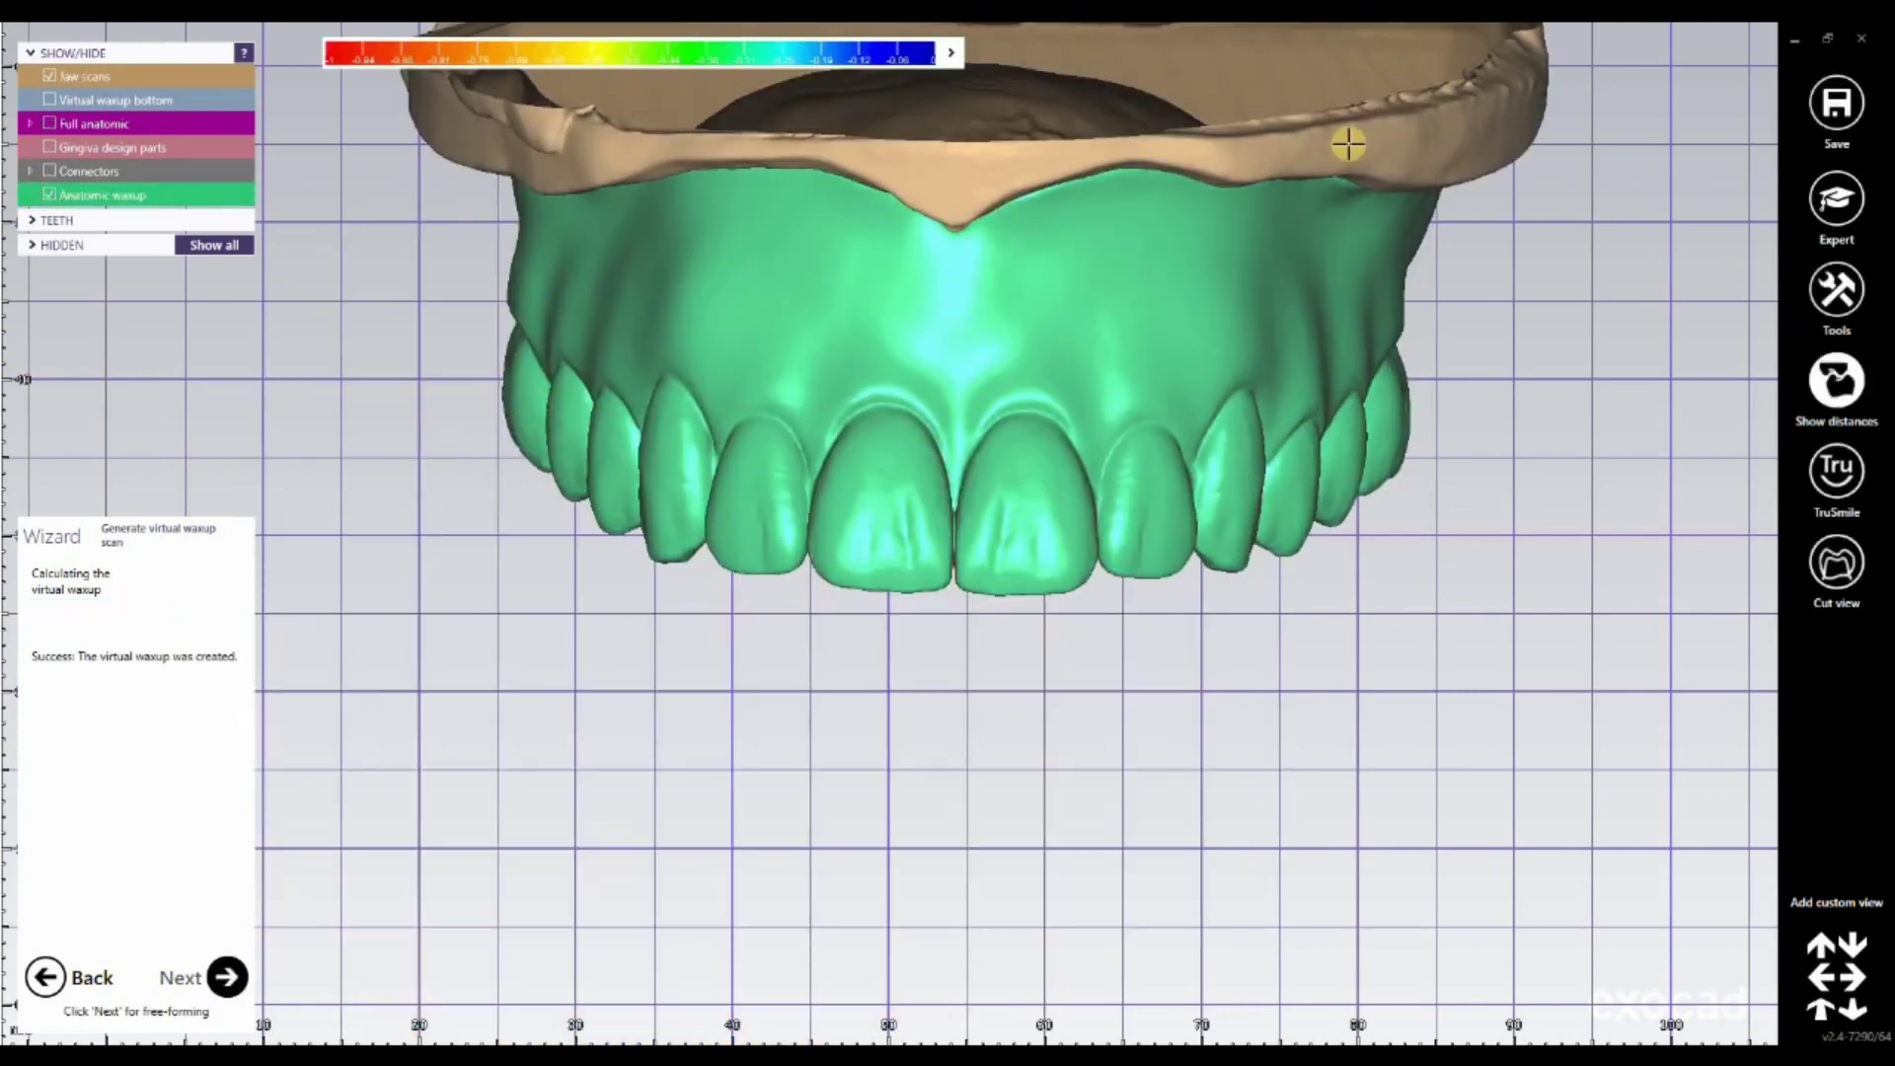
Step: Advance from the calculated virtual waxup to free-forming, then switch to Expert Mode
{"action": "key", "text": "Return"}
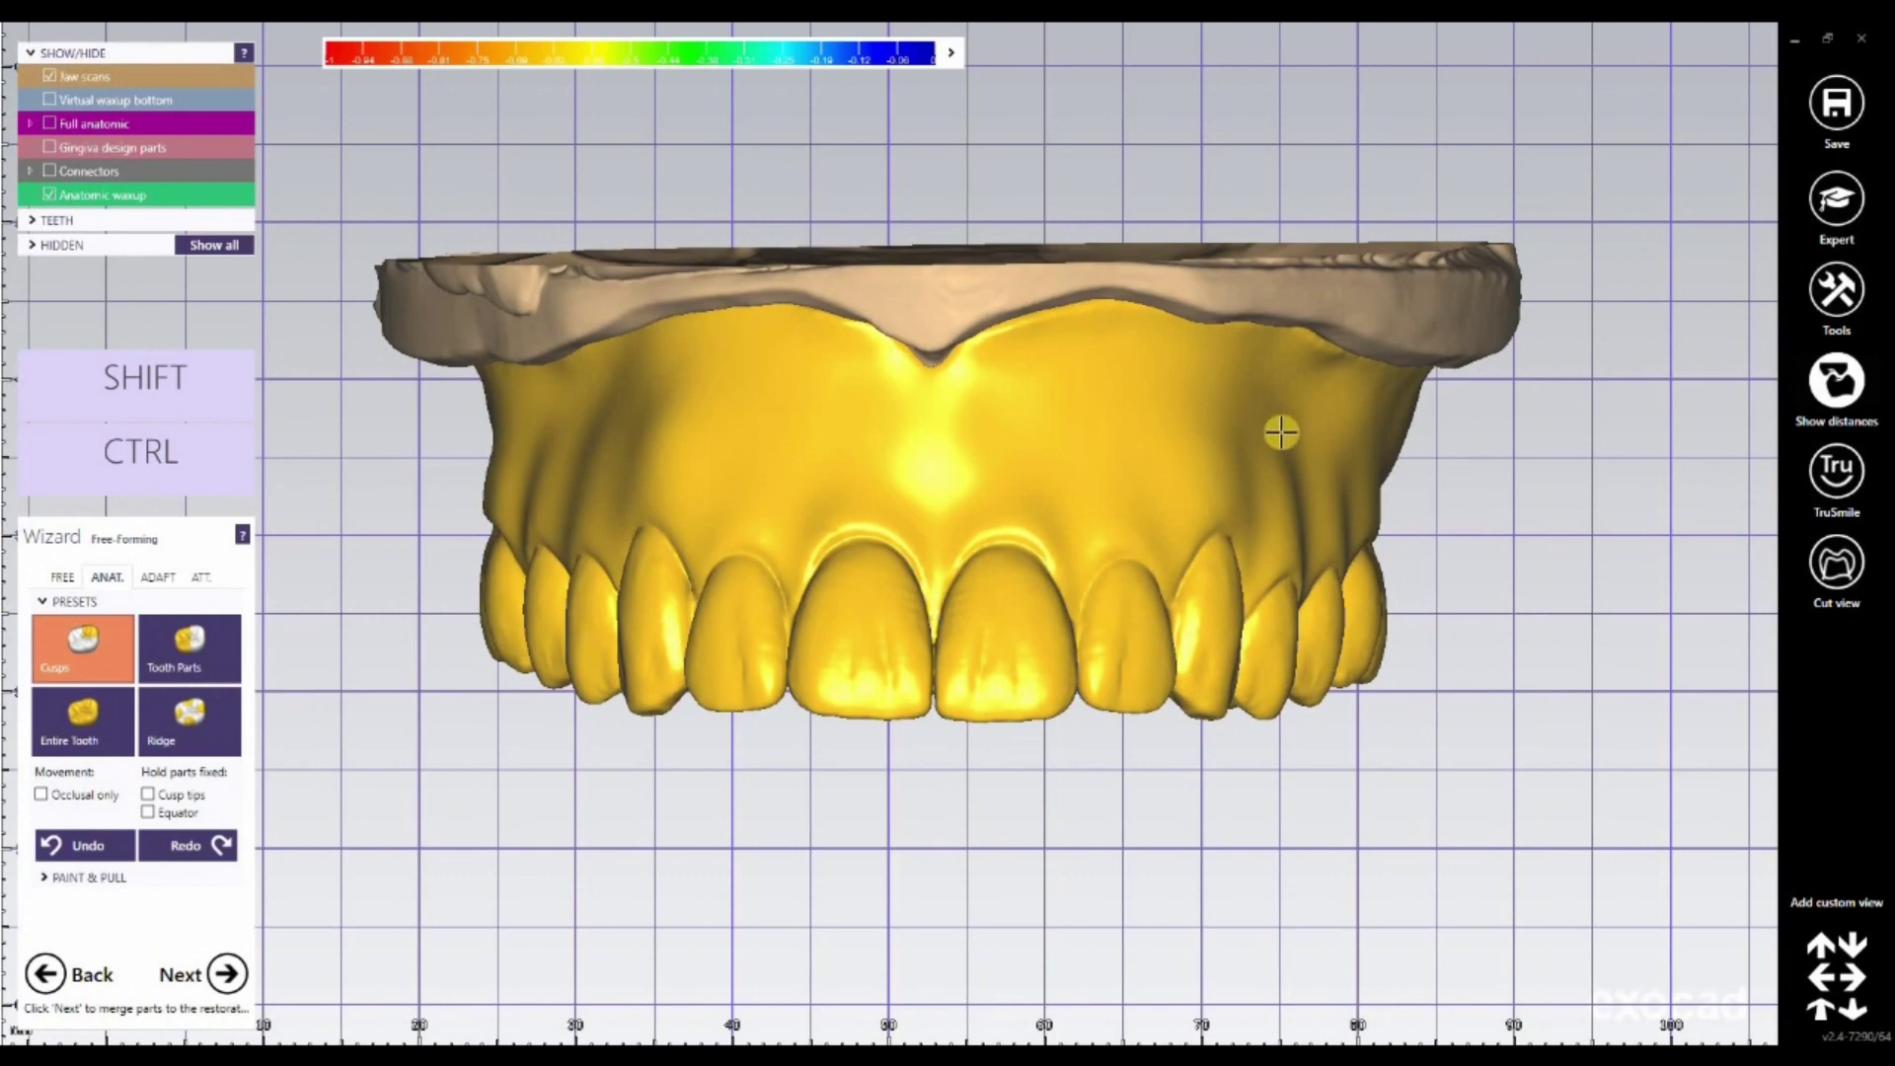
{"action": "left_click", "coordinate": [1834, 195]}
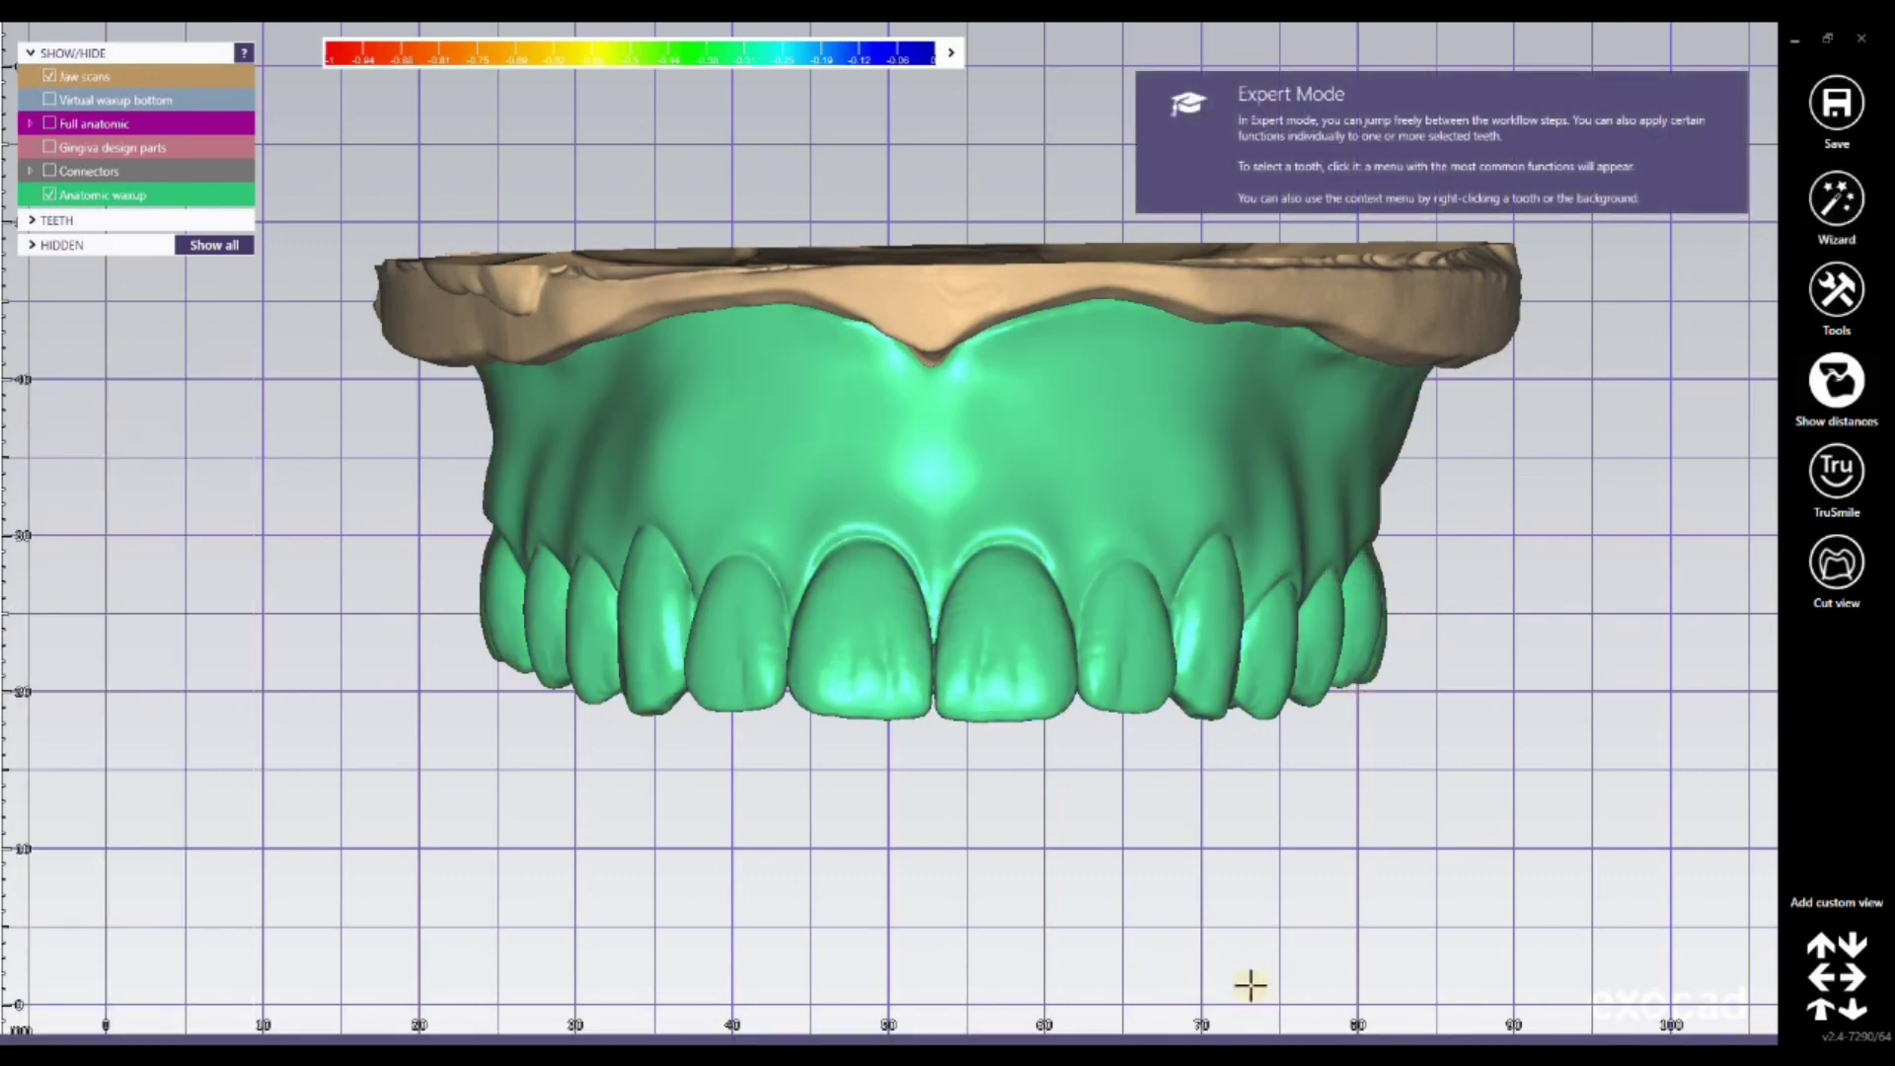
Step: Check the waxup from the occlusal and front views, then merge it into merged parts
{"action": "scroll", "coordinate": [1454, 745], "scroll_direction": "down", "scroll_amount": 2}
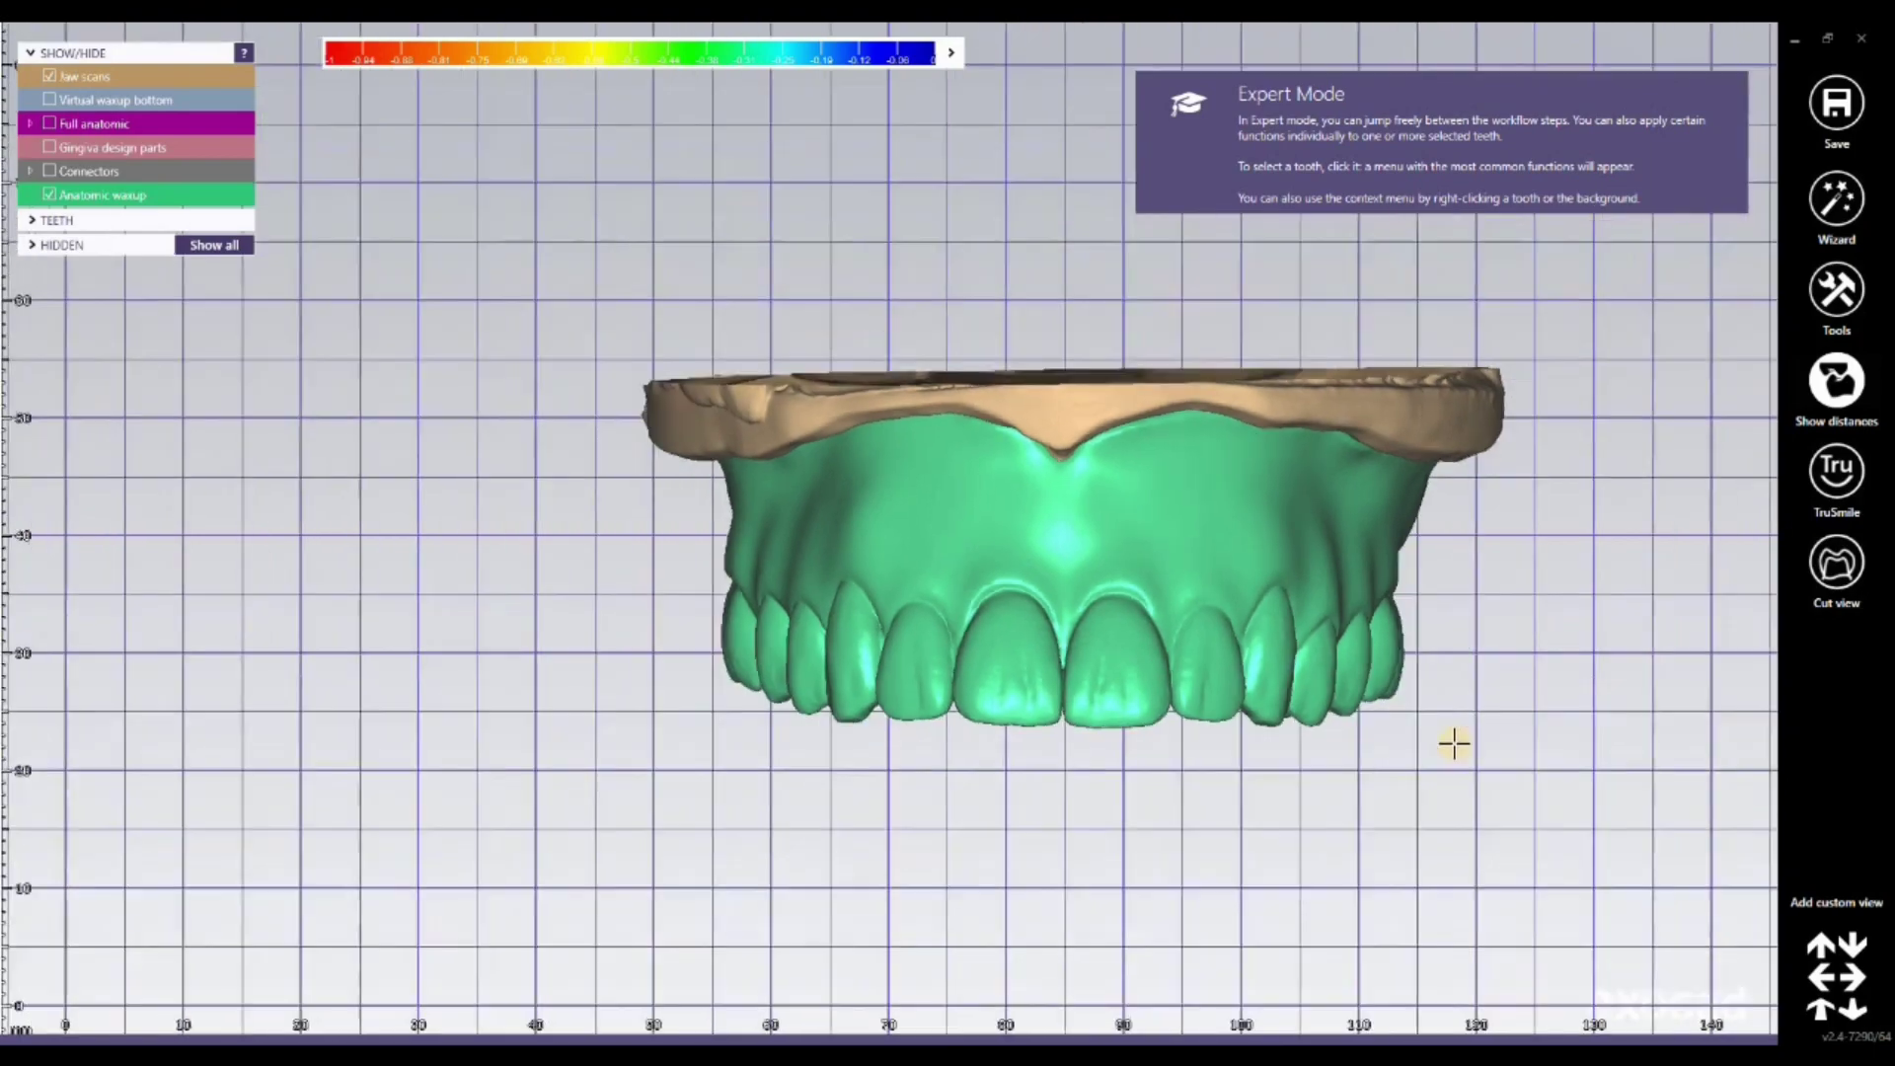
{"action": "scroll", "coordinate": [1451, 726], "scroll_direction": "up", "scroll_amount": 4}
{"action": "key", "text": "Up"}
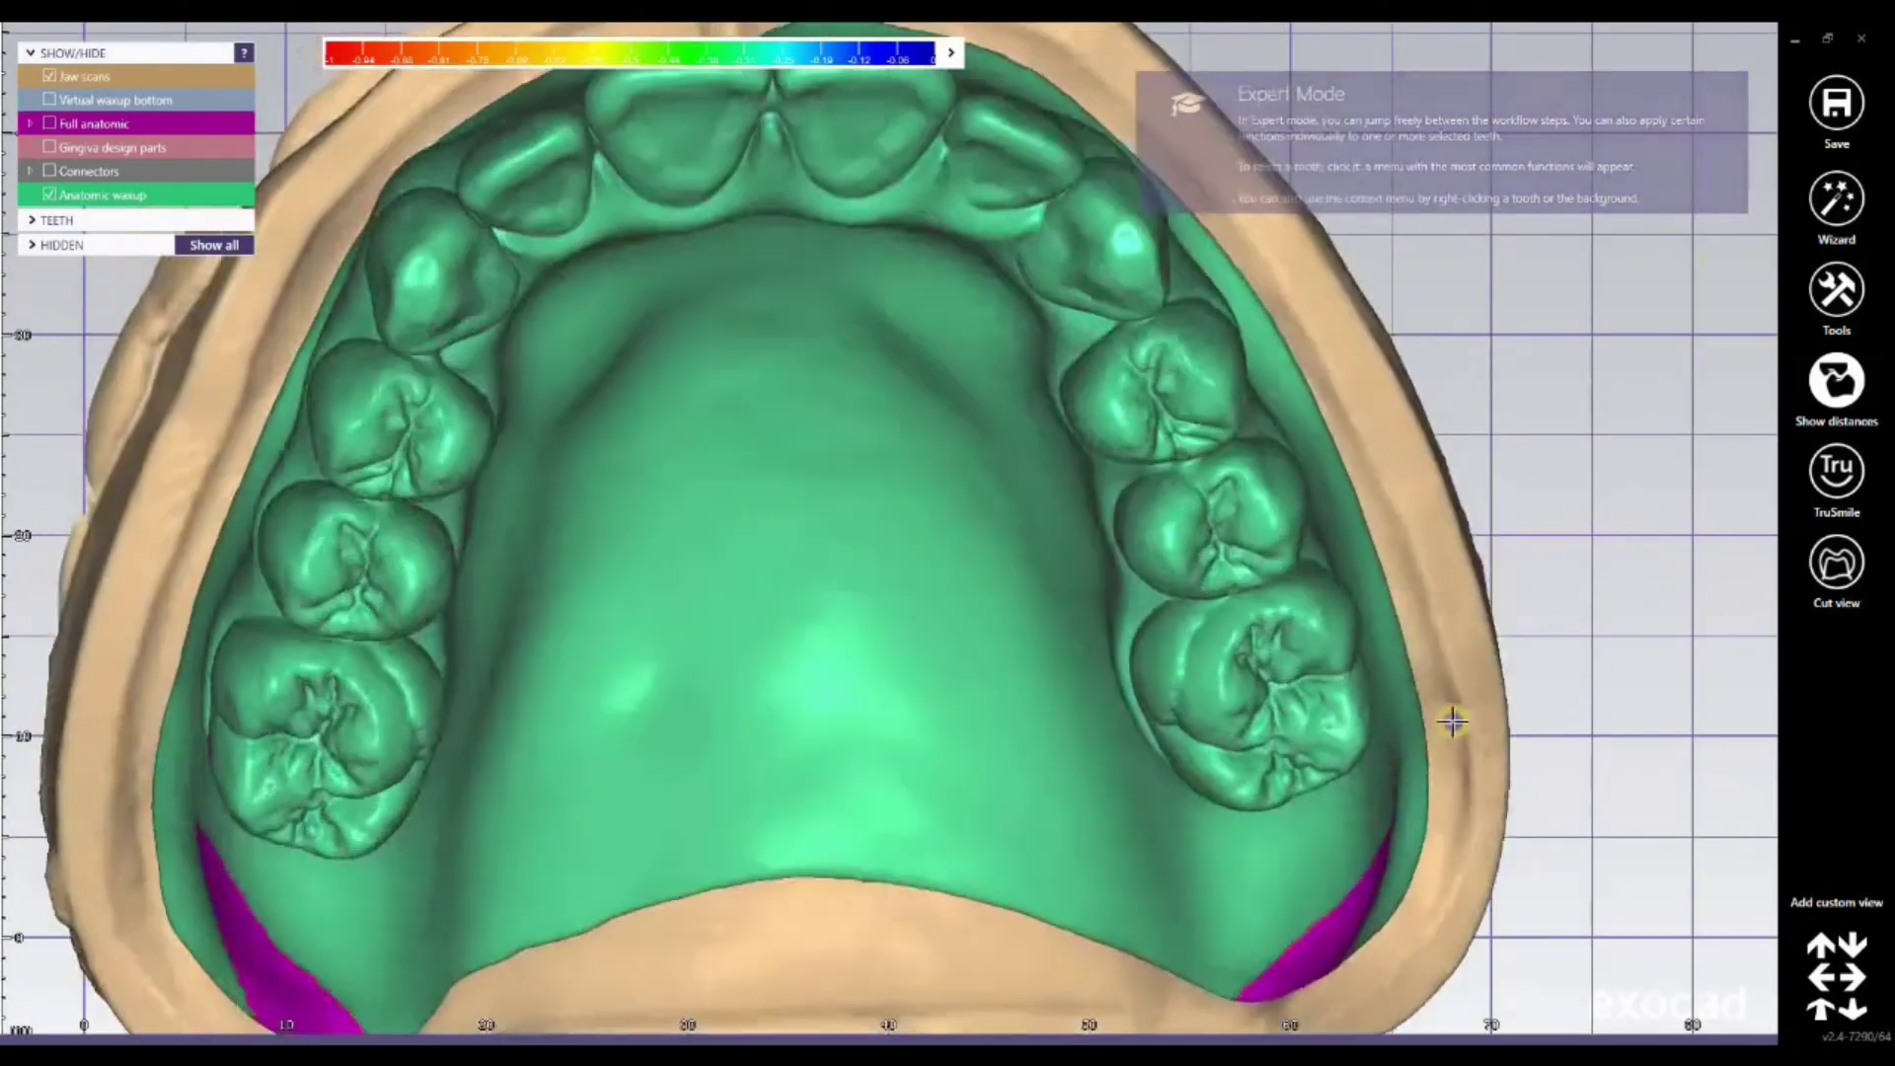
{"action": "key", "text": "Down"}
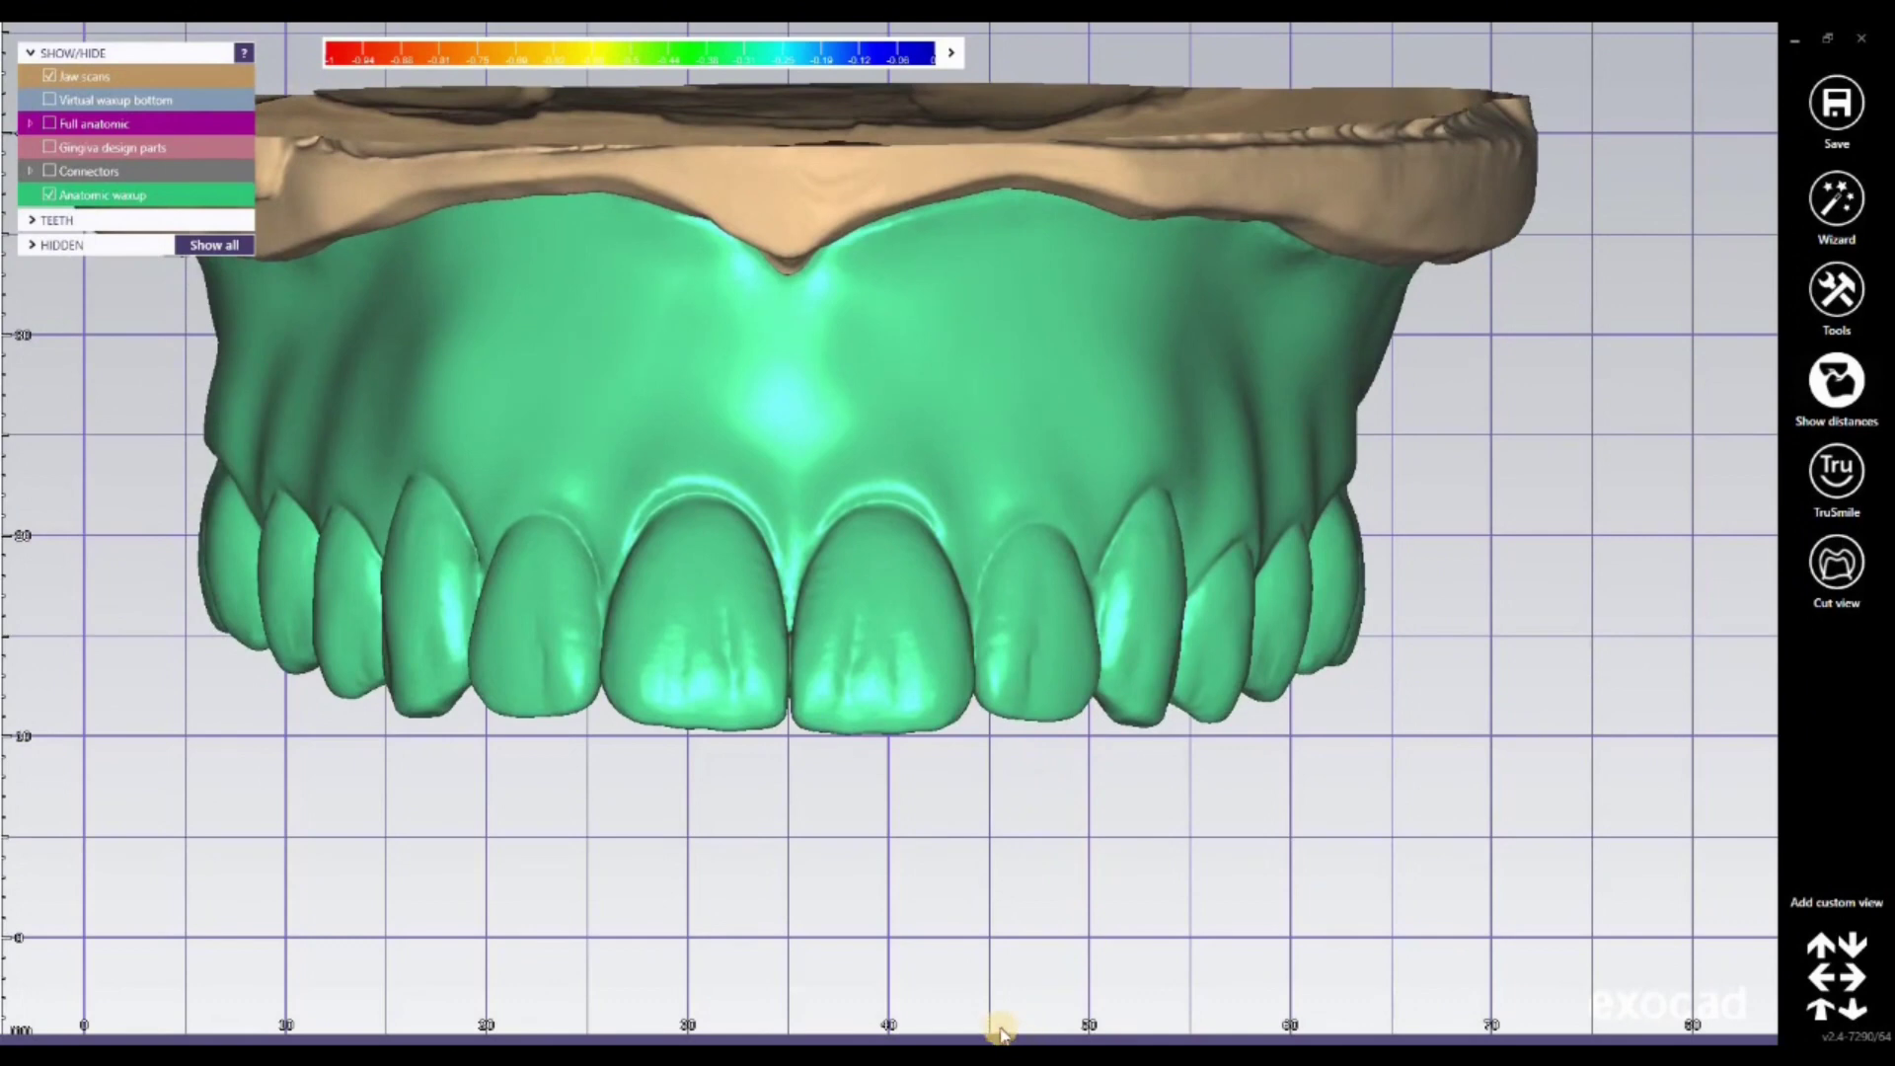
{"action": "mouse_move", "coordinate": [1046, 980]}
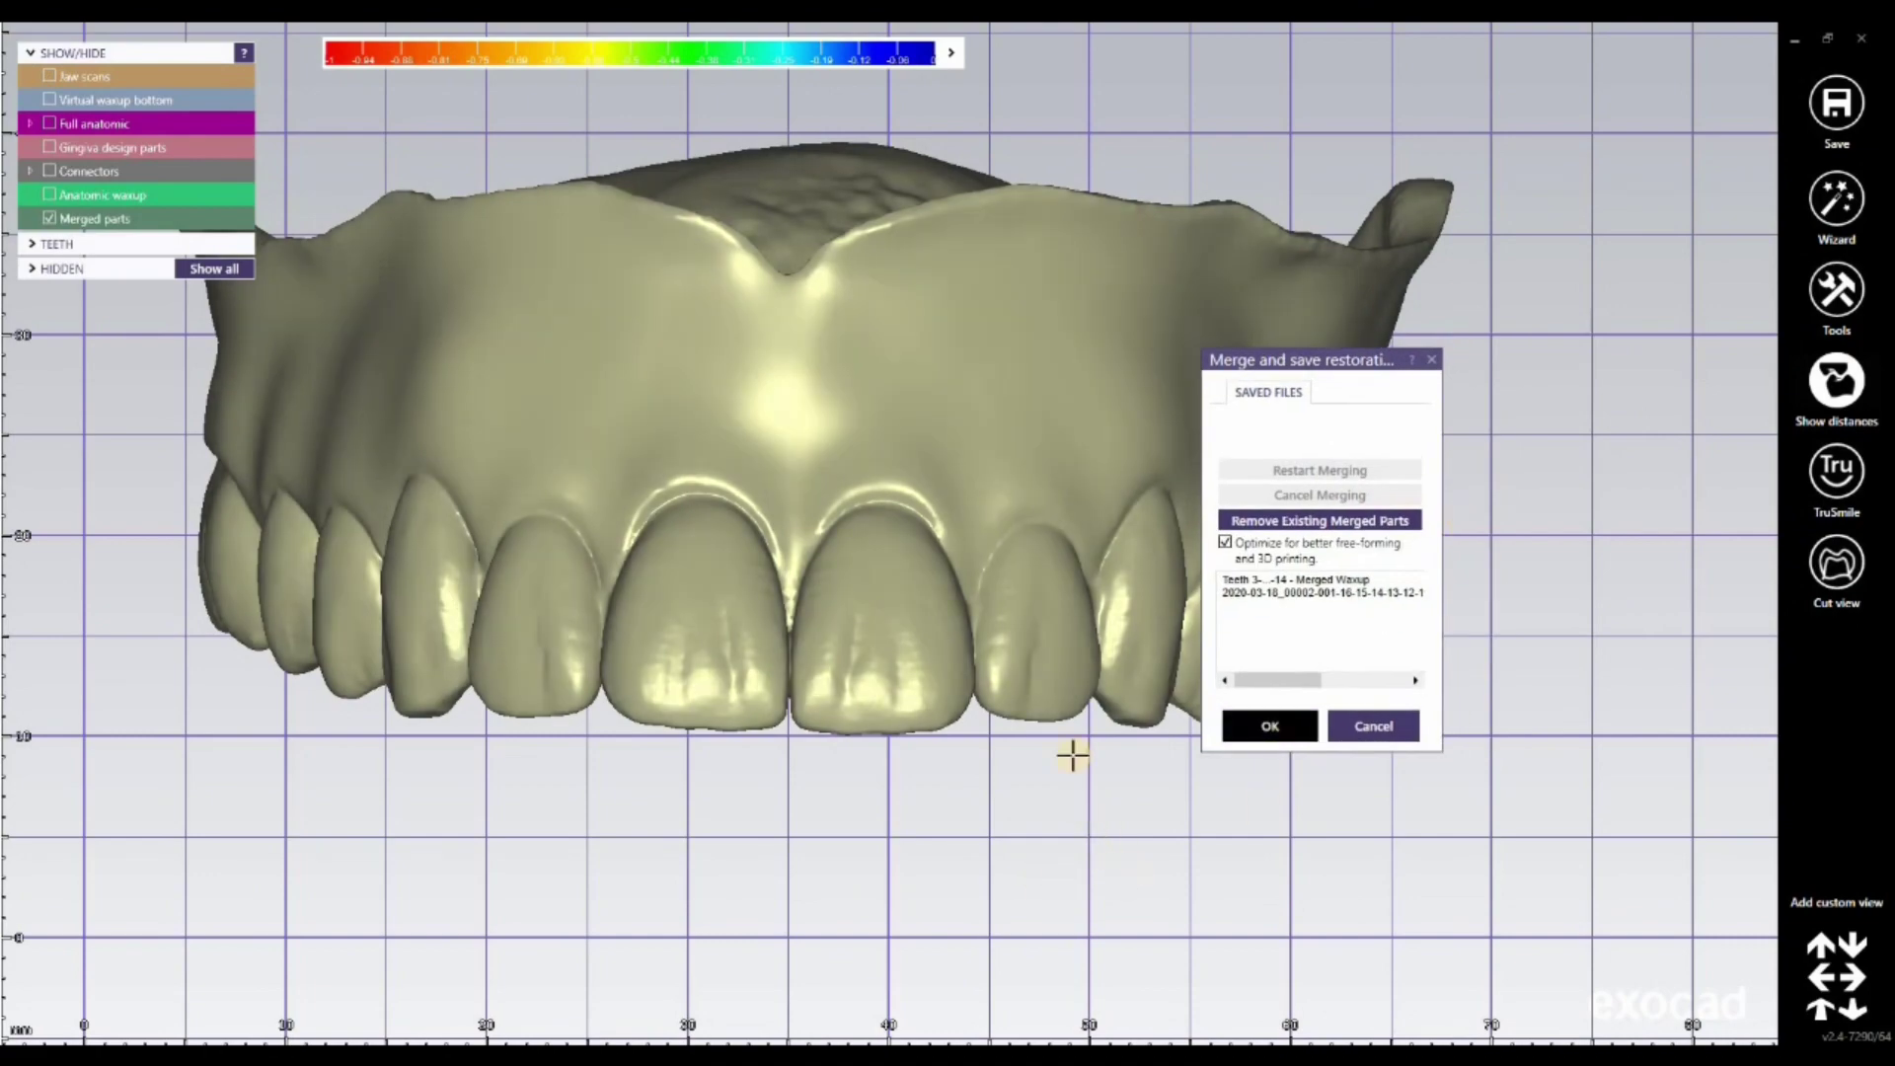
{"action": "left_click", "coordinate": [1270, 725]}
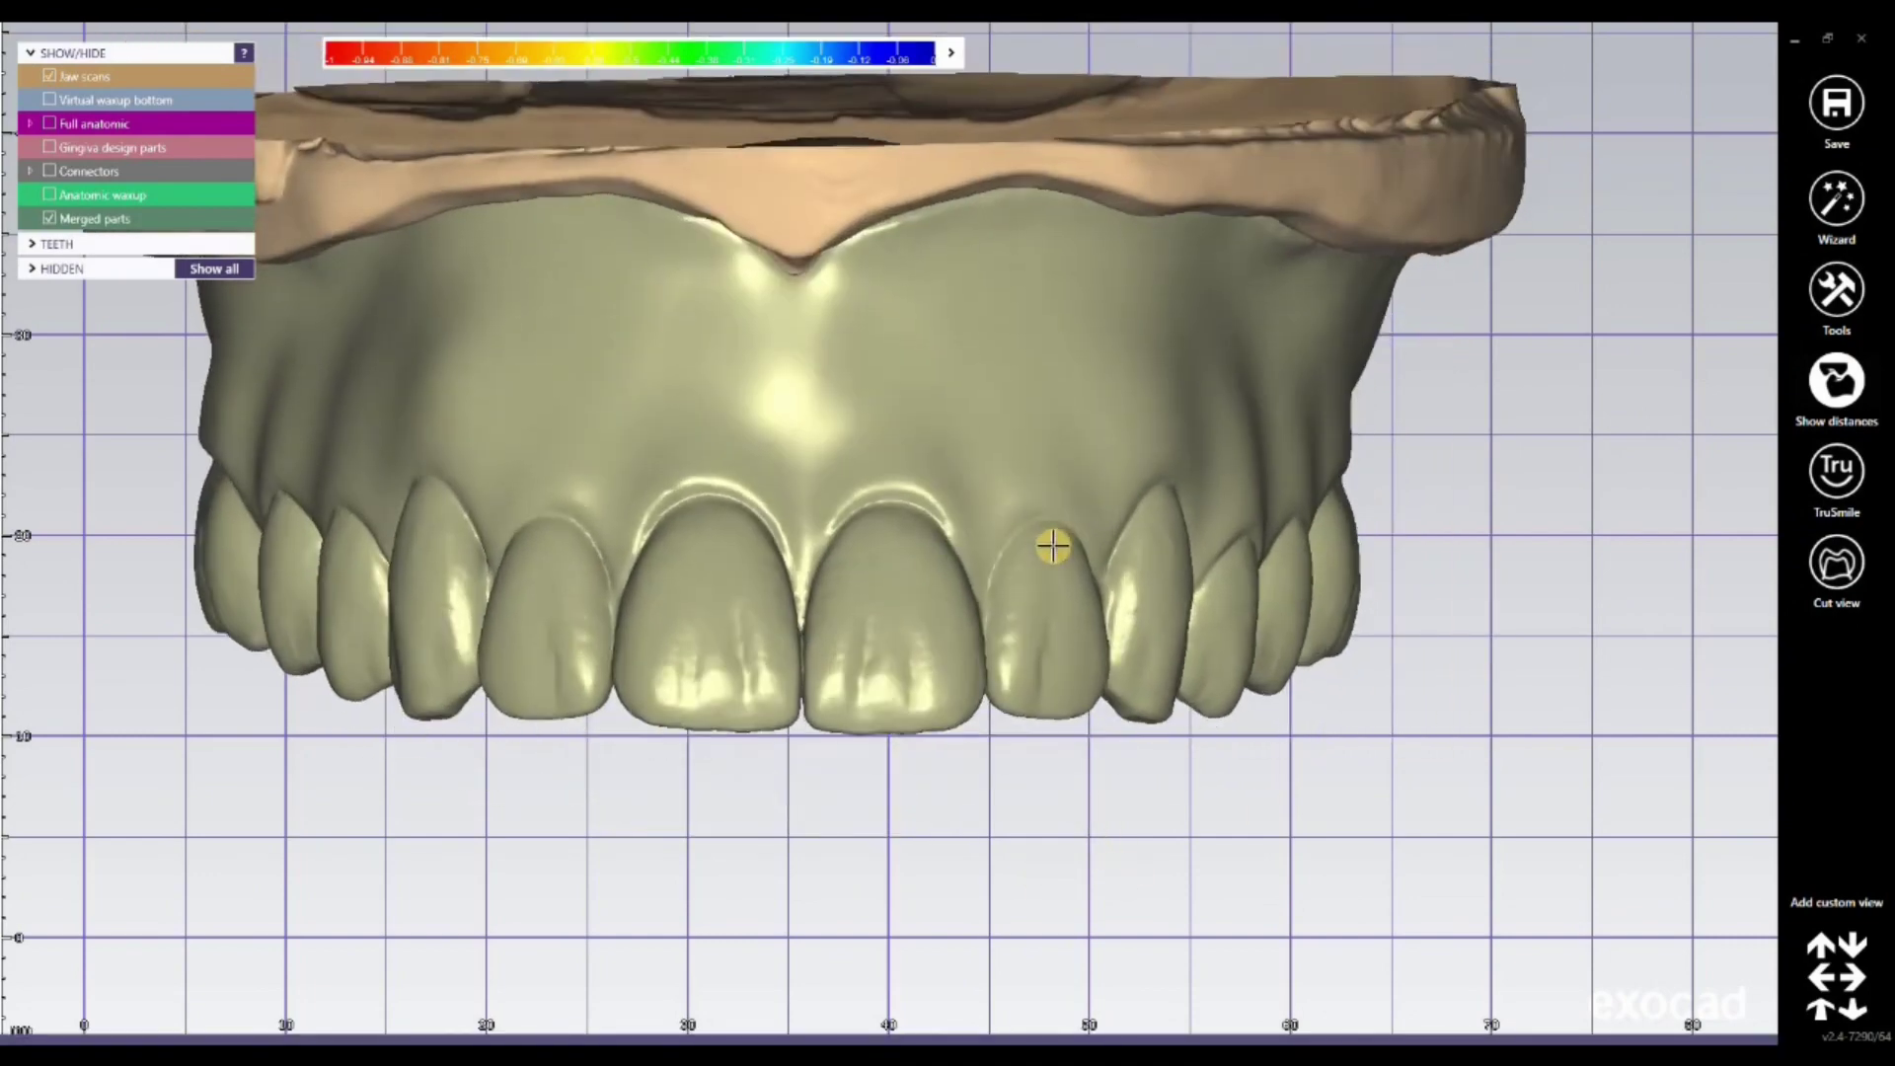
Step: Tilt the model to show the top of the base, then choose to save the scene under a new name
{"action": "scroll", "coordinate": [1053, 546], "scroll_direction": "down", "scroll_amount": 5}
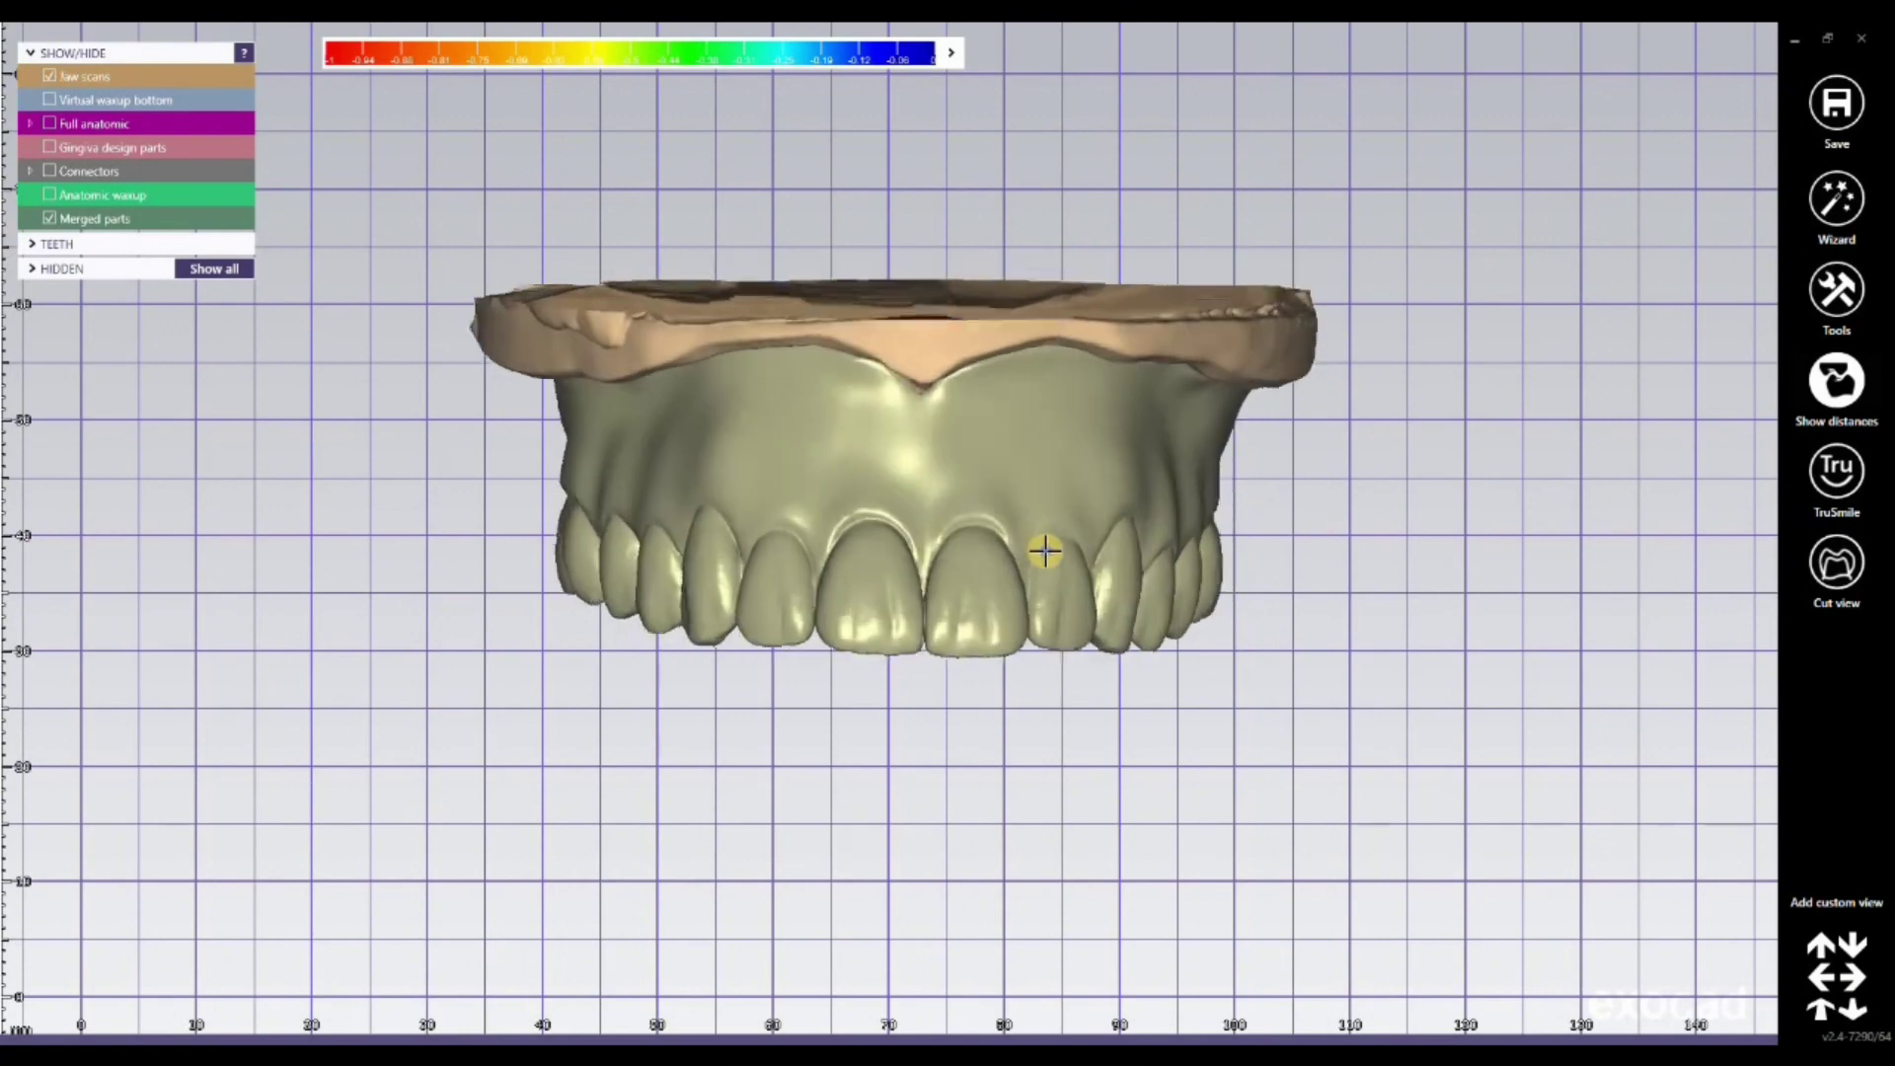
{"action": "right_click_drag", "start_coordinate": [1046, 551], "coordinate": [1117, 448]}
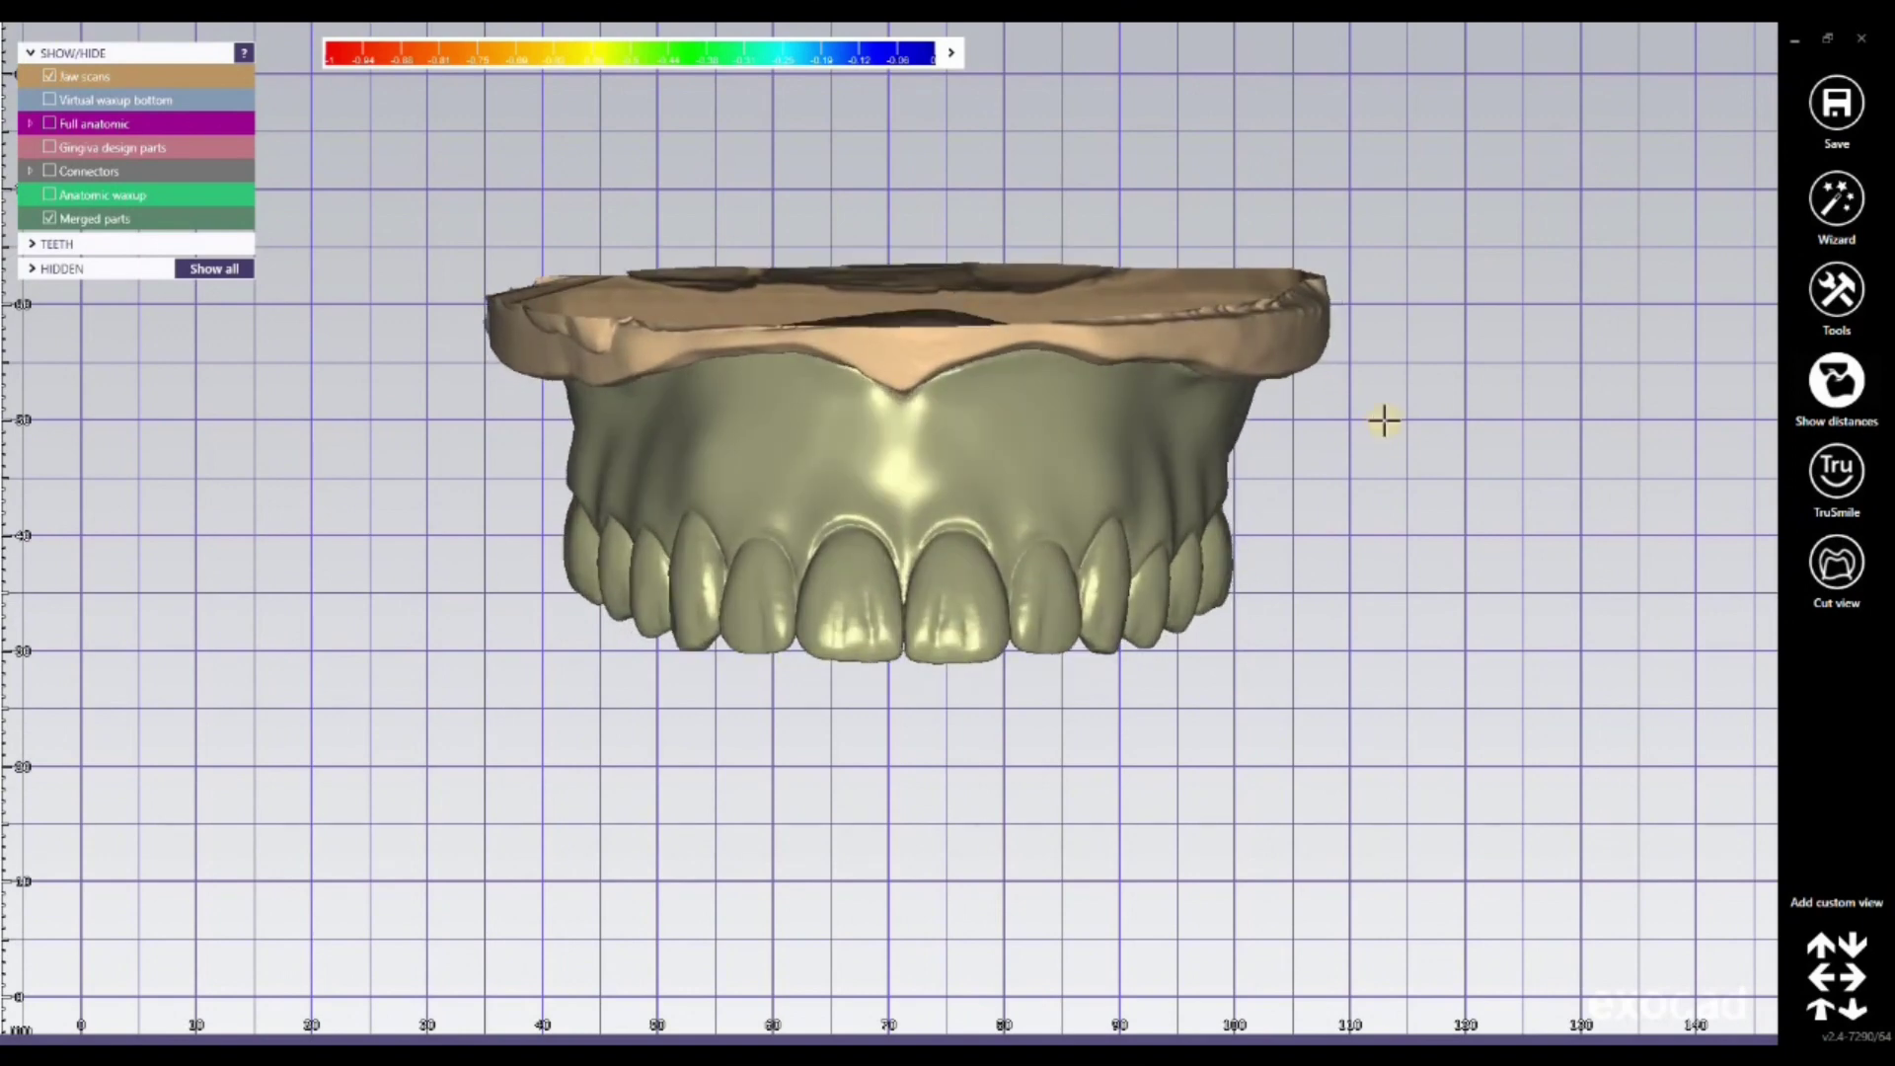
{"action": "left_click", "coordinate": [1840, 95]}
{"action": "left_click", "coordinate": [1656, 168]}
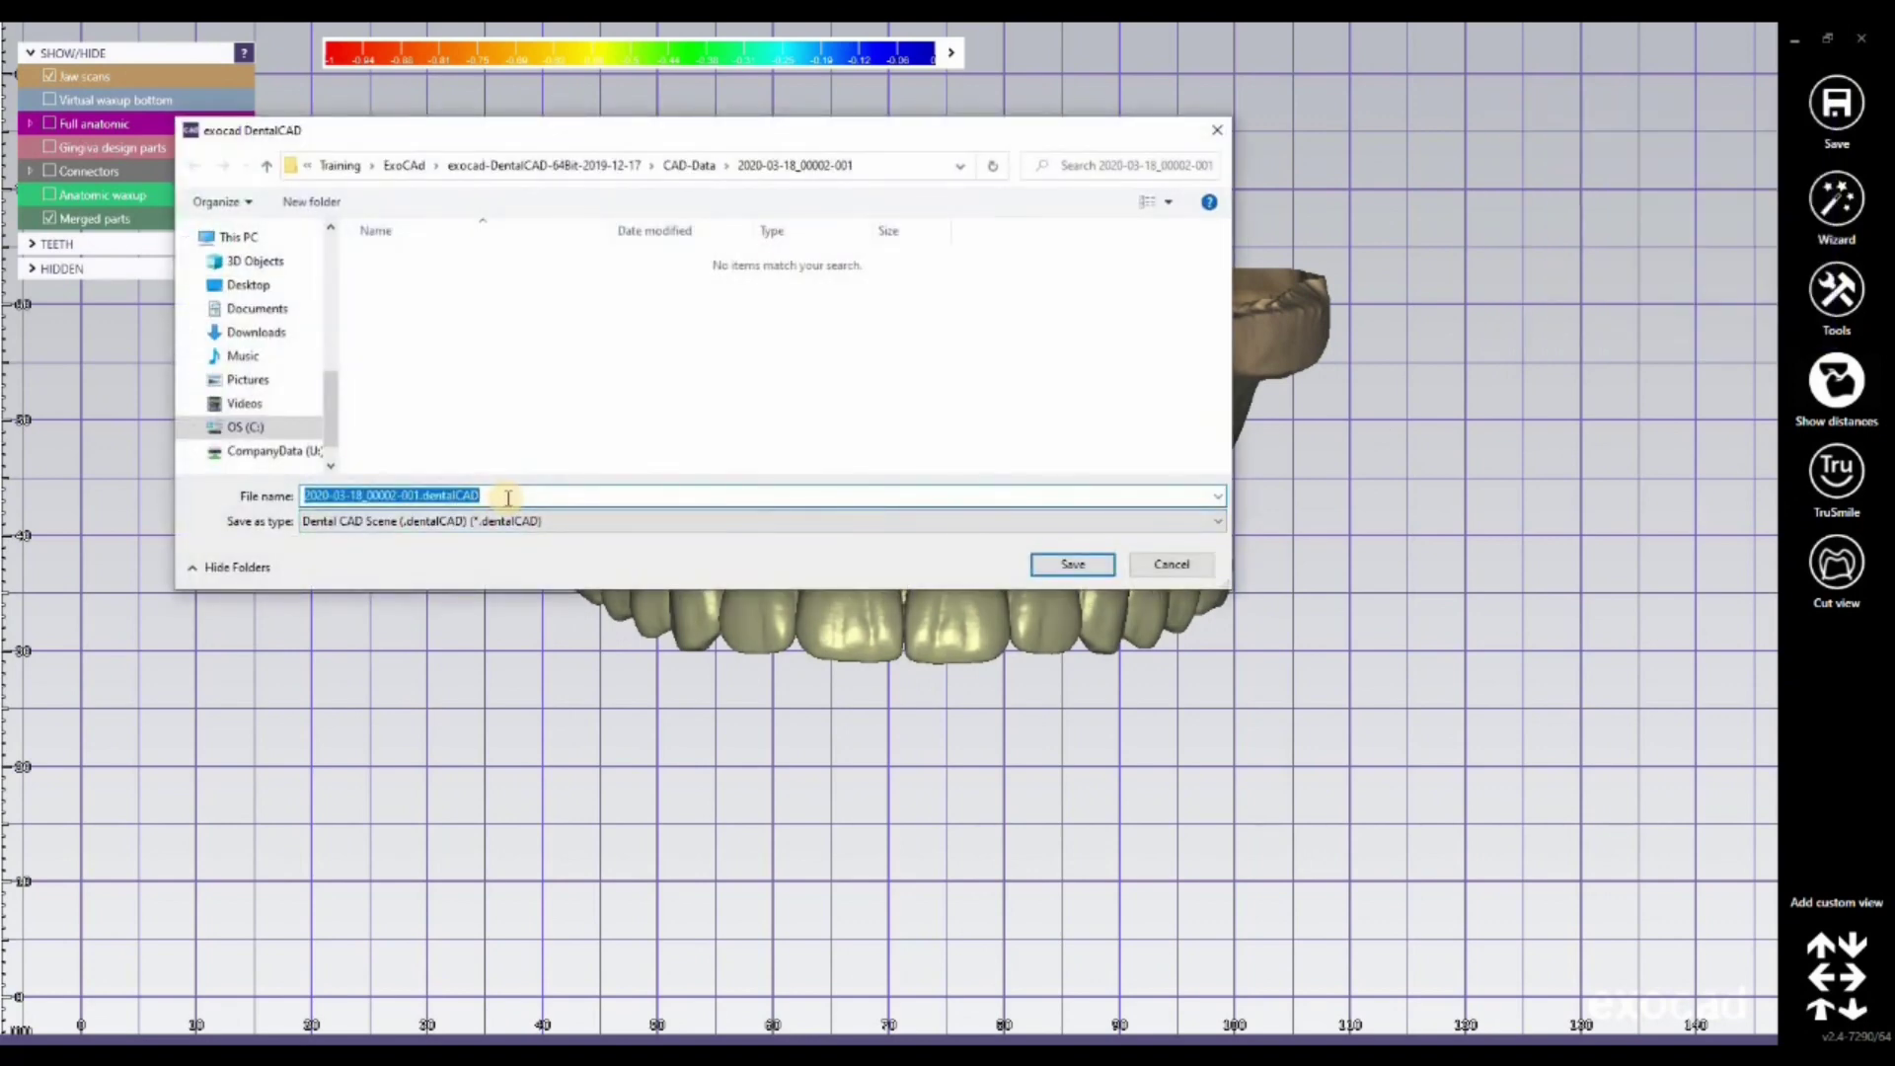
Step: Save the scene as Denture_base_to_be_cutout
{"action": "key", "text": "BackSpace"}
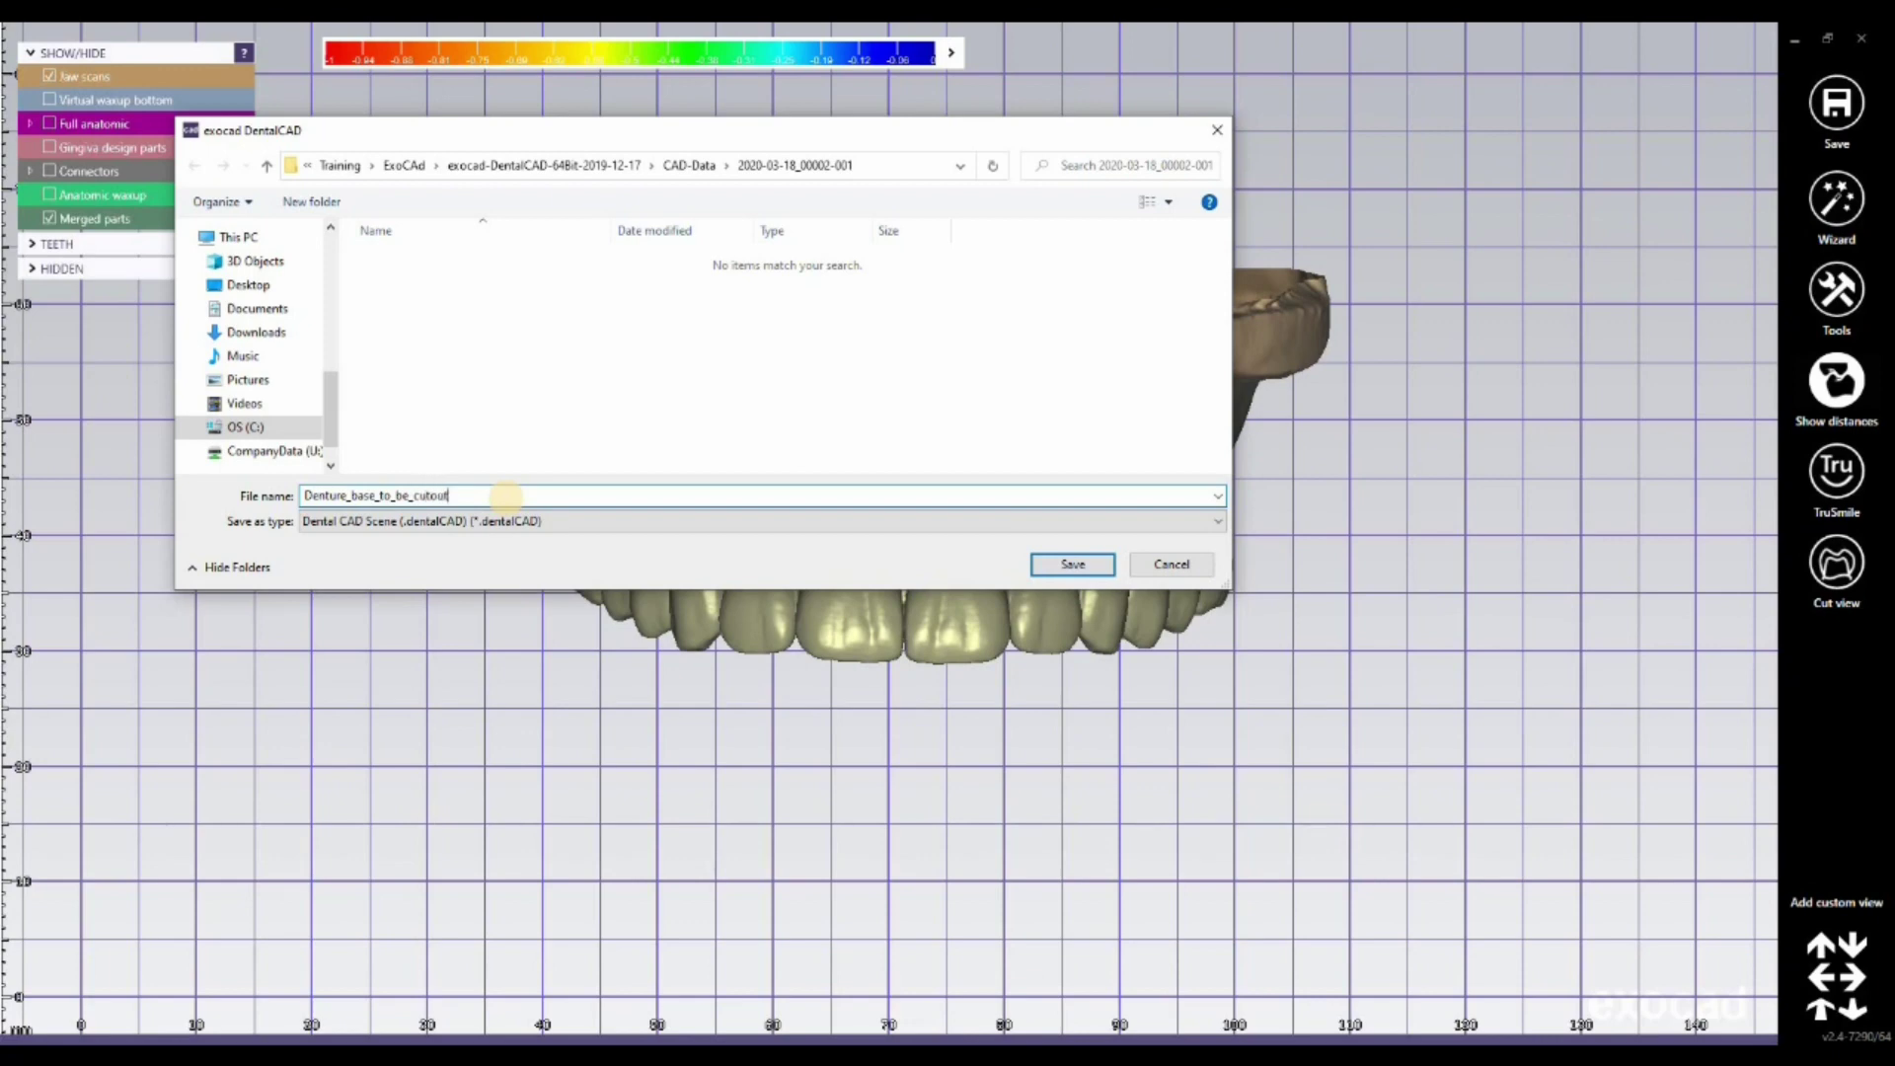
{"action": "key", "text": "Return"}
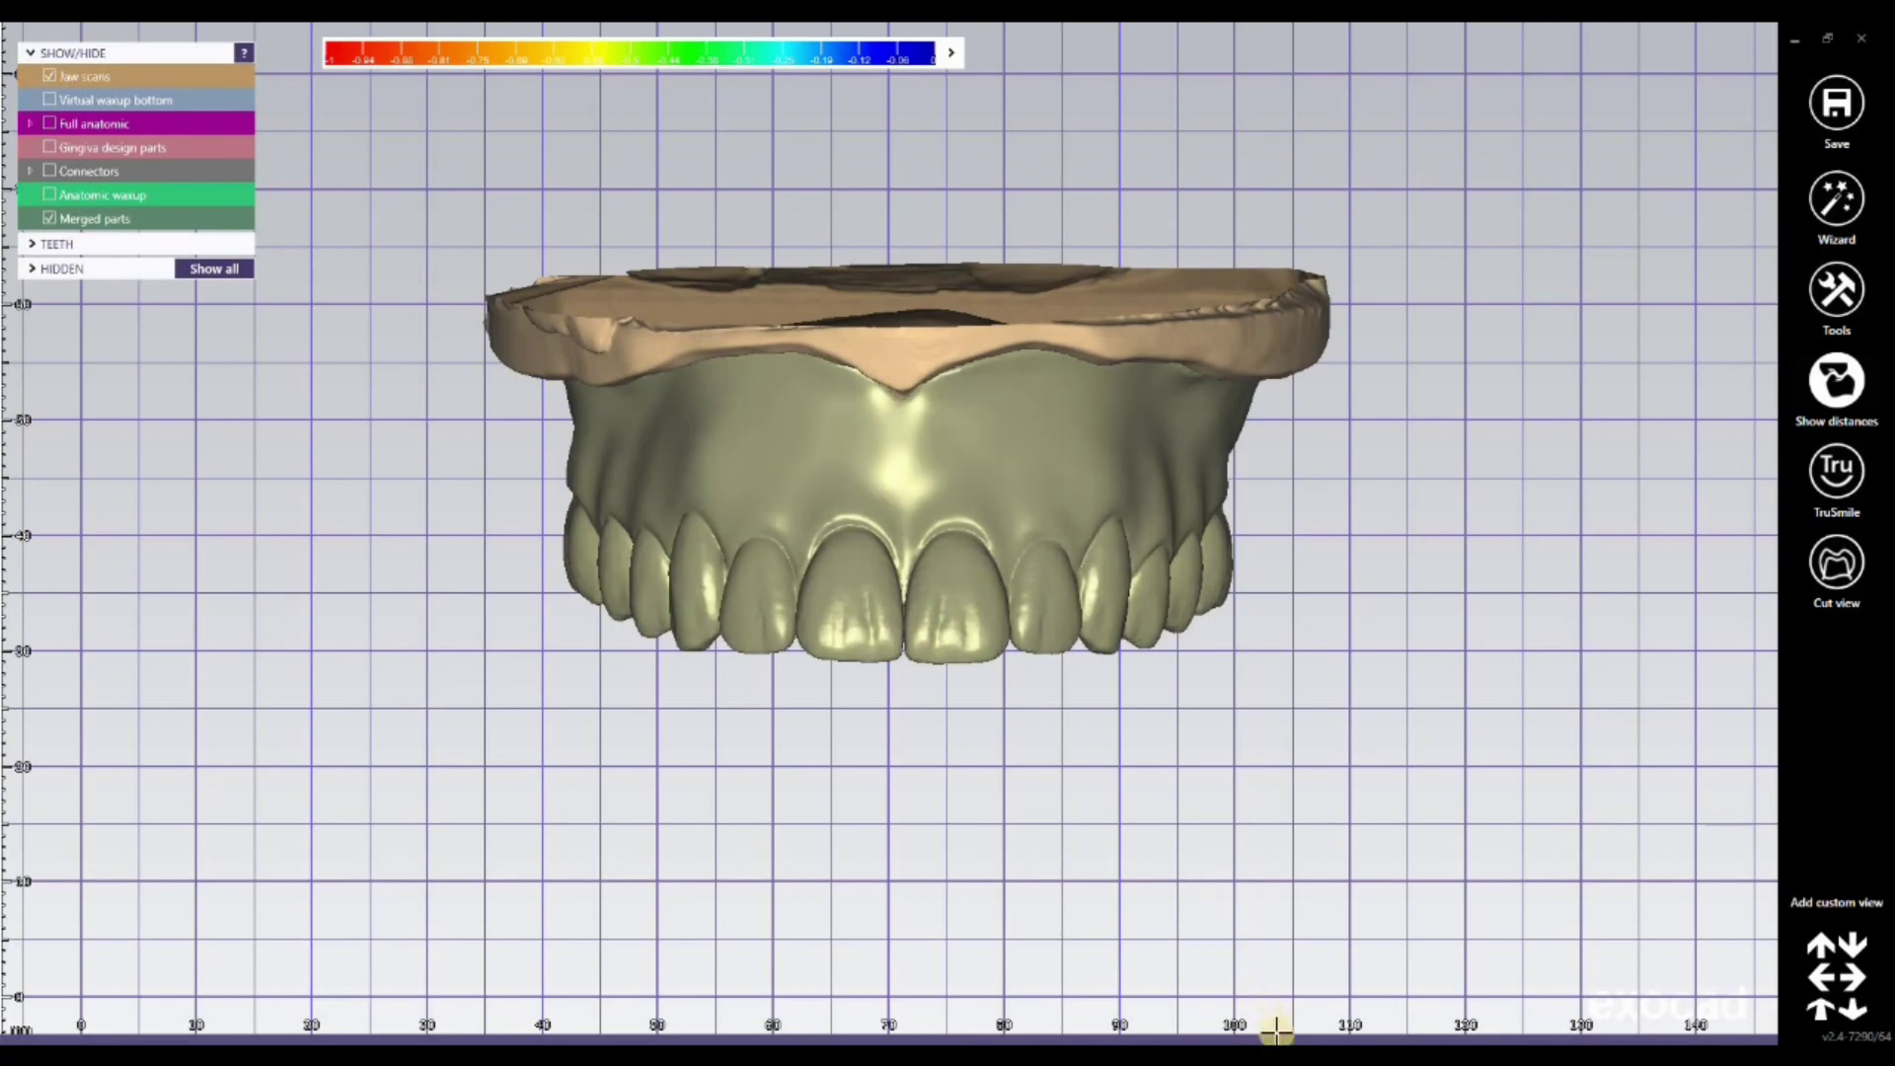
Step: Delete the Merged parts, Waxup parts and Gingiva design reconstructions, confirming each deletion
{"action": "mouse_move", "coordinate": [1281, 1034]}
{"action": "left_click", "coordinate": [1714, 964]}
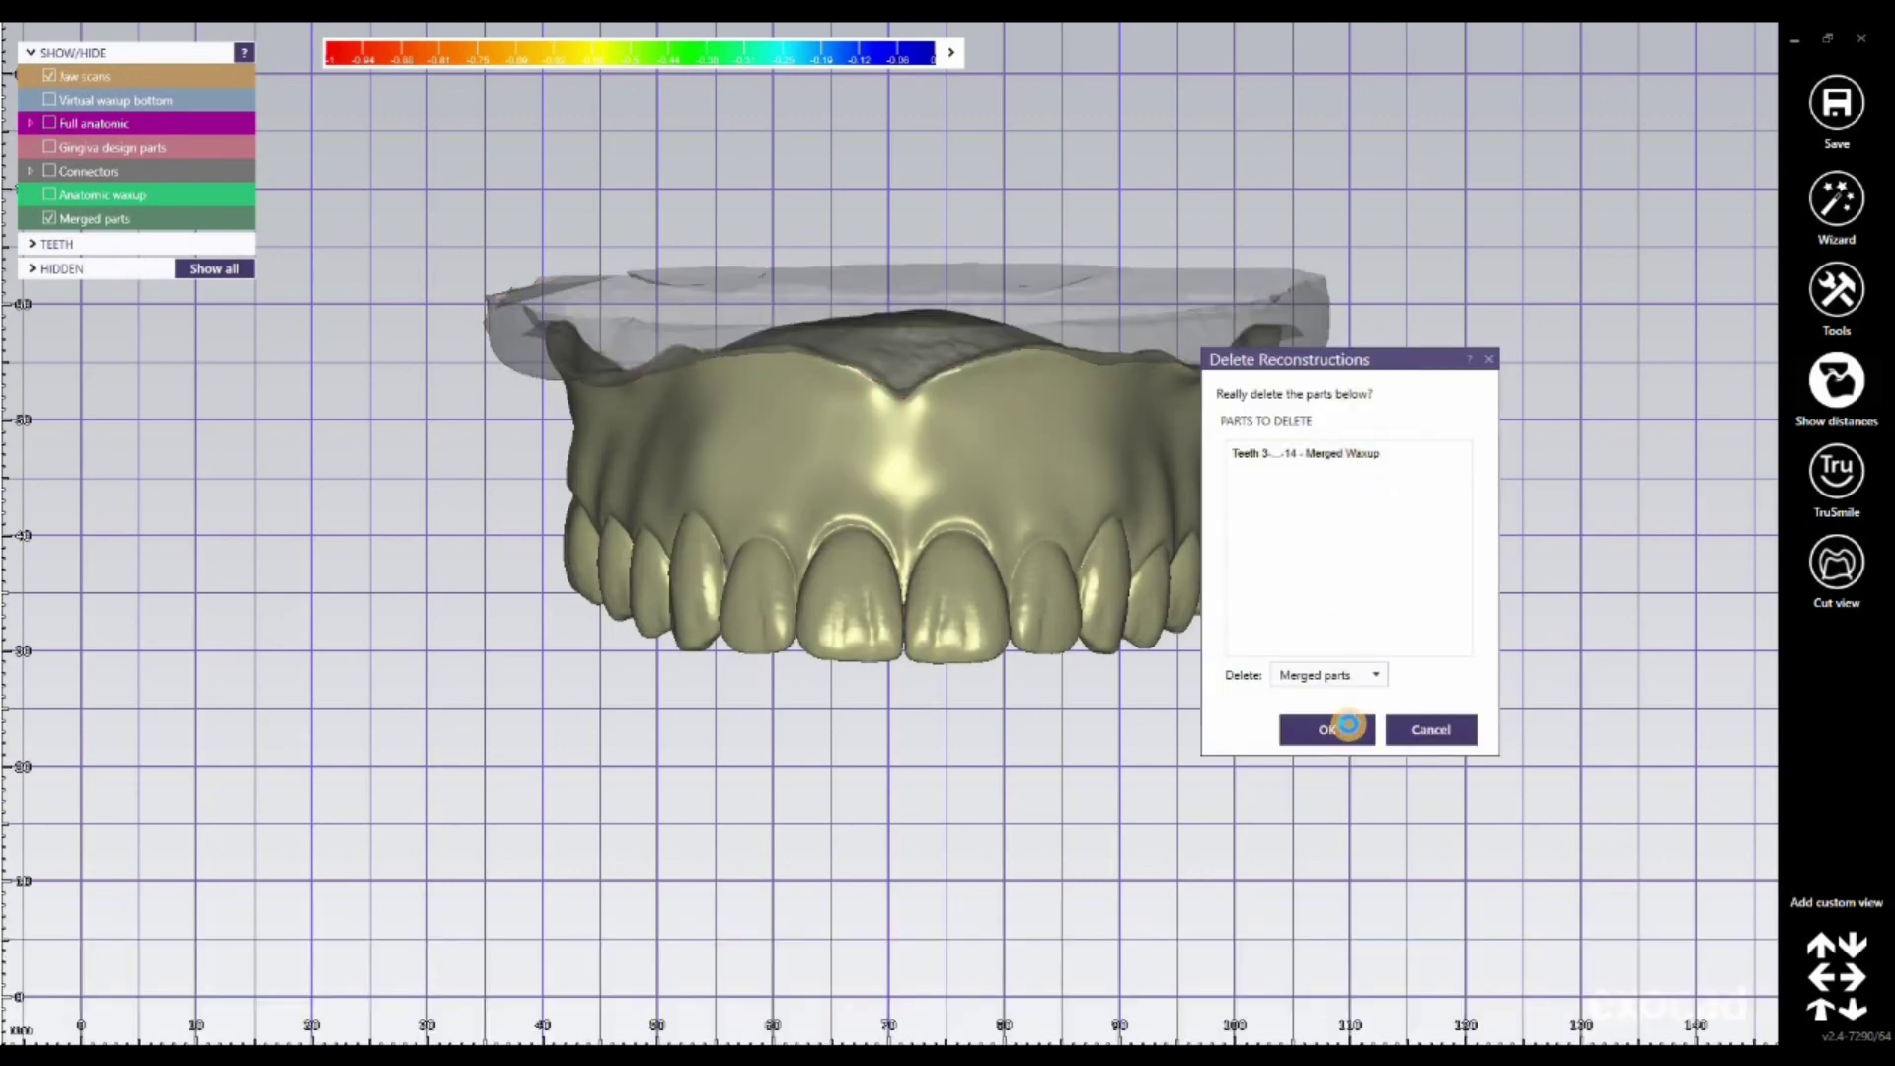
{"action": "left_click", "coordinate": [1335, 729]}
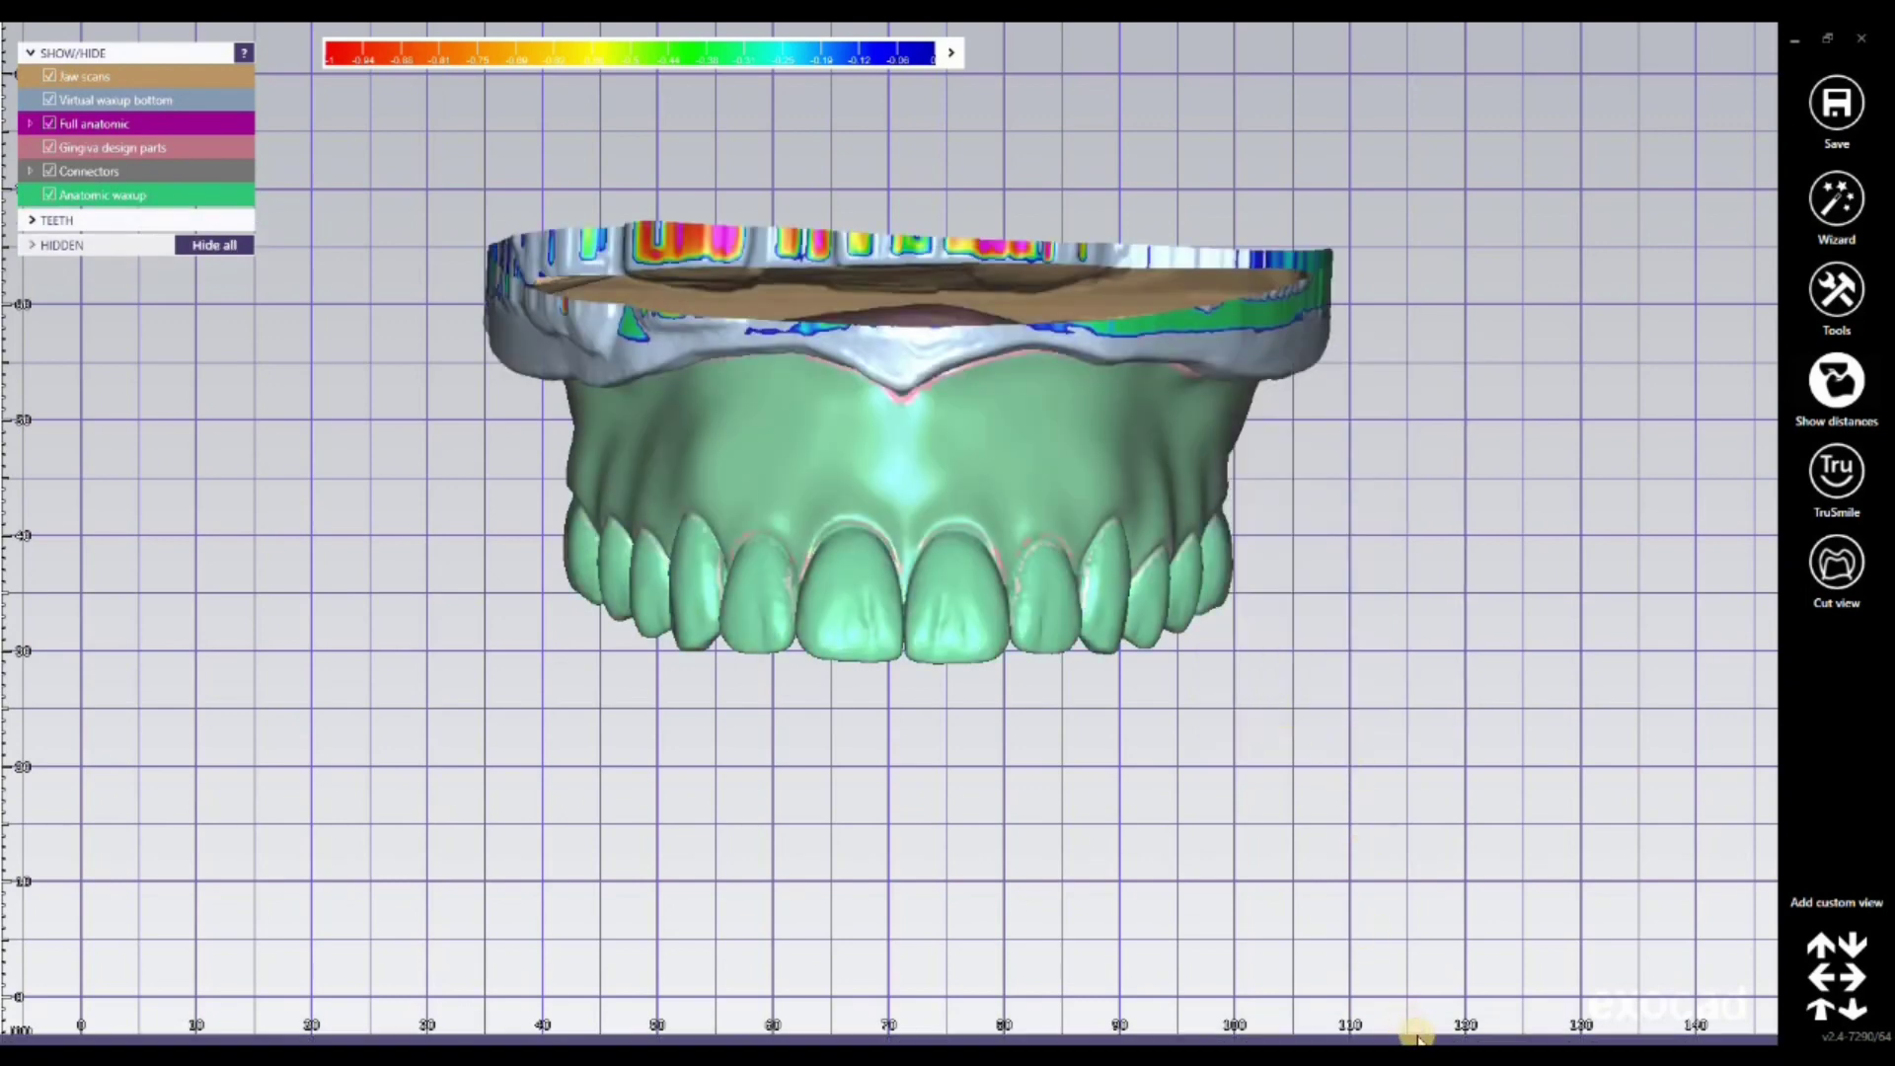
{"action": "mouse_move", "coordinate": [1678, 1005]}
{"action": "left_click", "coordinate": [1713, 964]}
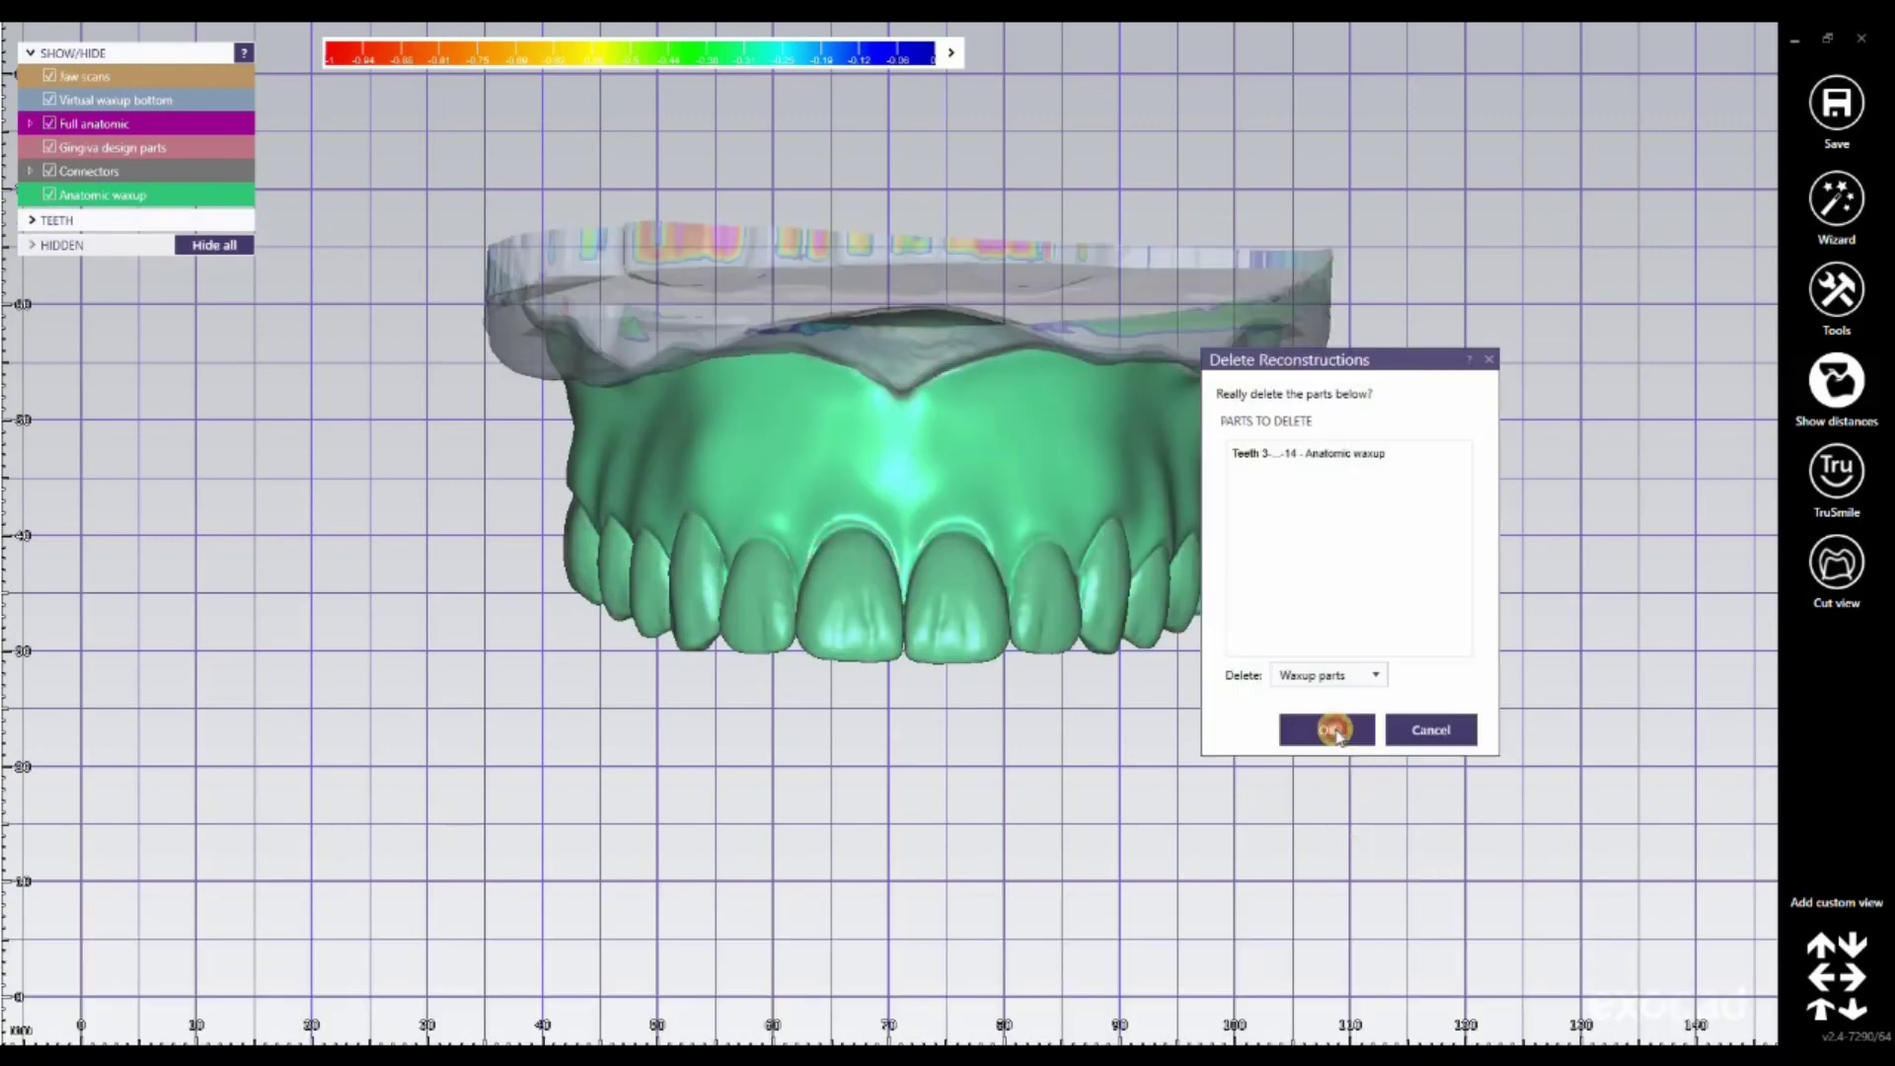
{"action": "key", "text": "Return"}
{"action": "mouse_move", "coordinate": [1365, 1031]}
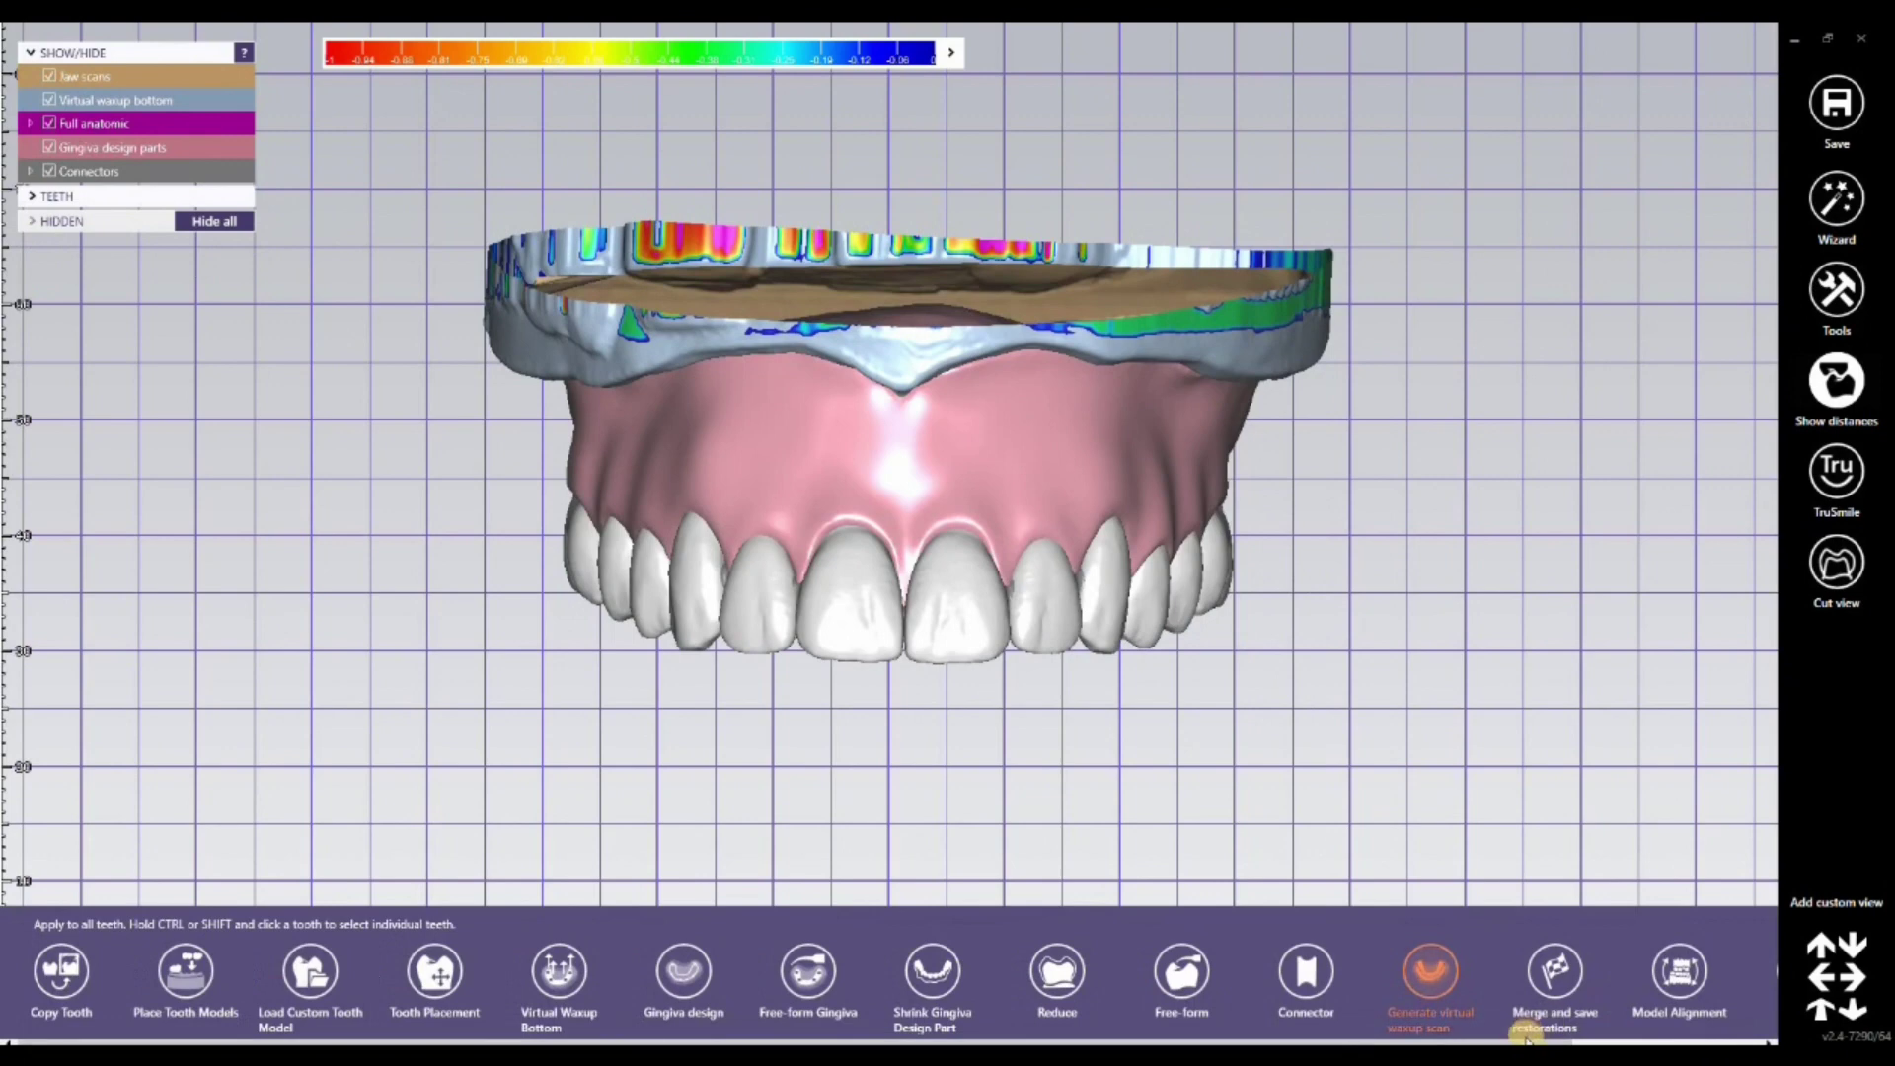
{"action": "mouse_move", "coordinate": [1723, 965]}
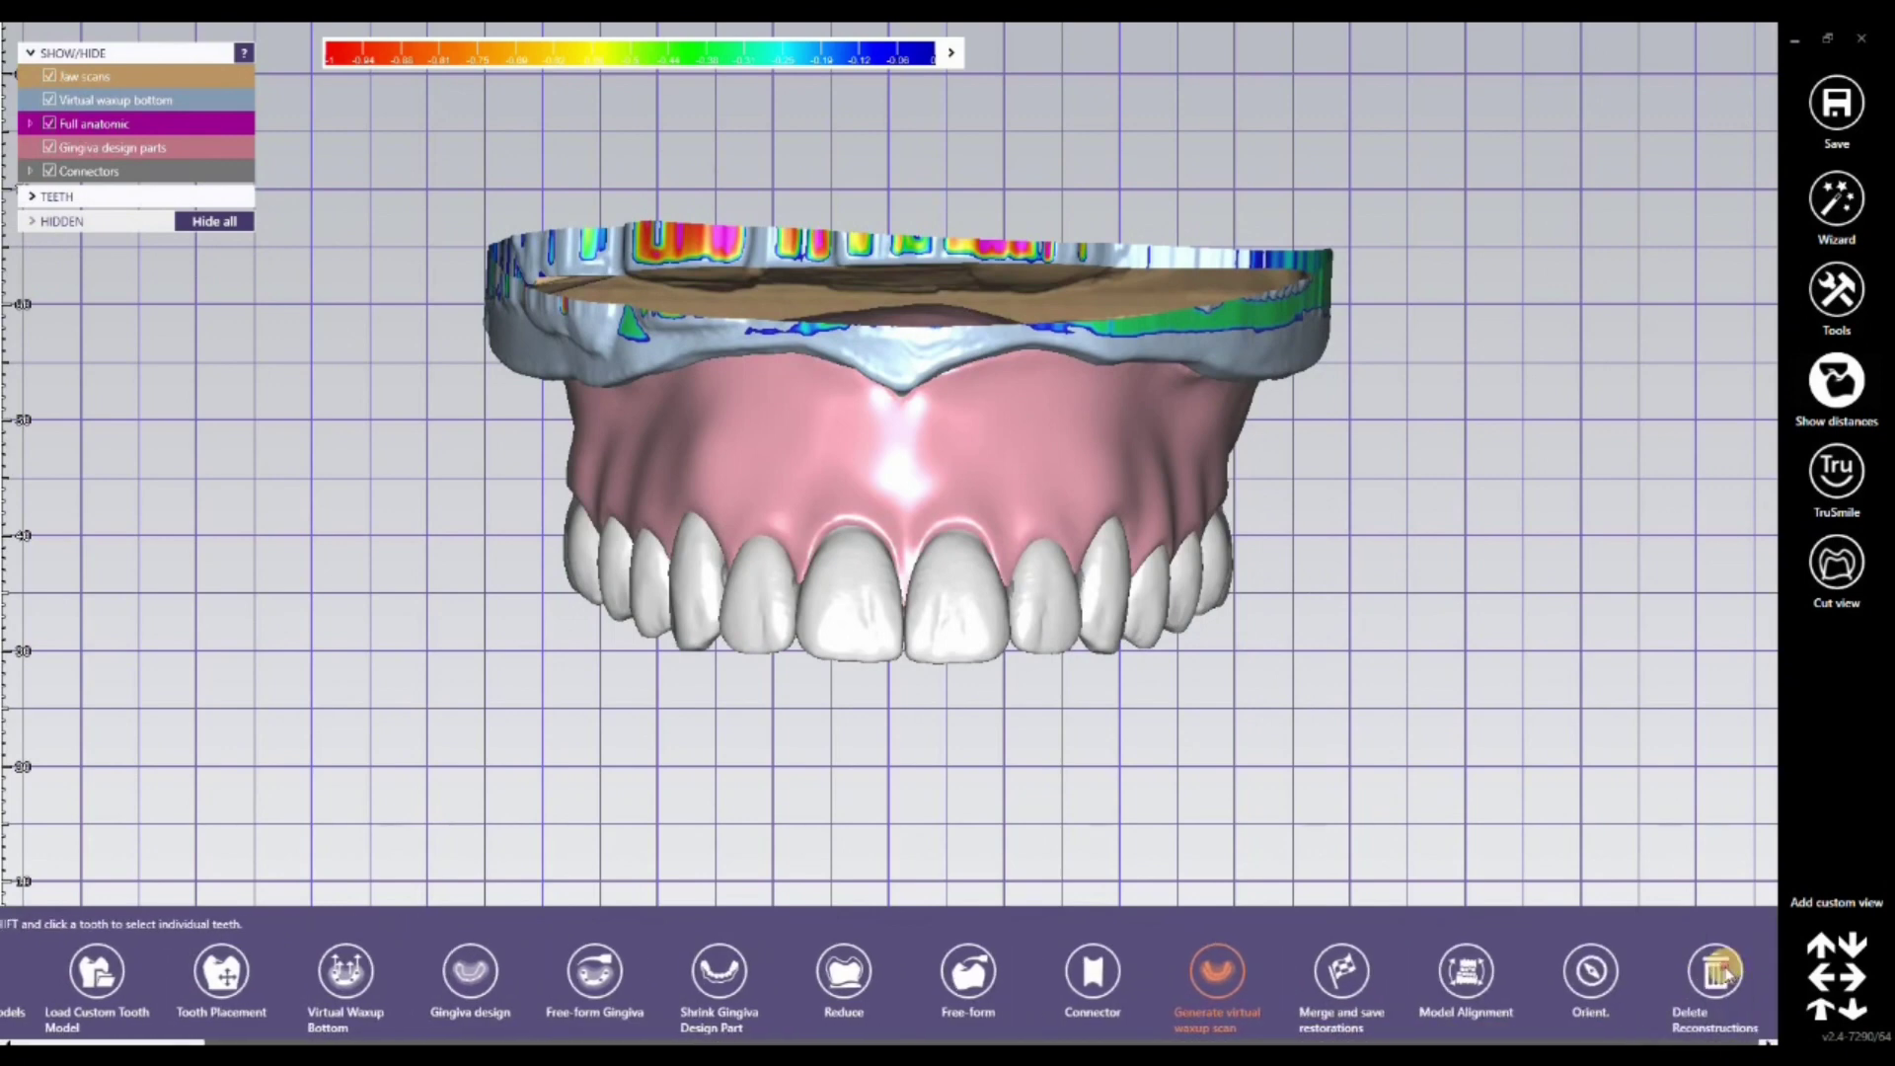
{"action": "left_click", "coordinate": [1719, 963]}
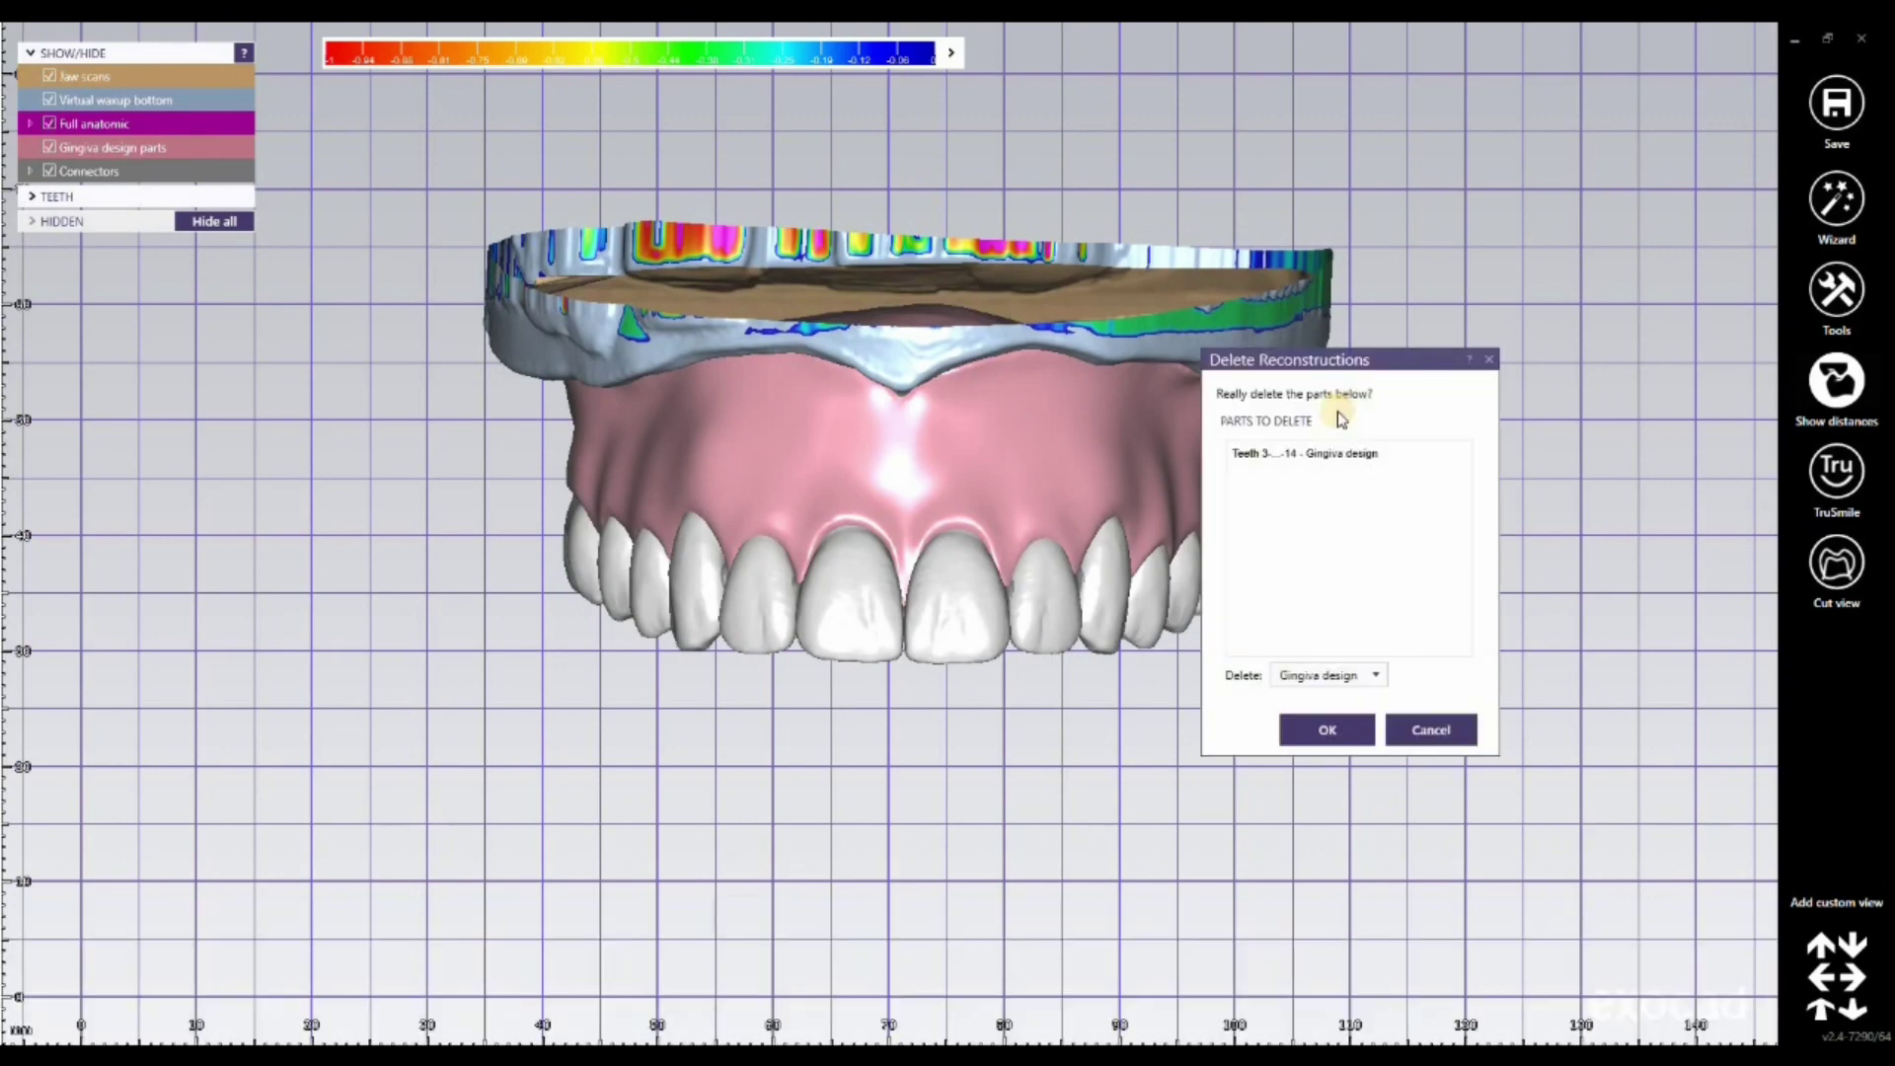
{"action": "left_click", "coordinate": [1348, 732]}
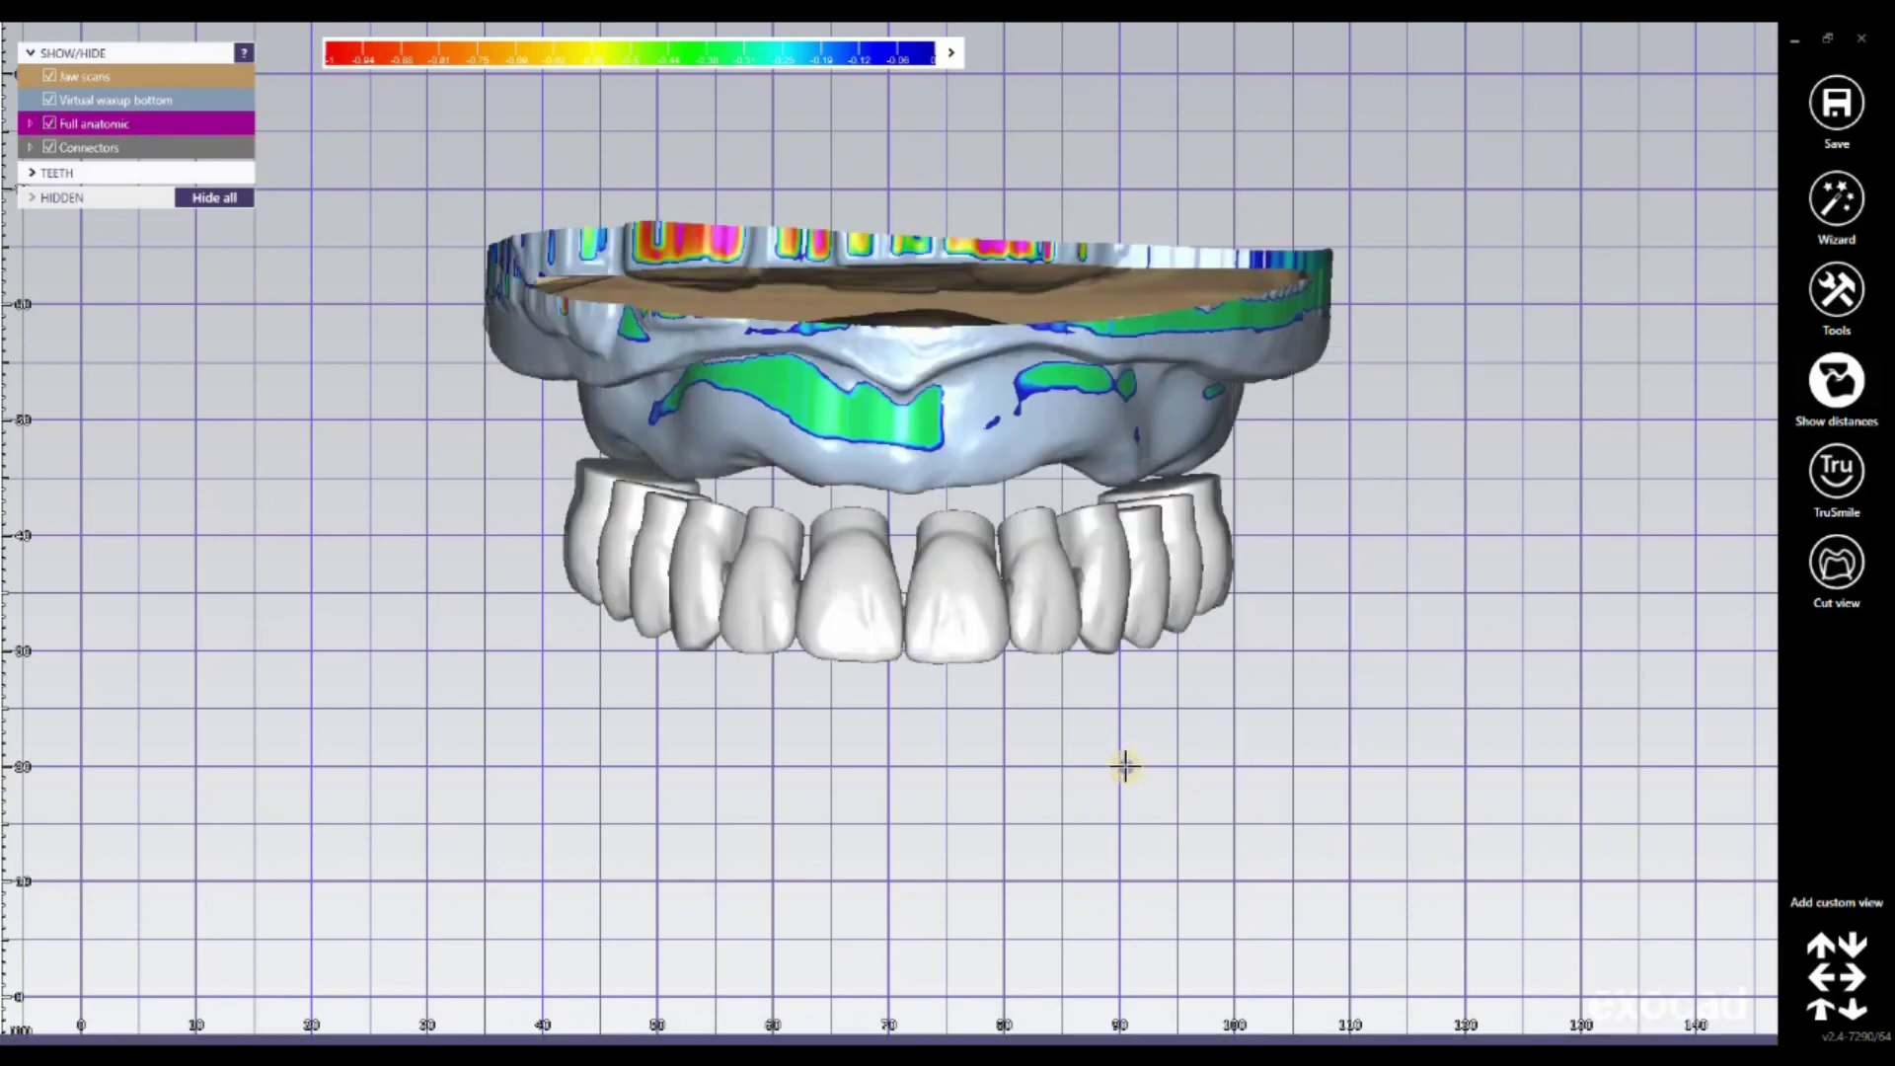
Step: Hide the waxup bottom and jaw scan, then merge teeth 3–14 into one merged bridge part
{"action": "left_click", "coordinate": [50, 100]}
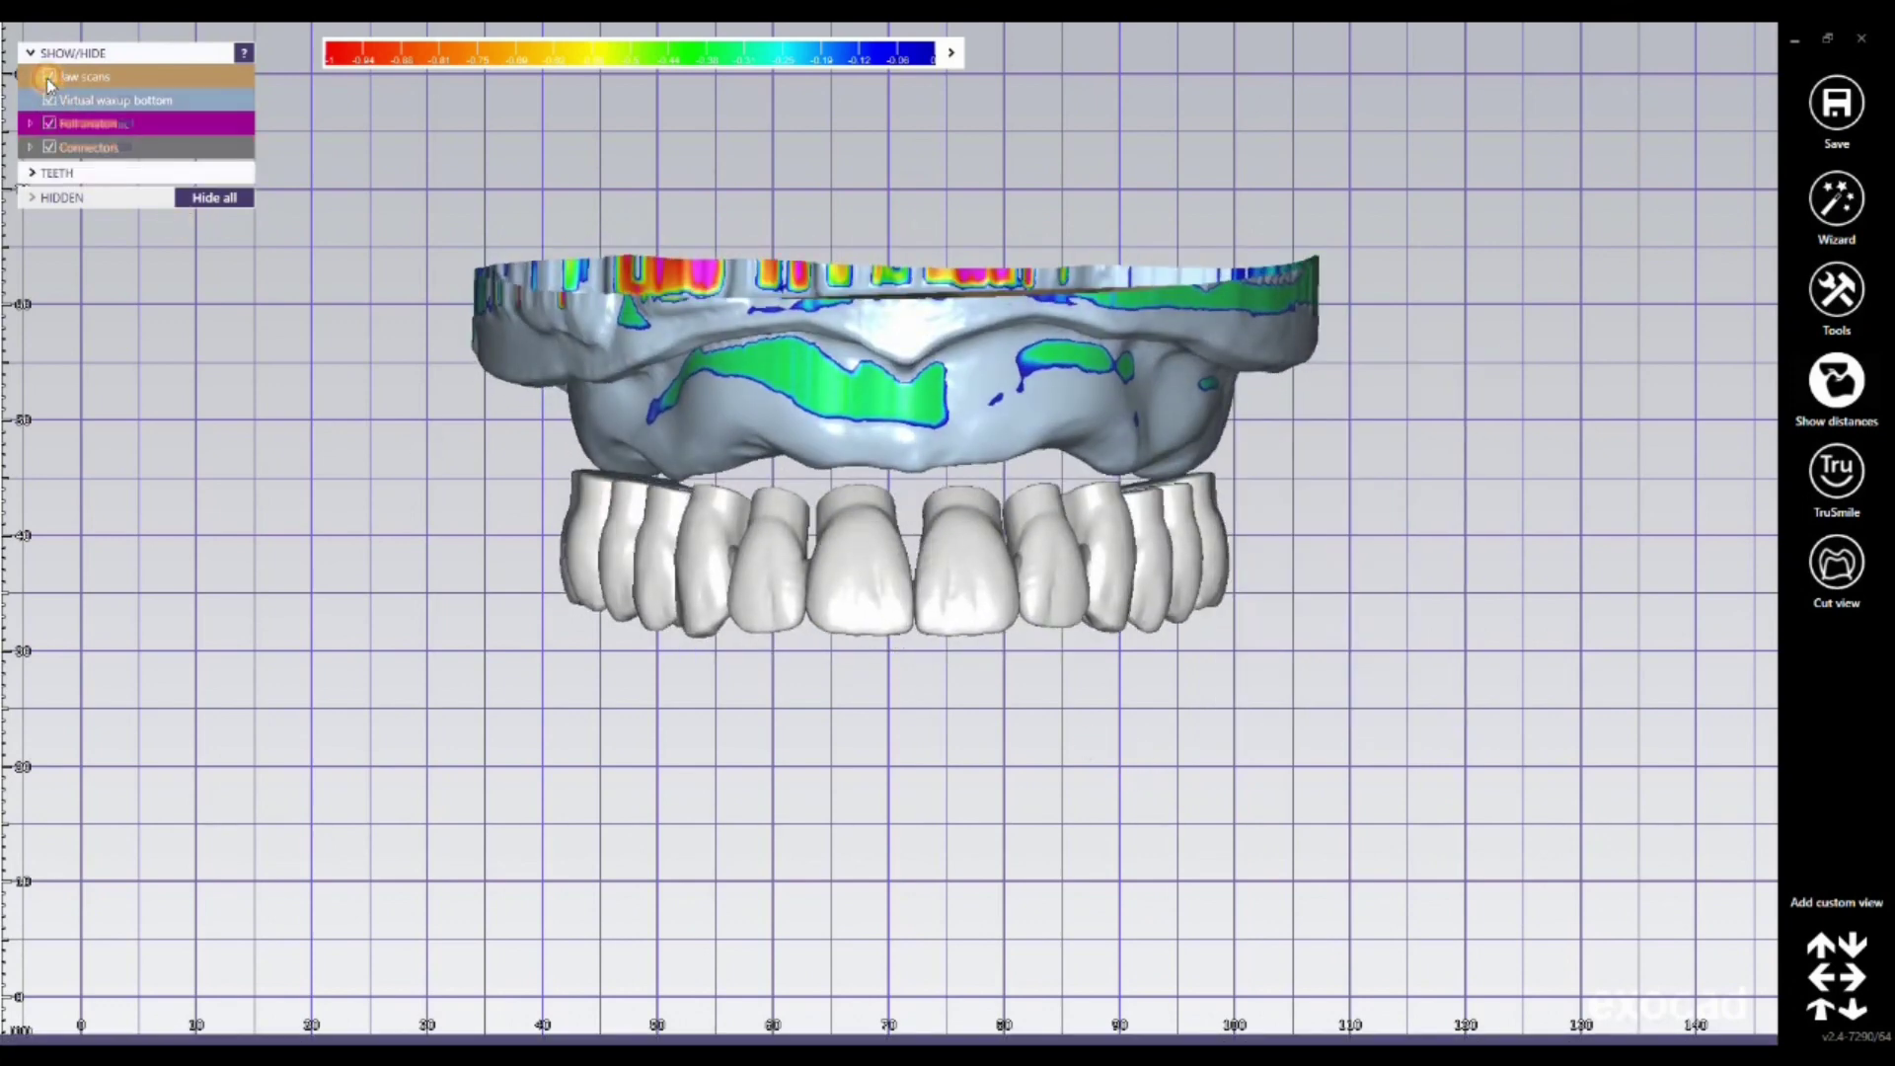
{"action": "left_click", "coordinate": [783, 312], "text": "ctrl+shift"}
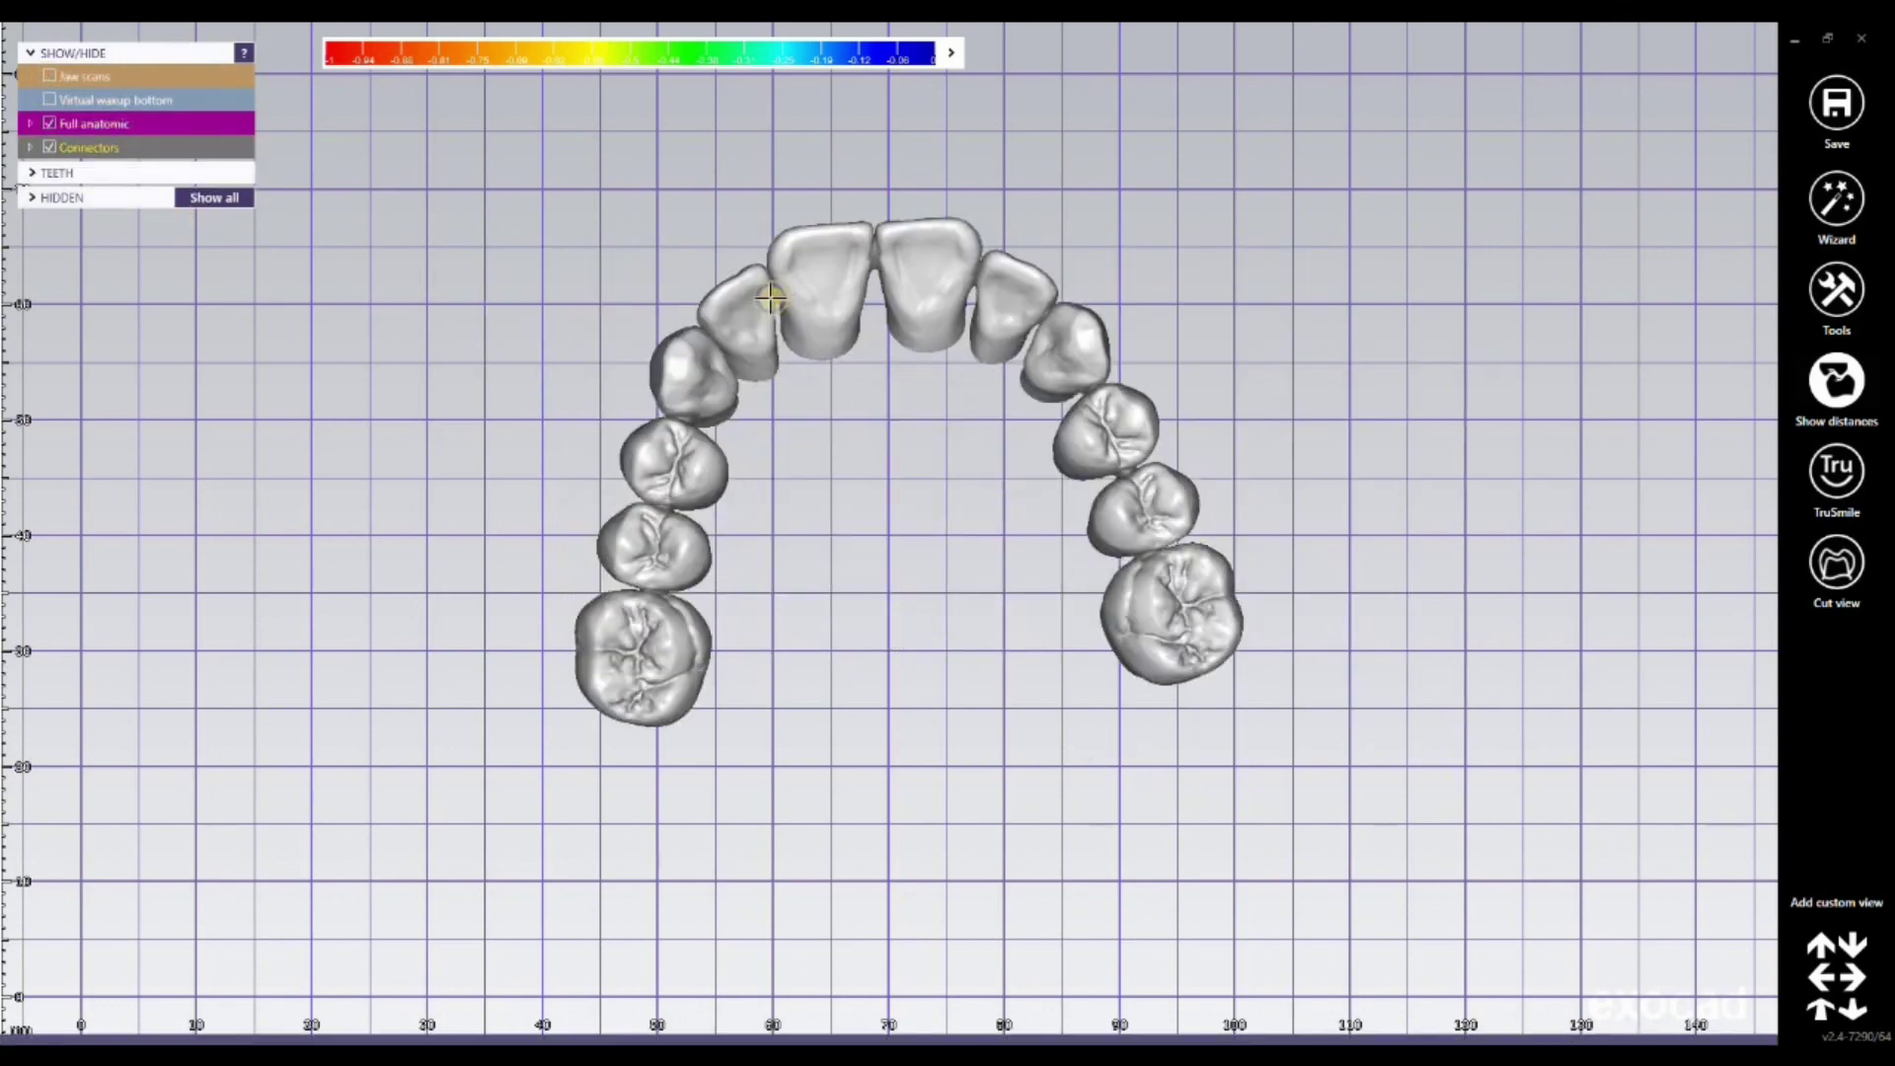
{"action": "right_click", "coordinate": [1347, 387]}
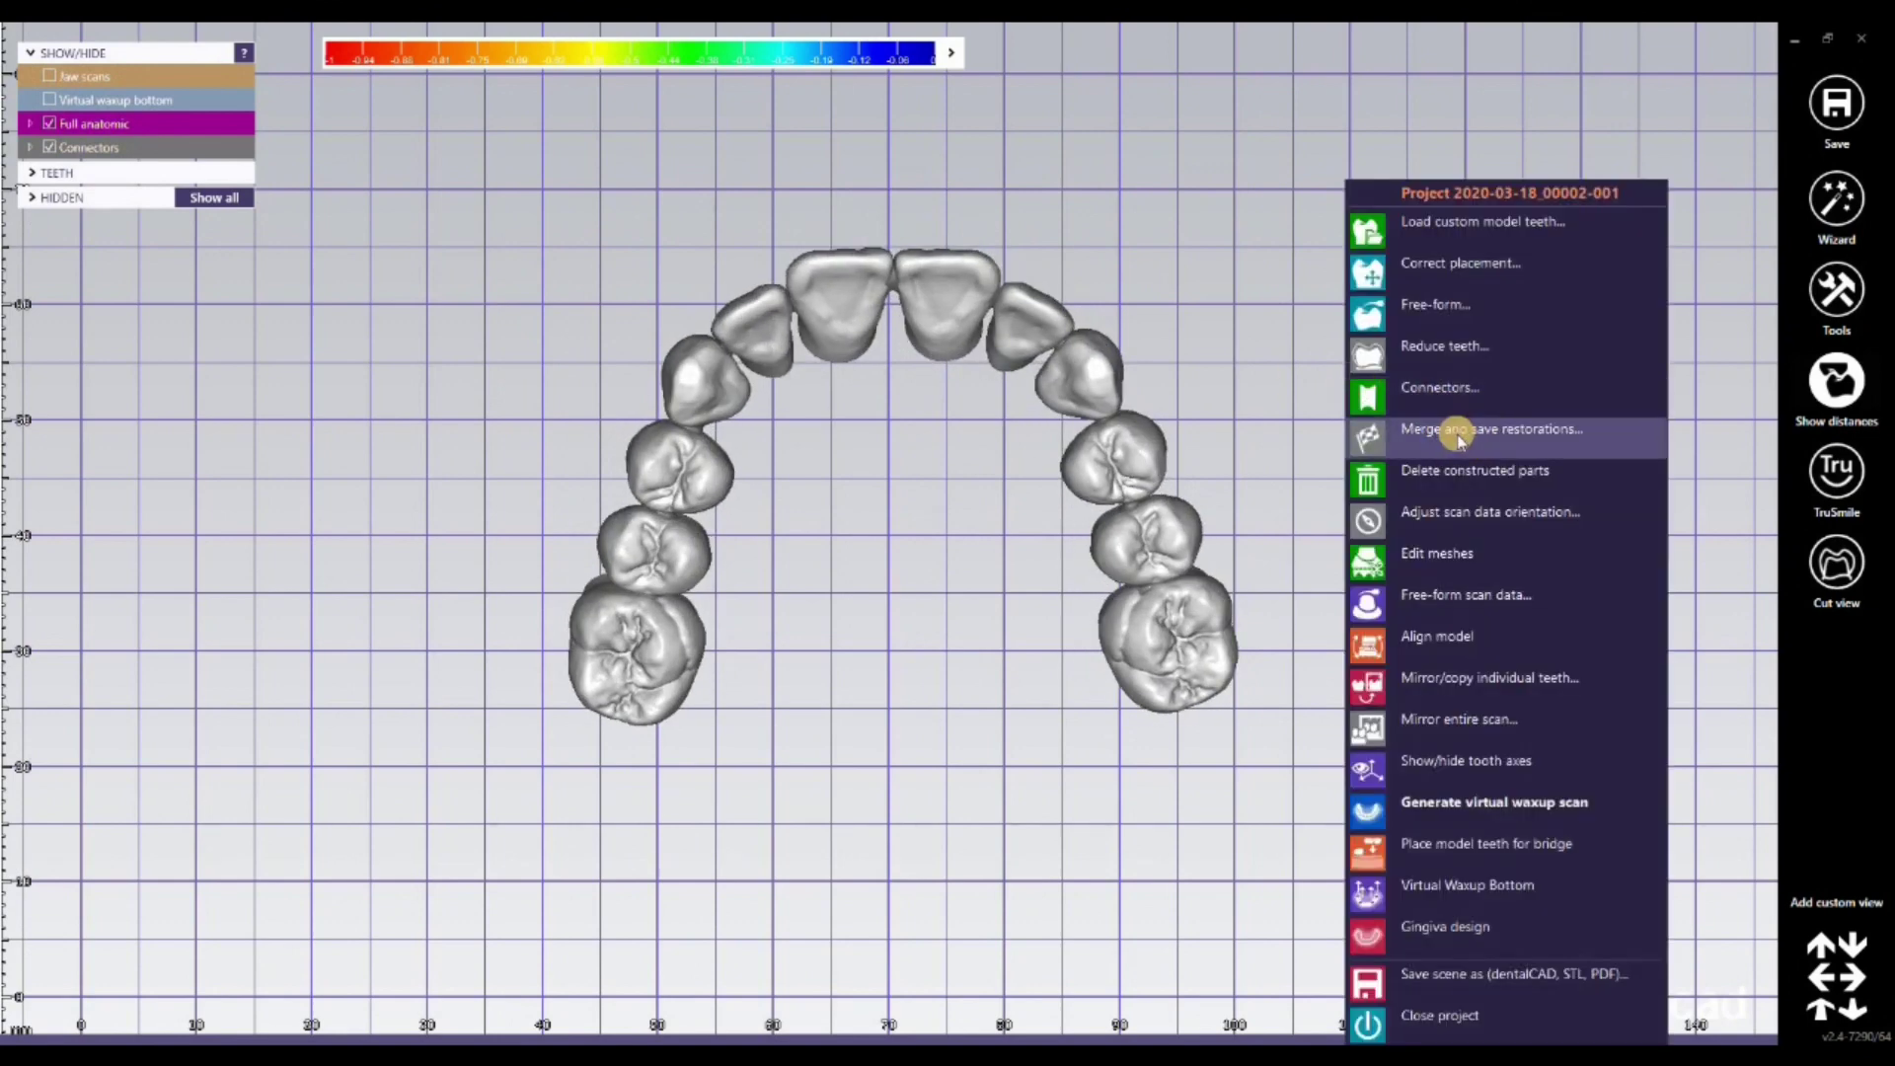
{"action": "left_click", "coordinate": [1455, 431]}
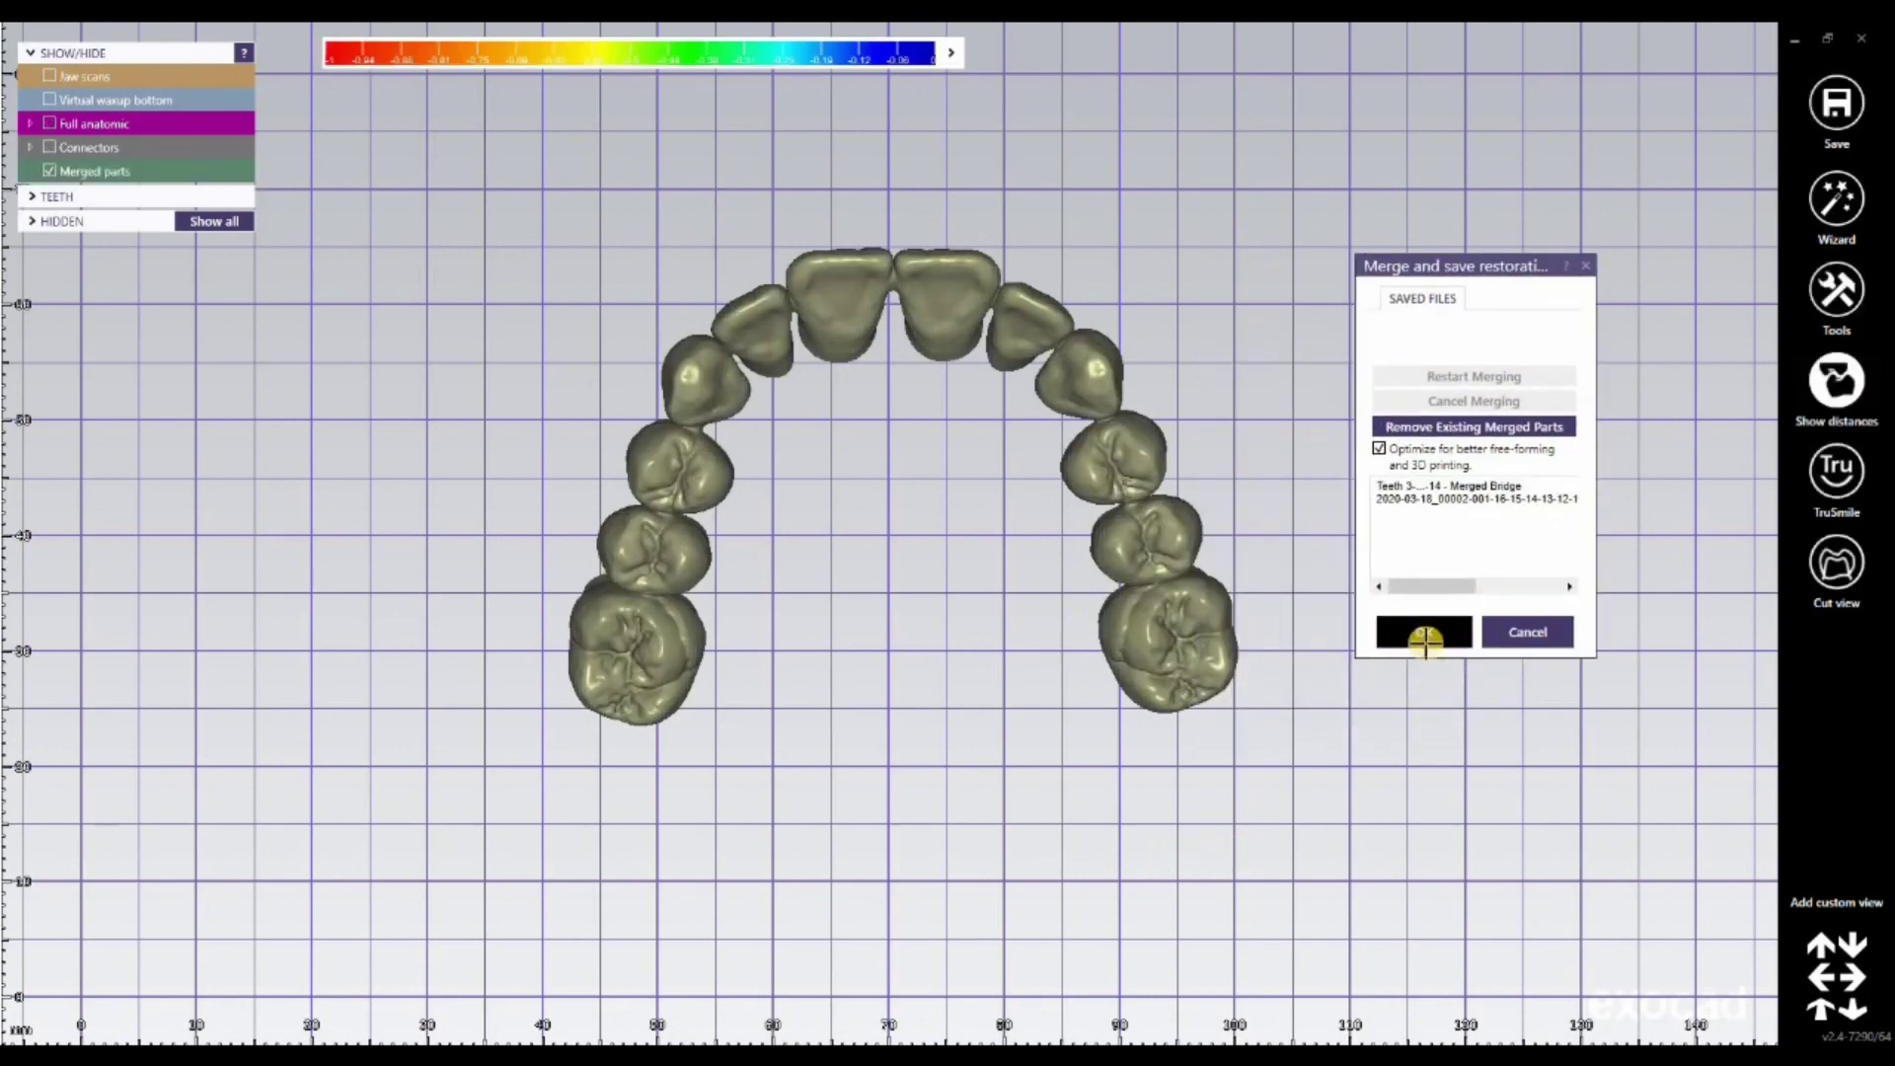
{"action": "left_click", "coordinate": [1420, 640]}
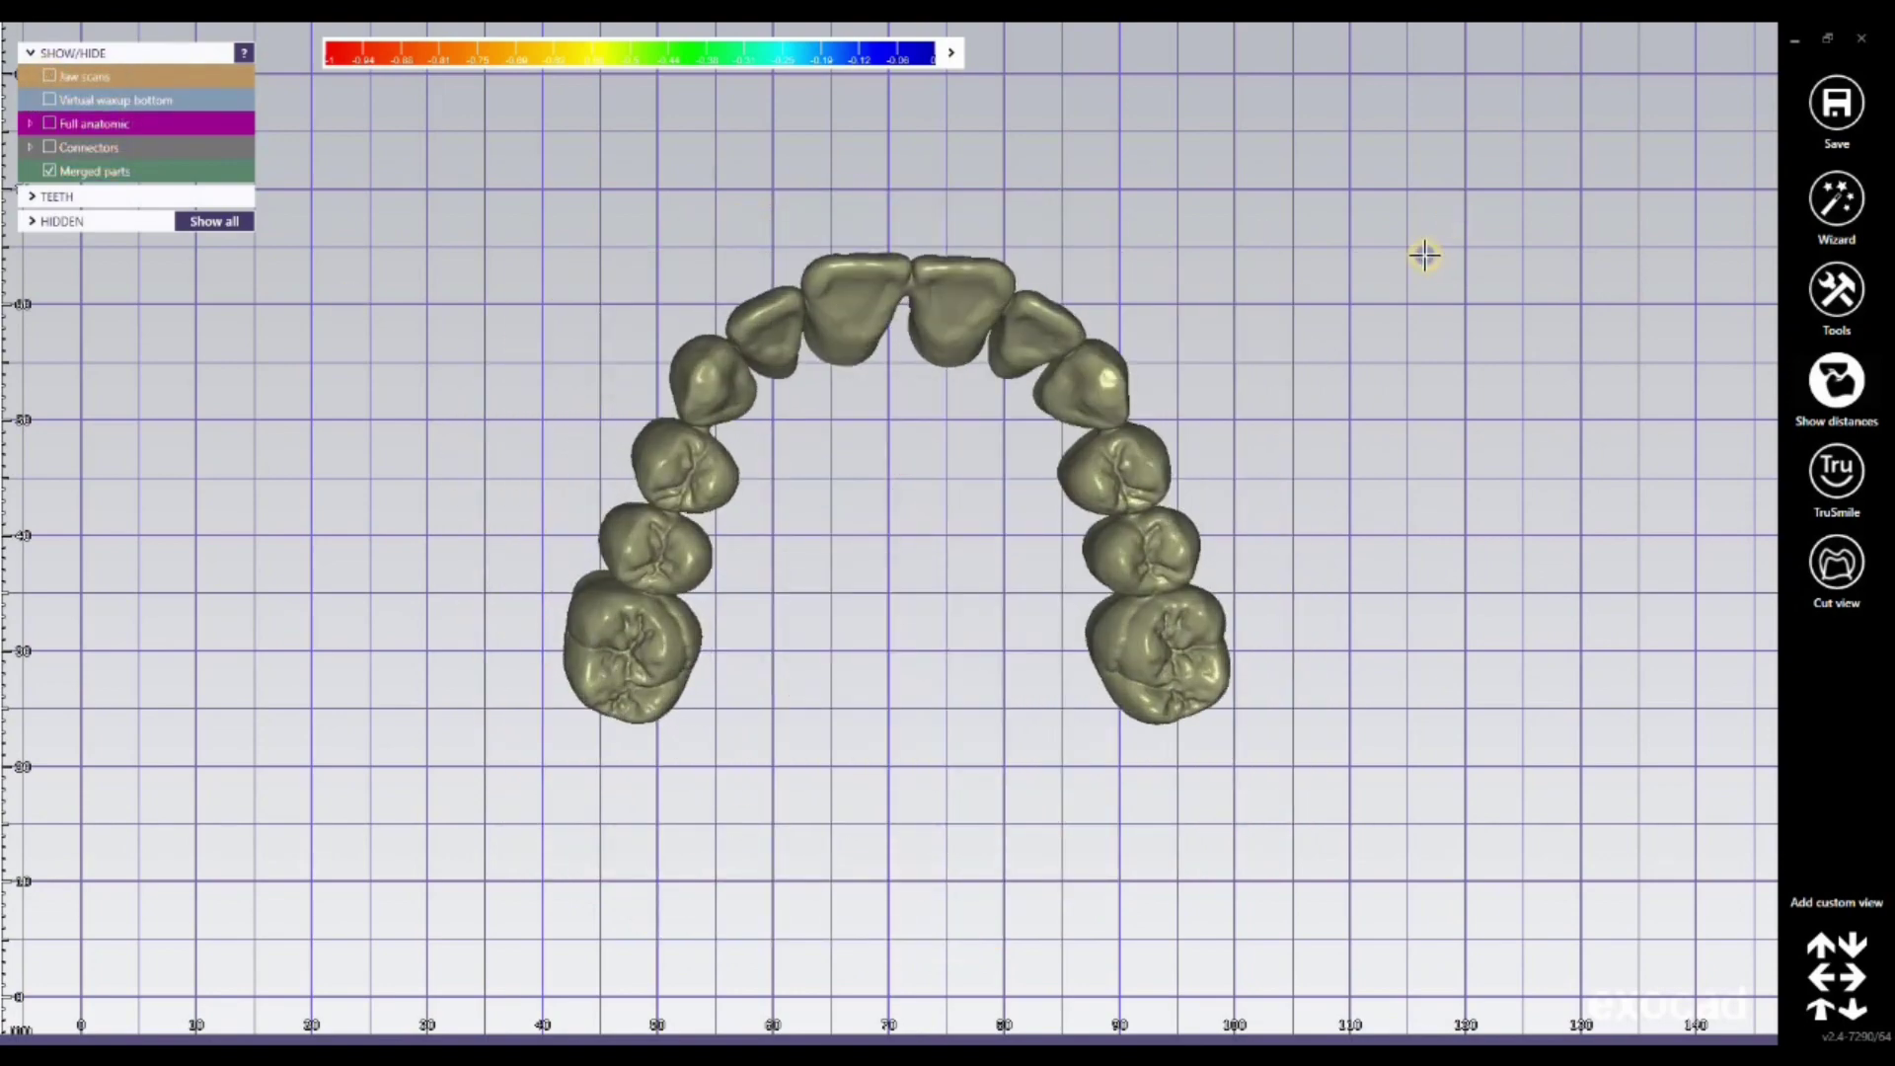
{"action": "left_click", "coordinate": [1836, 102]}
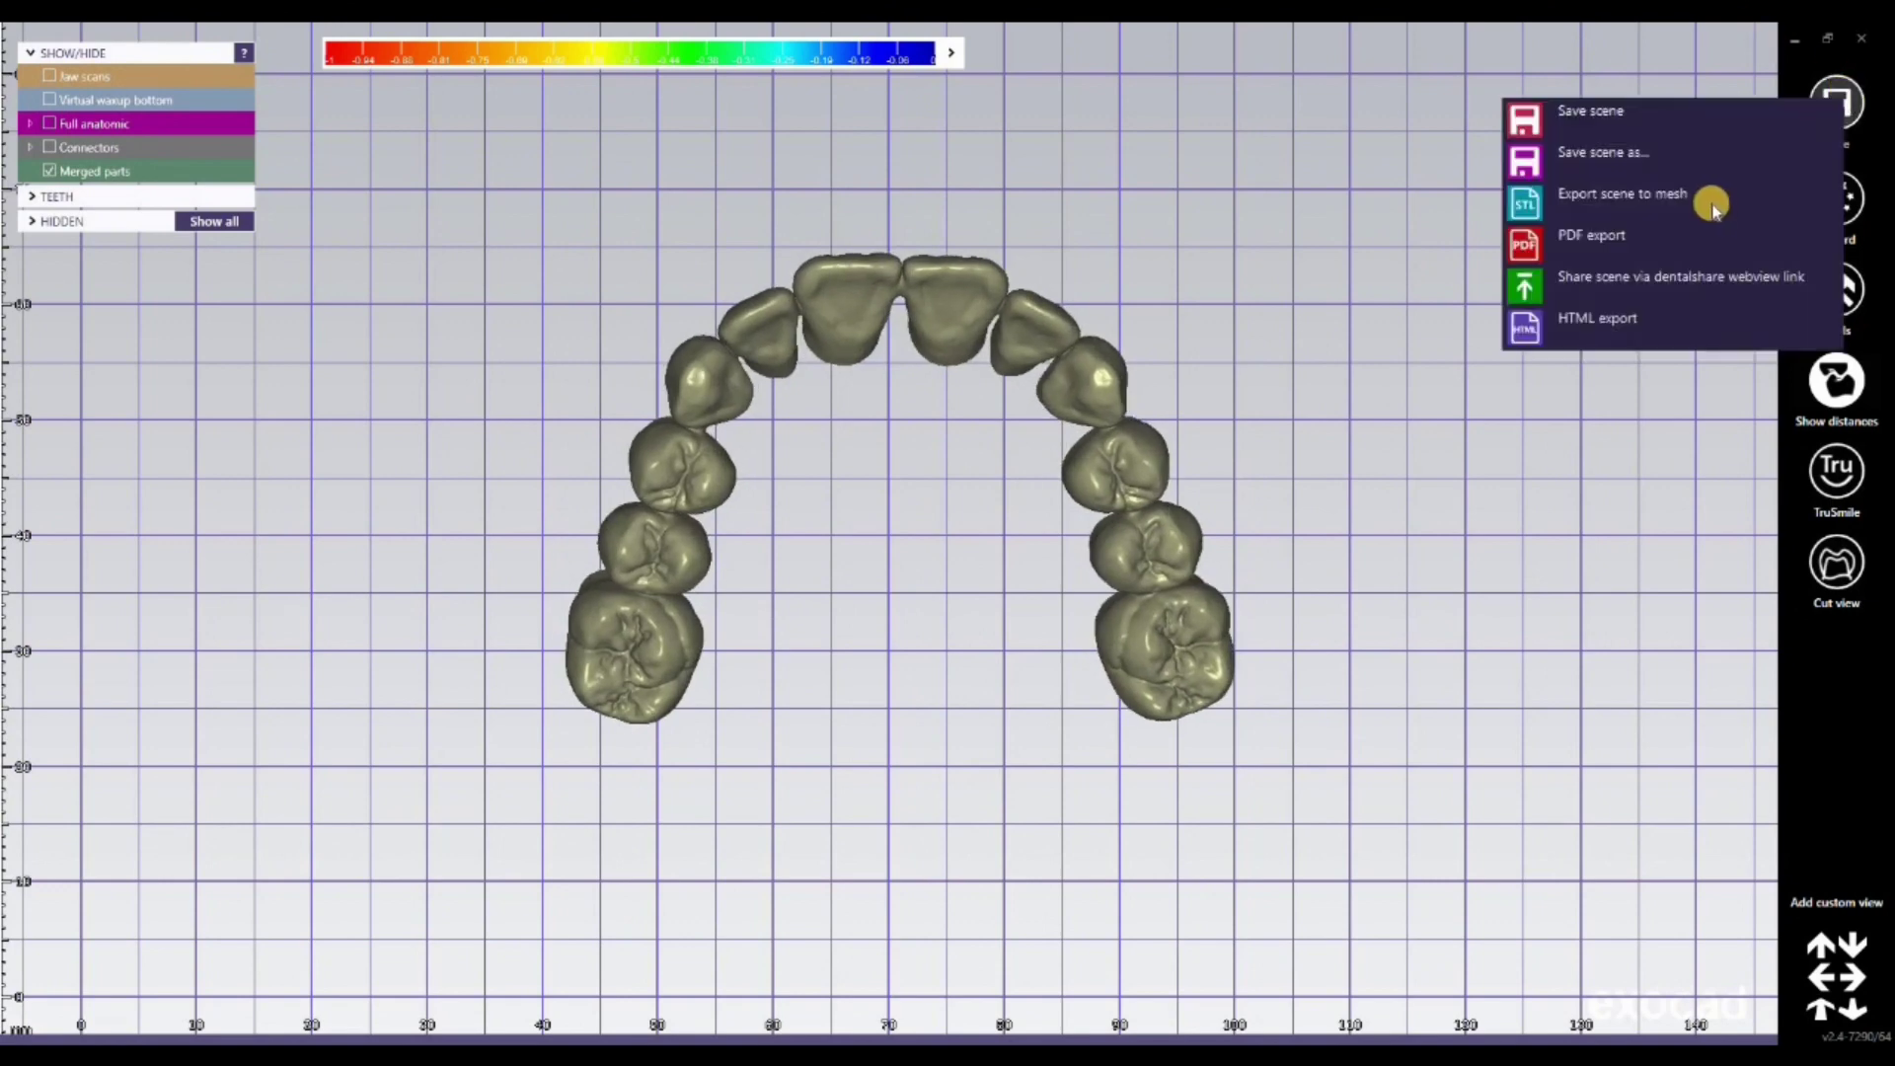
Step: Export the visible merged teeth as a plain STL to Desktop\Denture Extracted in original coordinates
{"action": "left_click", "coordinate": [1678, 156]}
{"action": "left_click", "coordinate": [621, 523]}
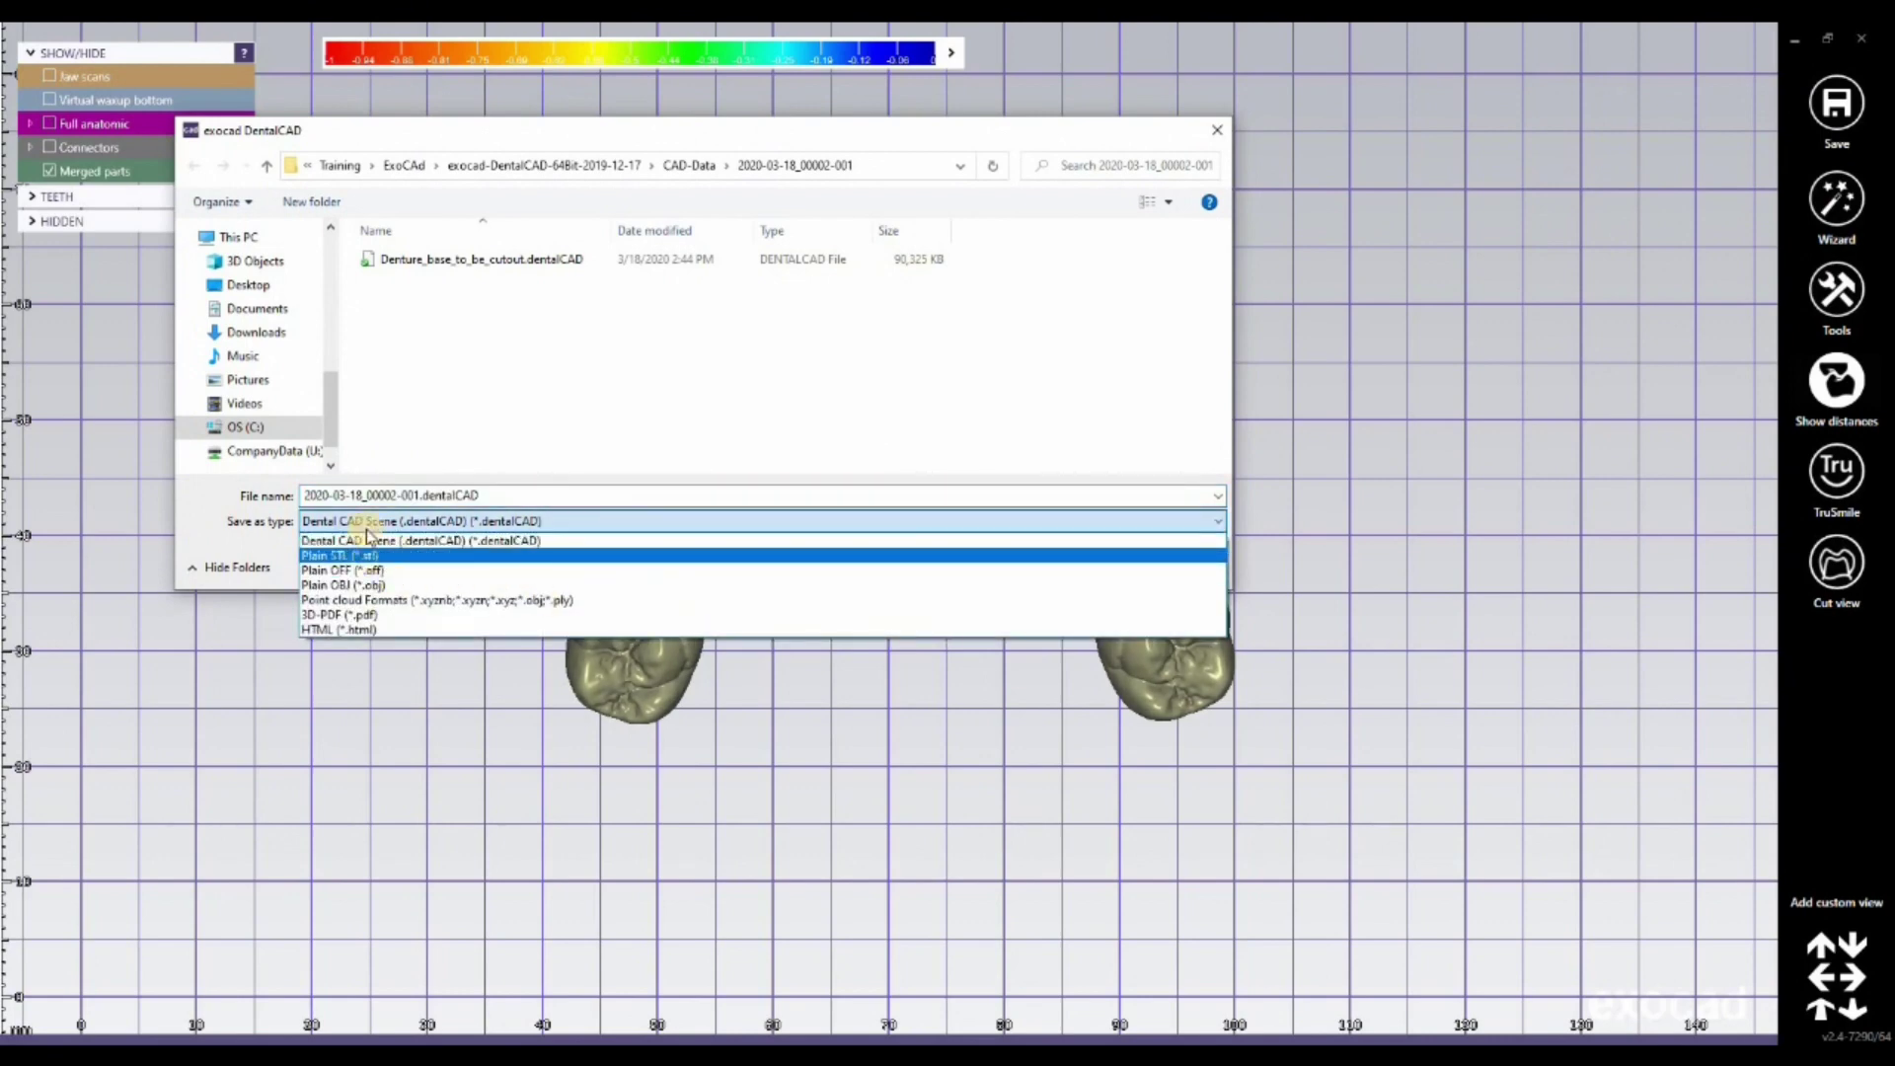
{"action": "left_click", "coordinate": [367, 555]}
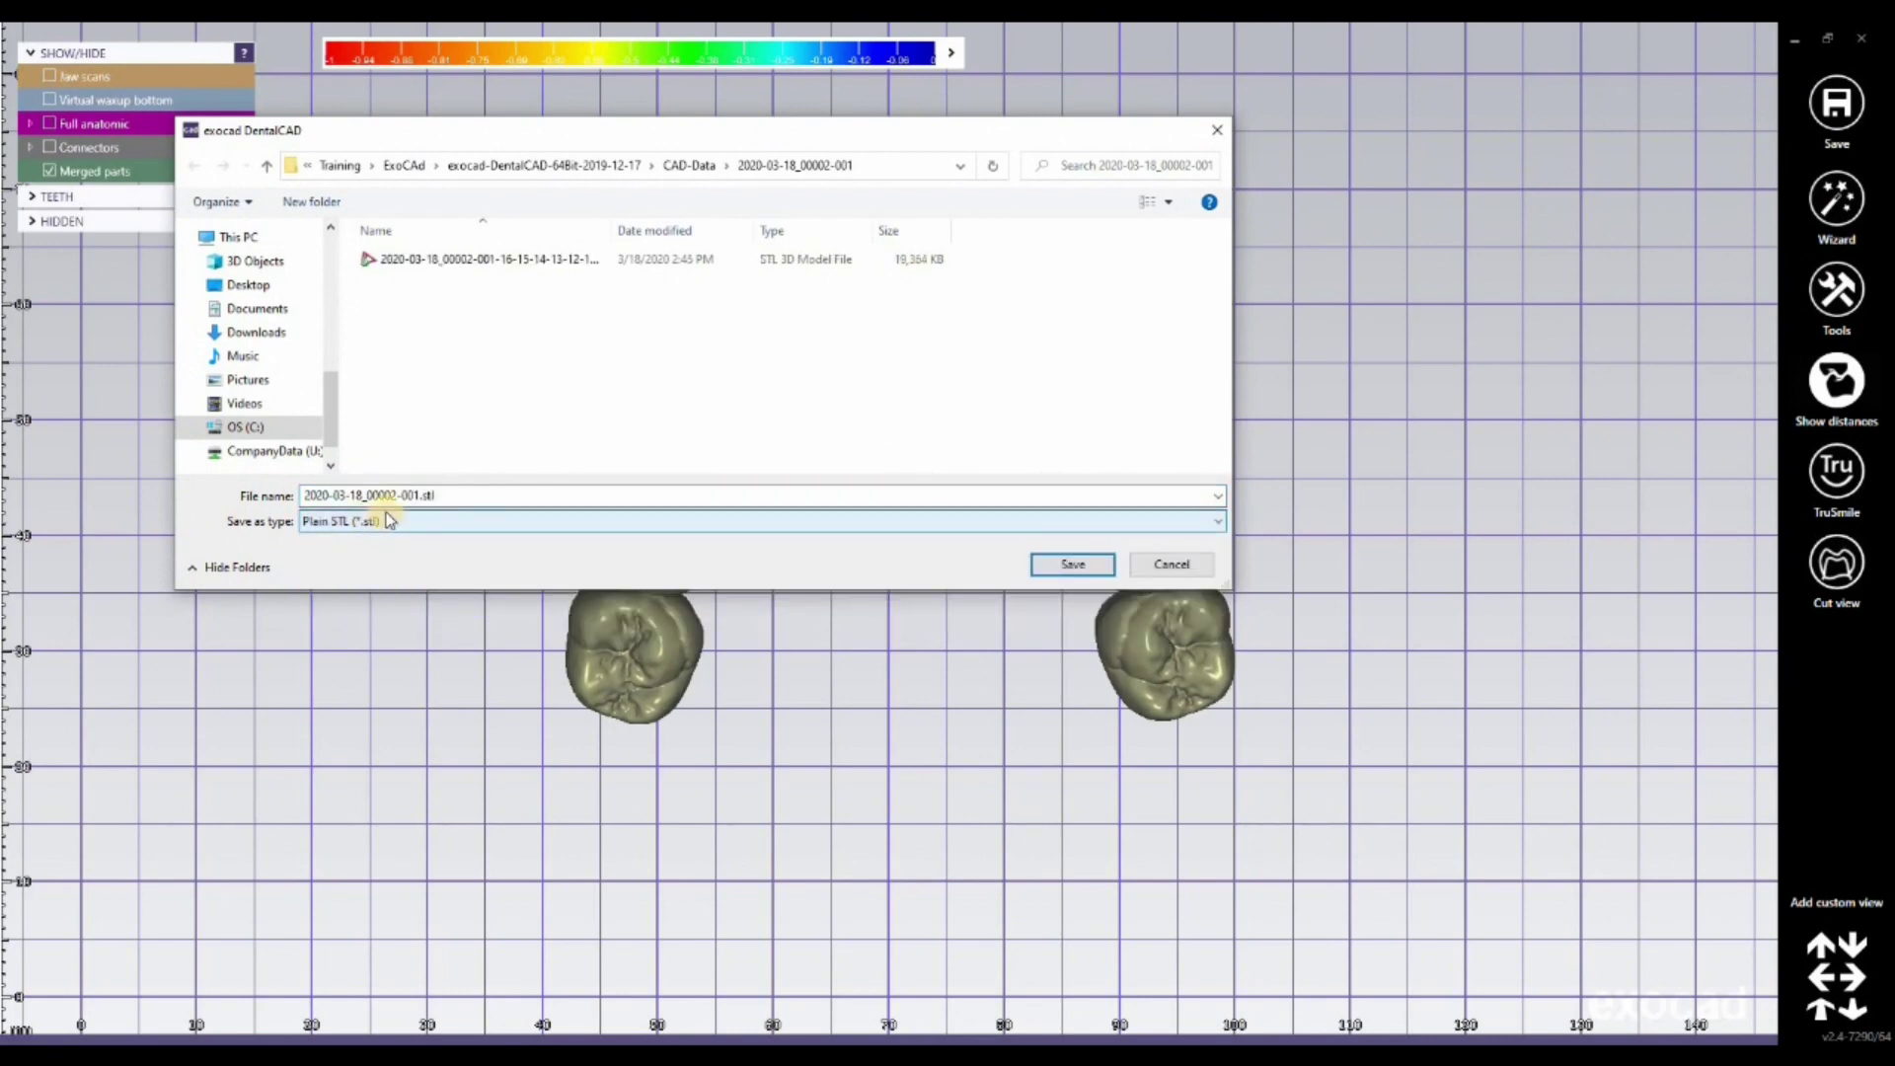
{"action": "double_click", "coordinate": [474, 494]}
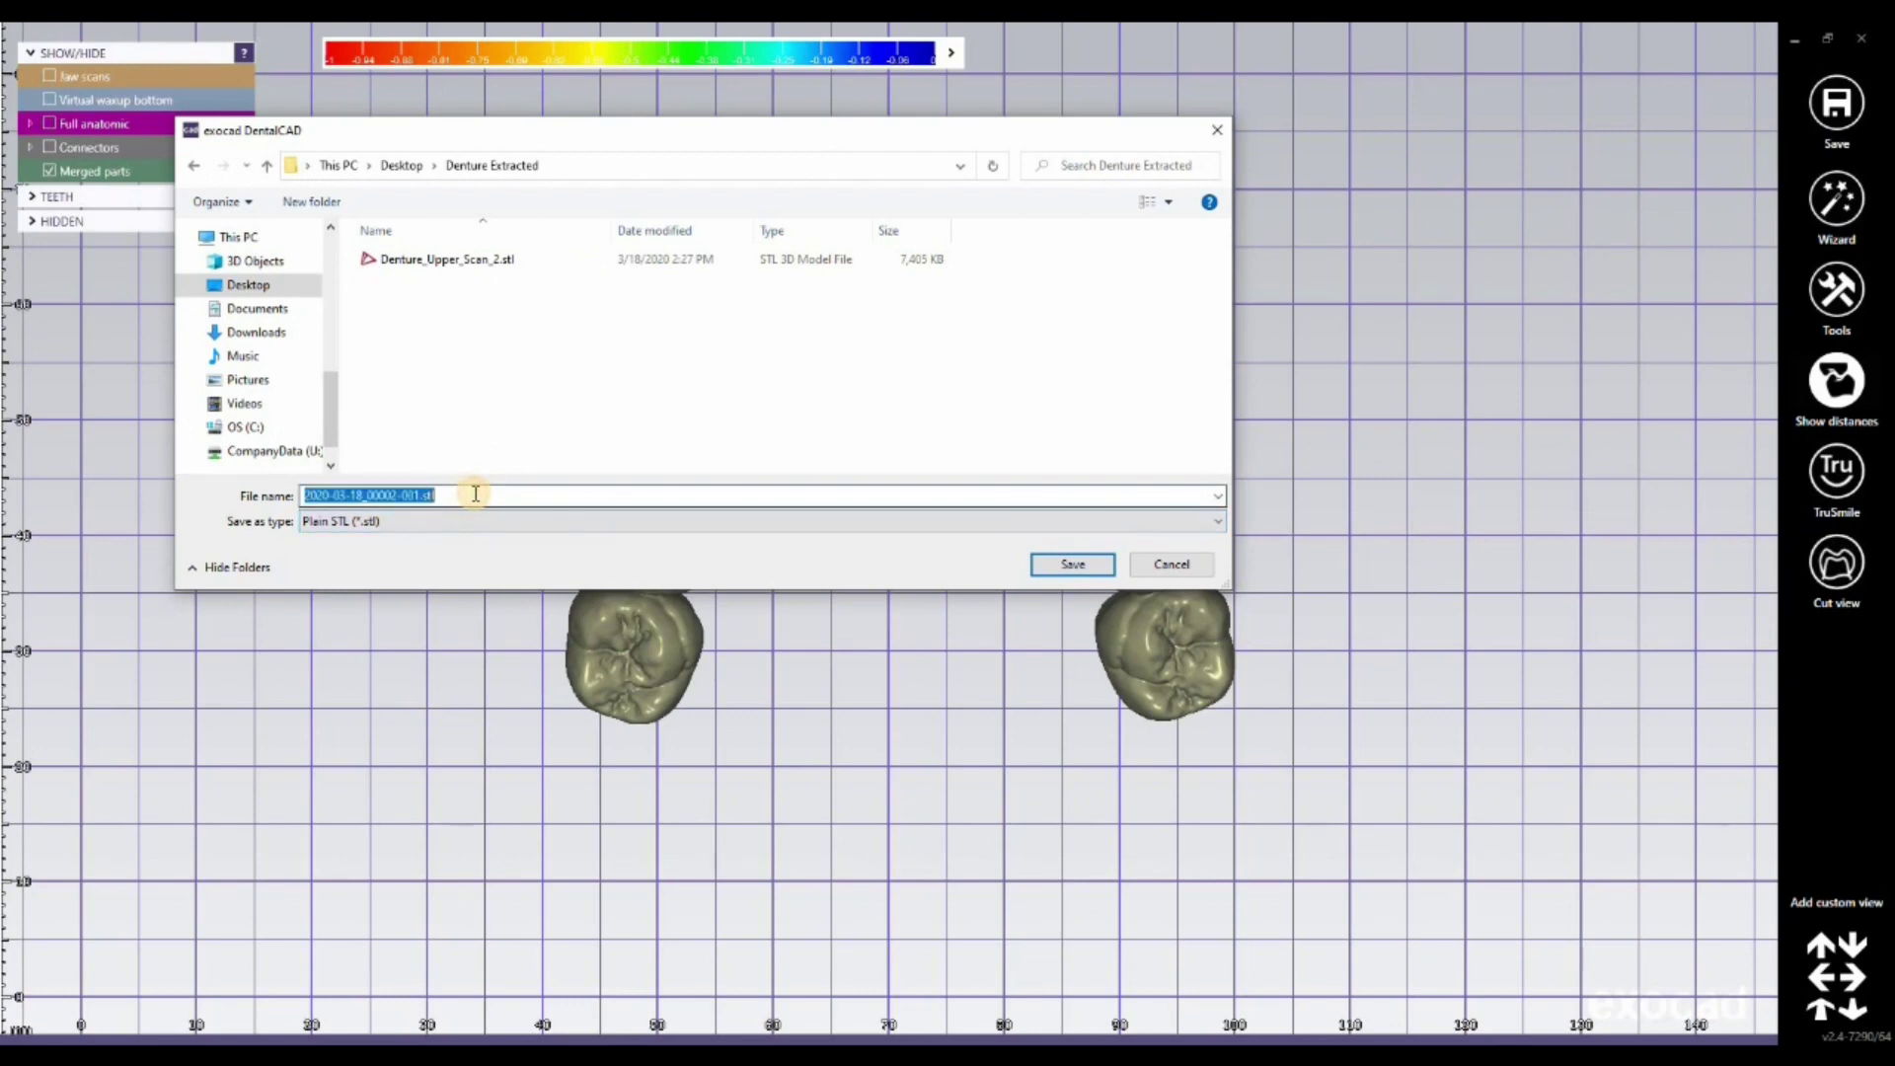
{"action": "key", "text": "BackSpace"}
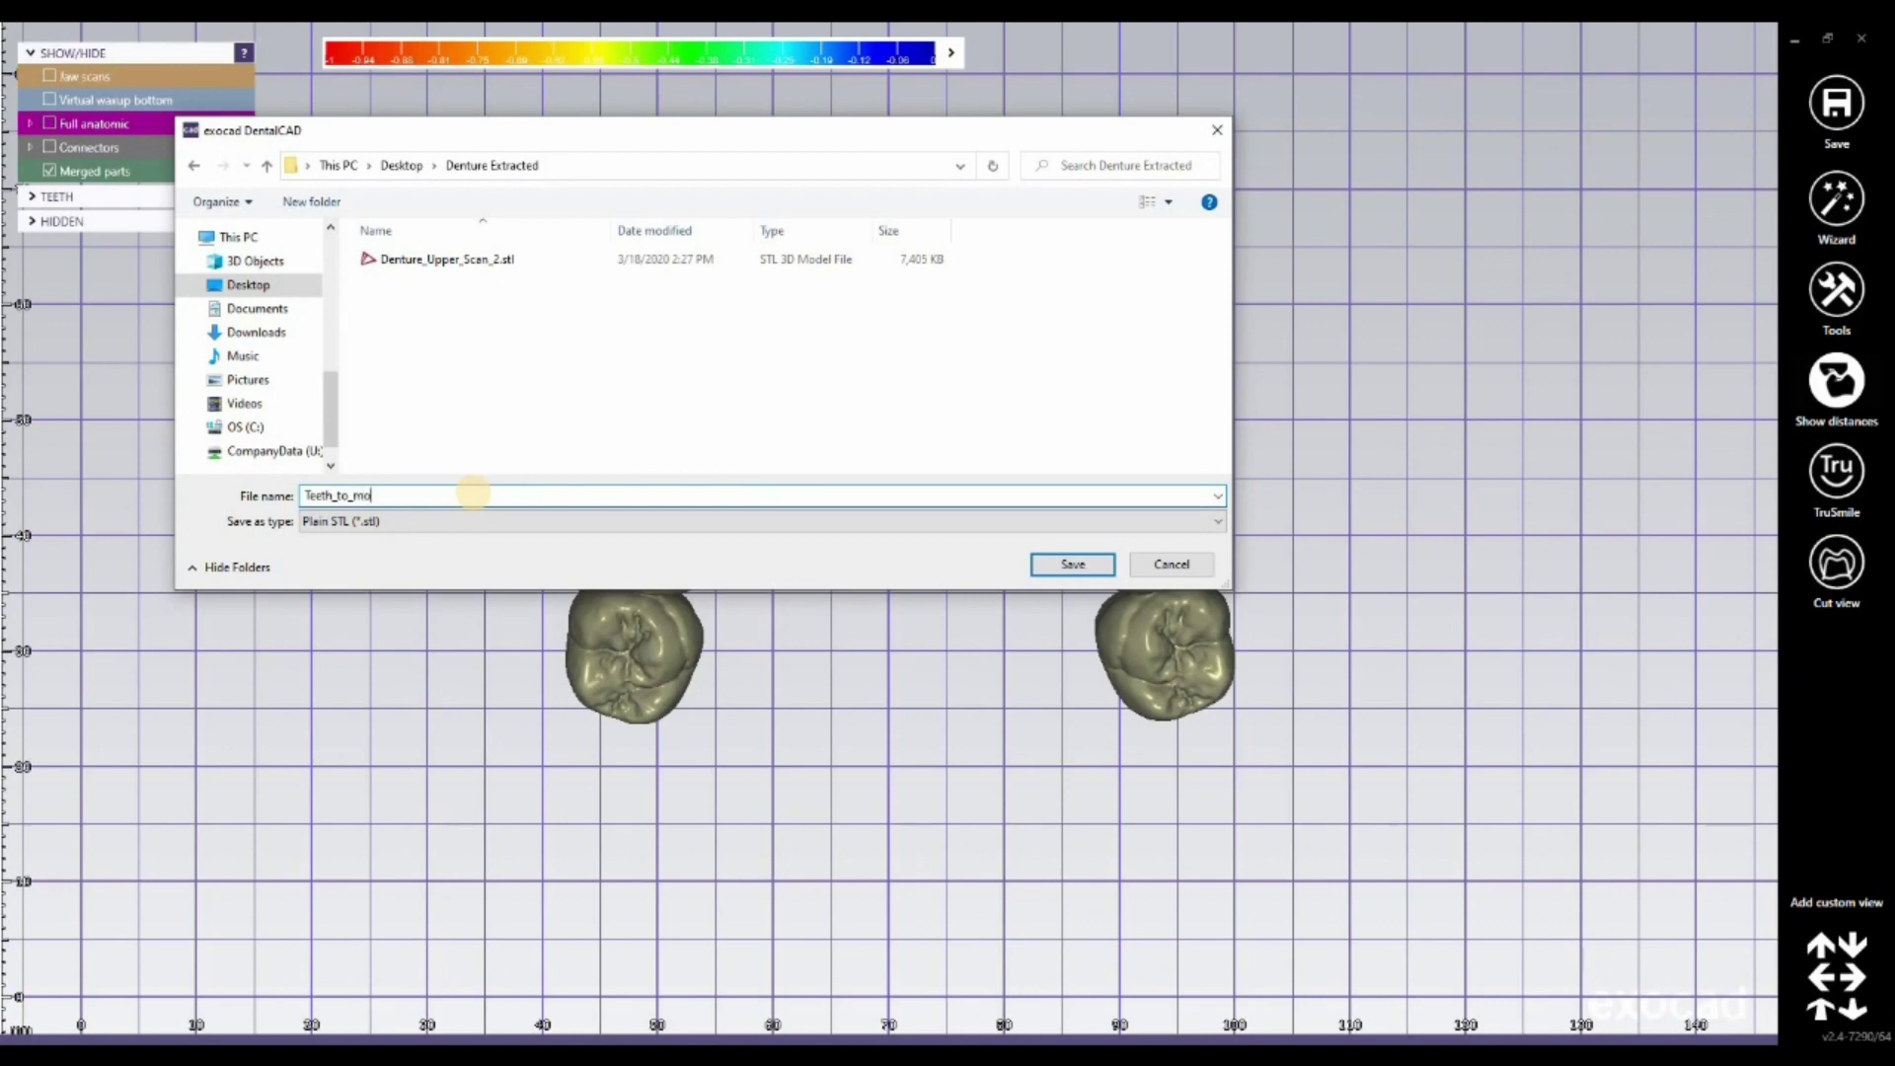
{"action": "key", "text": "Return"}
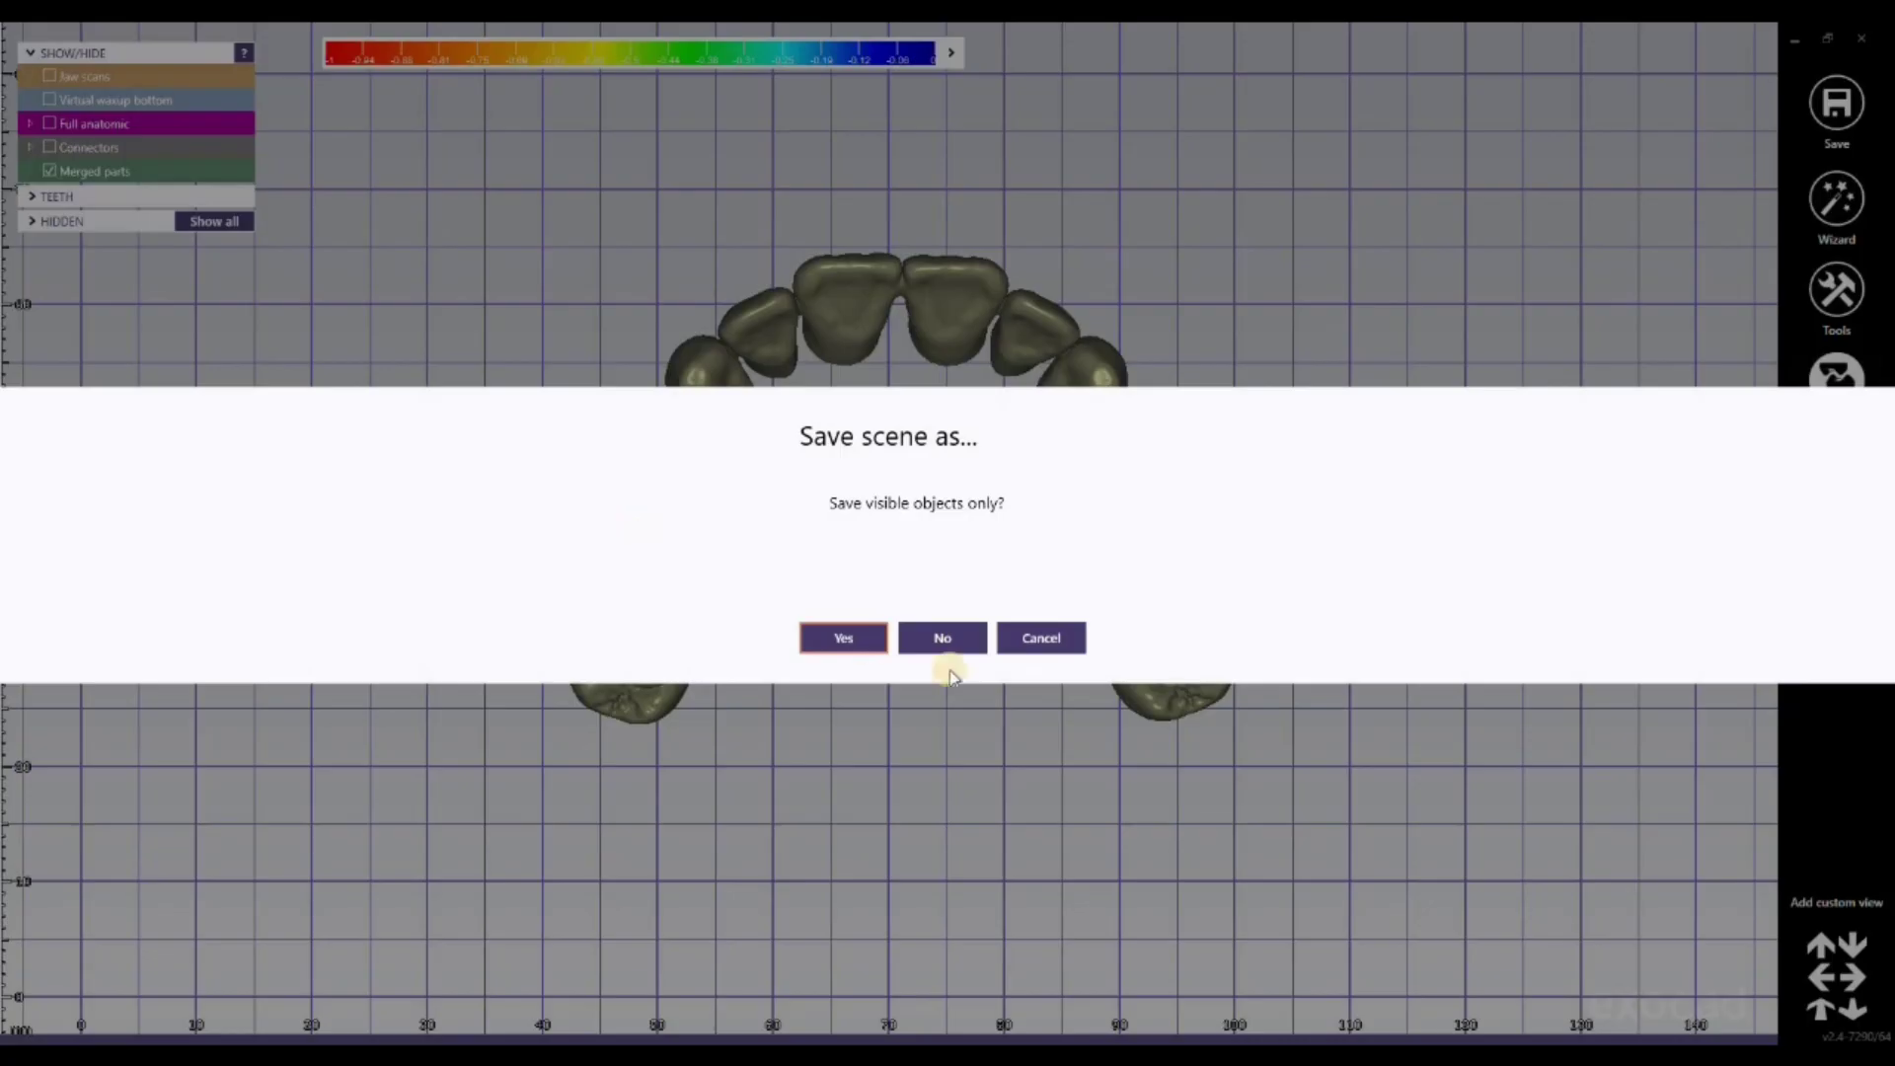
{"action": "left_click", "coordinate": [855, 636]}
{"action": "left_click", "coordinate": [877, 539]}
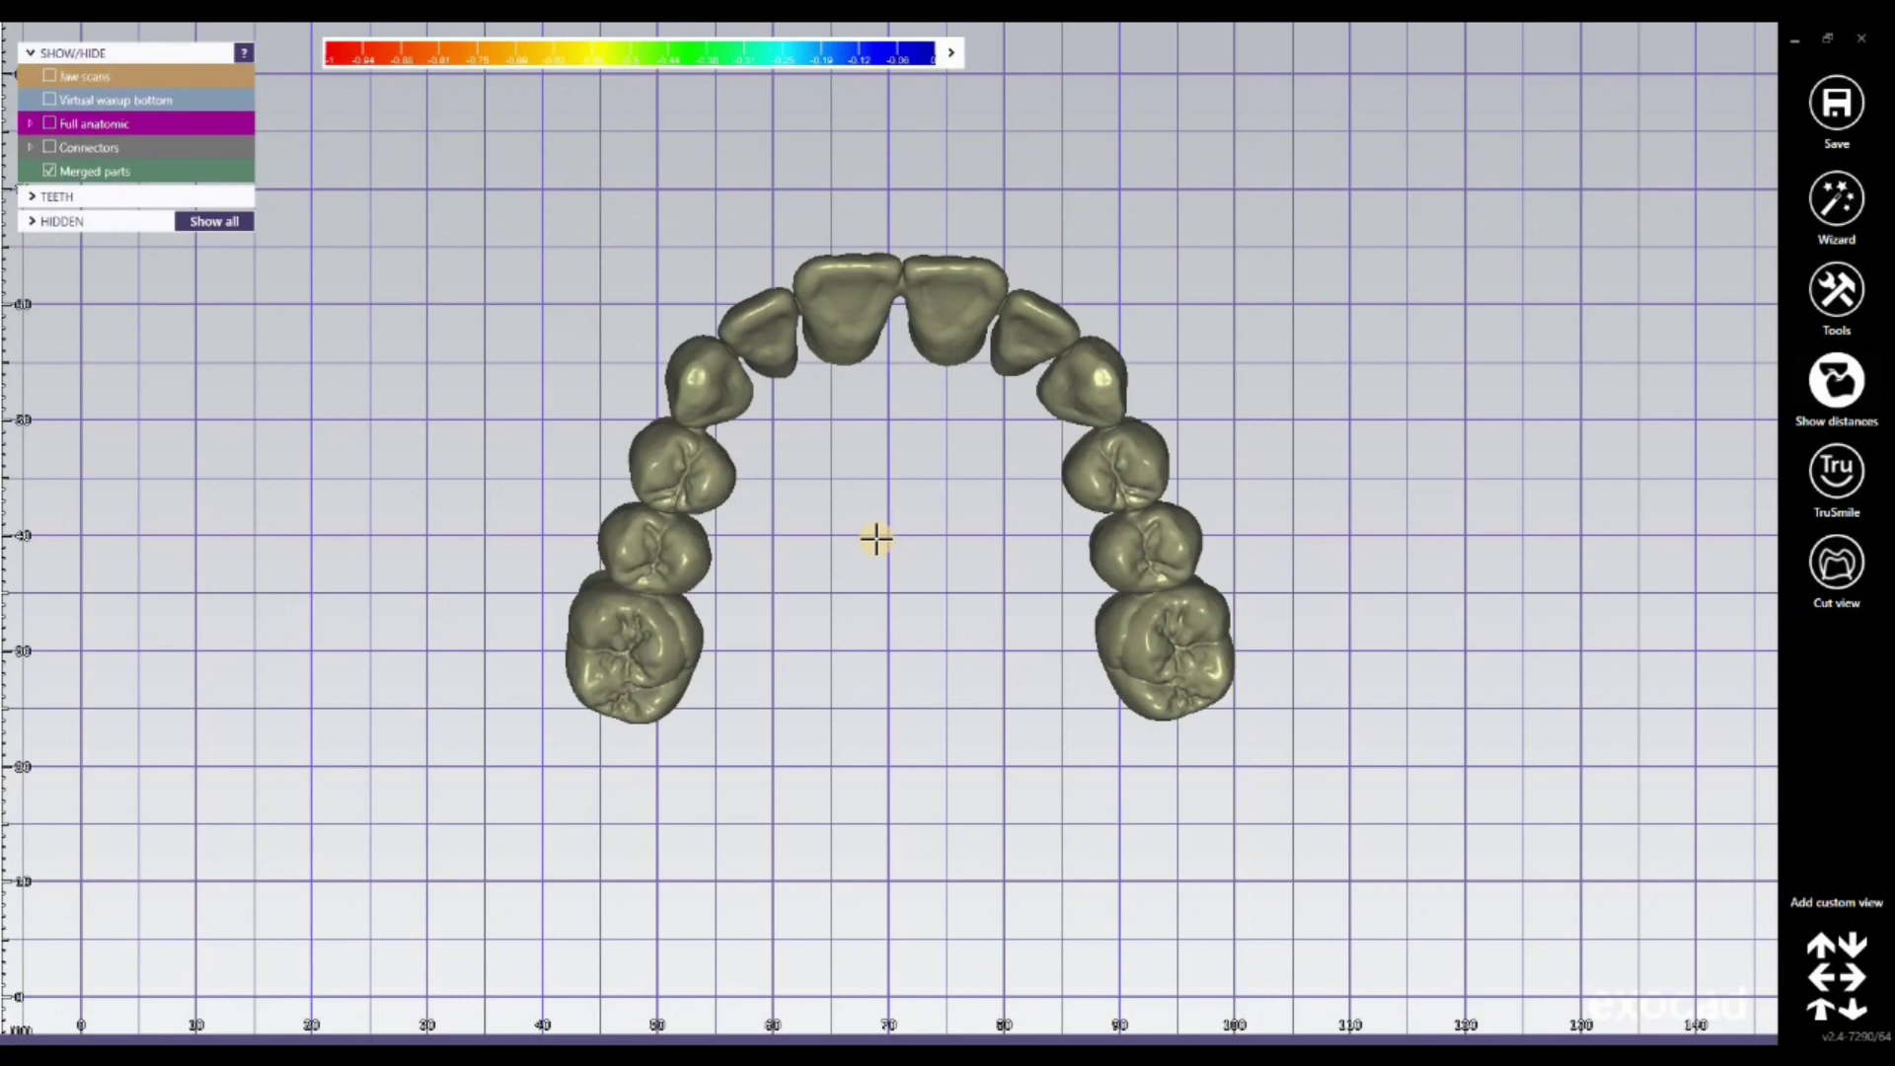
Step: Close the current project and load the exported teeth STL as scan data
{"action": "right_click", "coordinate": [1480, 465]}
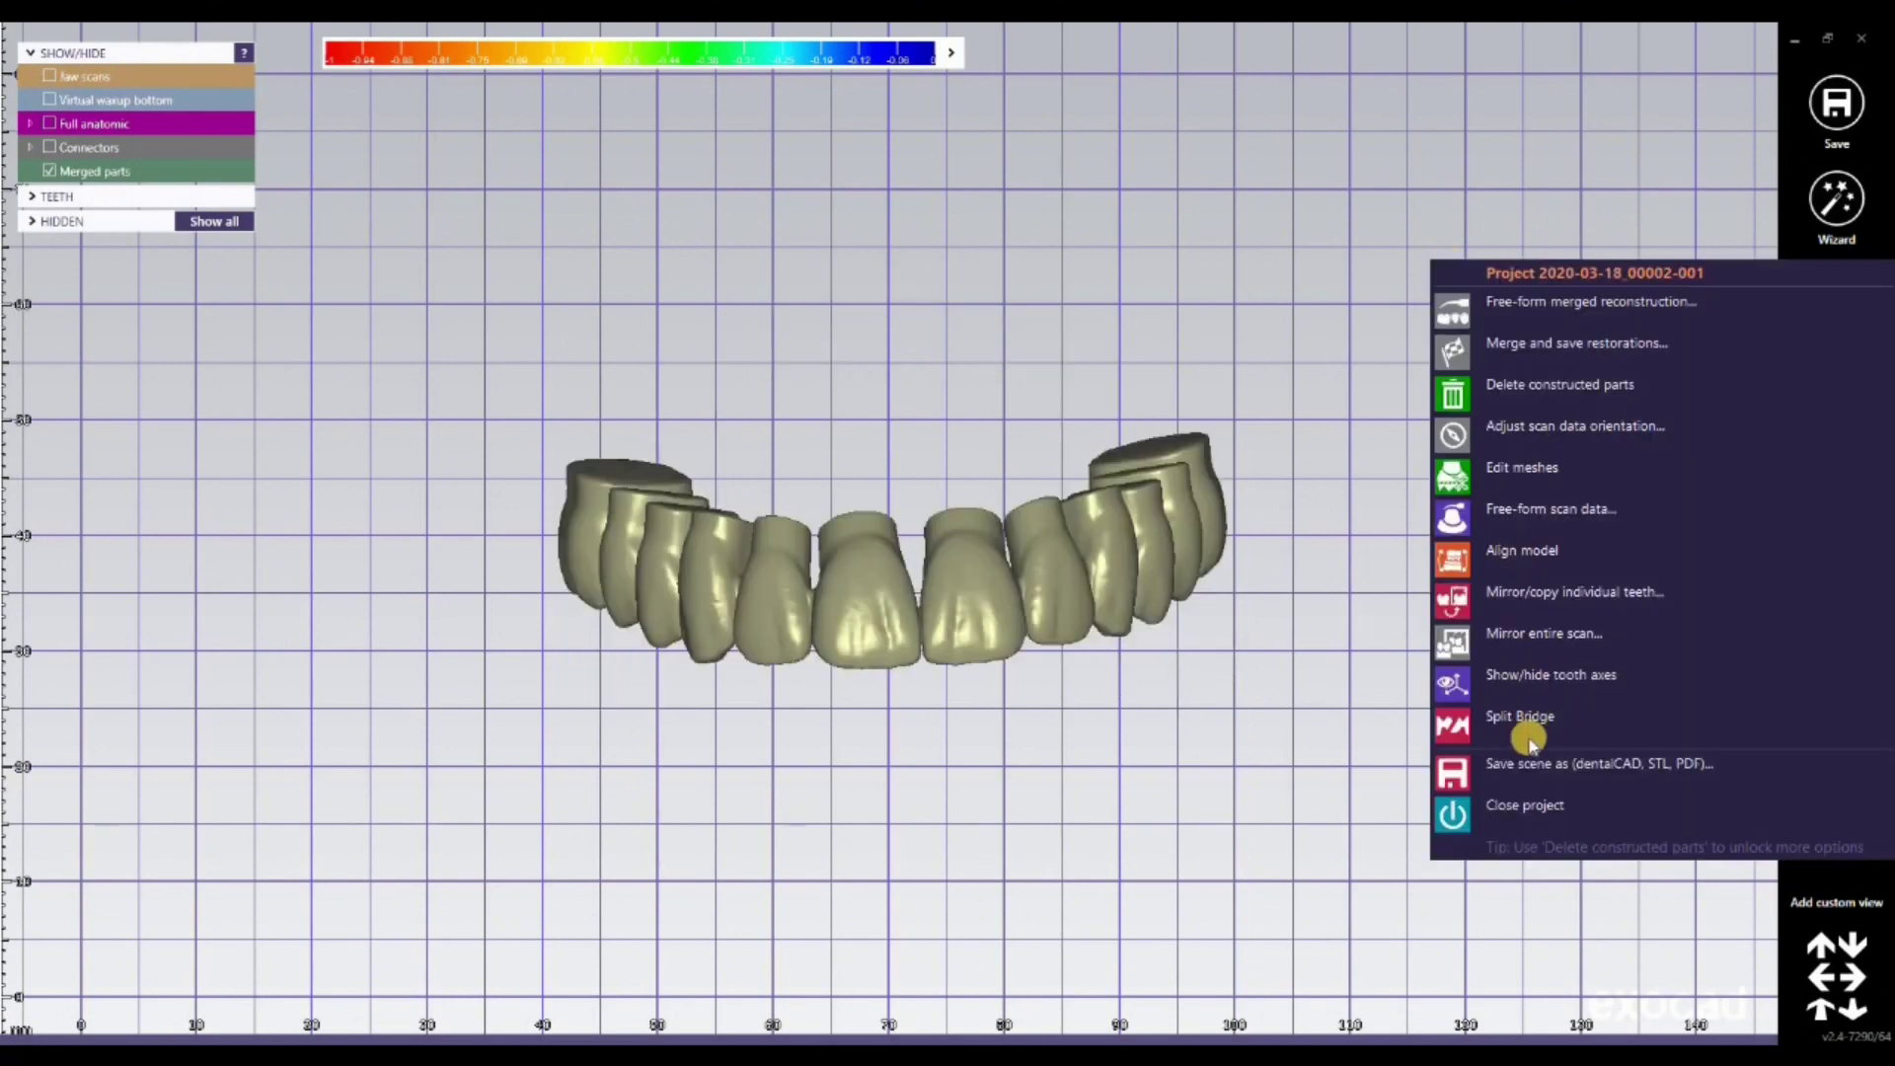
{"action": "left_click", "coordinate": [1528, 809]}
{"action": "left_click", "coordinate": [910, 549]}
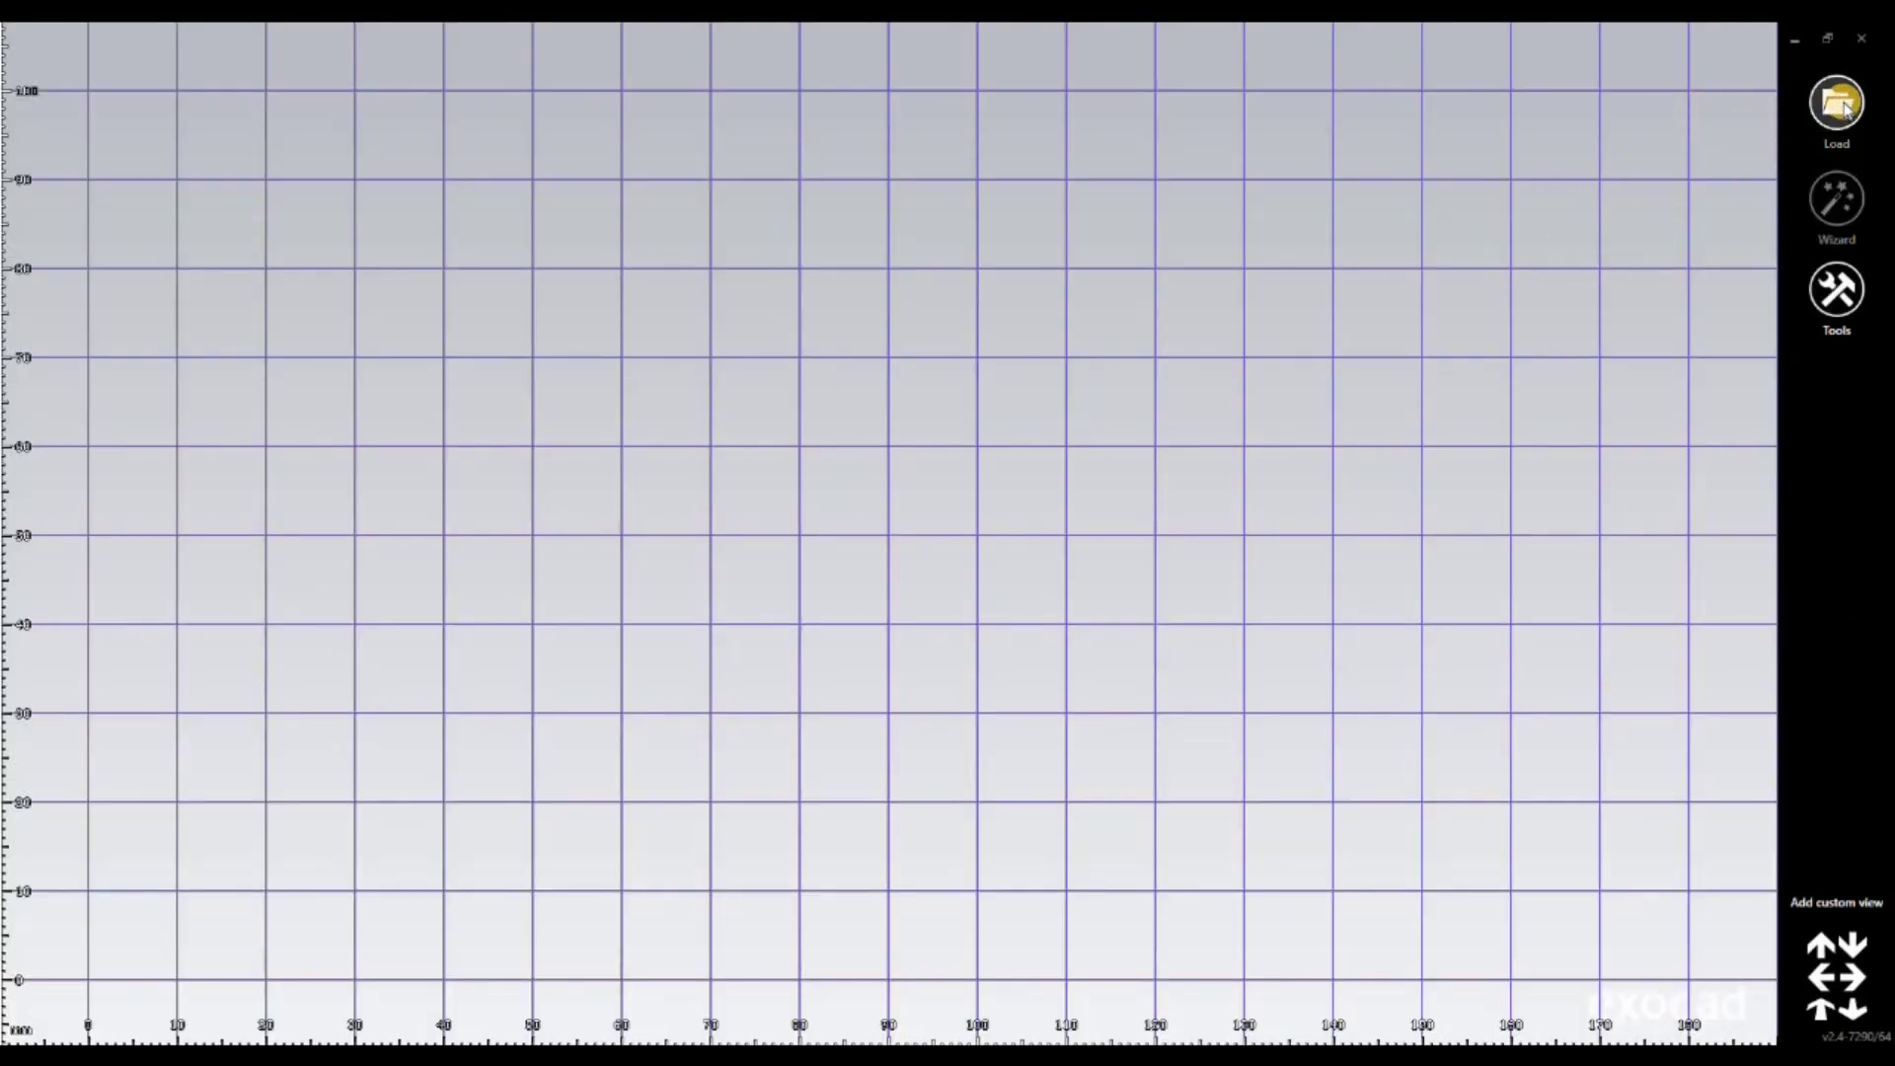
{"action": "left_click", "coordinate": [1836, 98]}
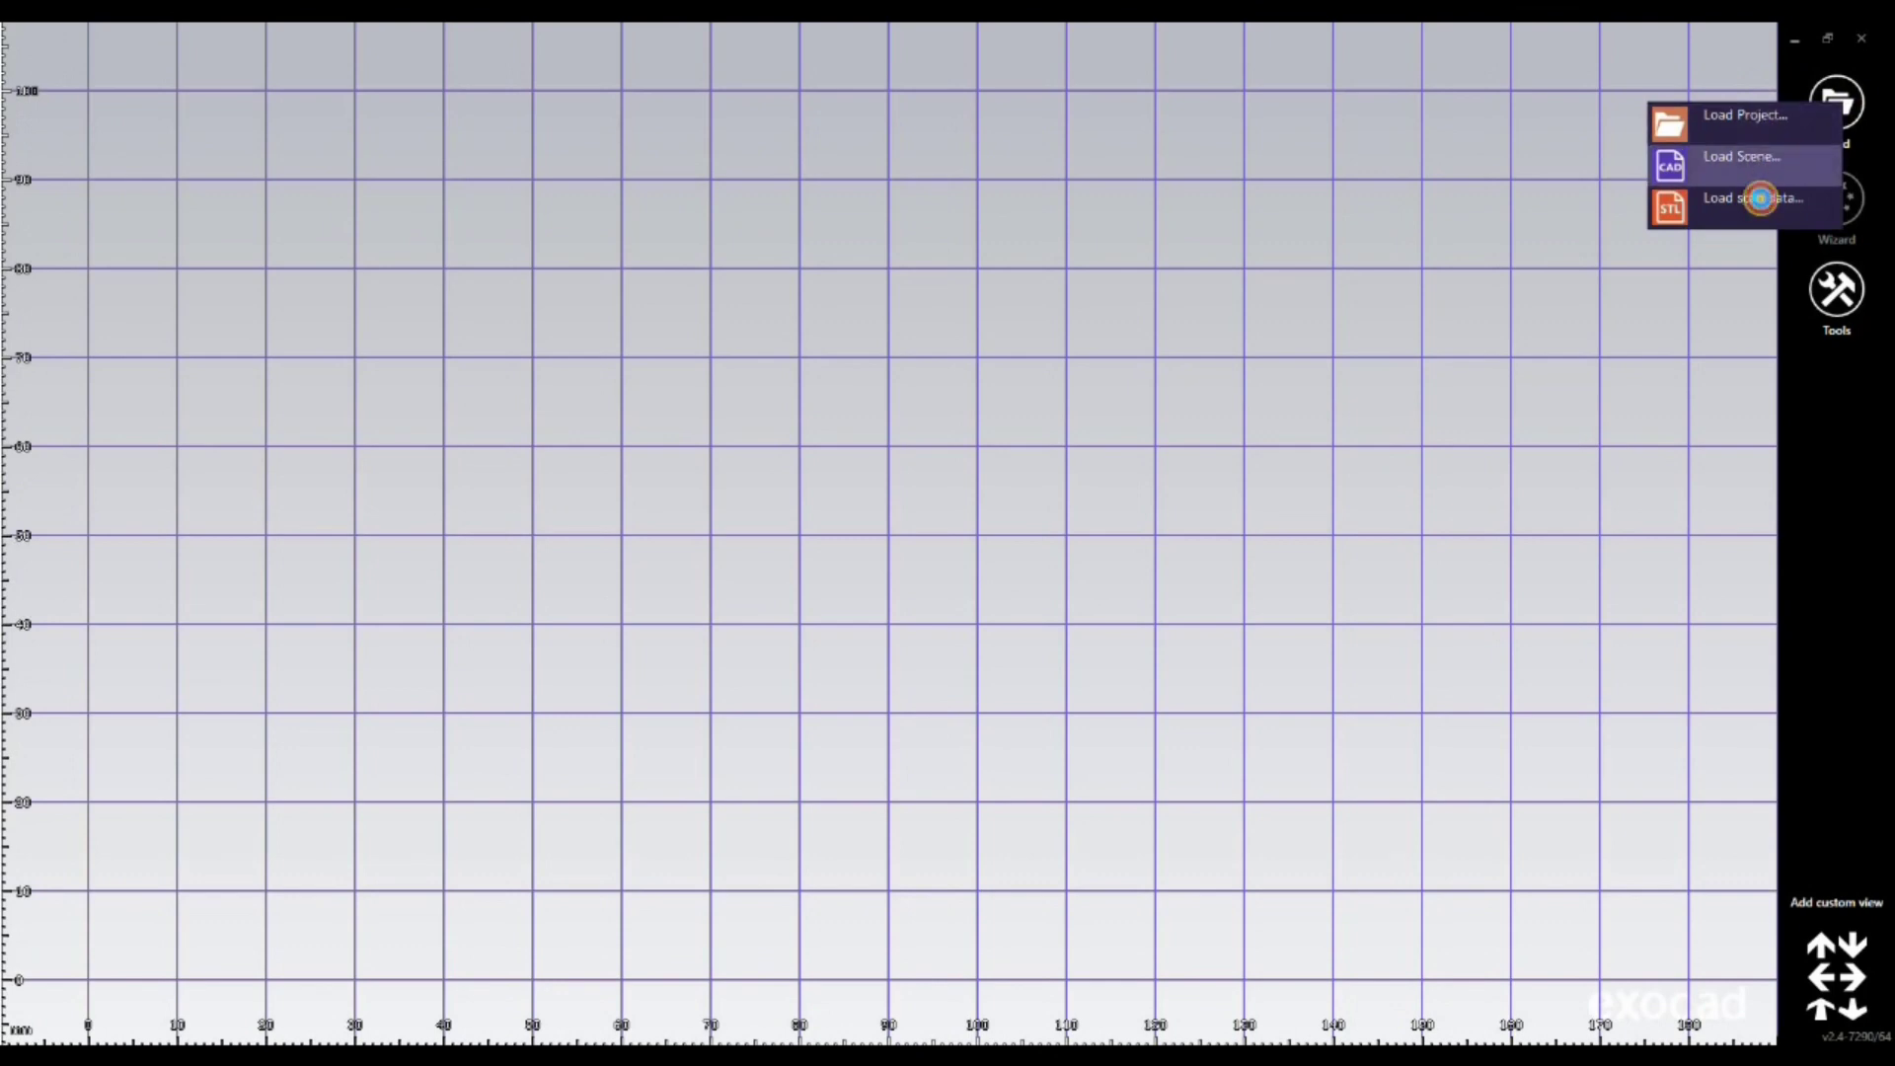
{"action": "left_click", "coordinate": [590, 495]}
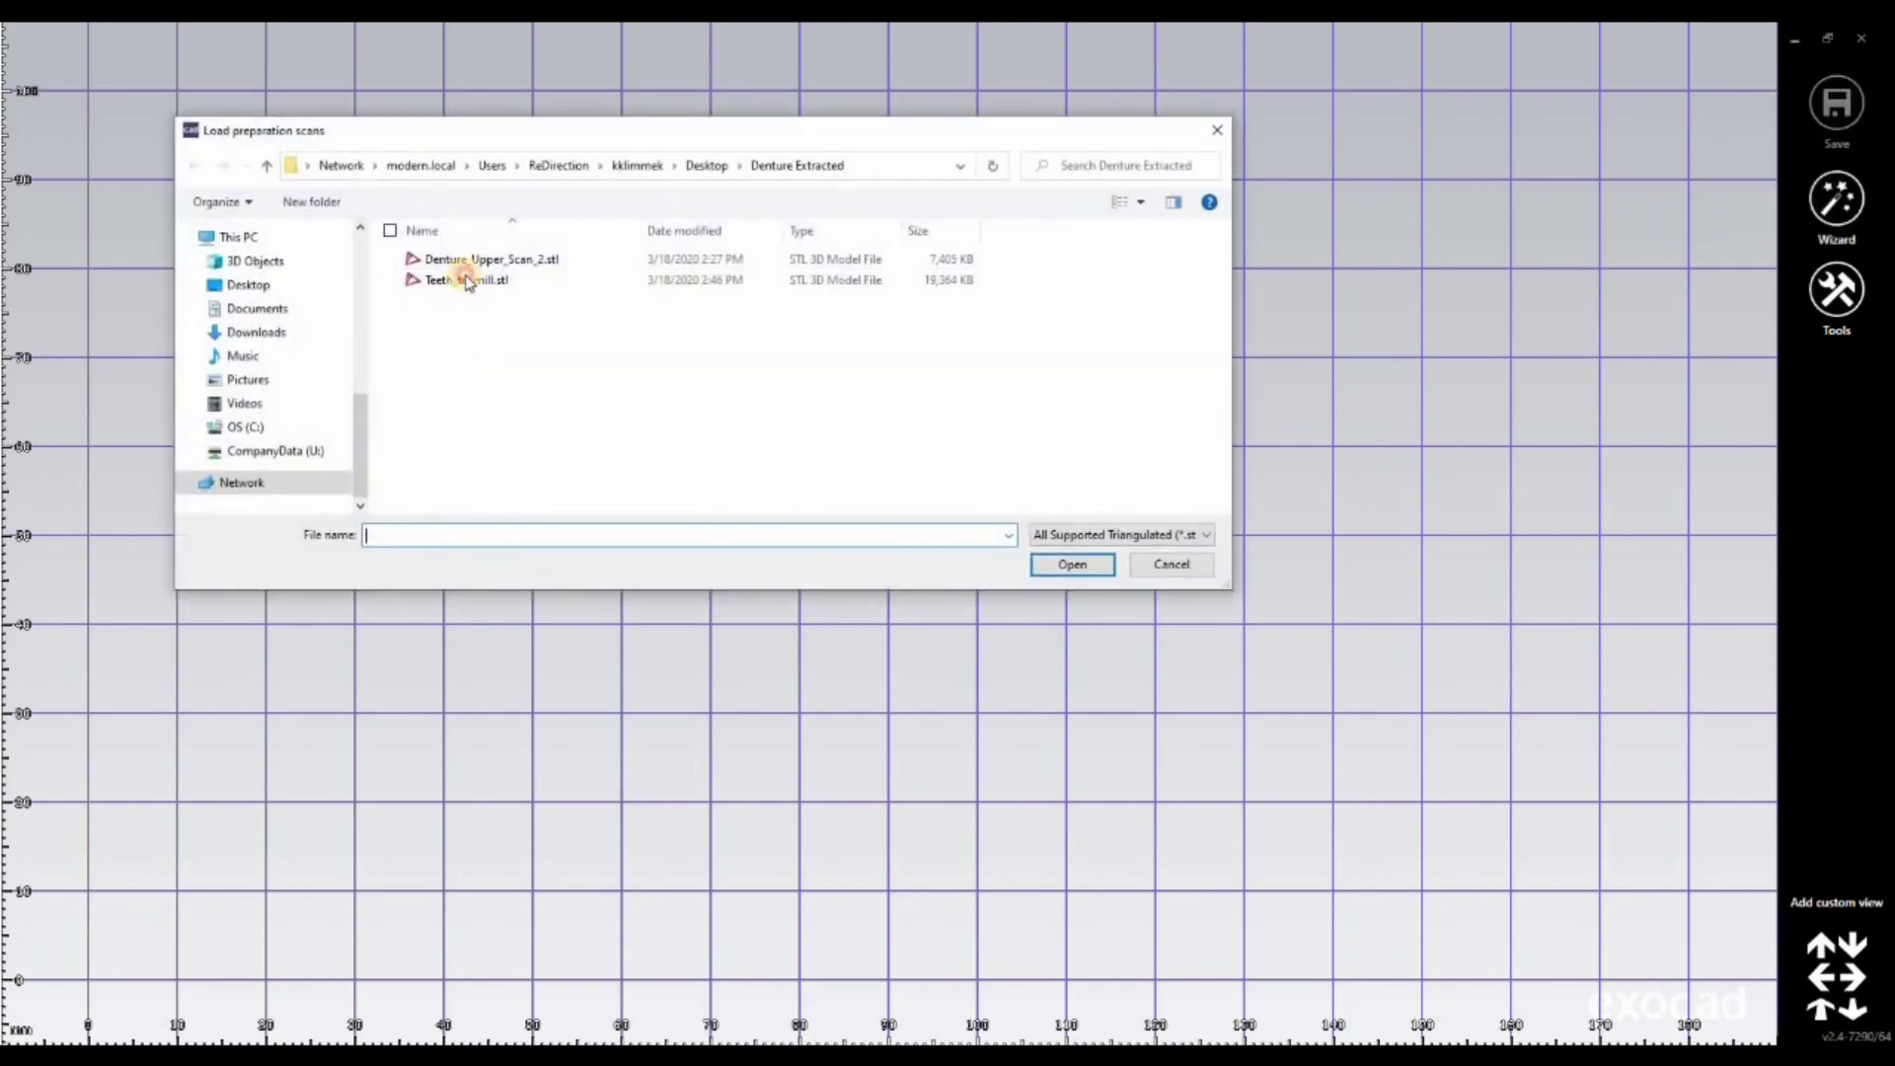
{"action": "double_click", "coordinate": [467, 282]}
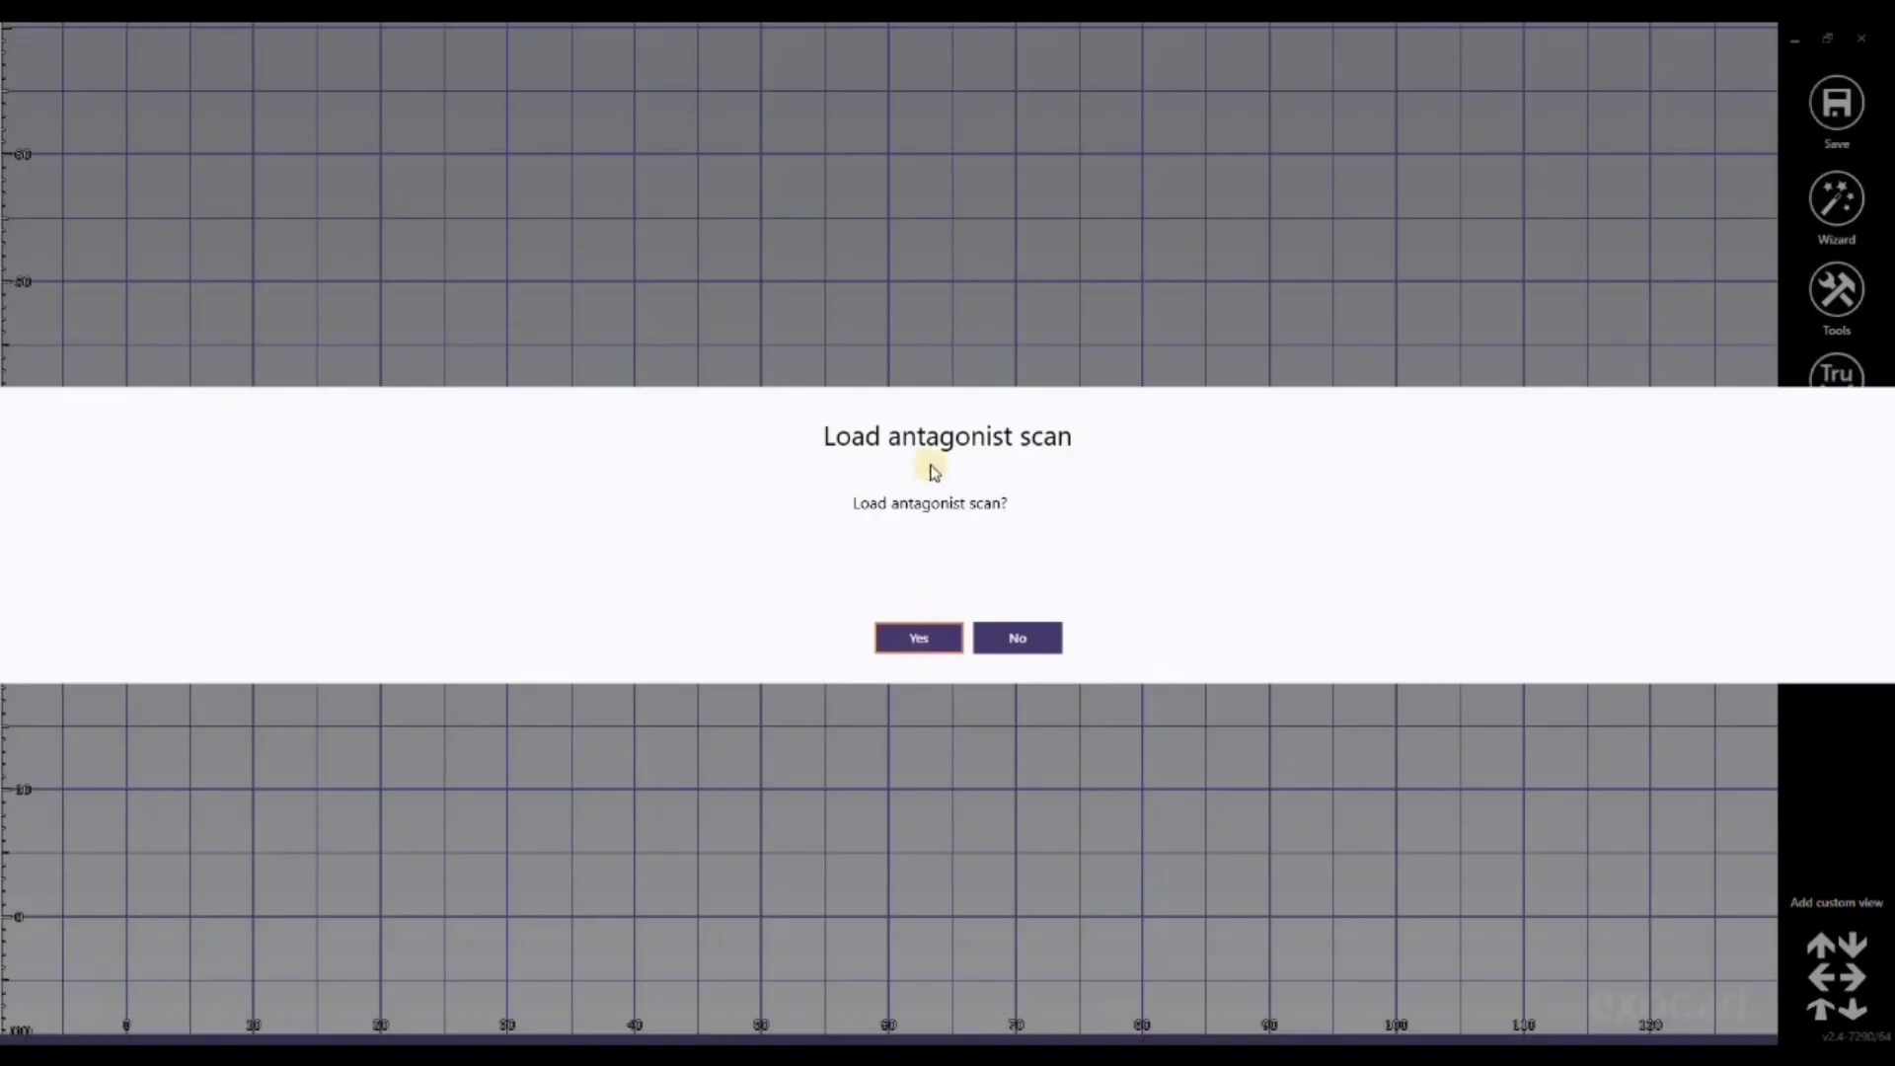
Step: Skip the antagonist, make tooth 4 a pontic, and advance to scan orientation
{"action": "left_click", "coordinate": [1022, 636]}
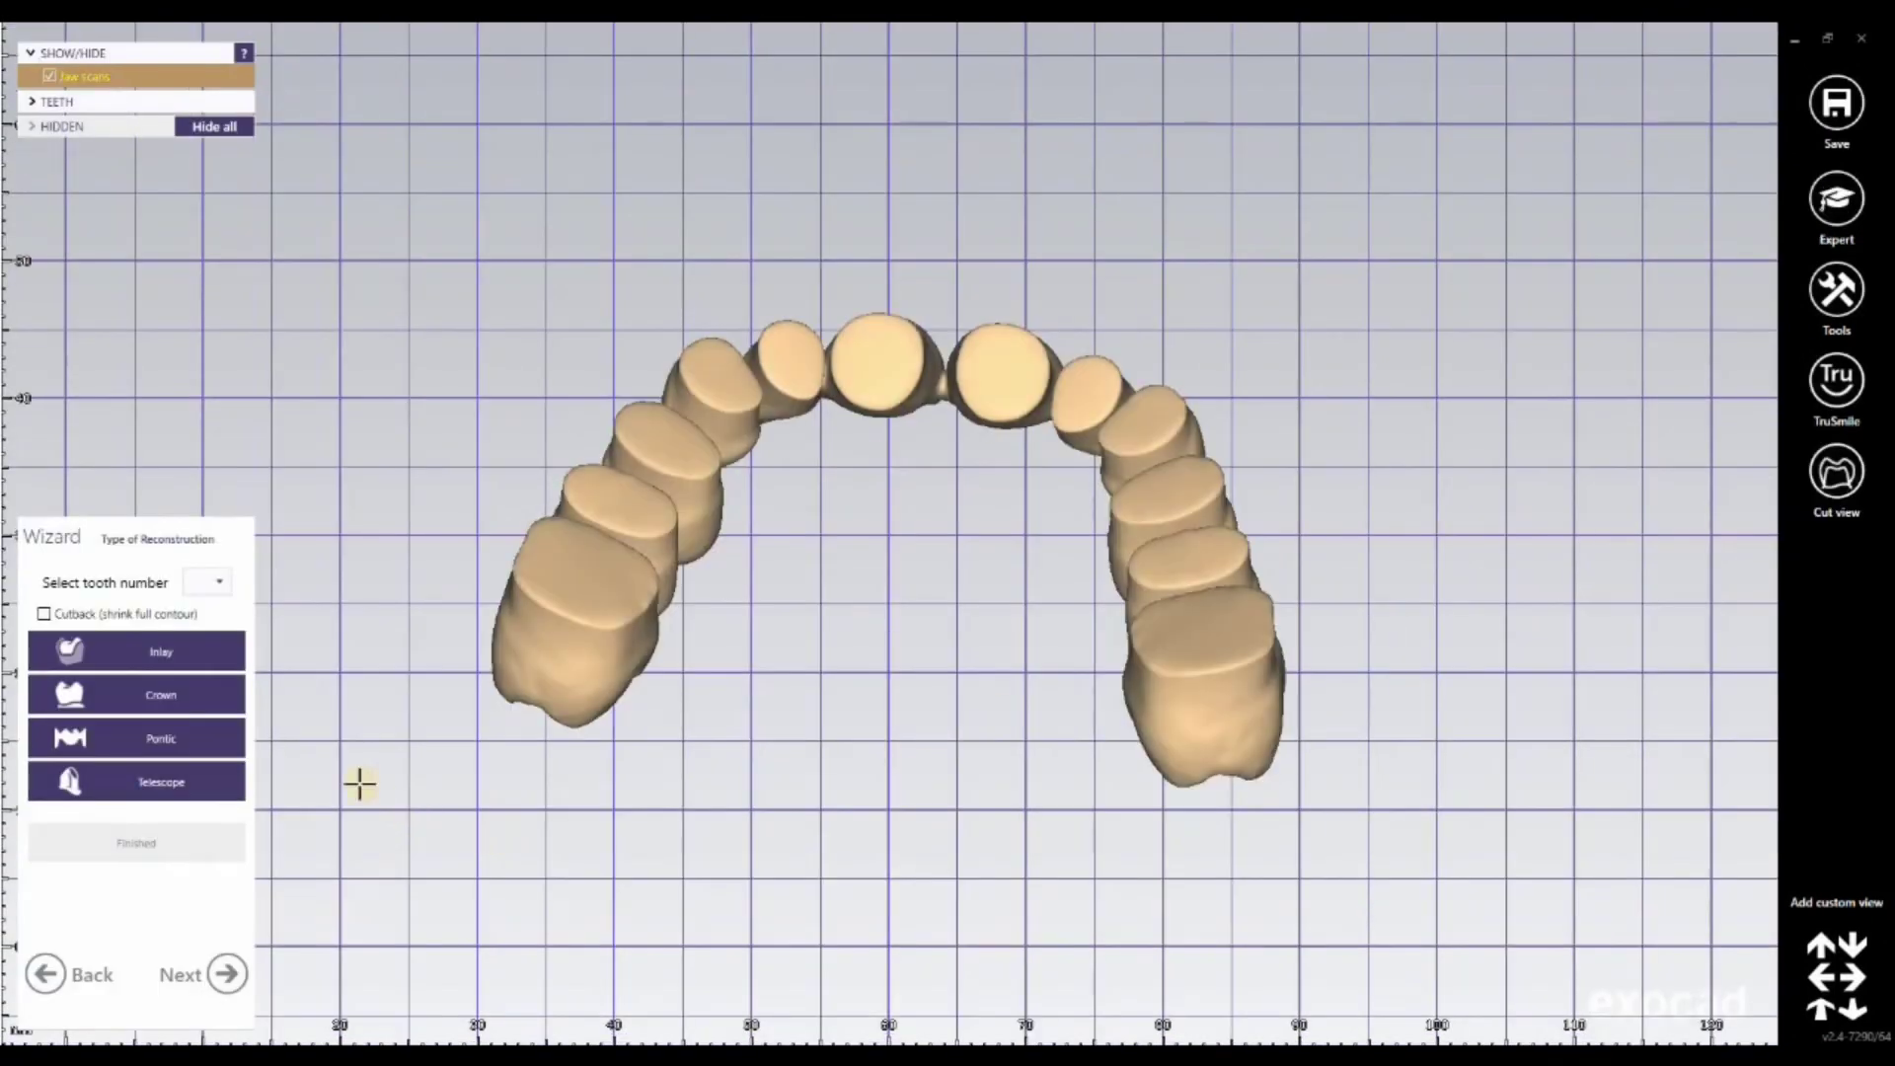
{"action": "left_click", "coordinate": [131, 747]}
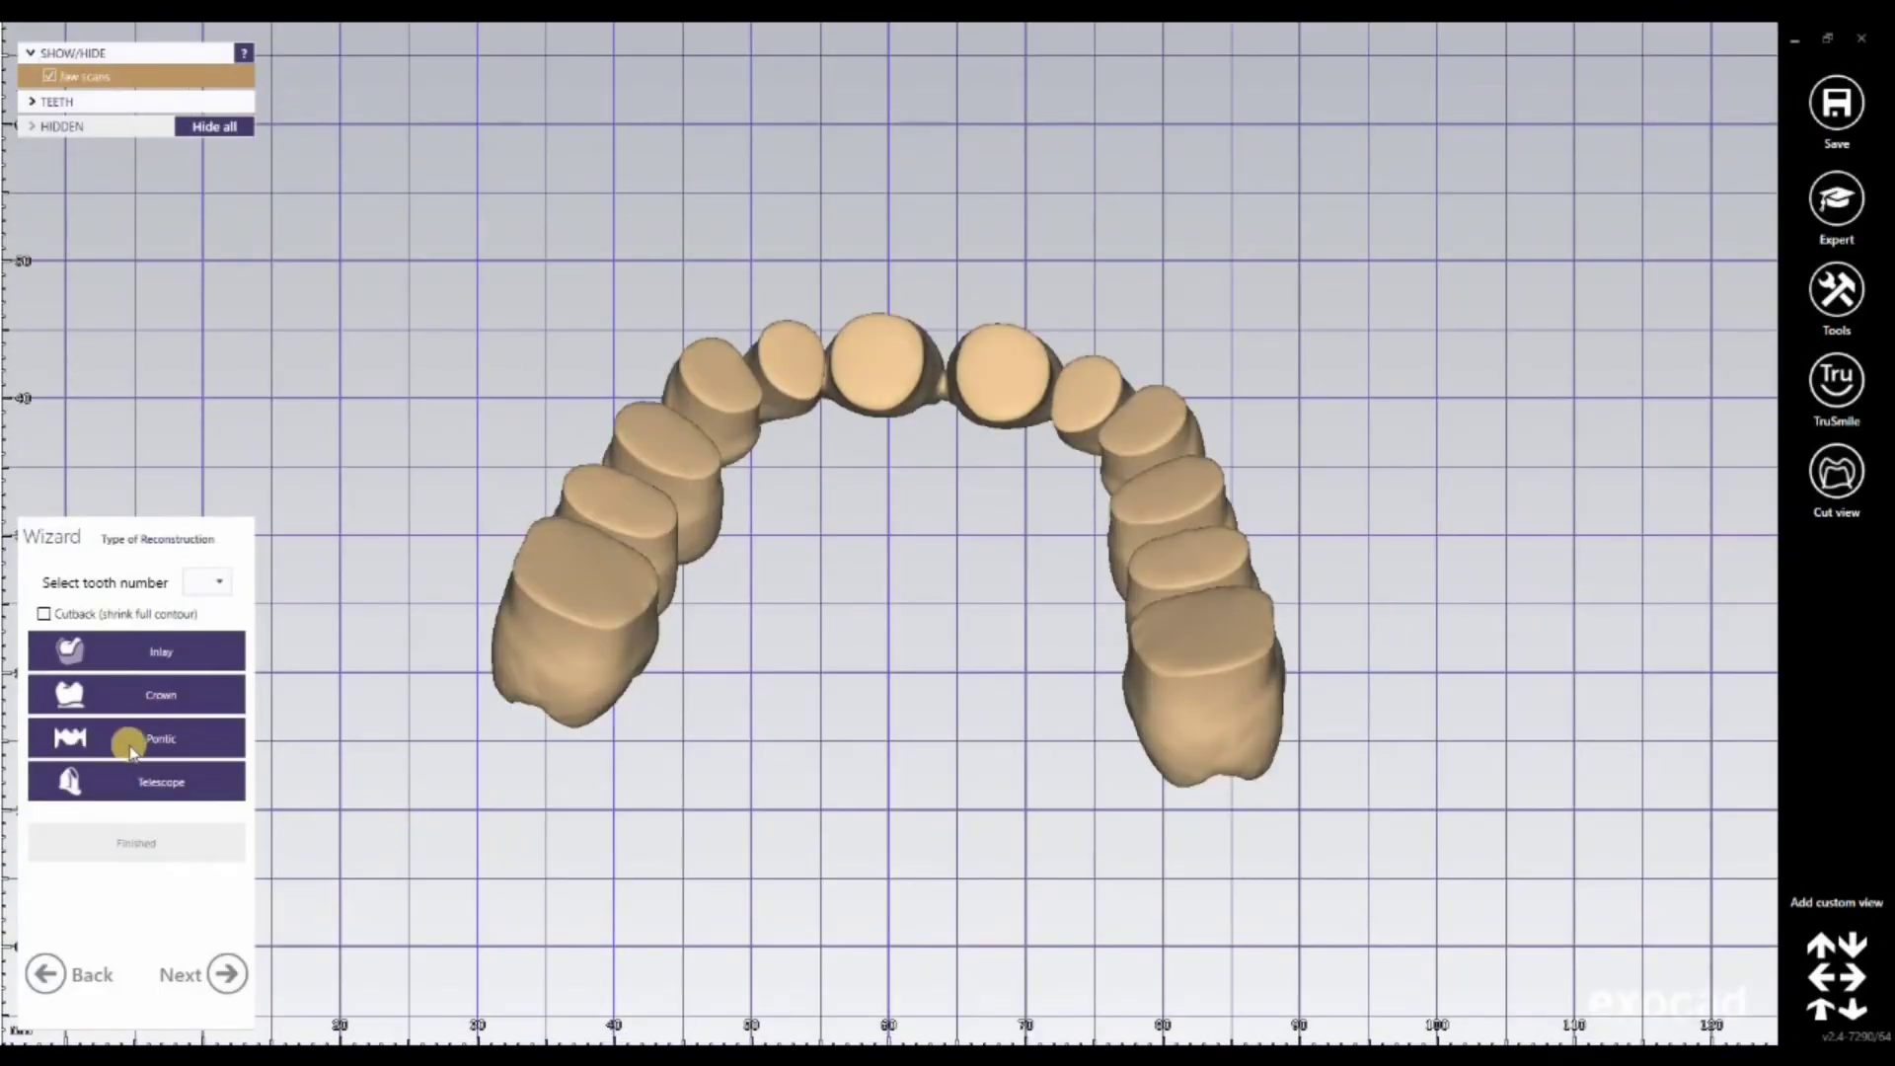
{"action": "left_click", "coordinate": [138, 741]}
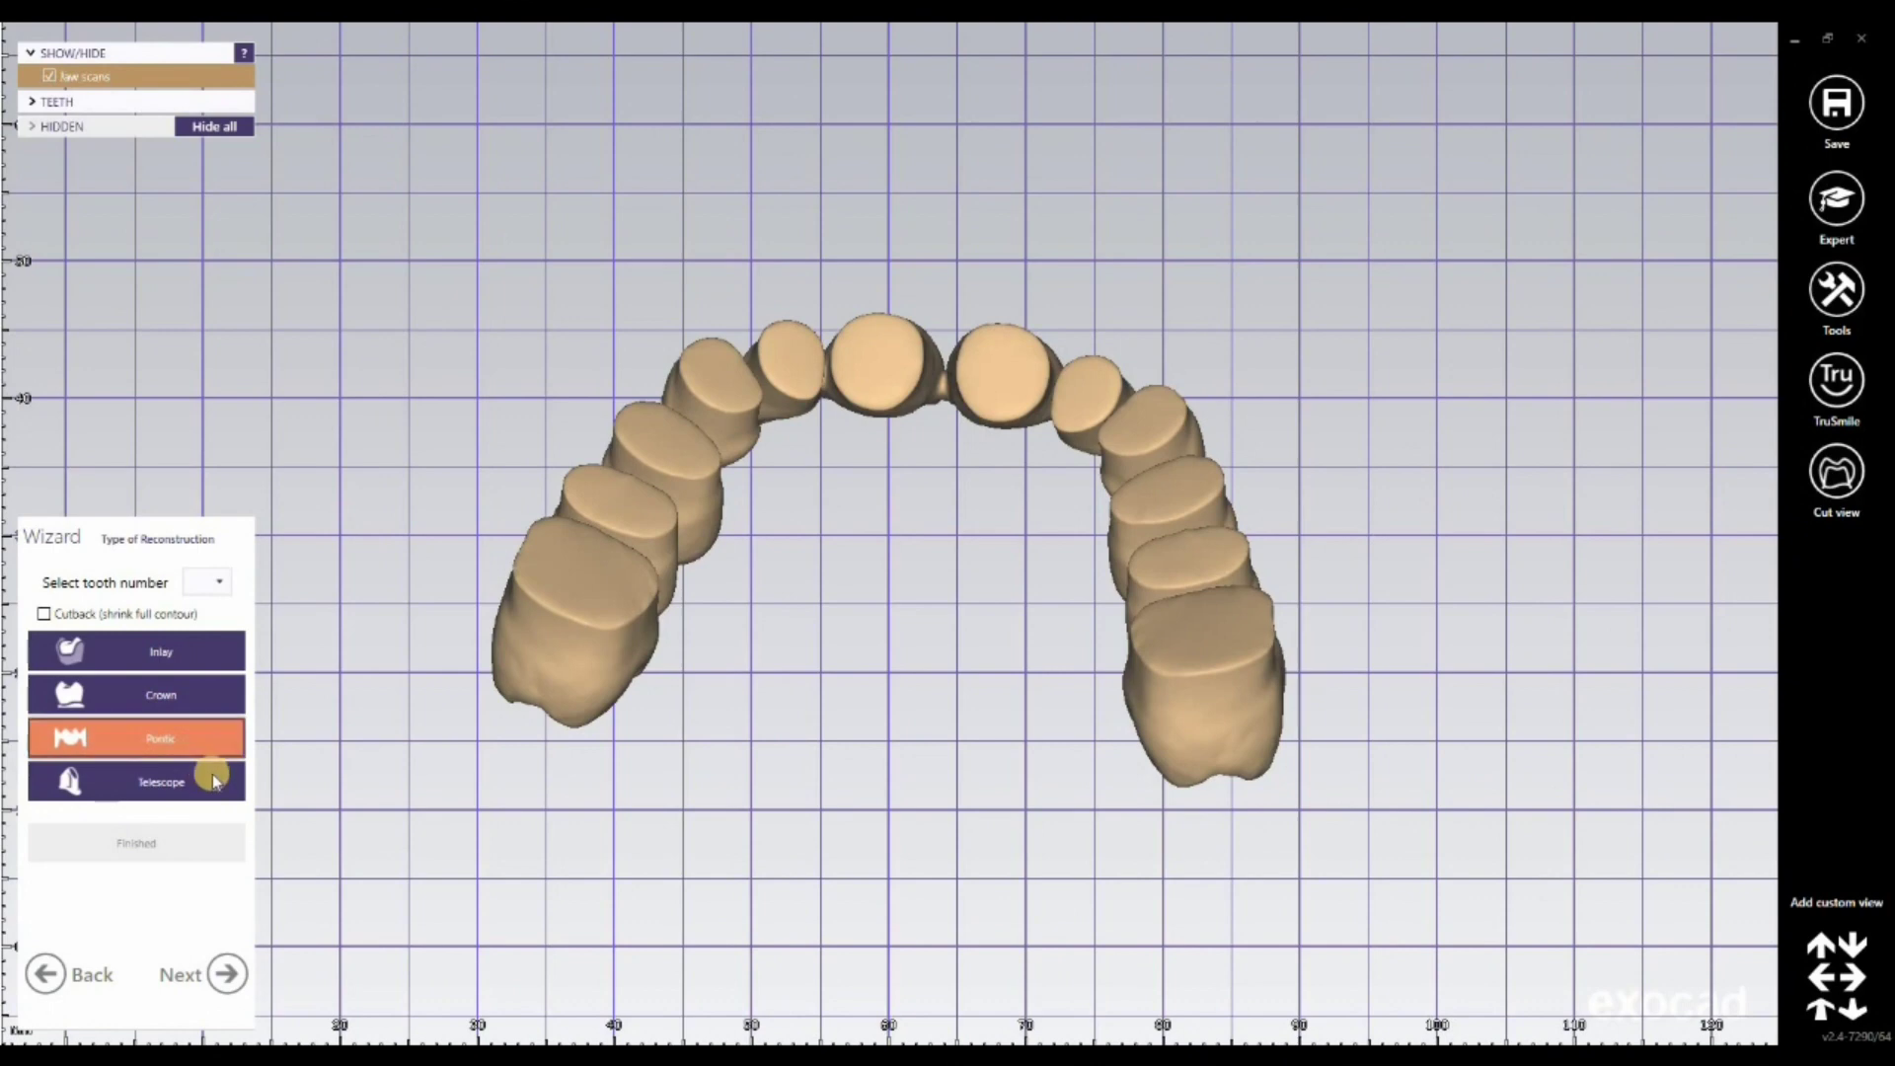
{"action": "left_click", "coordinate": [227, 978]}
{"action": "left_click", "coordinate": [154, 851]}
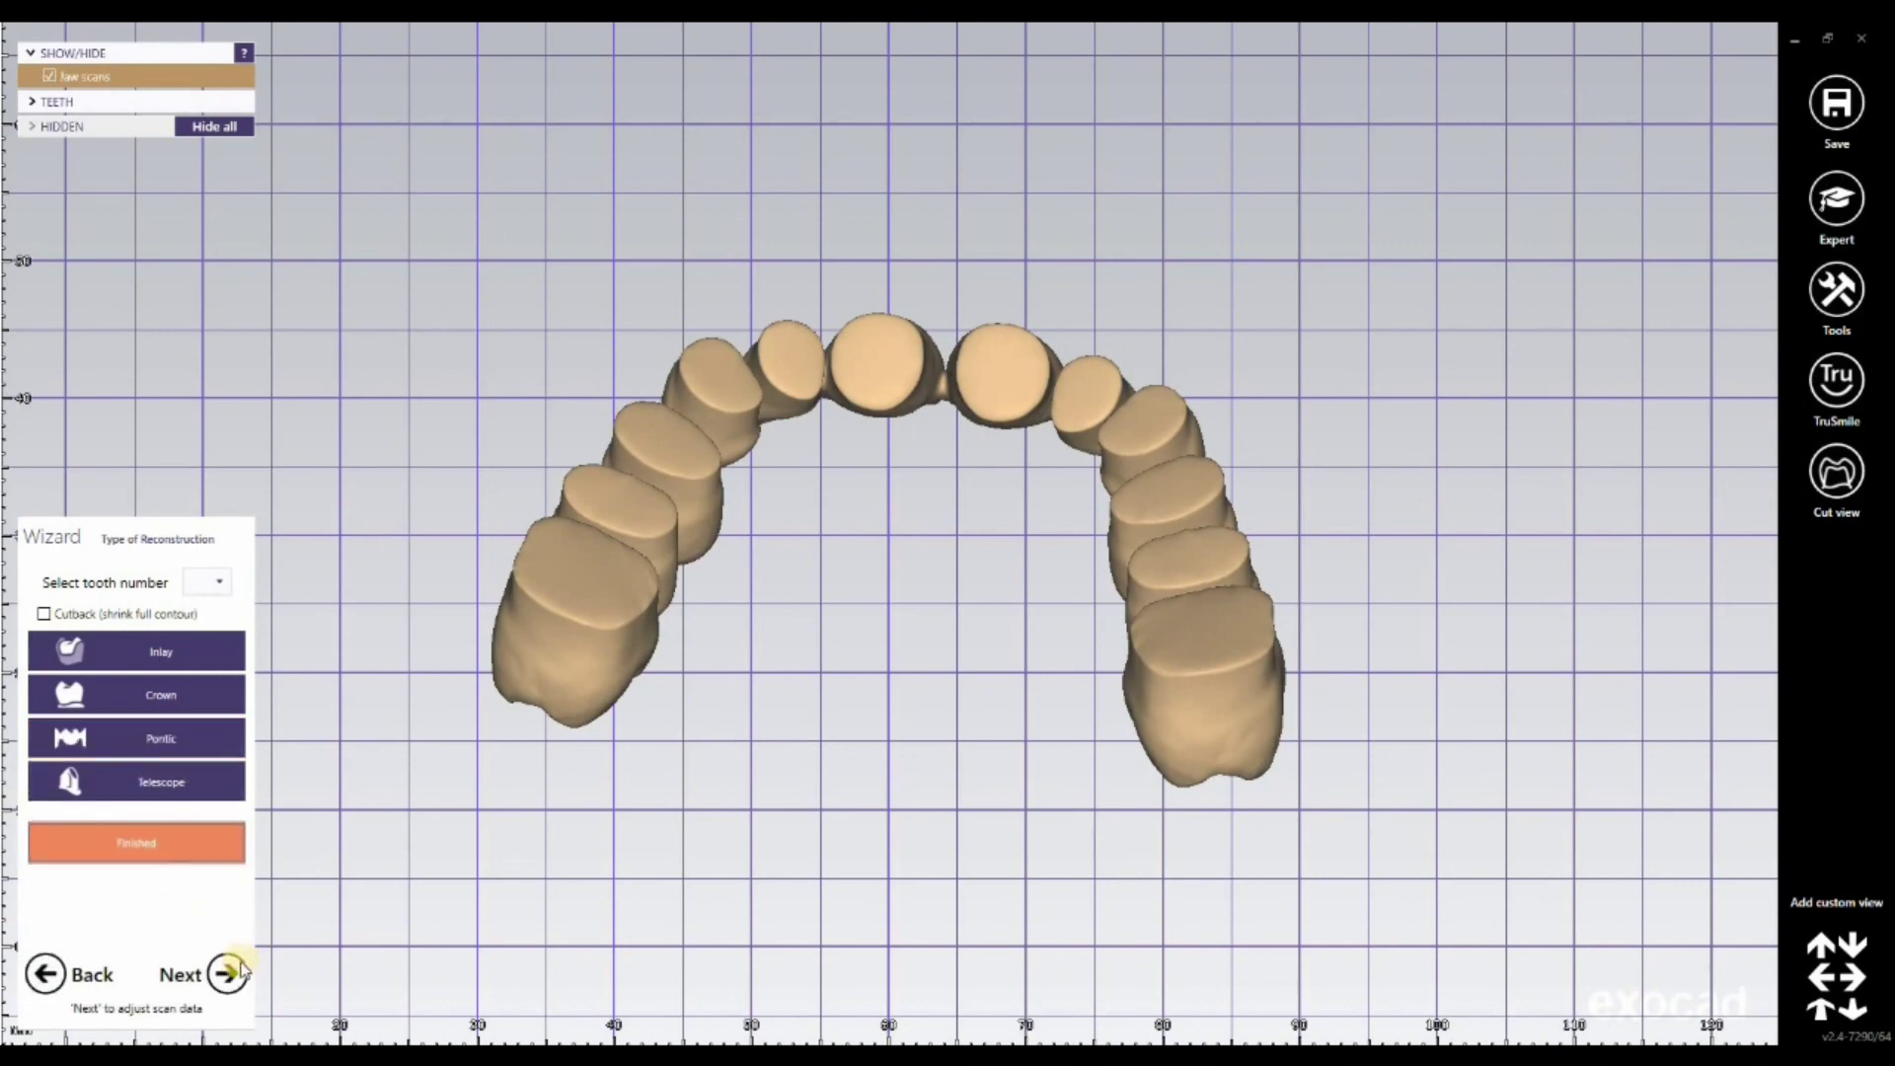
{"action": "key", "text": "Return"}
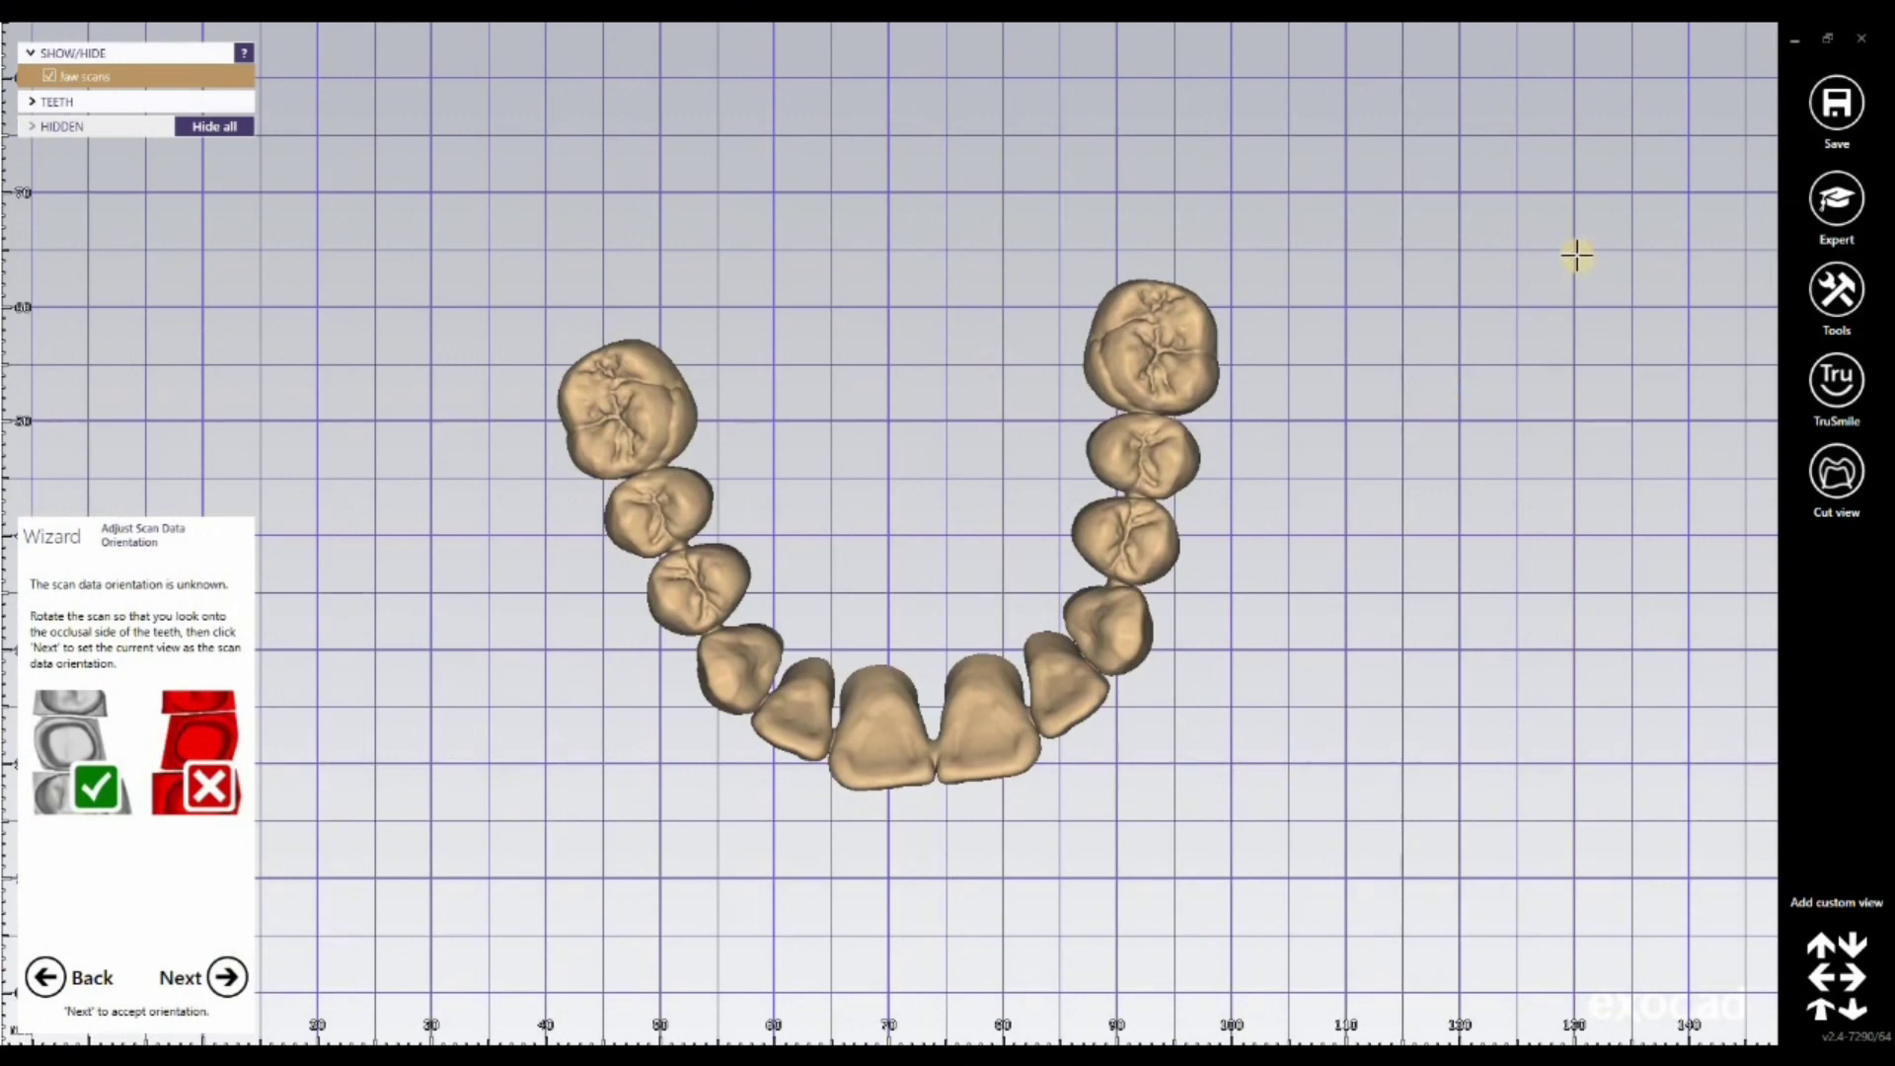
Step: In Expert Mode, create a virtual waxup bottom with gingiva, insertion direction from view, 0.11 mm offset
{"action": "left_click", "coordinate": [1841, 204]}
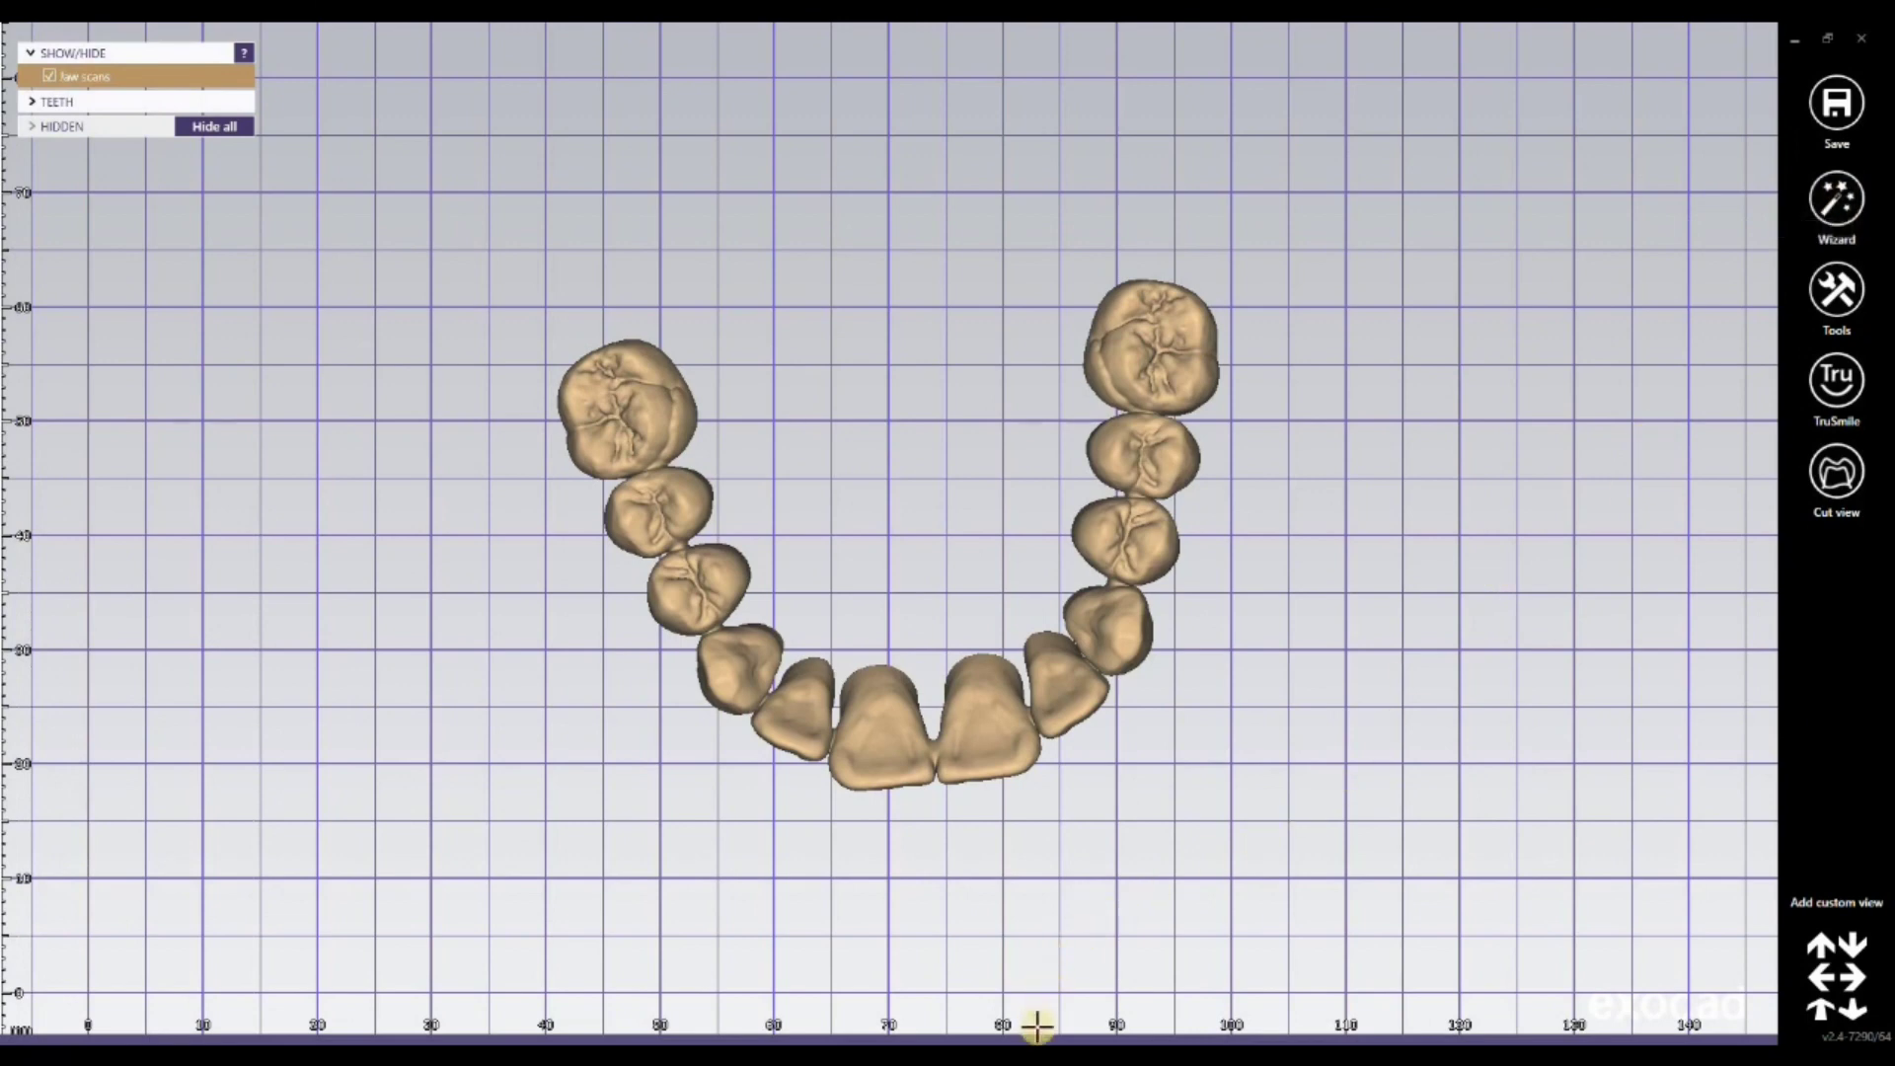
{"action": "mouse_move", "coordinate": [1041, 1038]}
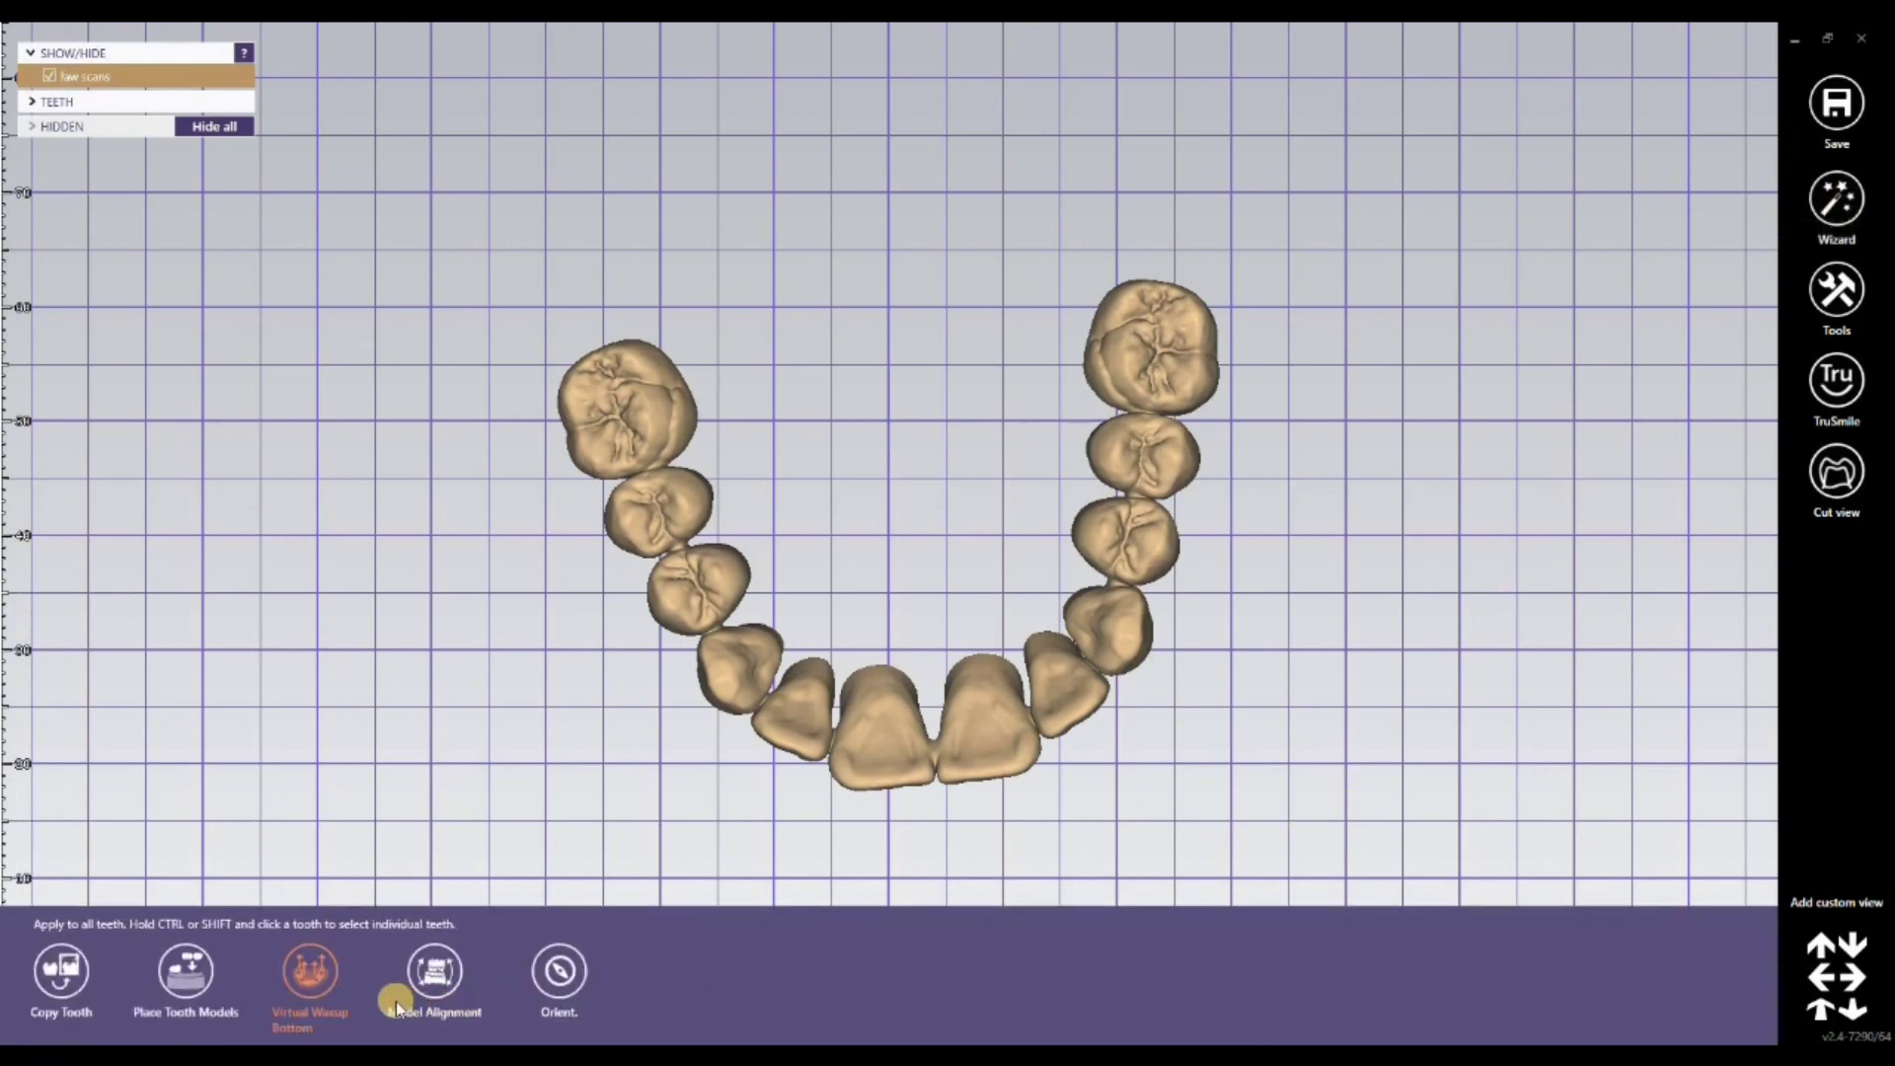
{"action": "left_click", "coordinate": [316, 980]}
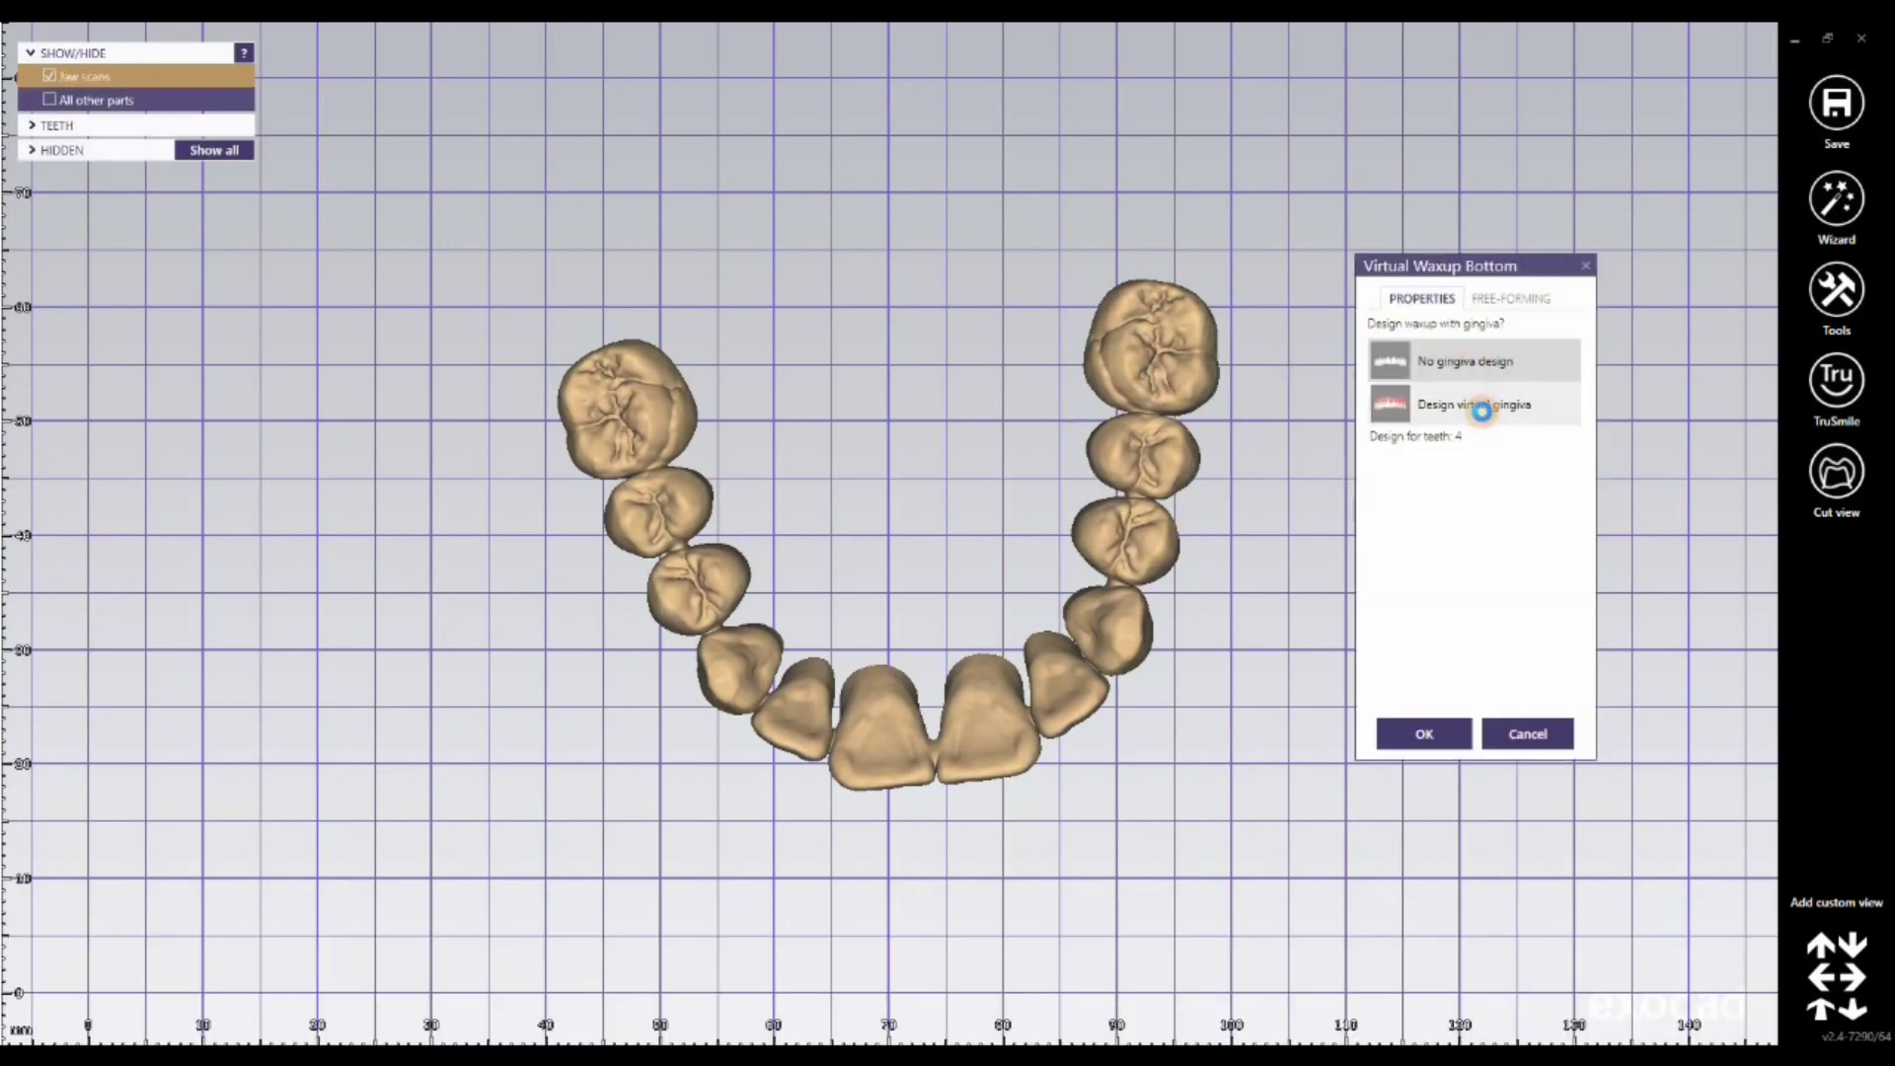
{"action": "left_click", "coordinate": [1484, 414]}
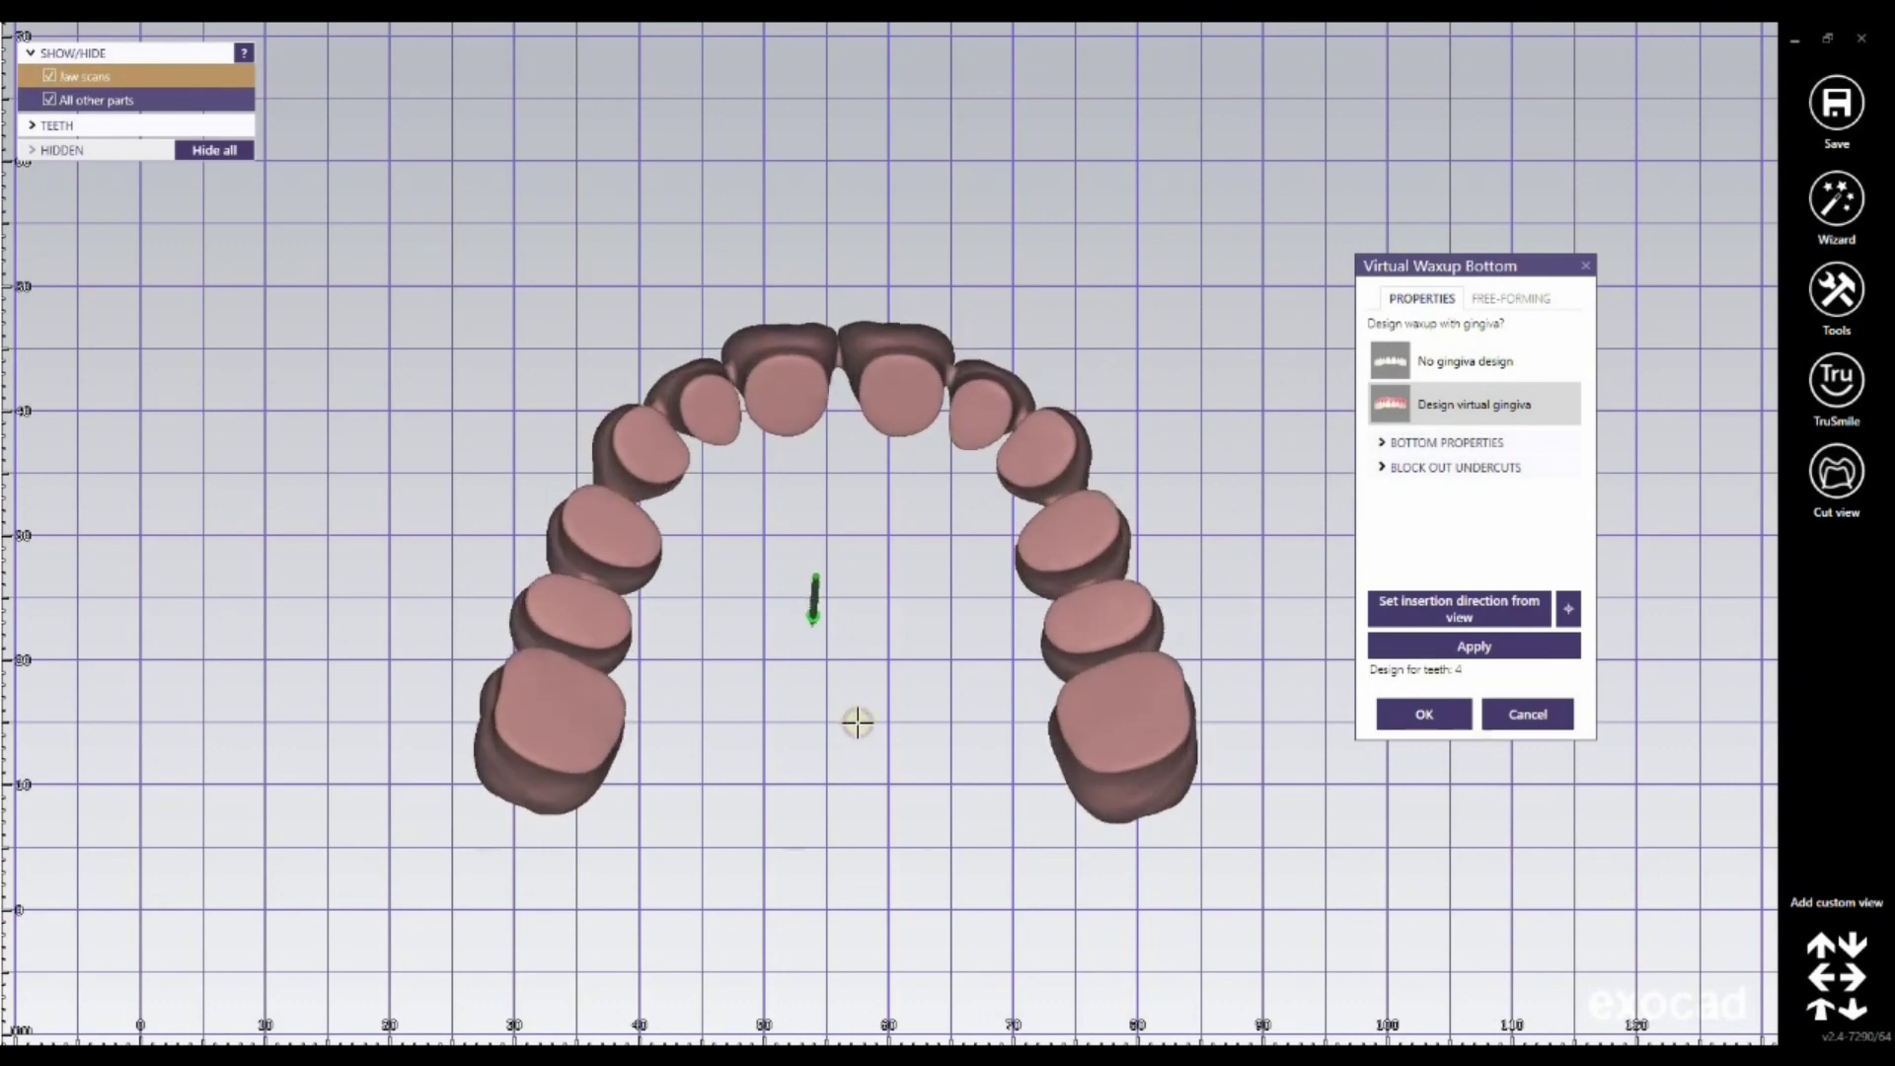
{"action": "left_click", "coordinate": [1498, 599]}
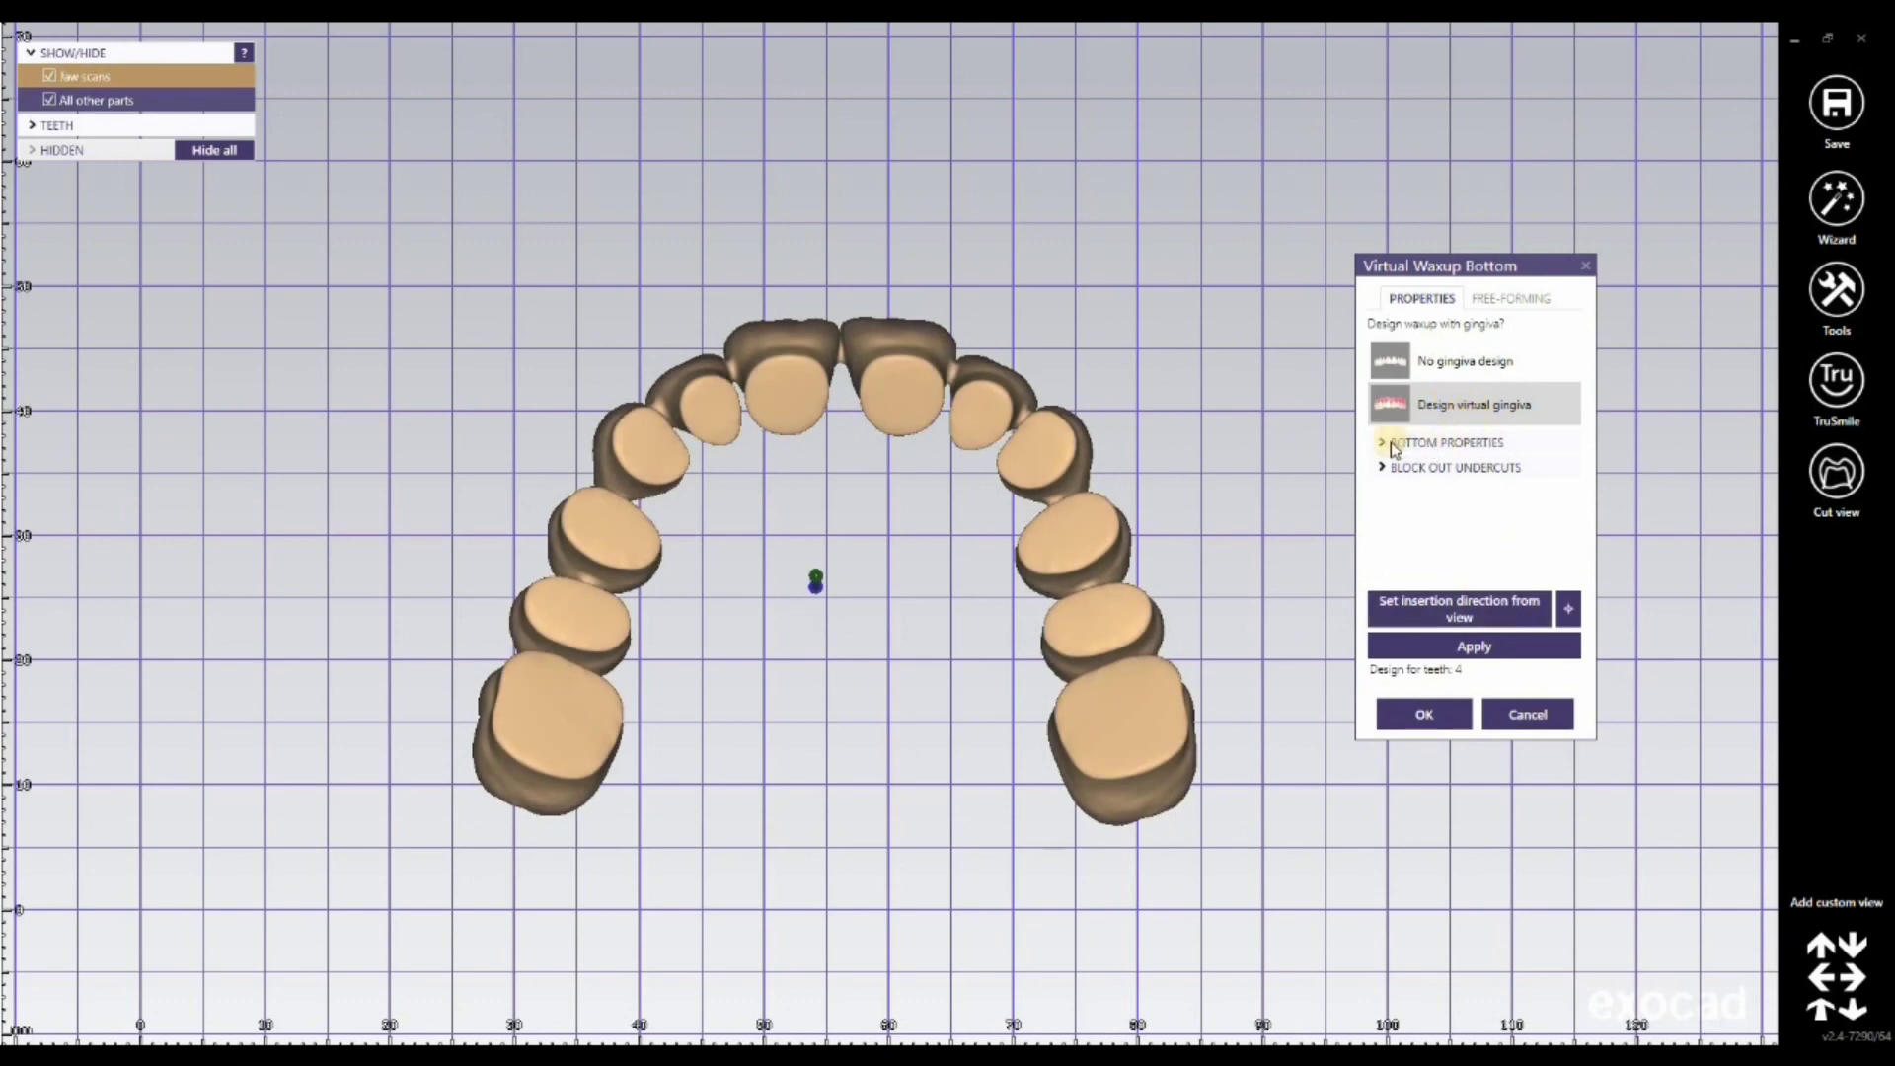
{"action": "left_click", "coordinate": [1394, 444]}
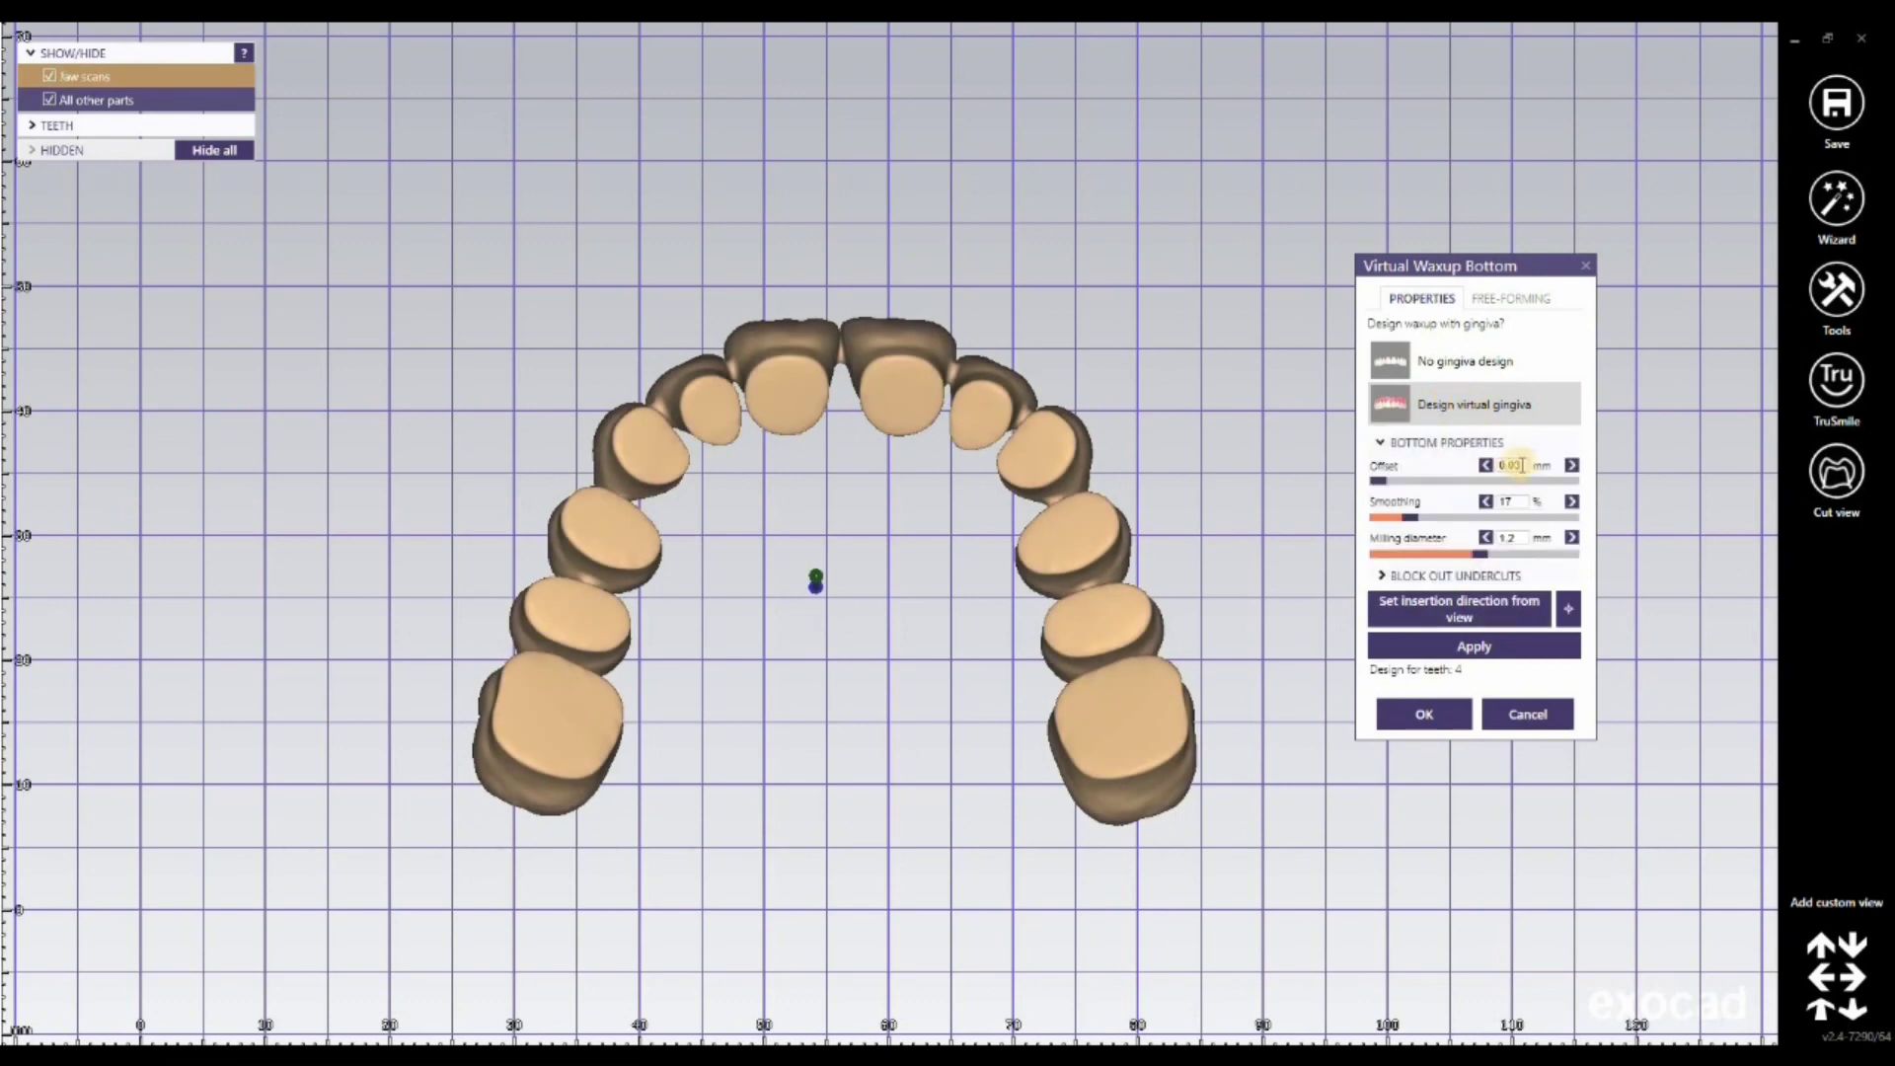
{"action": "left_click", "coordinate": [1521, 488]}
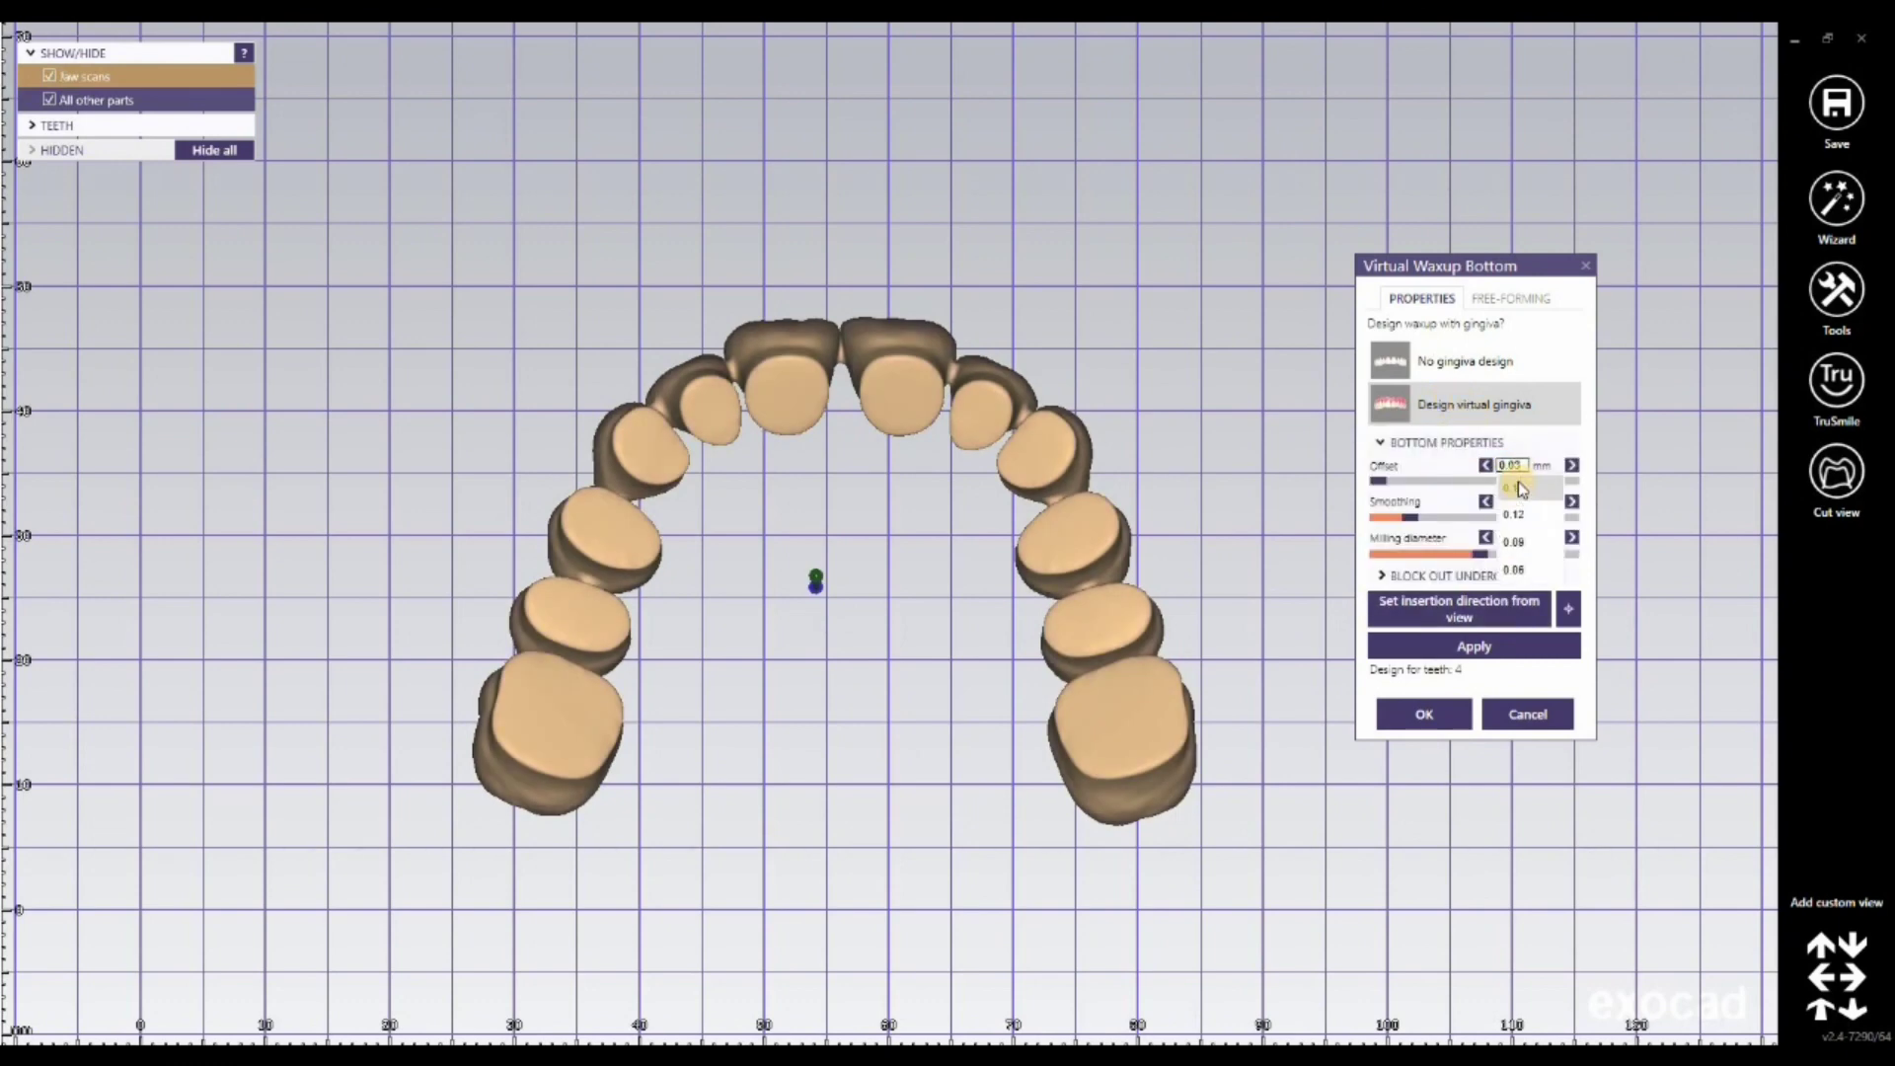
{"action": "left_click", "coordinate": [1518, 488]}
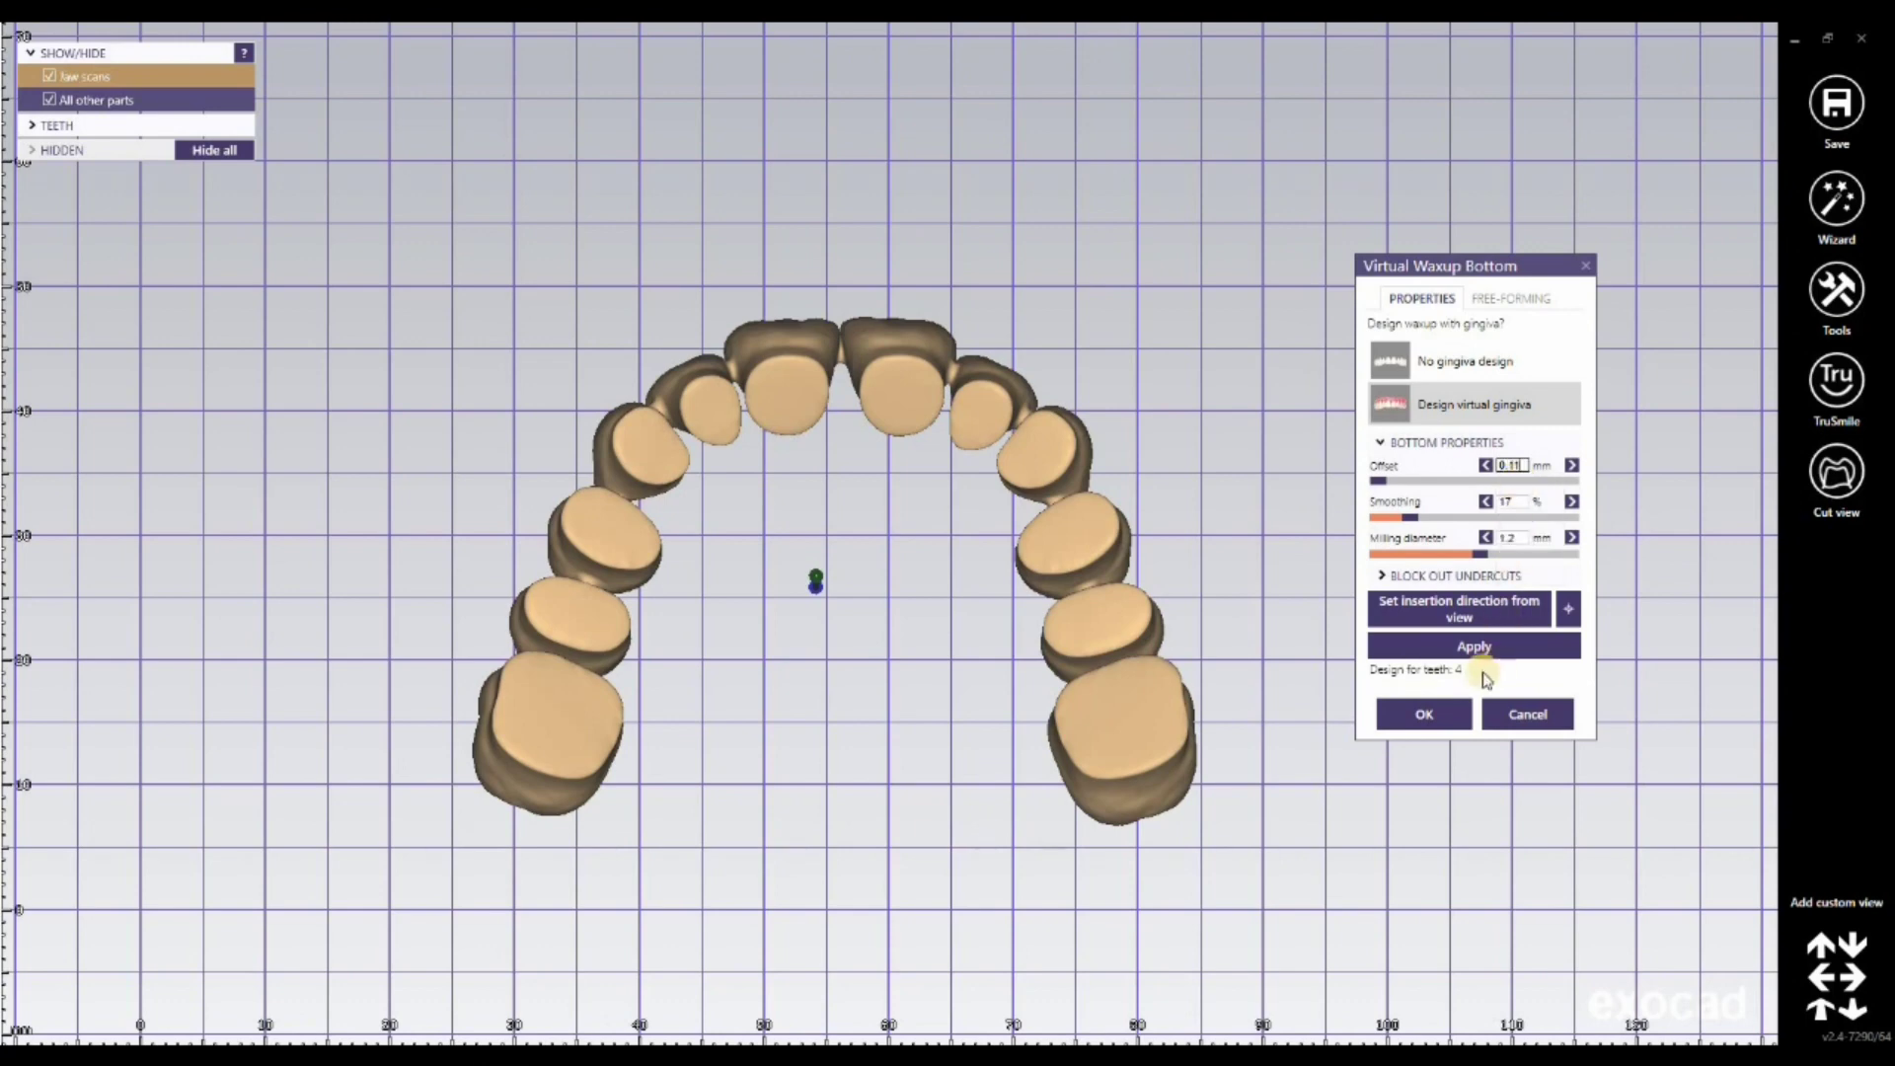
{"action": "left_click", "coordinate": [1461, 614]}
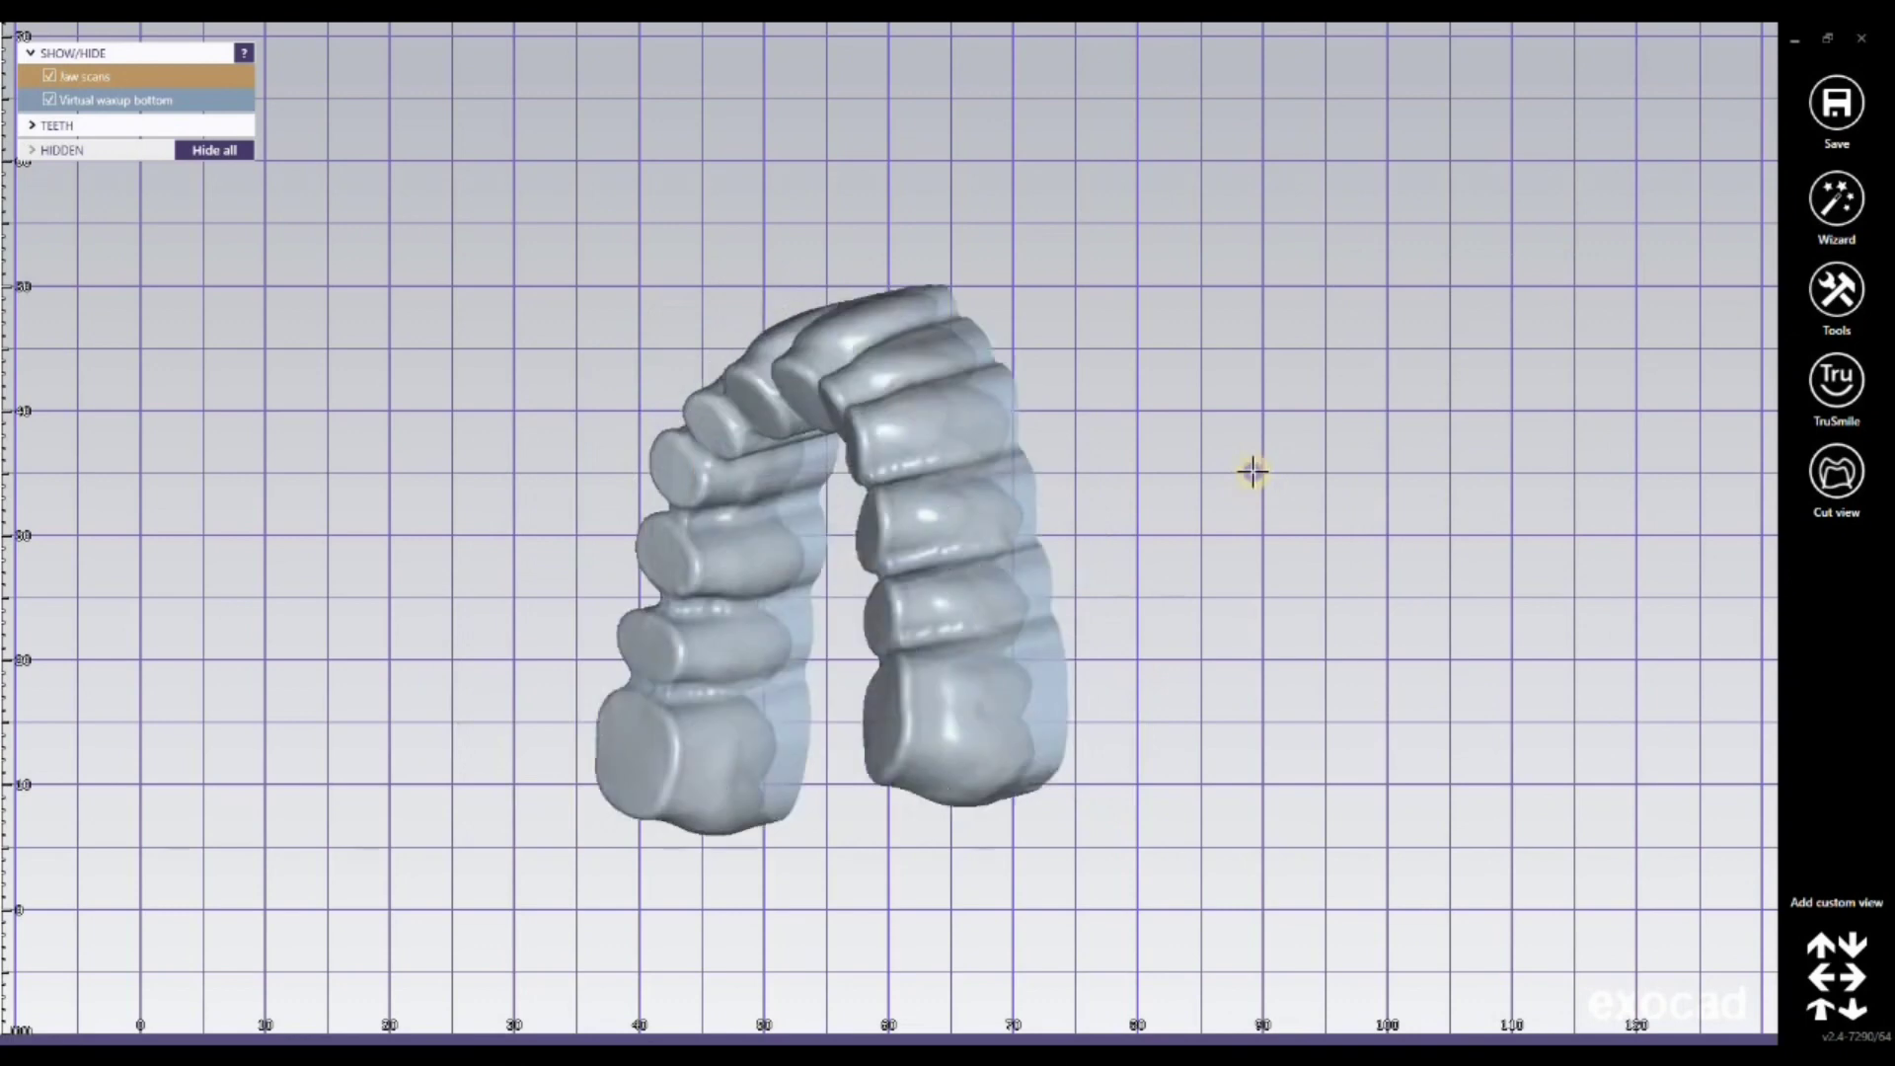
{"action": "left_click", "coordinate": [50, 76]}
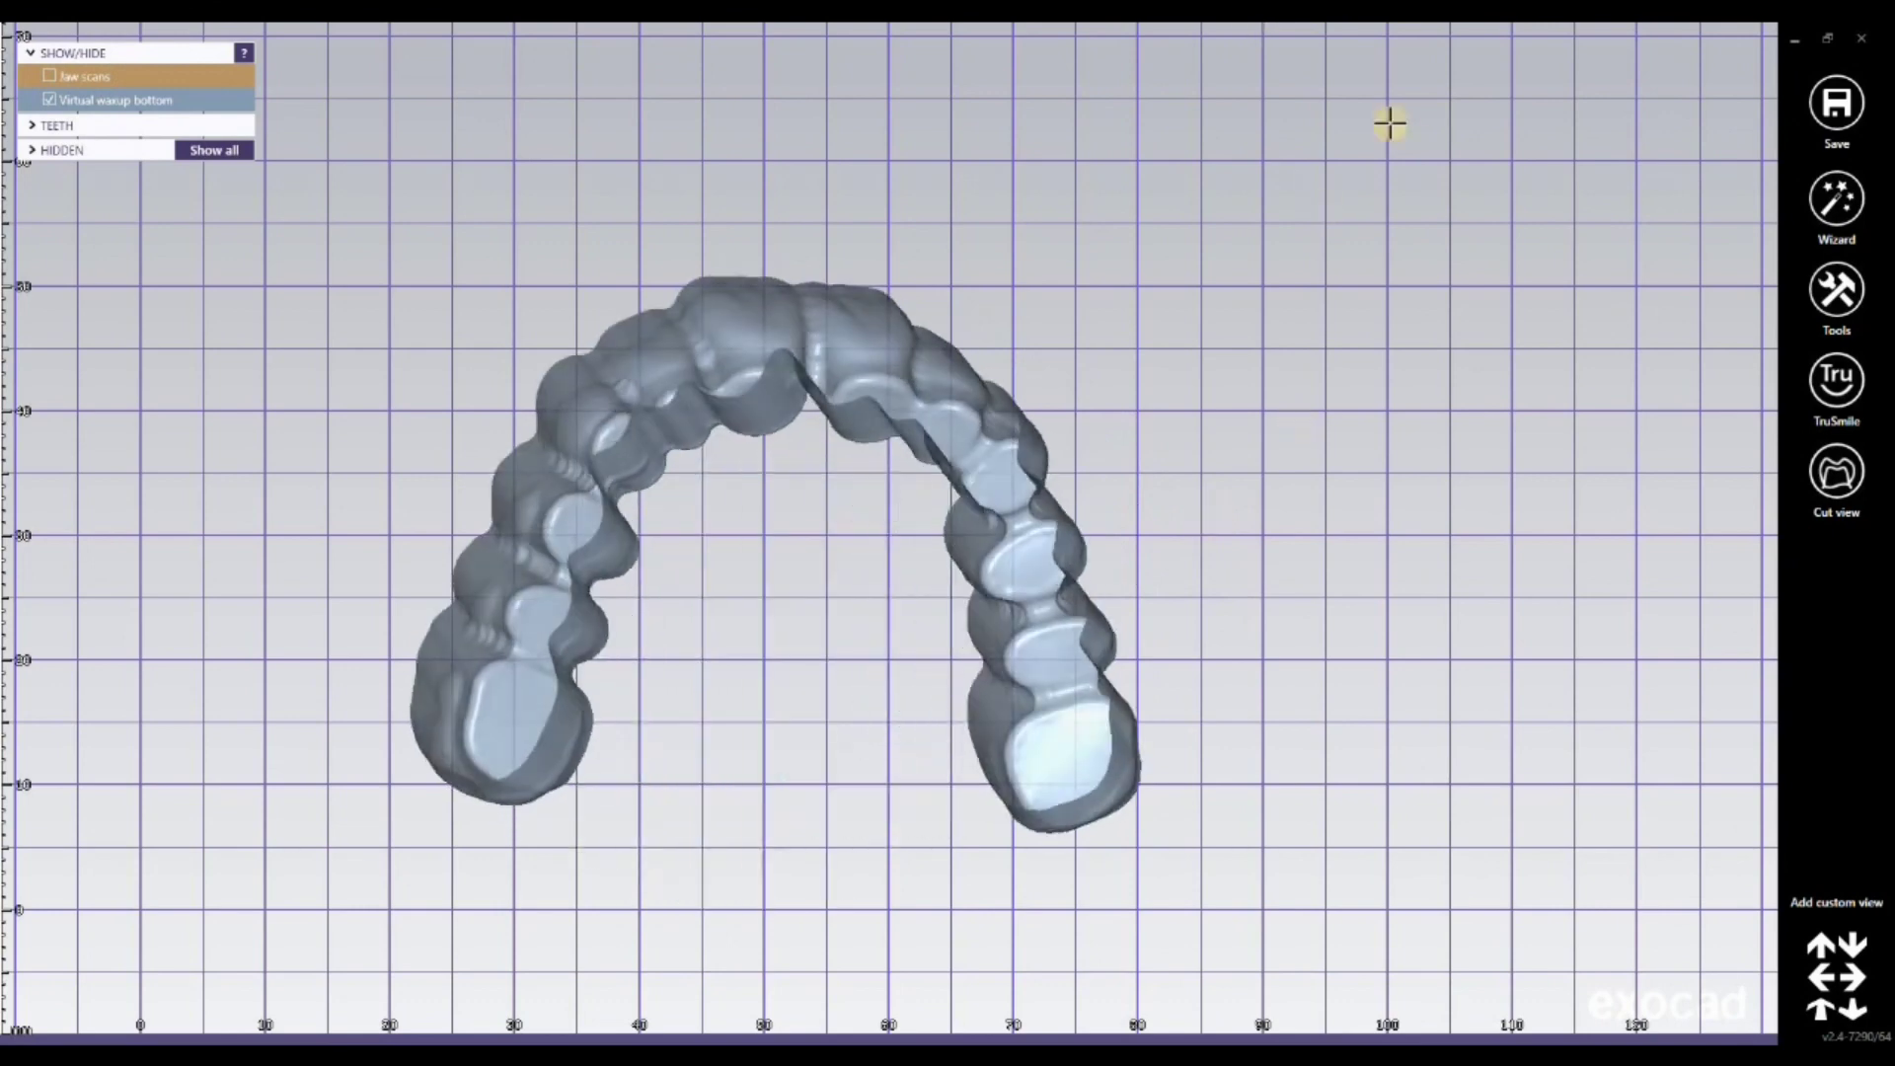
Step: Export the visible model to mesh as Teeth_to_cut.stl in the Denture Extracted folder
{"action": "left_click", "coordinate": [1814, 107]}
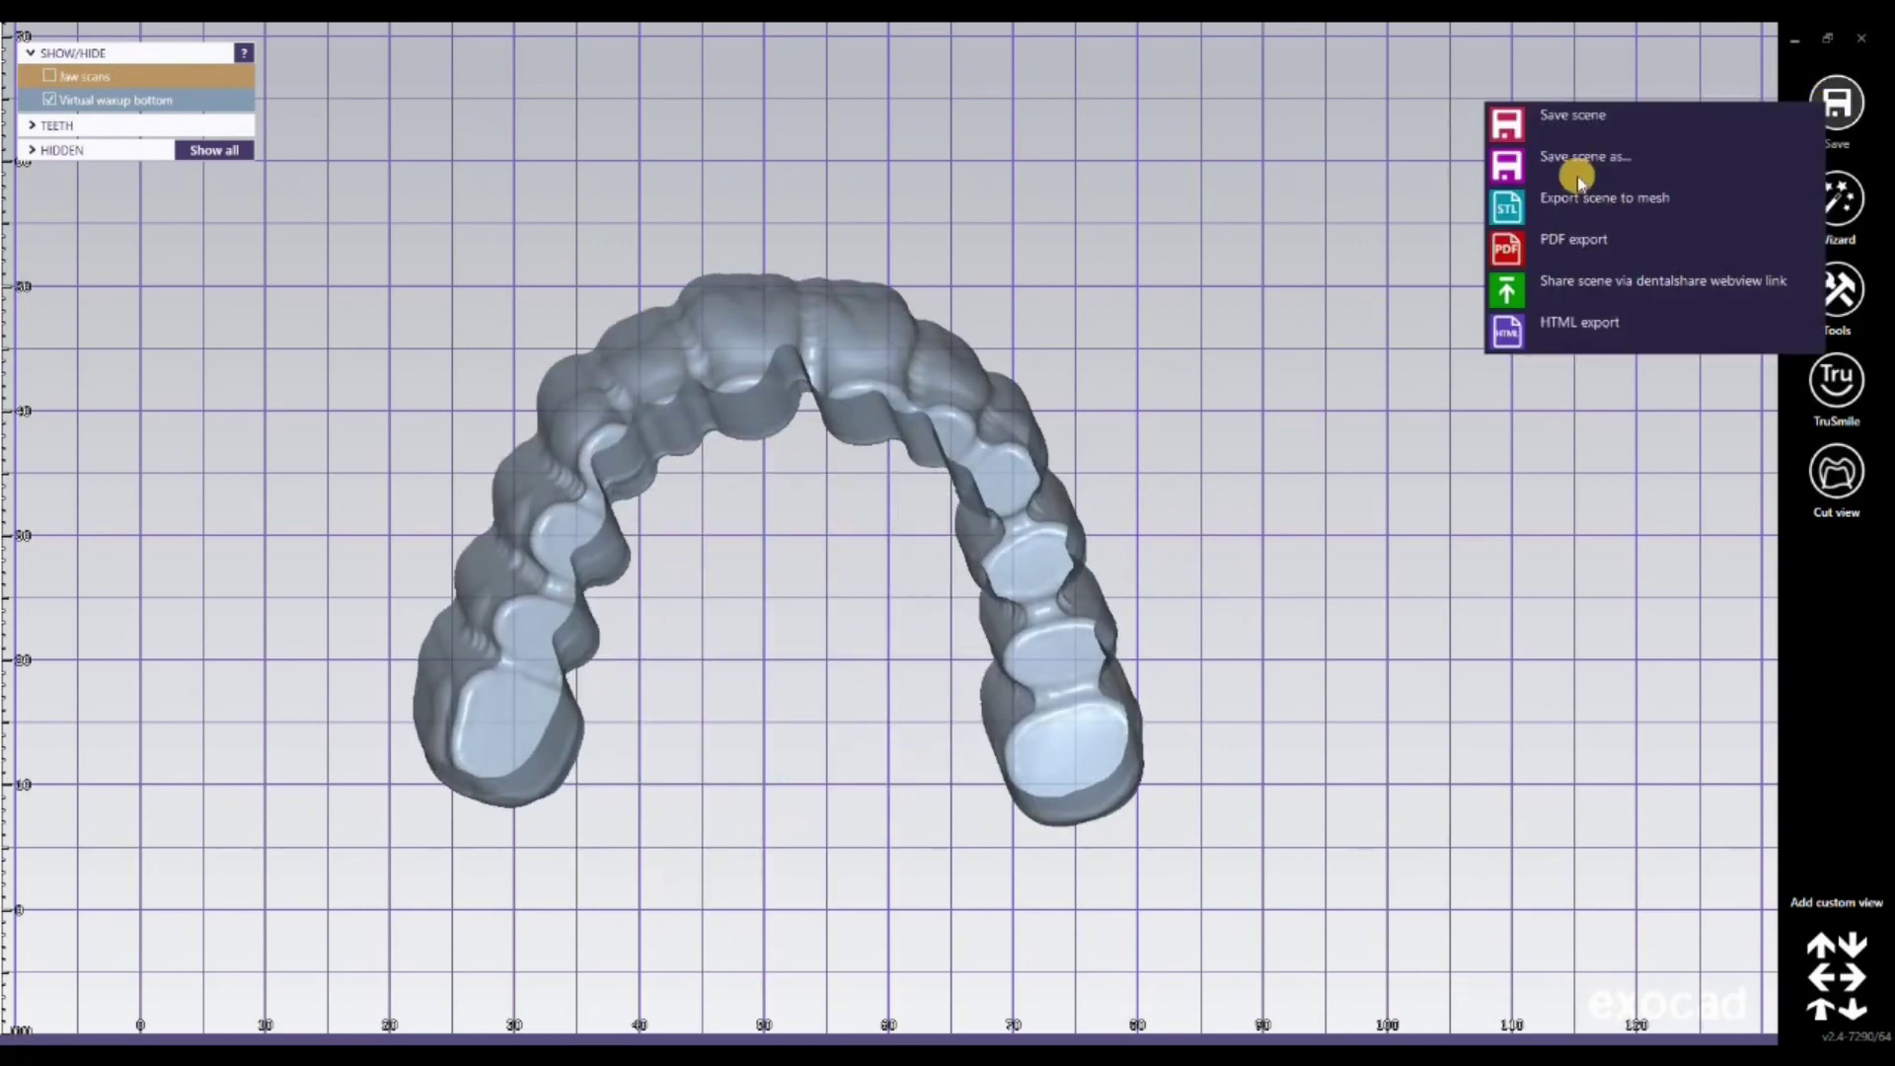
{"action": "left_click", "coordinate": [1624, 204]}
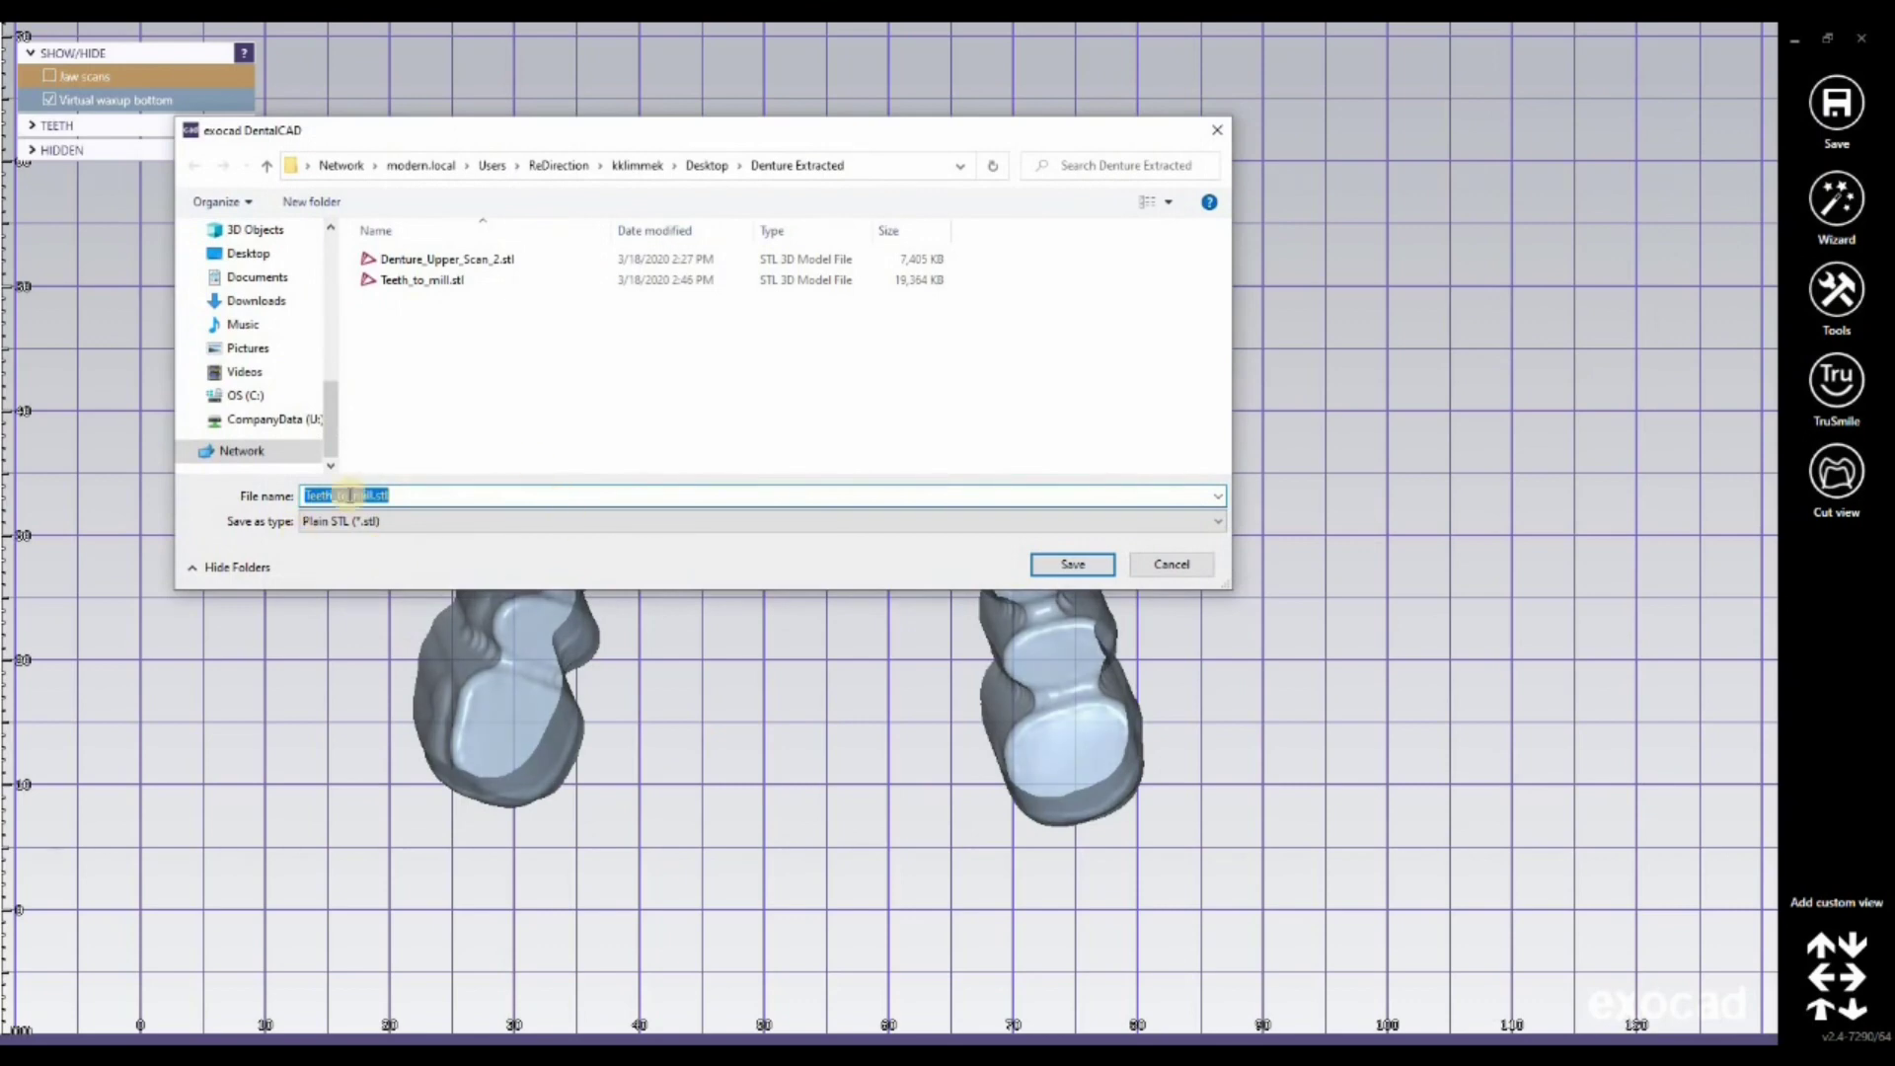
{"action": "left_click", "coordinate": [376, 497]}
{"action": "key", "text": "Return"}
{"action": "left_click", "coordinate": [854, 639]}
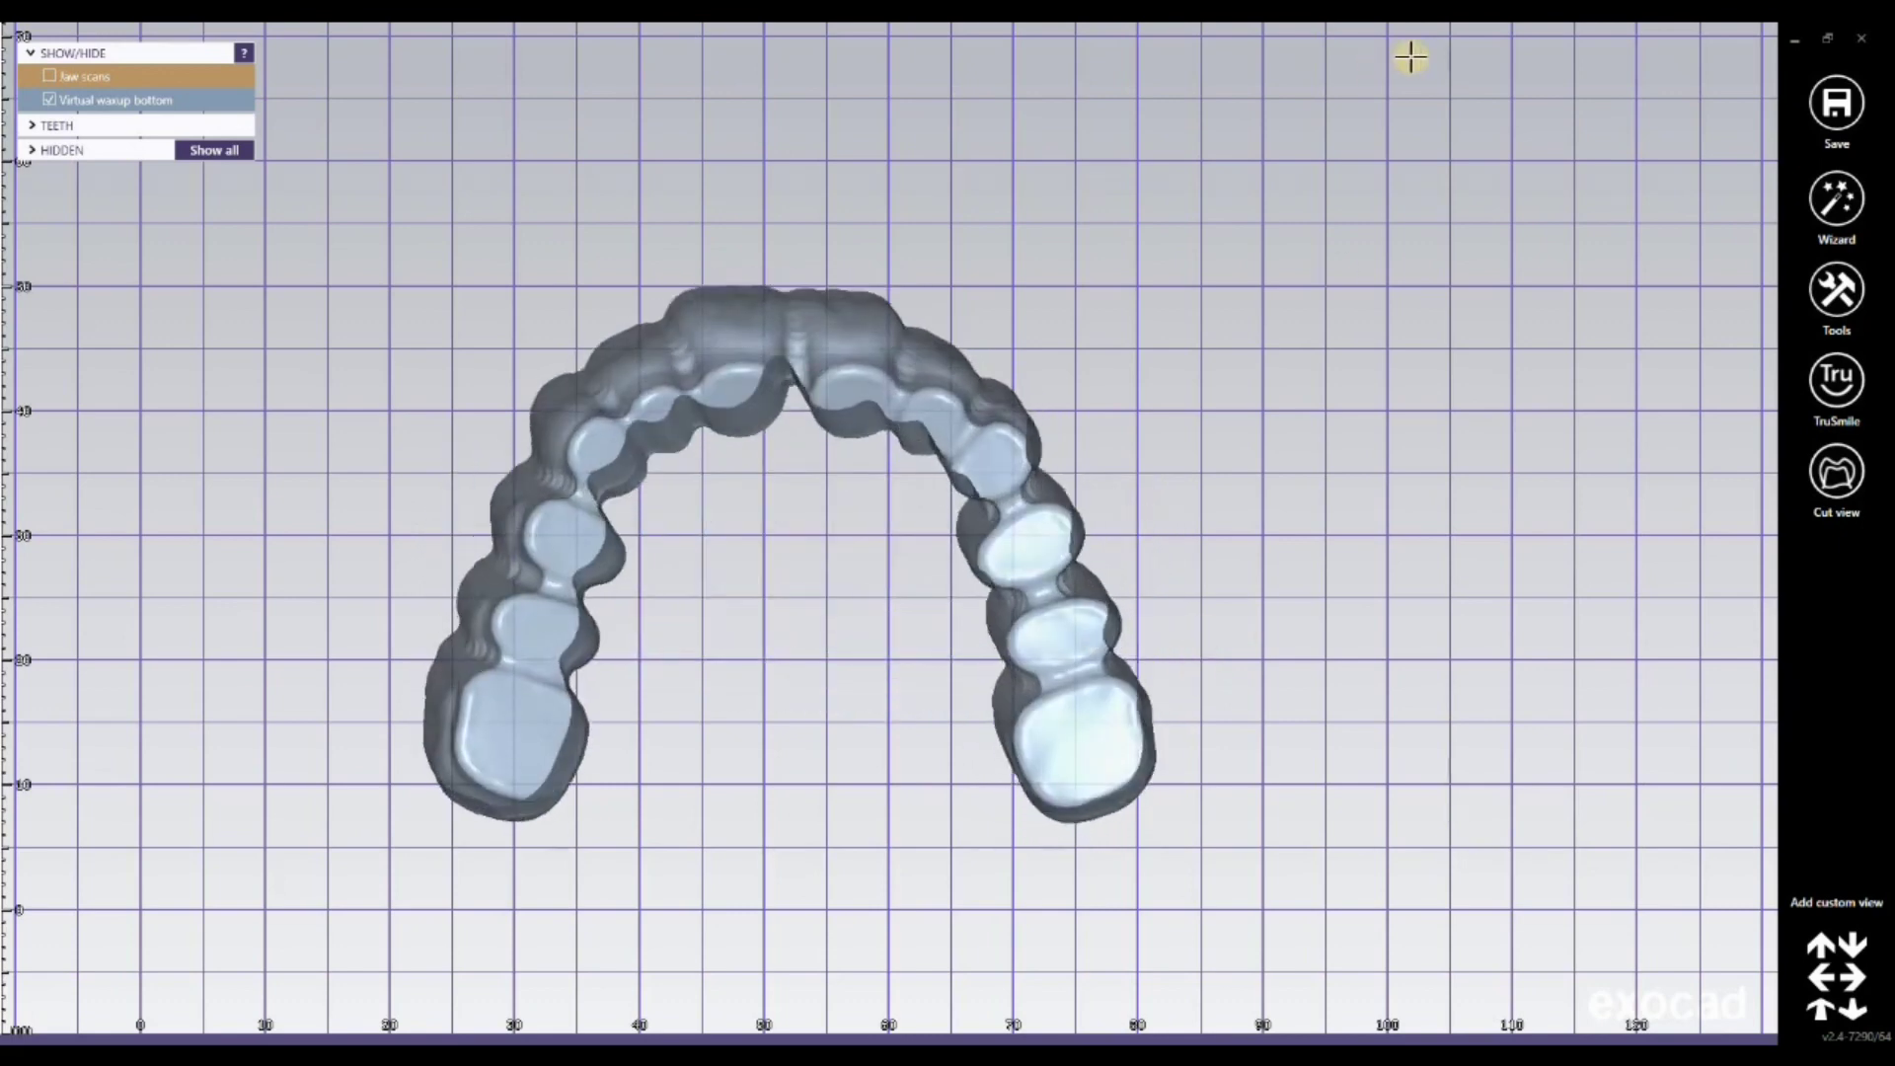
Step: Resave the visible model as a plain STL, replacing the existing Teeth_to_cut.stl
{"action": "left_click", "coordinate": [1834, 105]}
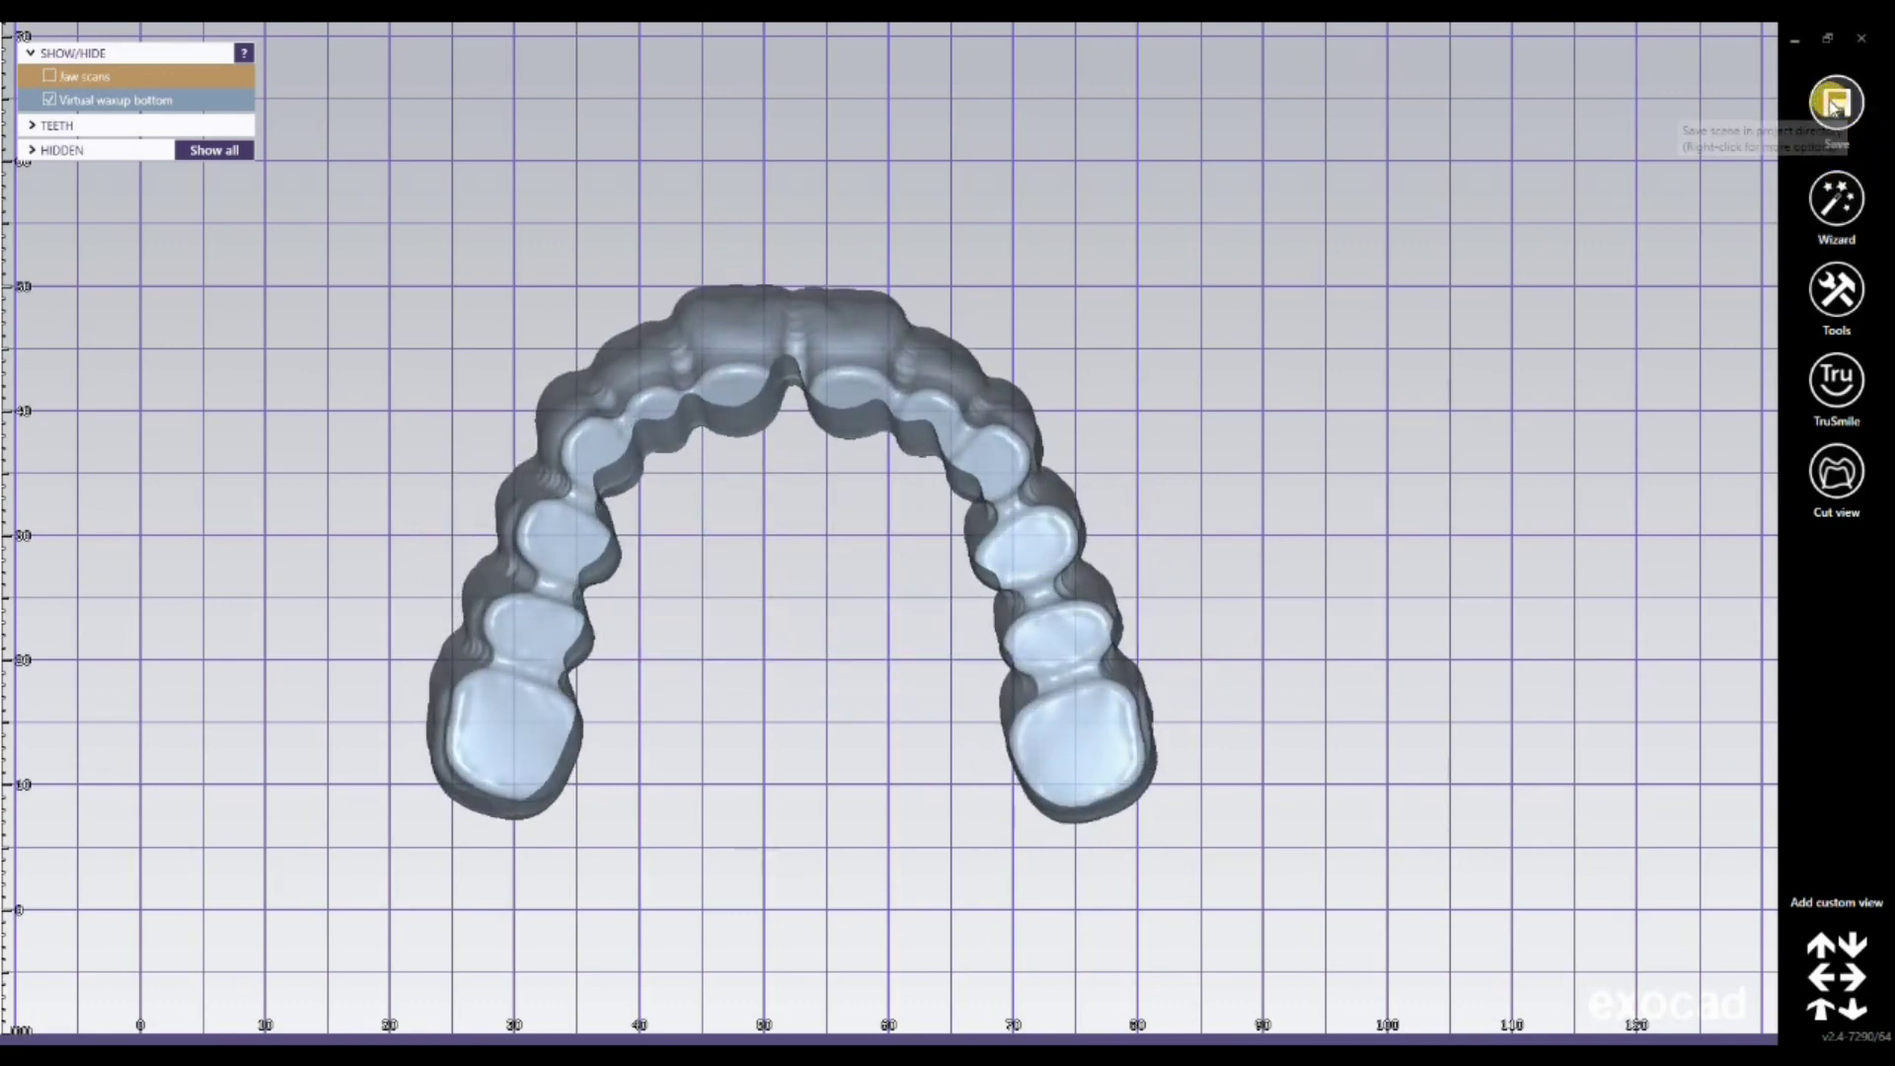
{"action": "left_click", "coordinate": [1626, 160]}
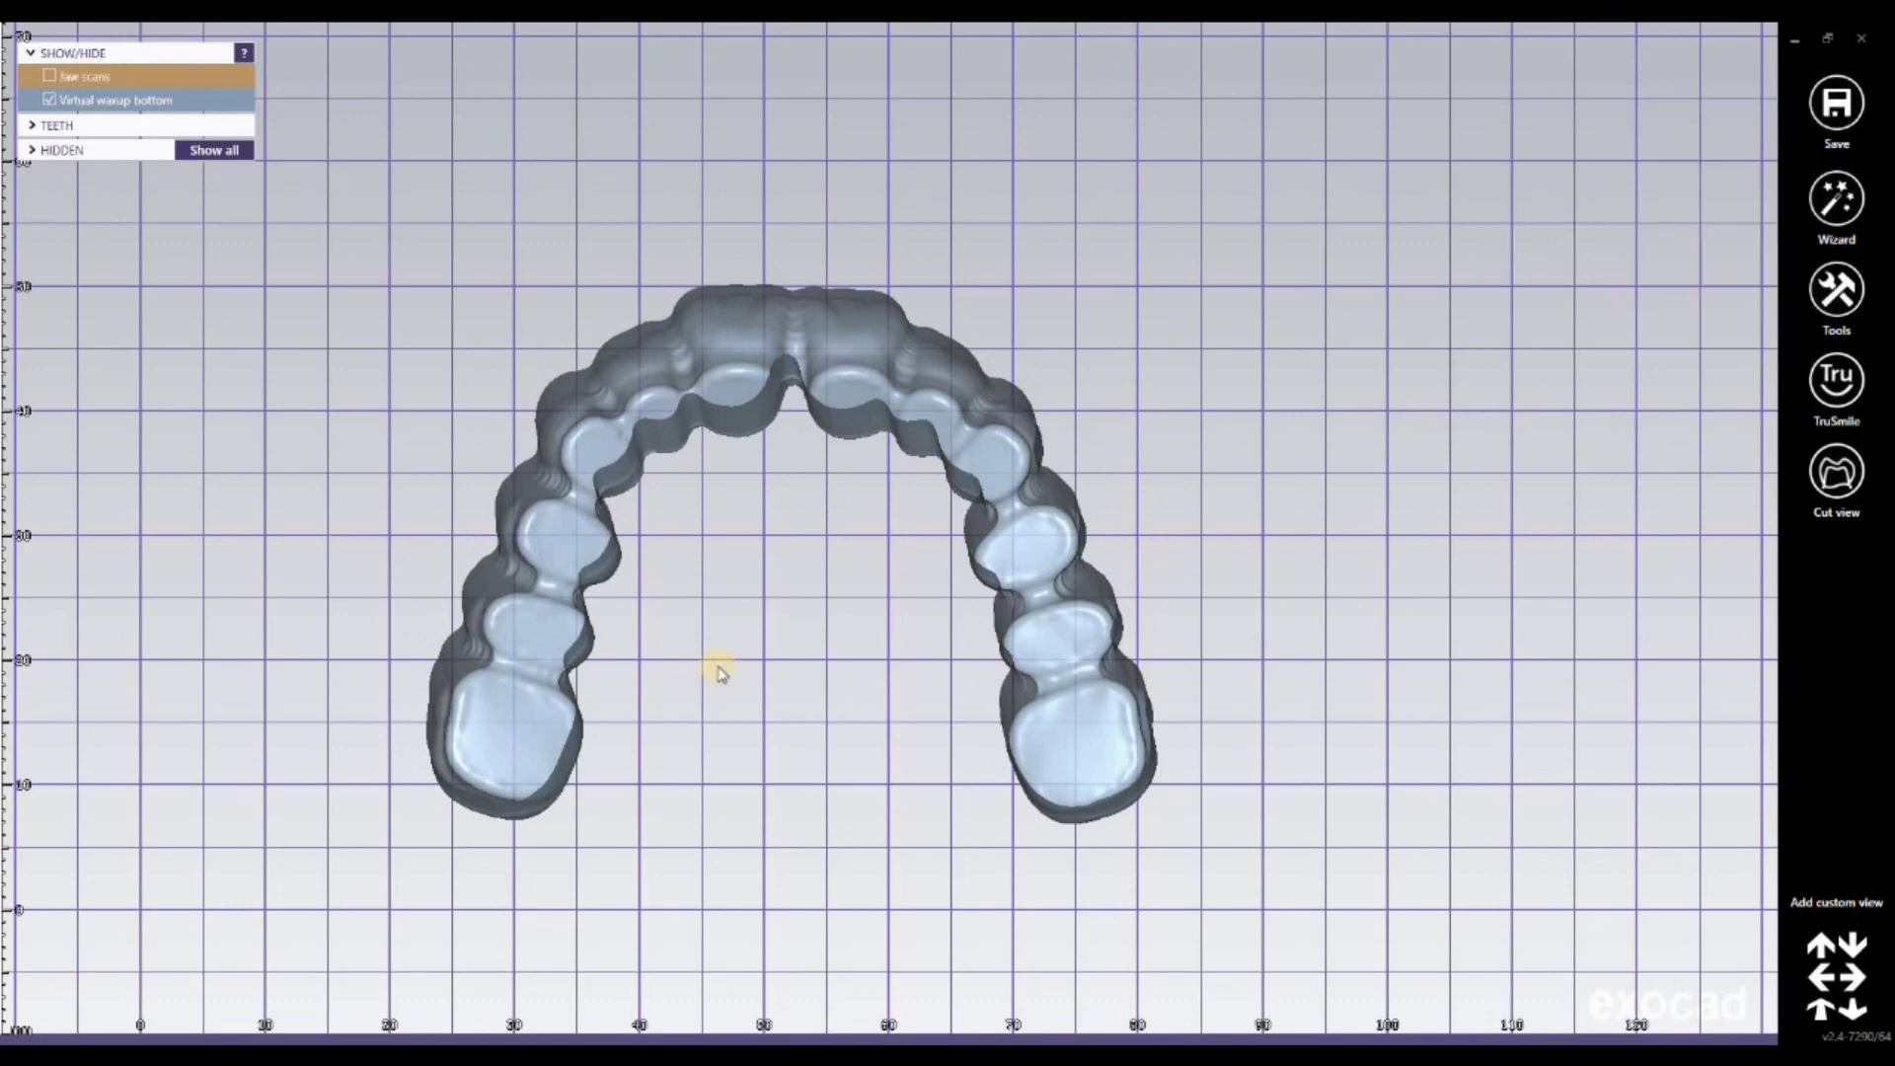
{"action": "left_click", "coordinate": [356, 523]}
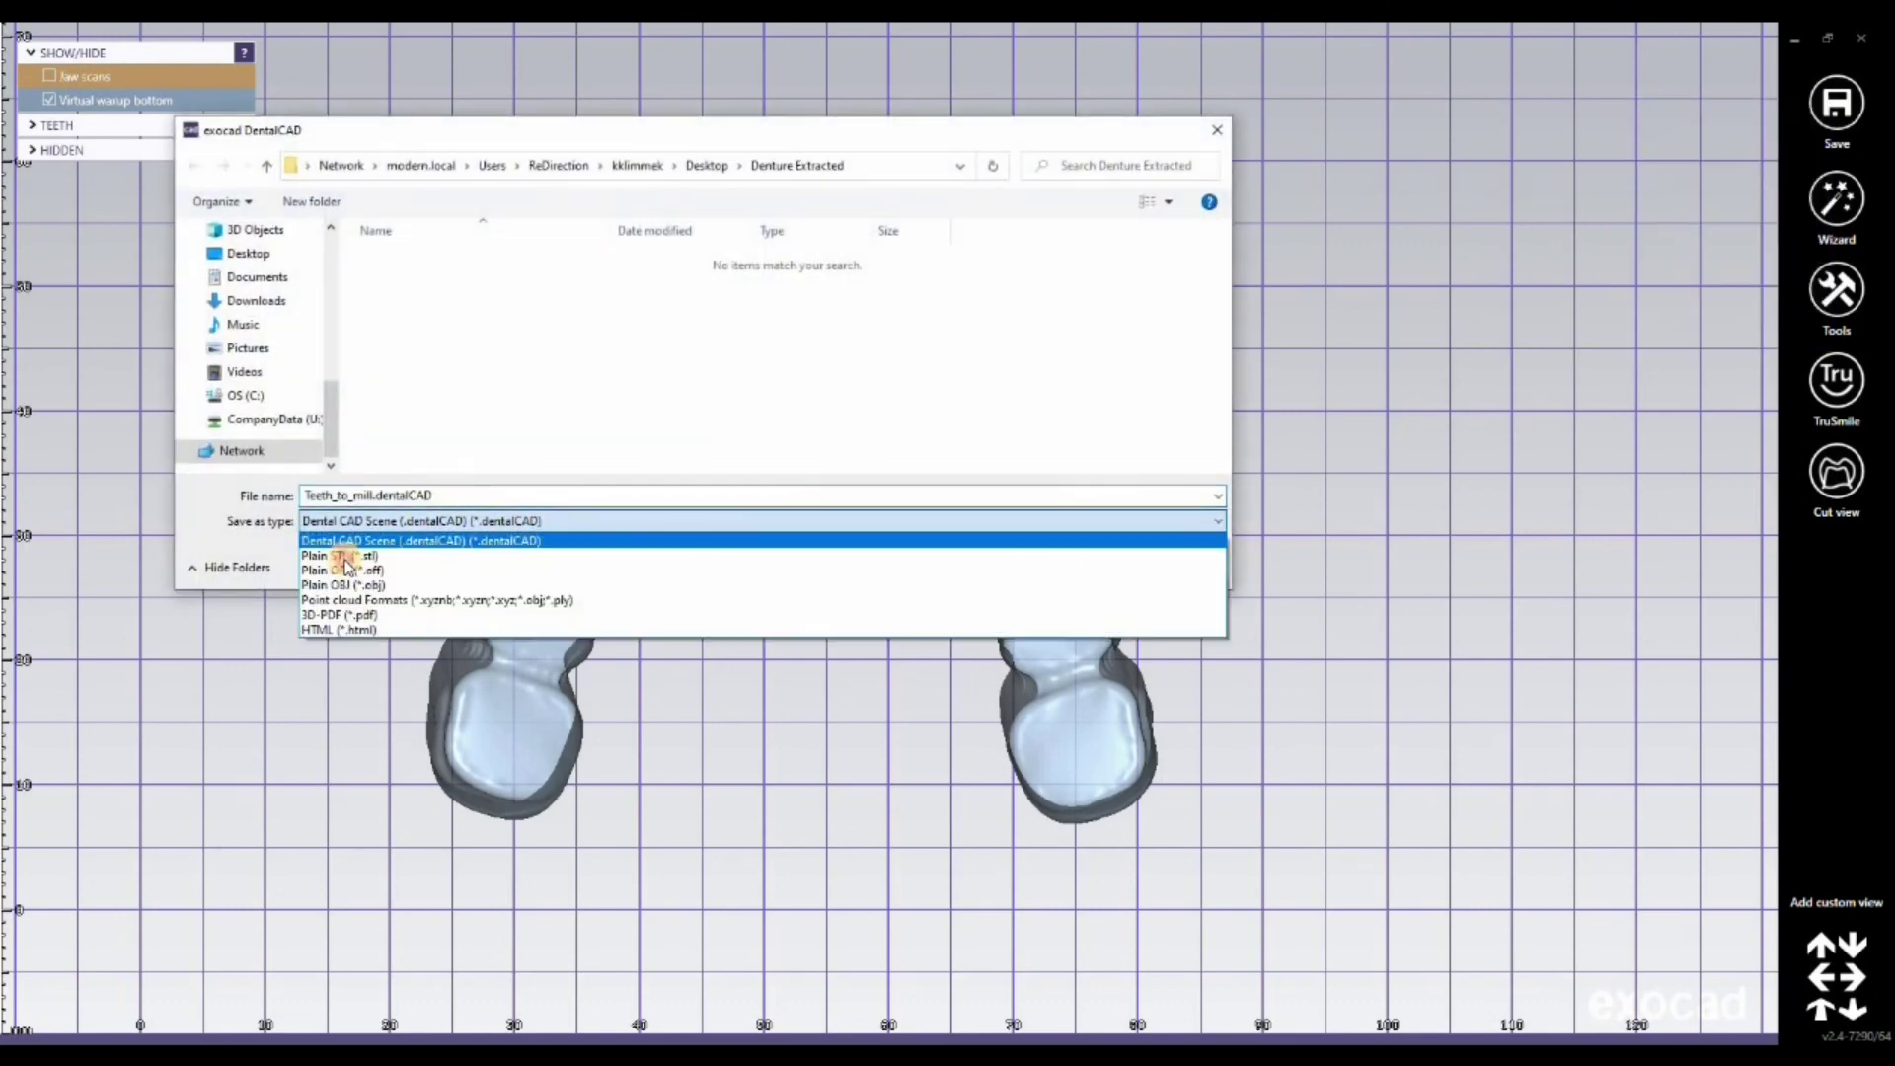
{"action": "key", "text": "Return"}
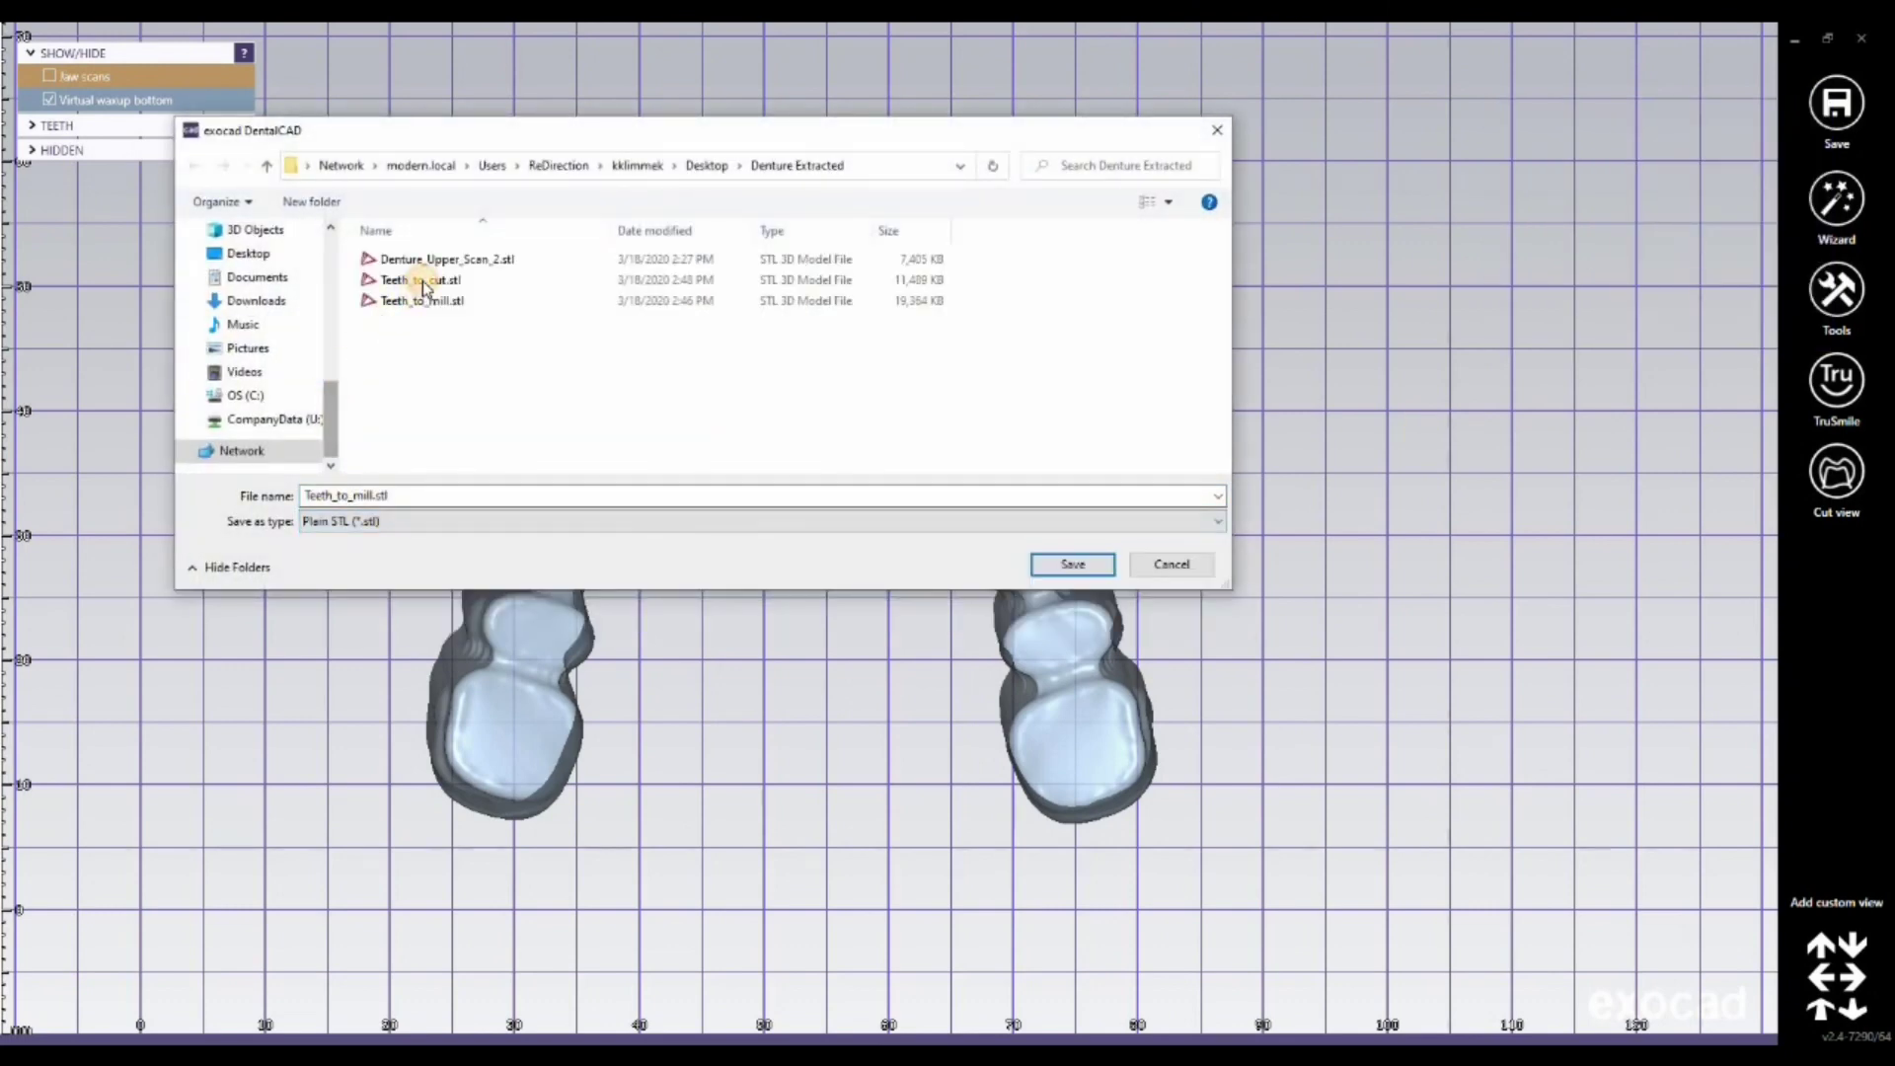
{"action": "left_click", "coordinate": [420, 279]}
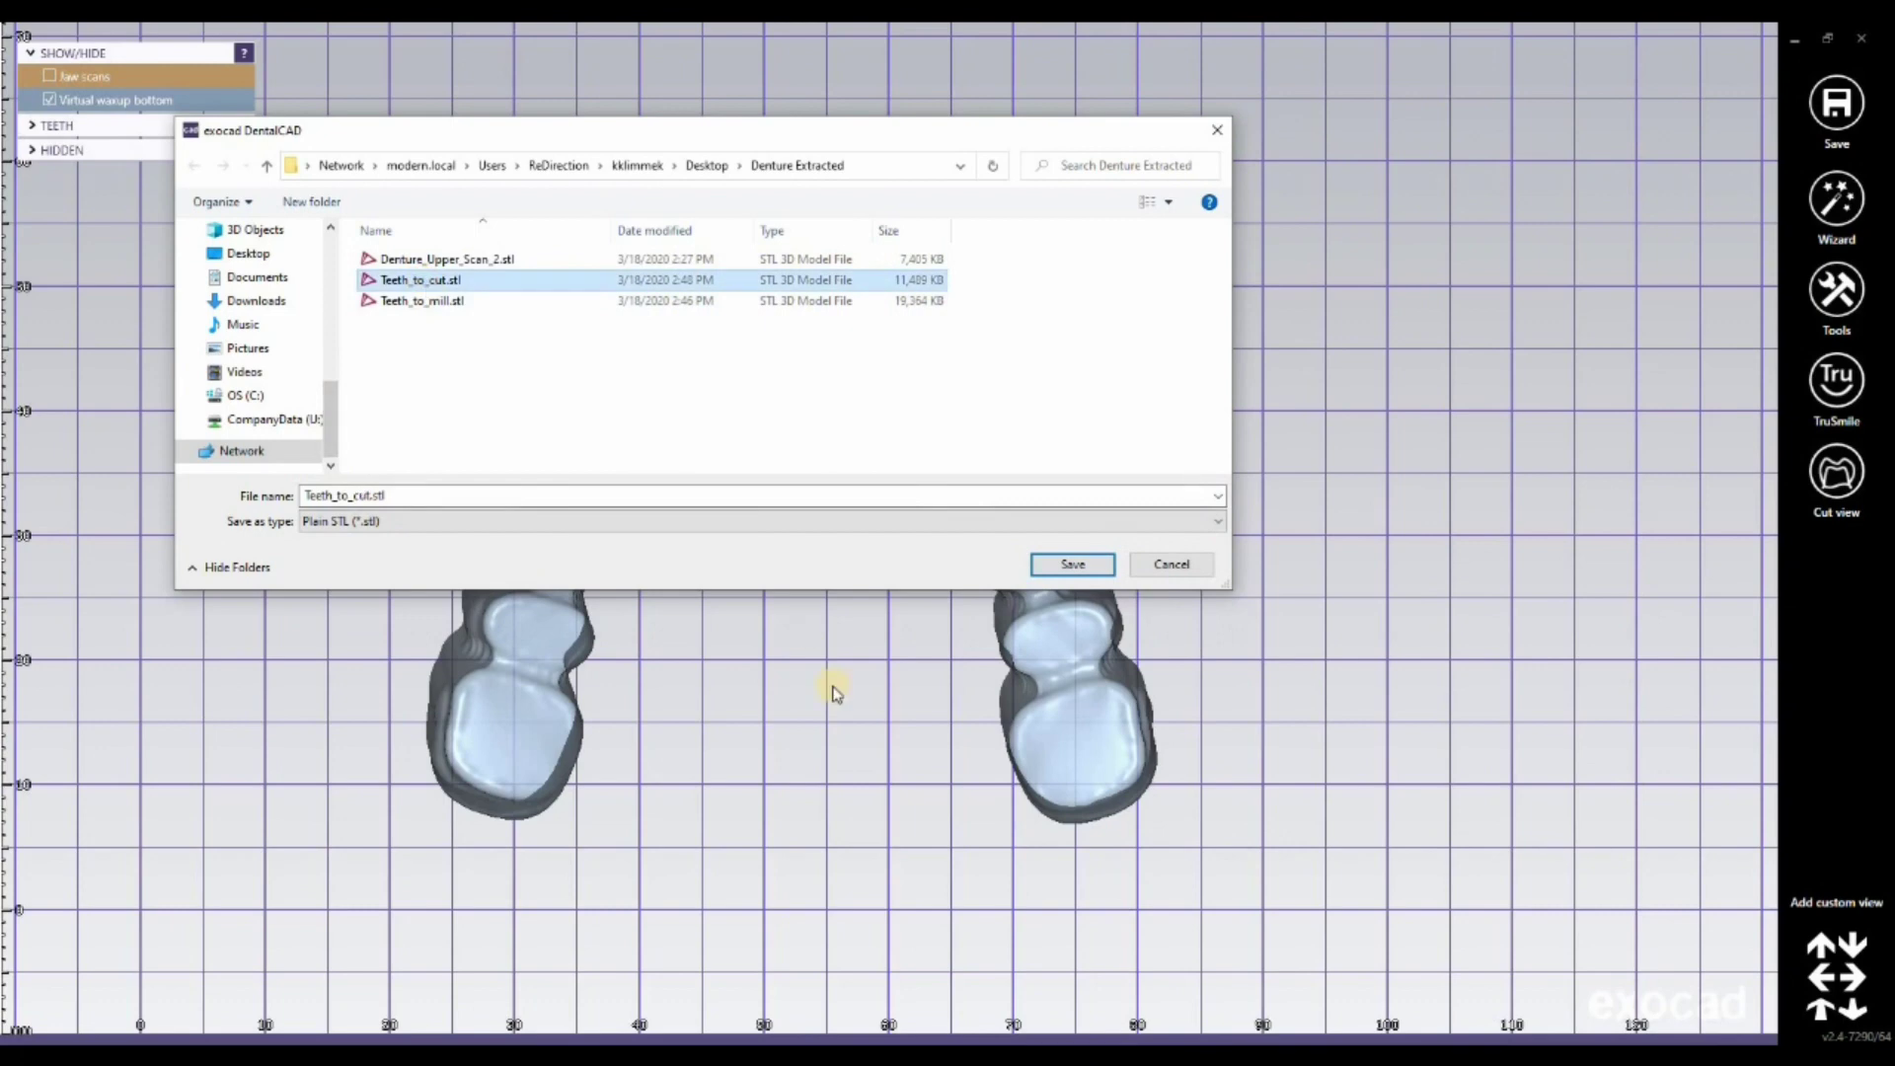
{"action": "left_click", "coordinate": [1075, 563]}
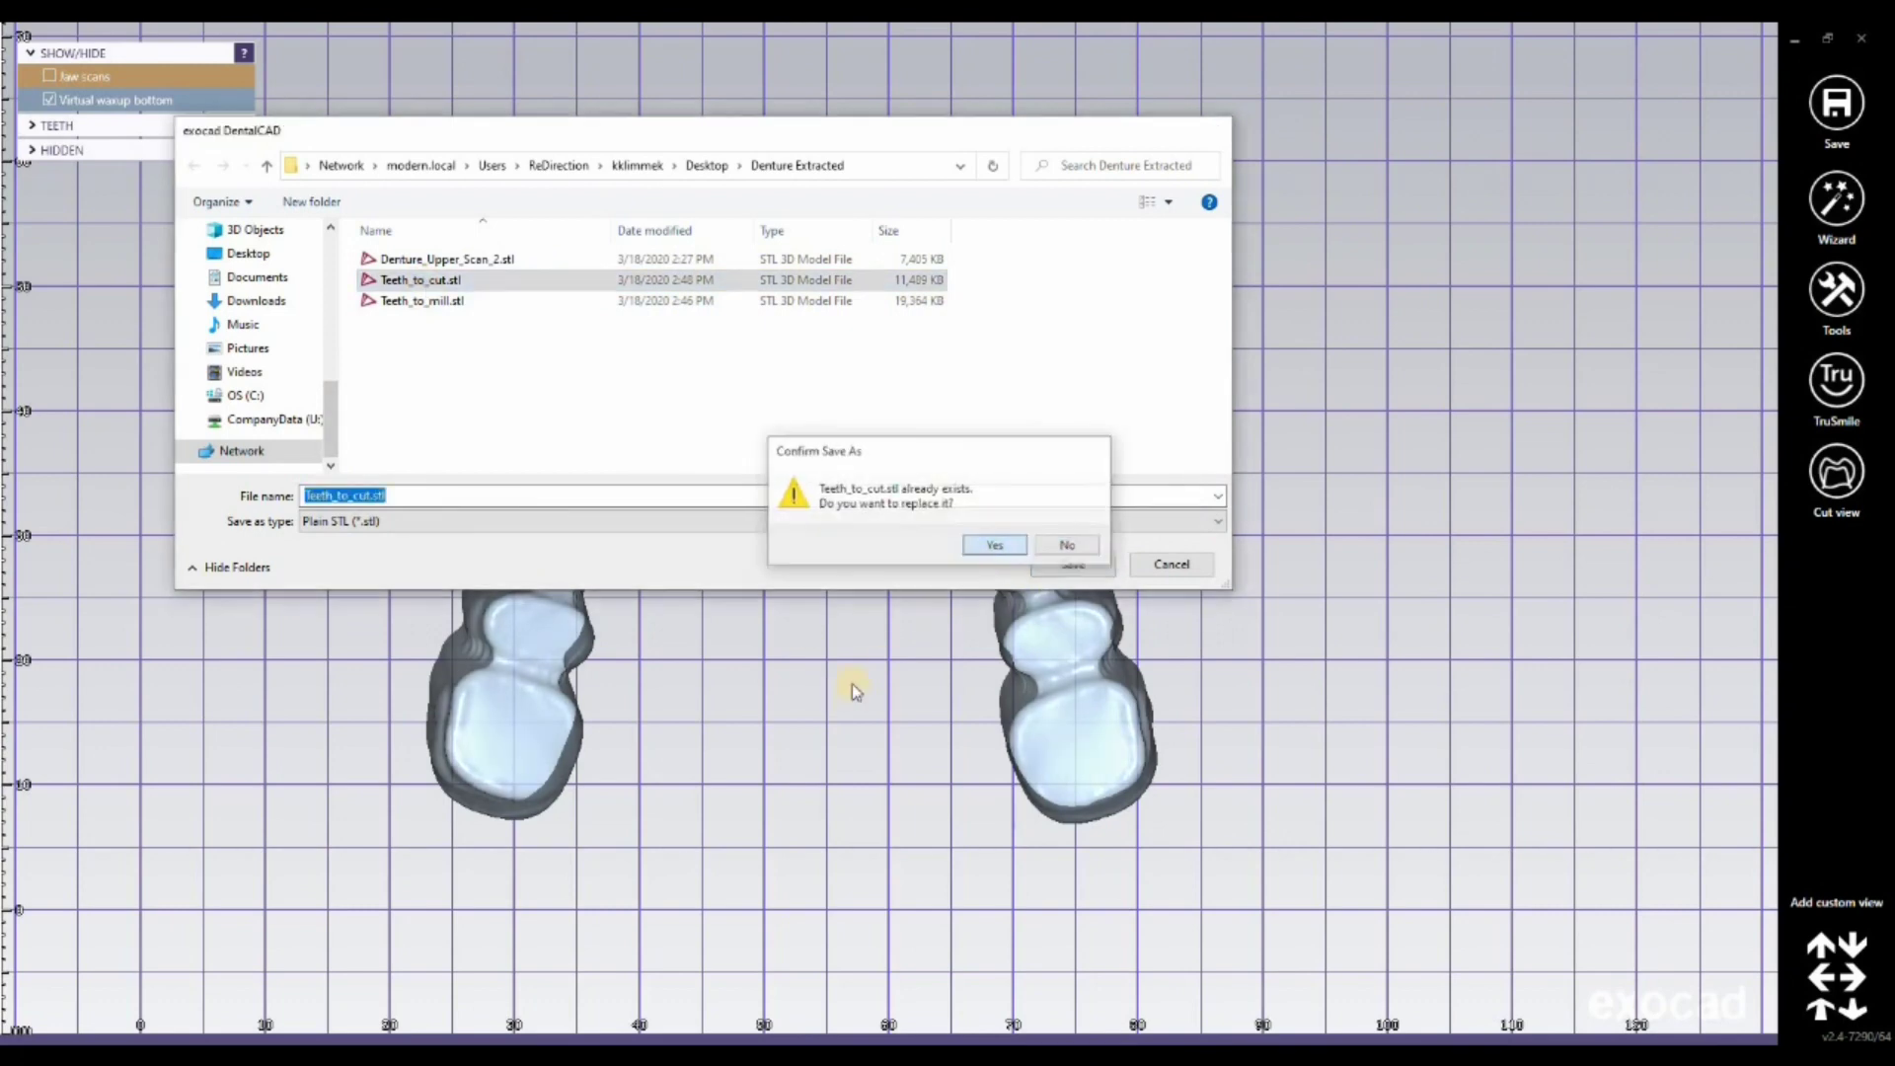
{"action": "key", "text": "Return"}
{"action": "left_click", "coordinate": [844, 639]}
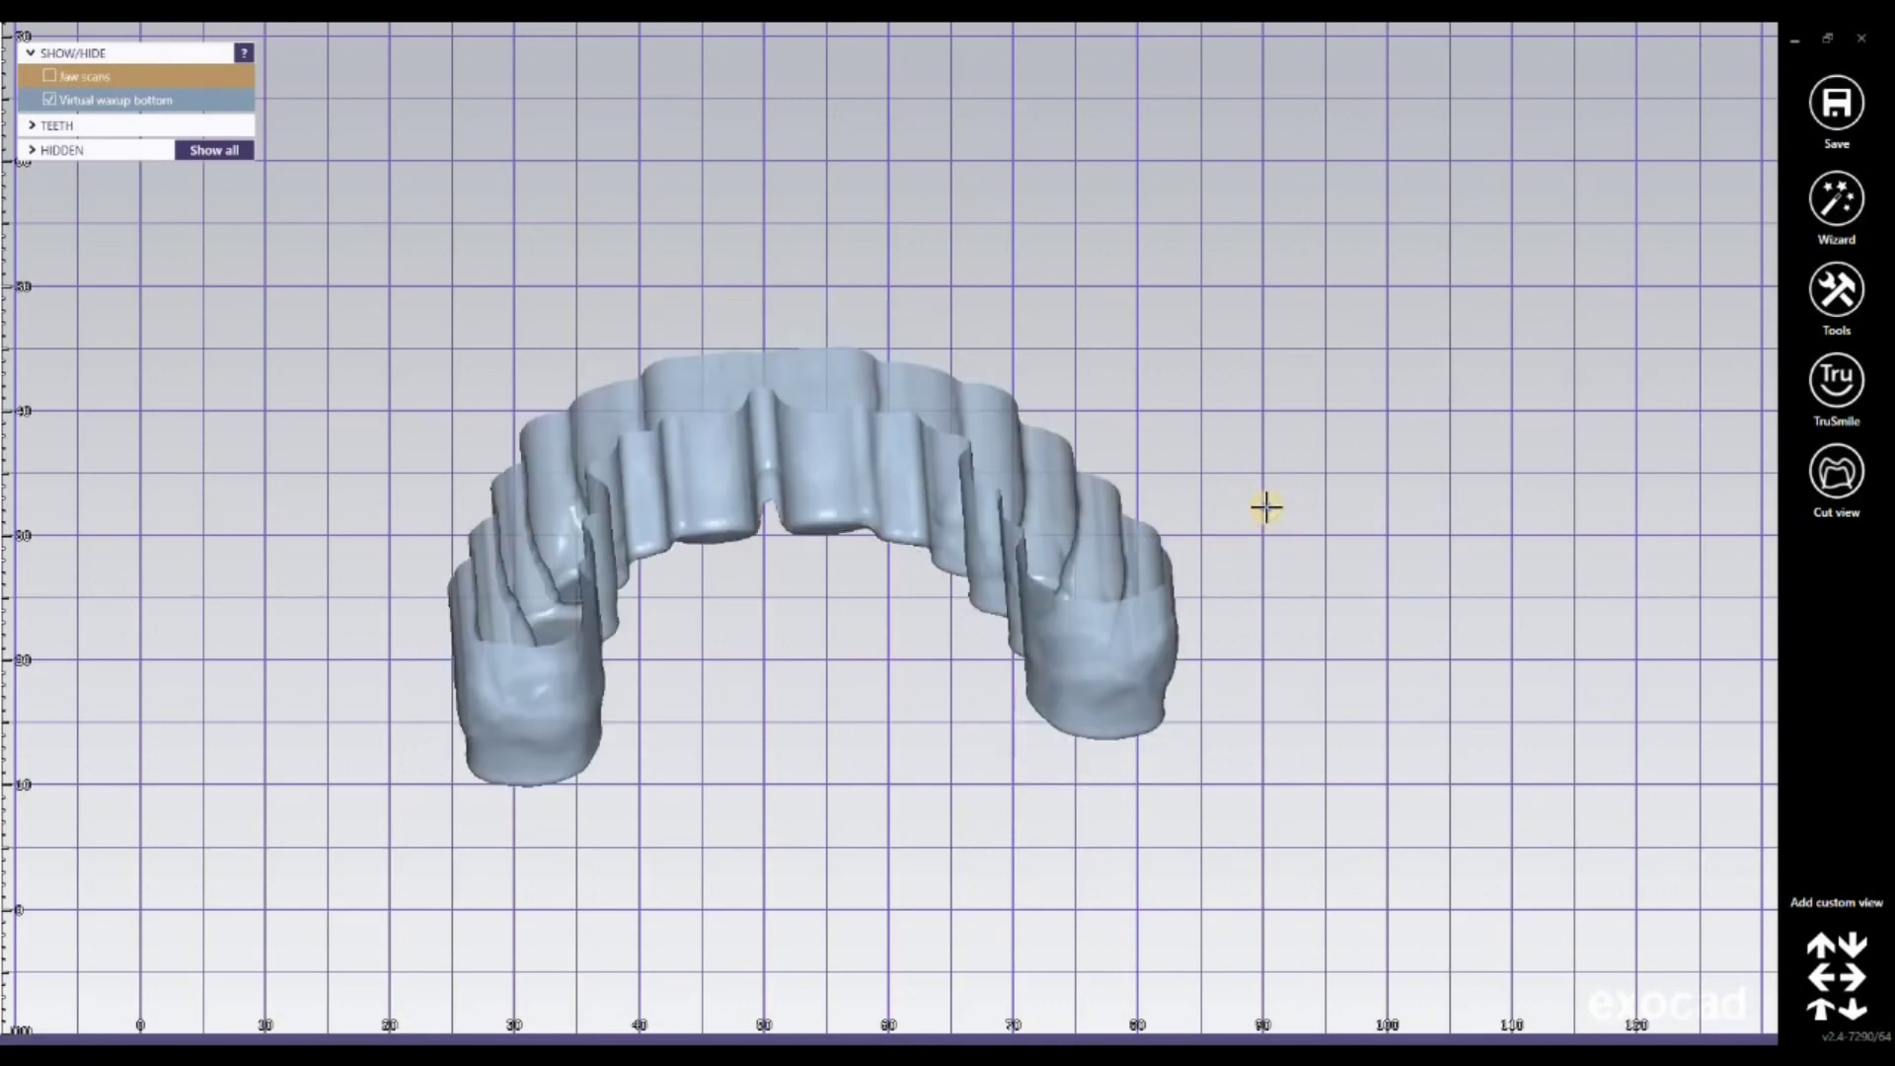
Step: Close the Teeth_to_mill project and load Teeth_to_cut.stl without an antagonist scan
{"action": "right_click", "coordinate": [1577, 652]}
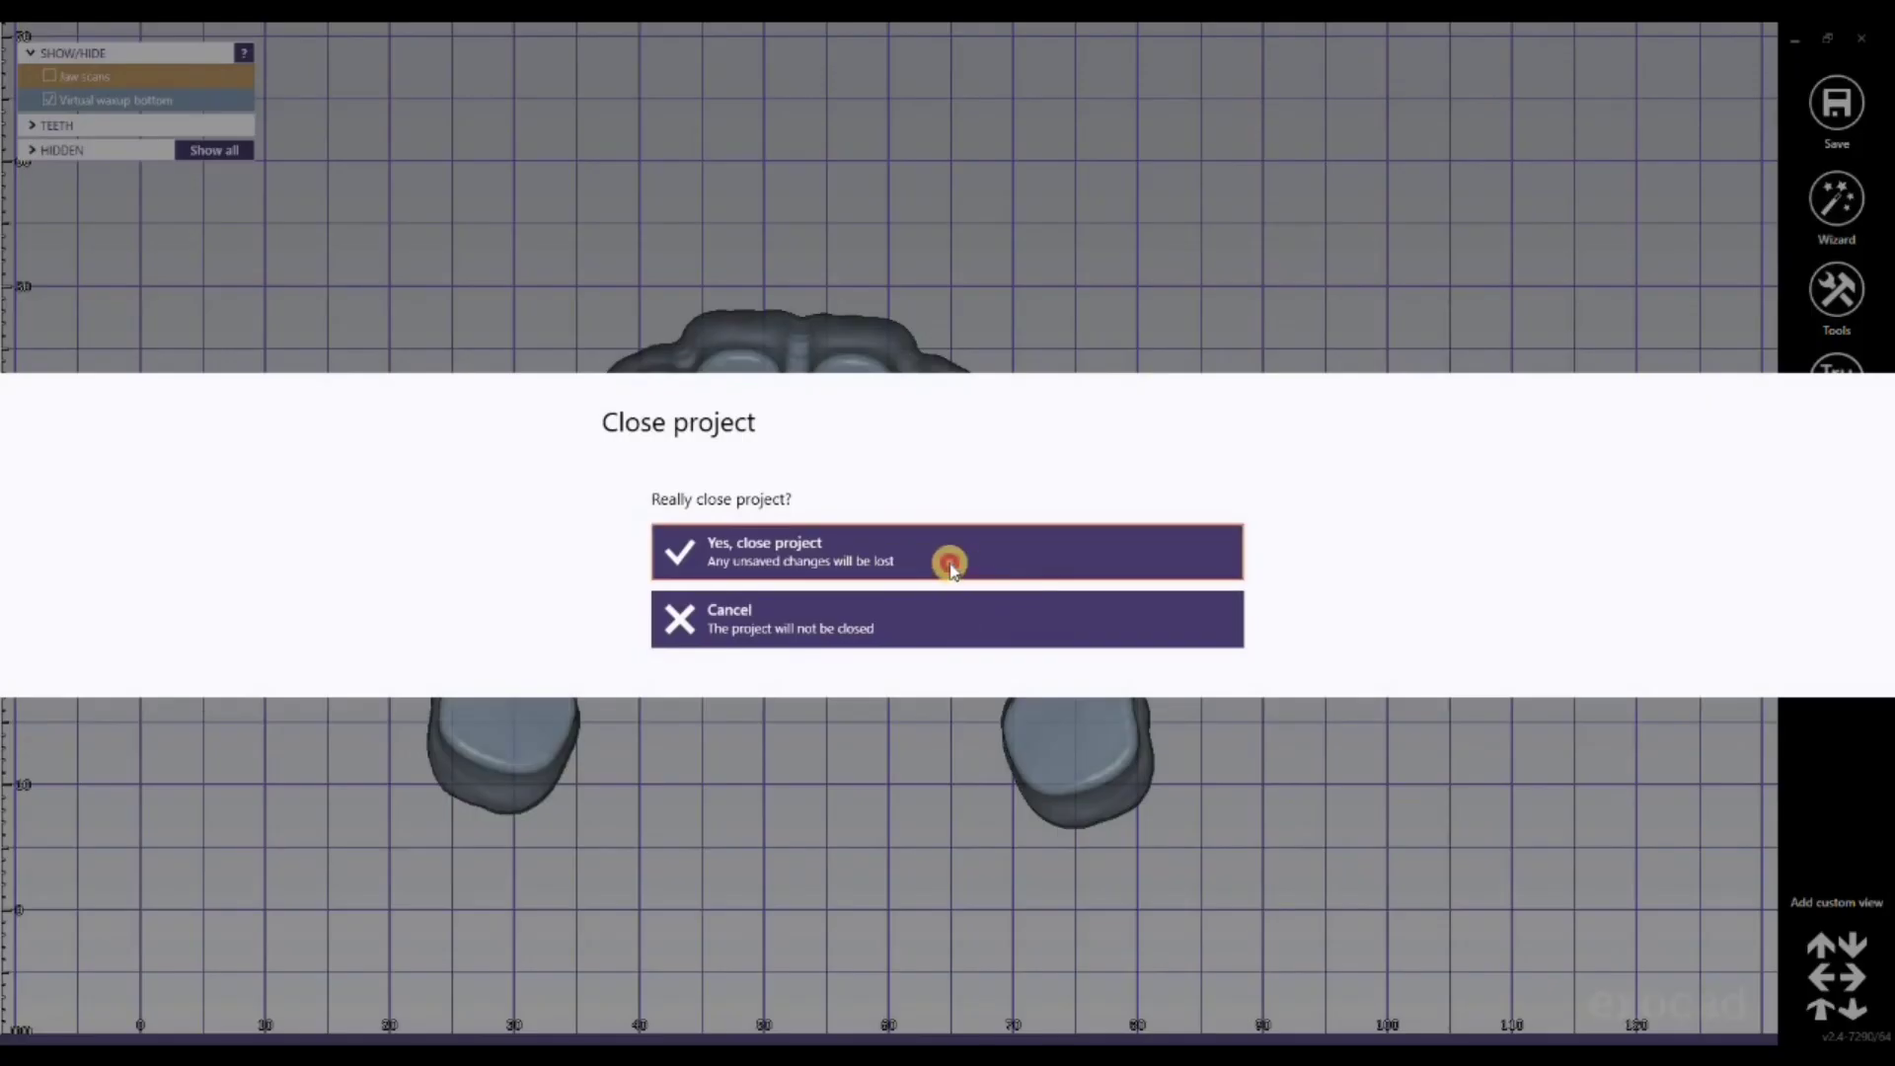
{"action": "left_click", "coordinate": [948, 554]}
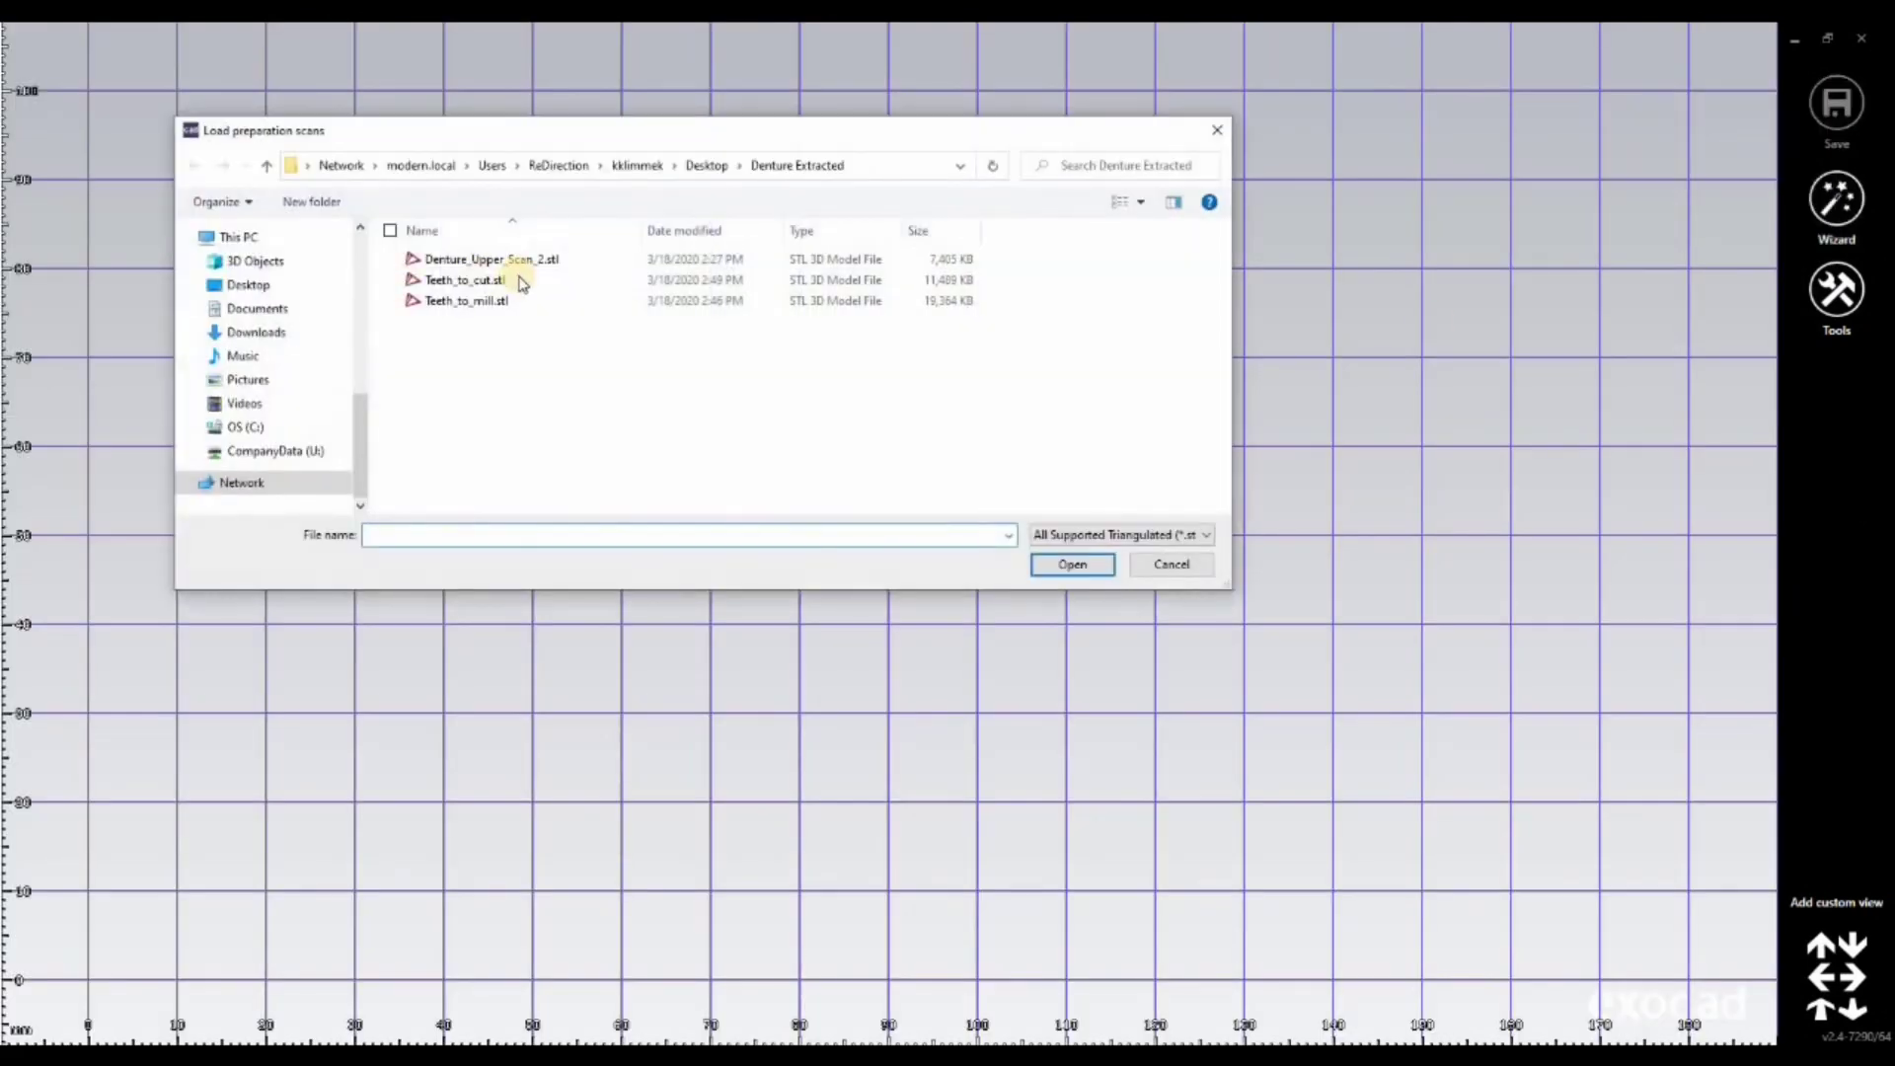
{"action": "left_click", "coordinate": [508, 280]}
{"action": "left_click", "coordinate": [1072, 568]}
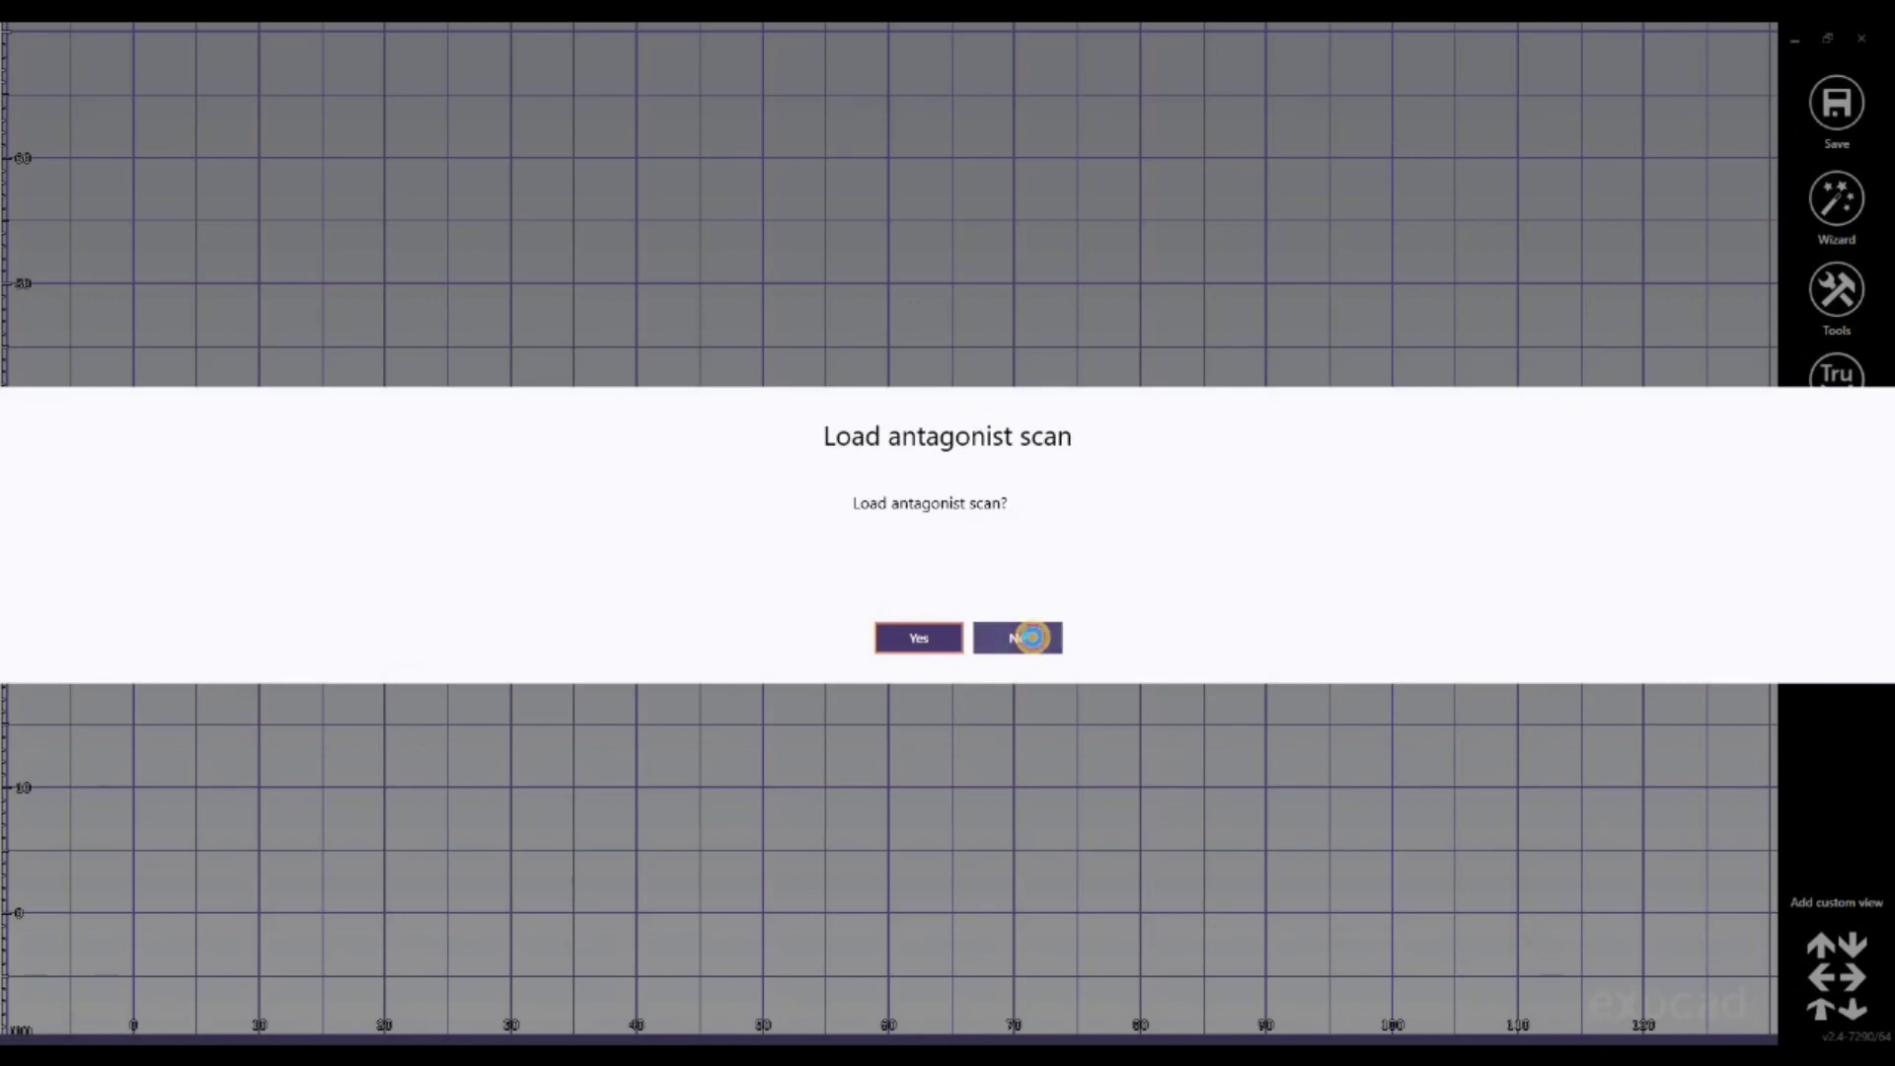
{"action": "left_click", "coordinate": [1029, 648]}
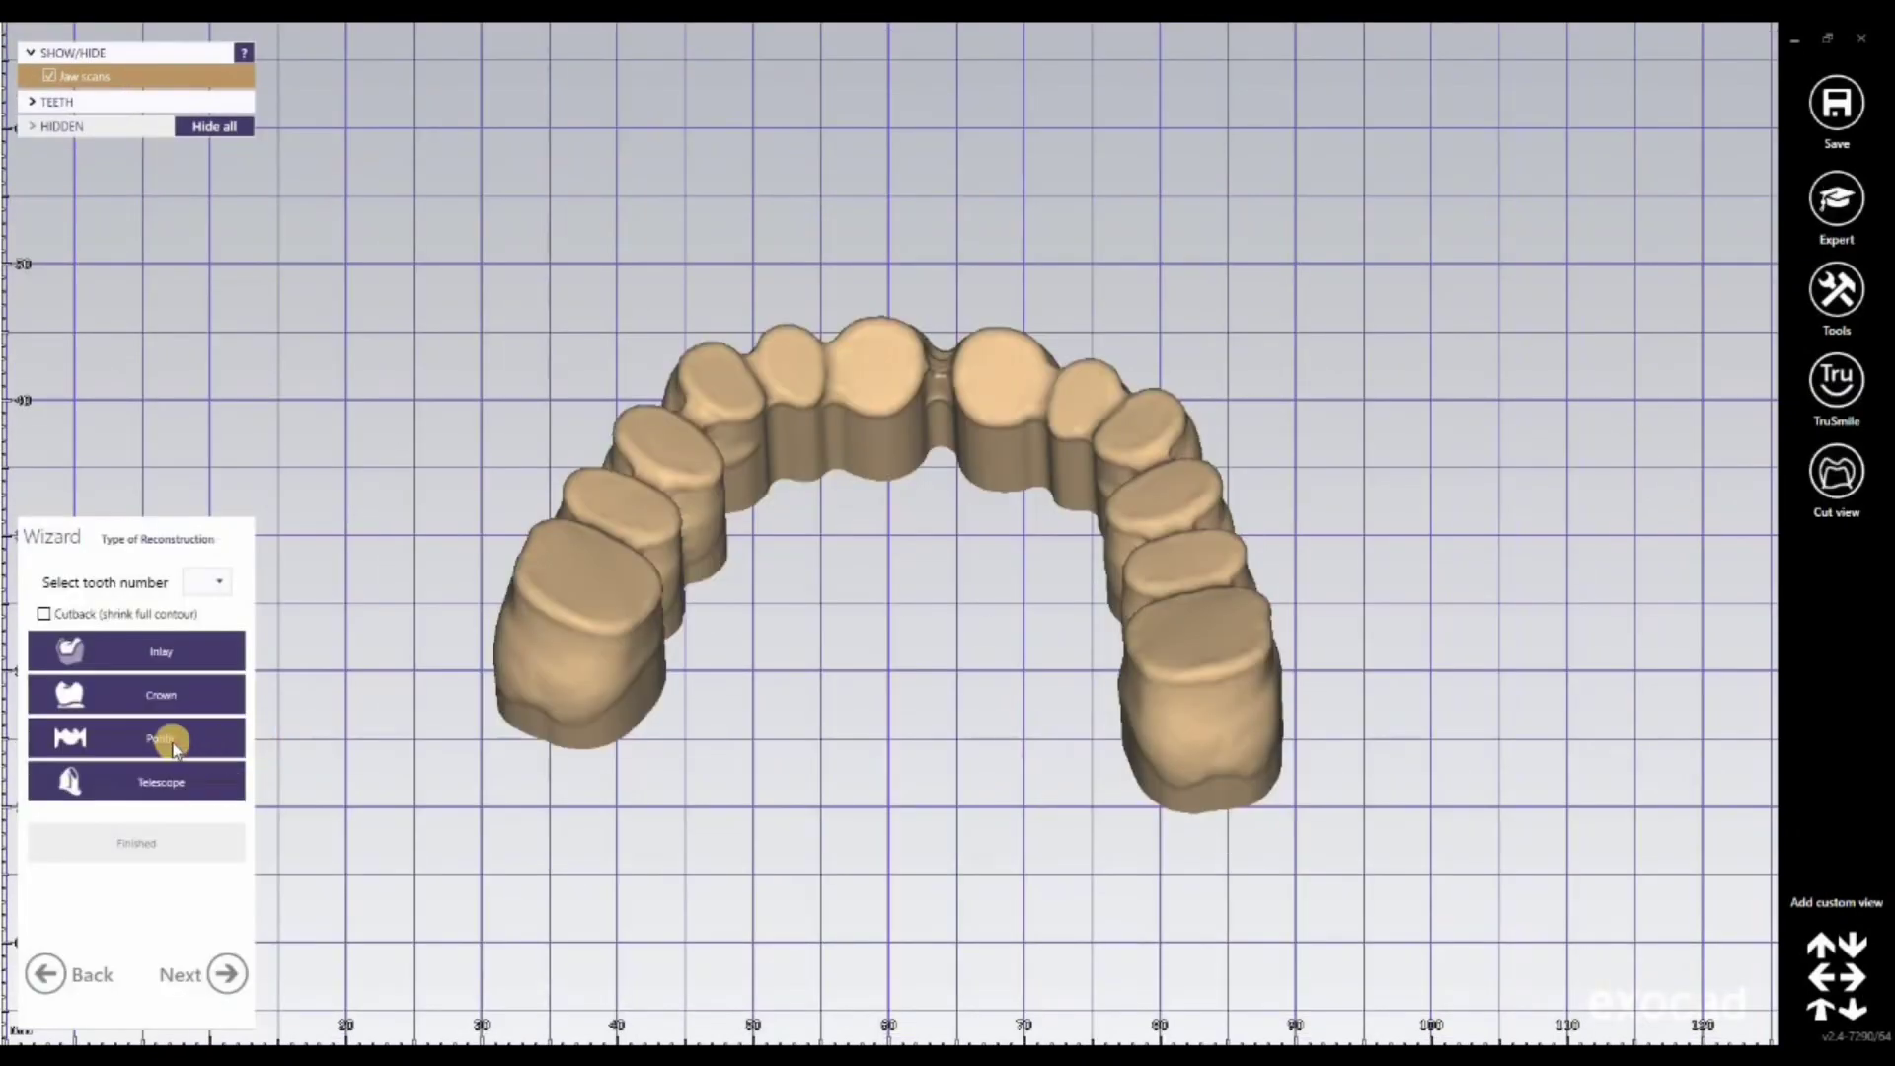
Step: Set a pontic reconstruction on one tooth and finish the reconstruction types
{"action": "left_click", "coordinate": [173, 749]}
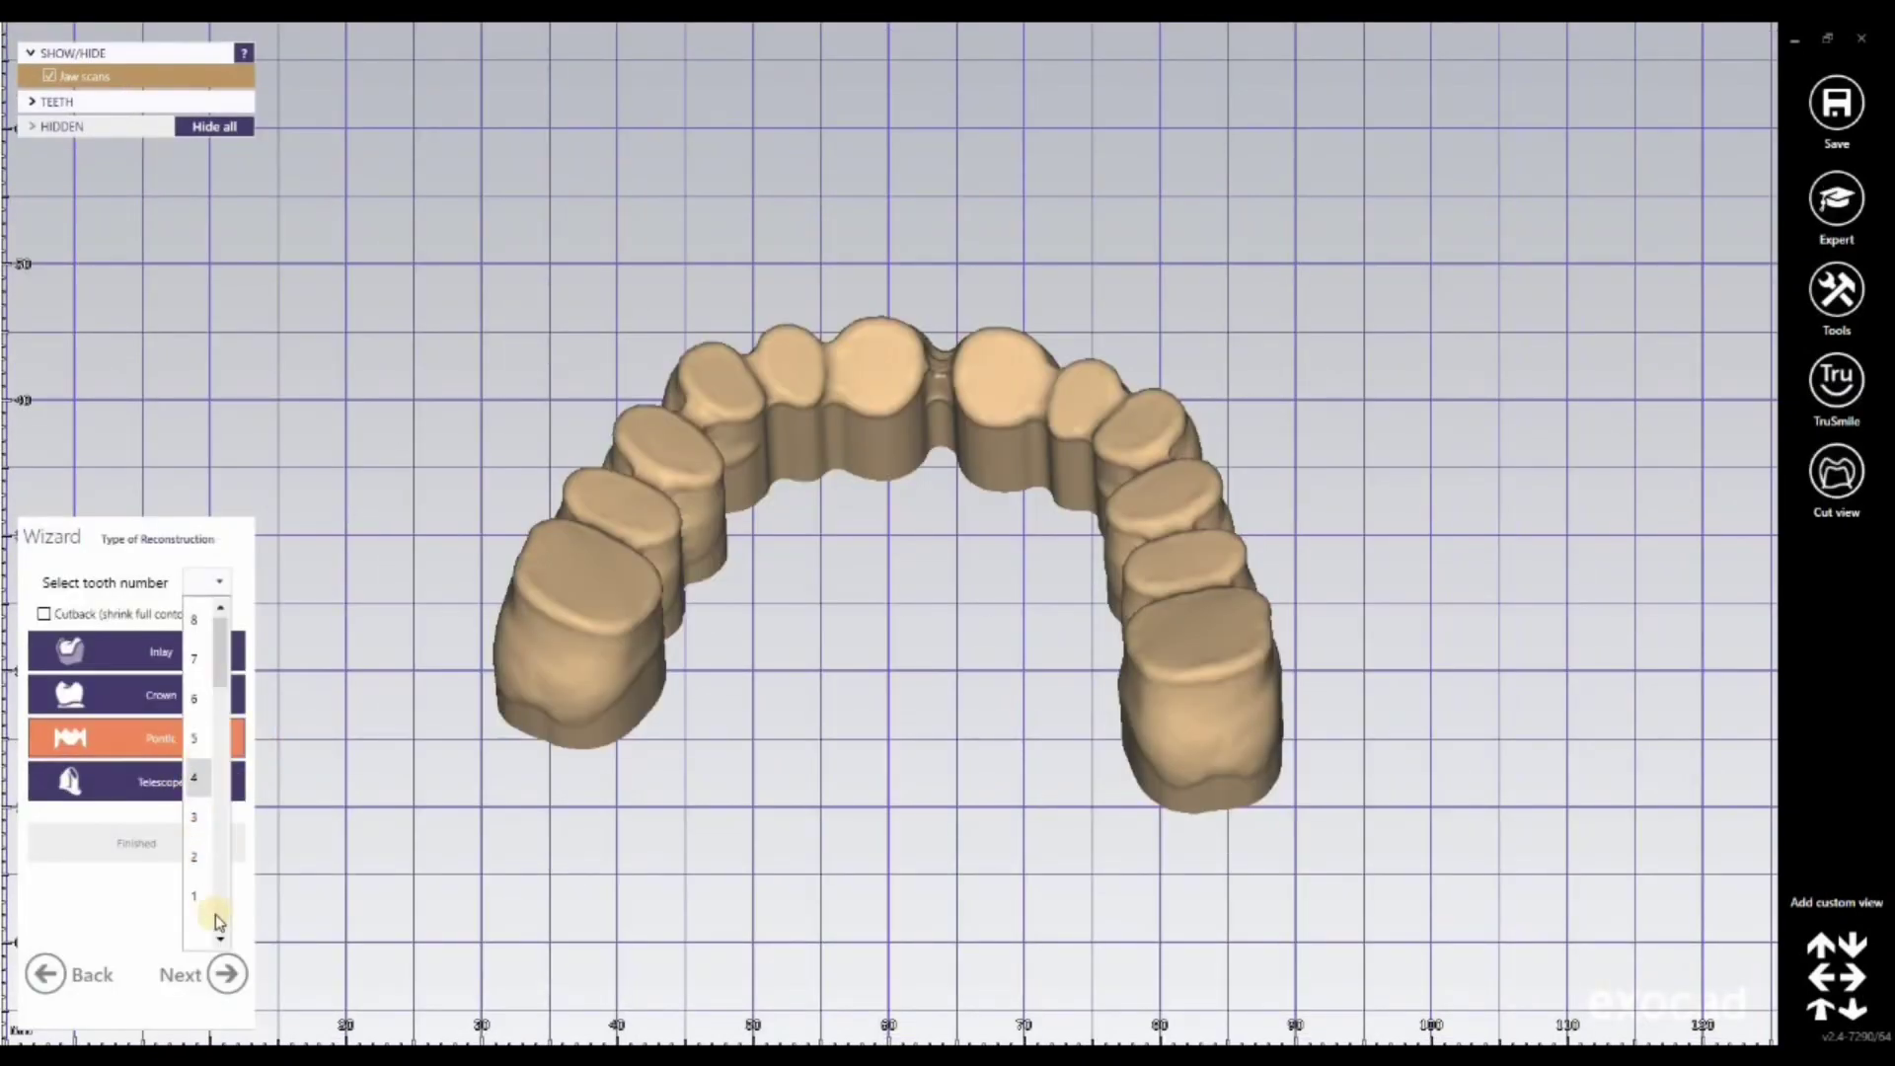
{"action": "left_click", "coordinate": [216, 918]}
{"action": "left_click", "coordinate": [156, 845]}
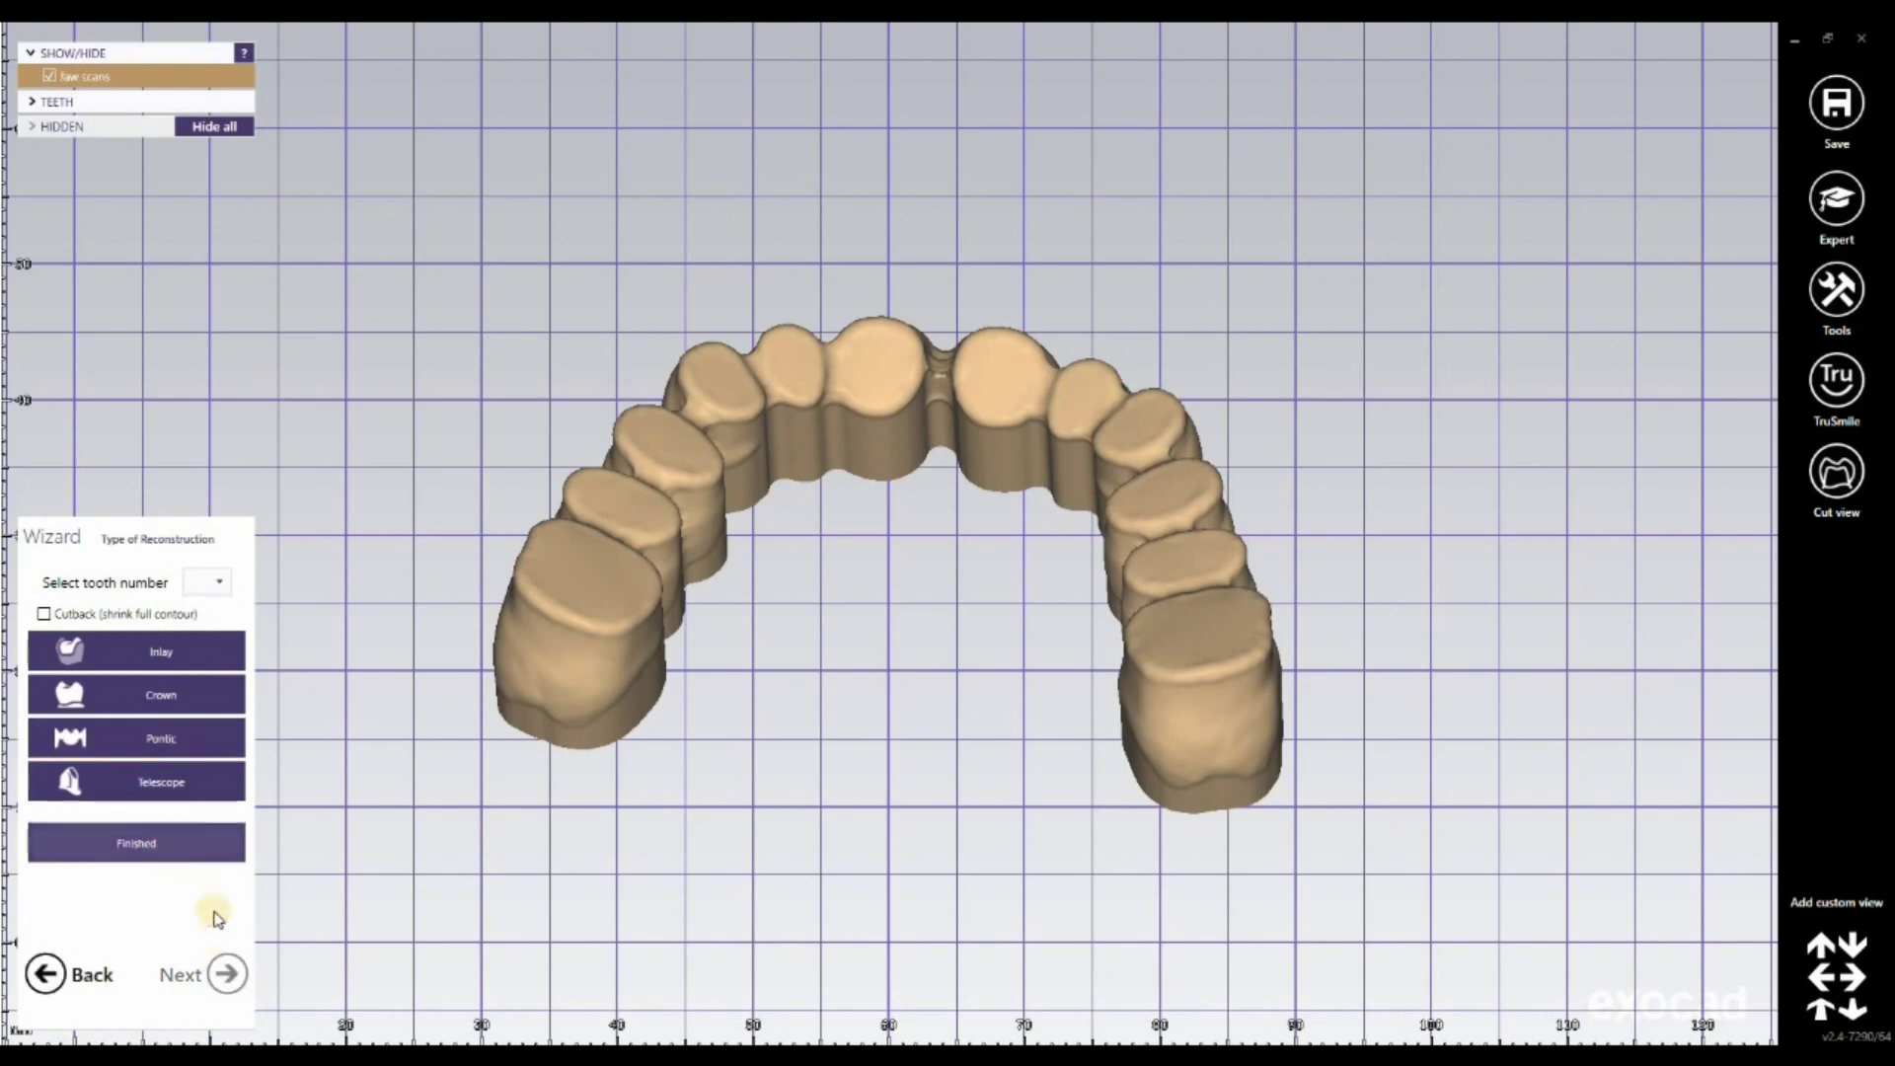
{"action": "left_click", "coordinate": [232, 975]}
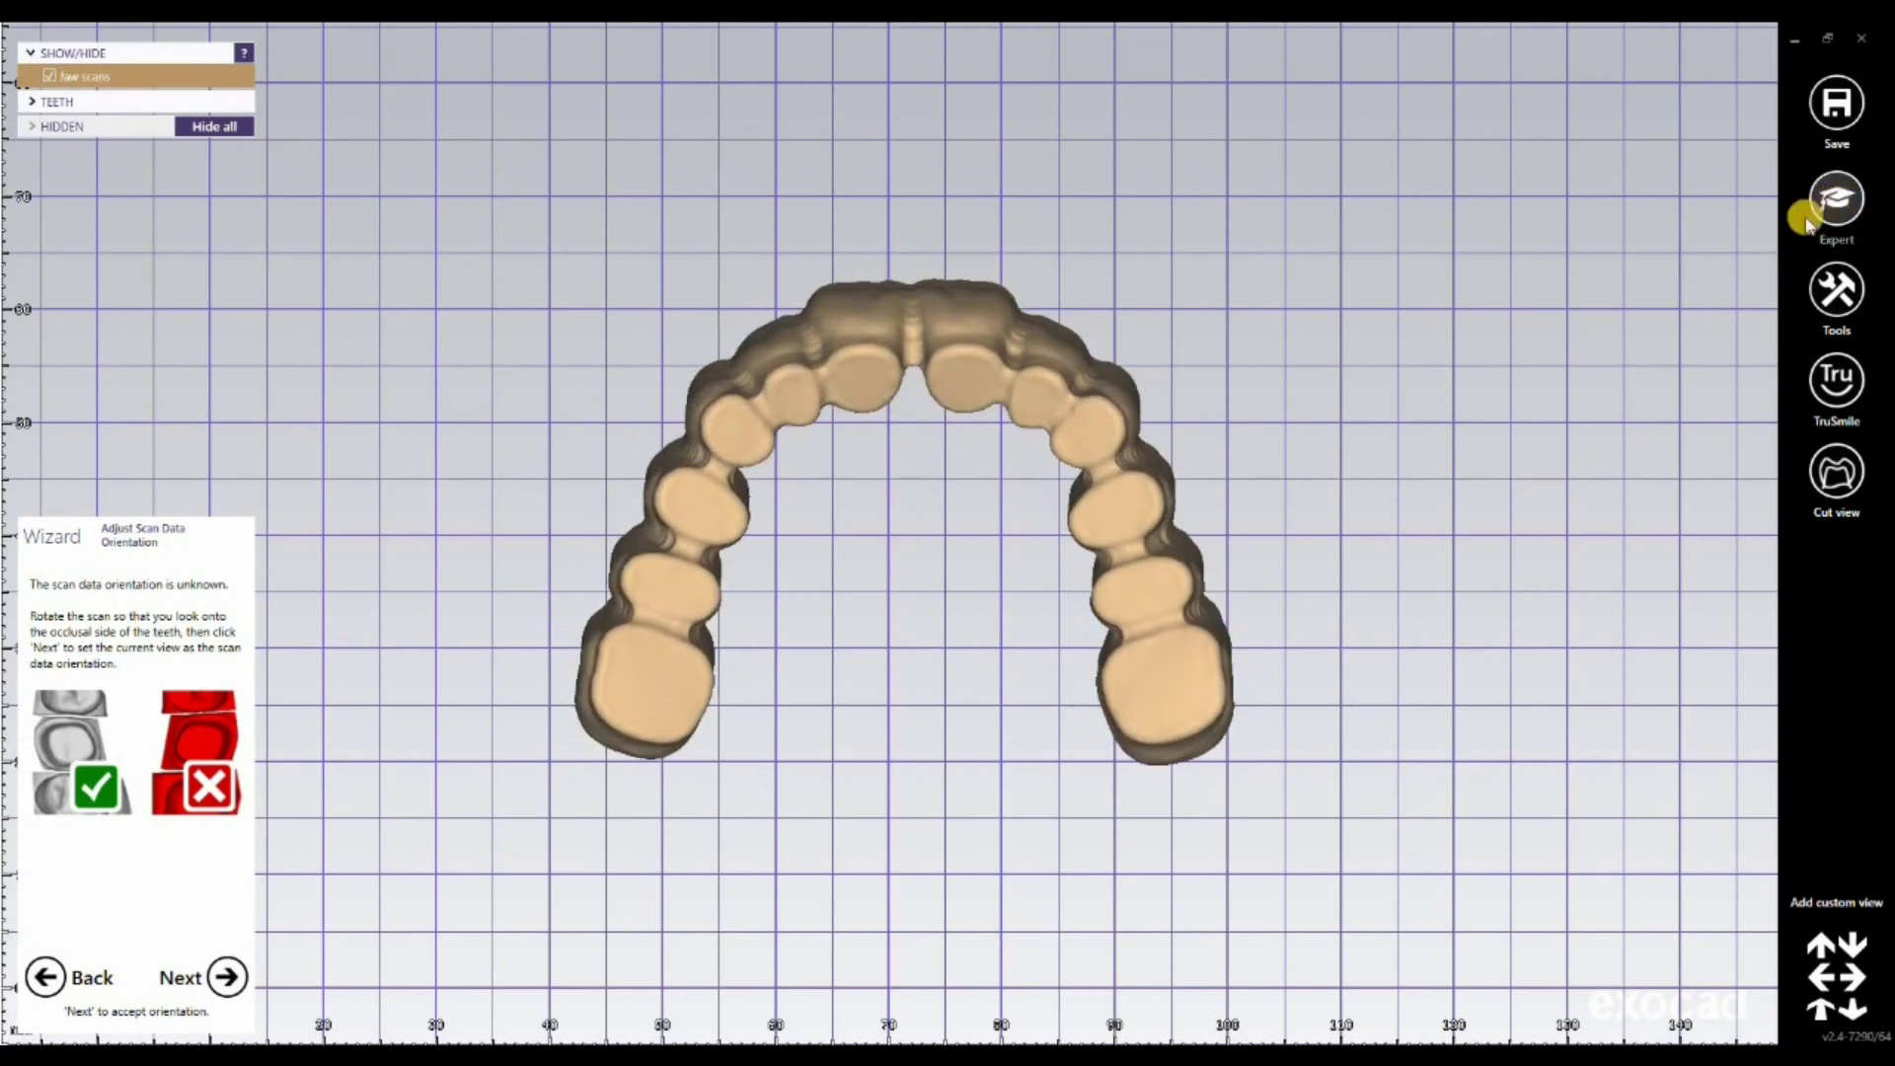
Step: Switch to expert mode and open the mesh editor on the tilted arch
{"action": "left_click", "coordinate": [1836, 202]}
{"action": "right_click_drag", "start_coordinate": [1480, 271], "coordinate": [1511, 341]}
{"action": "right_click", "coordinate": [1510, 344]}
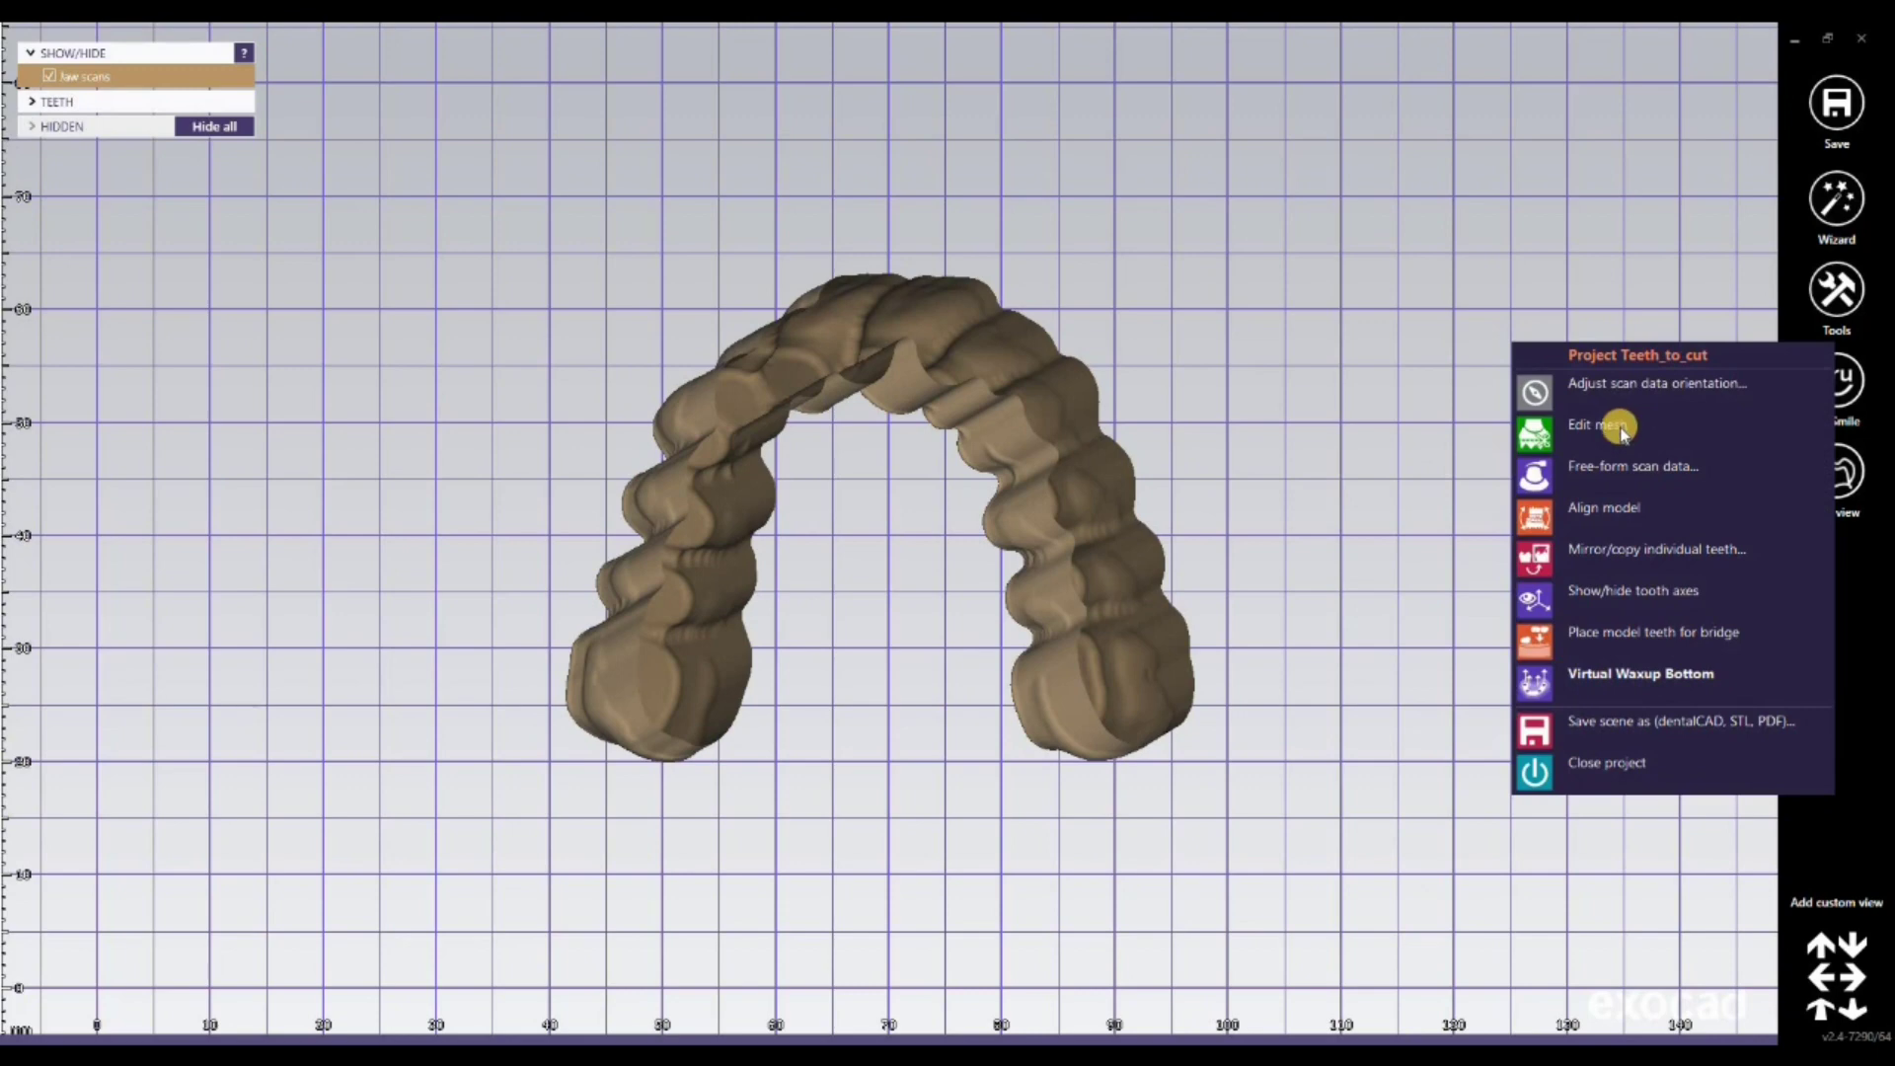
{"action": "left_click", "coordinate": [1622, 432]}
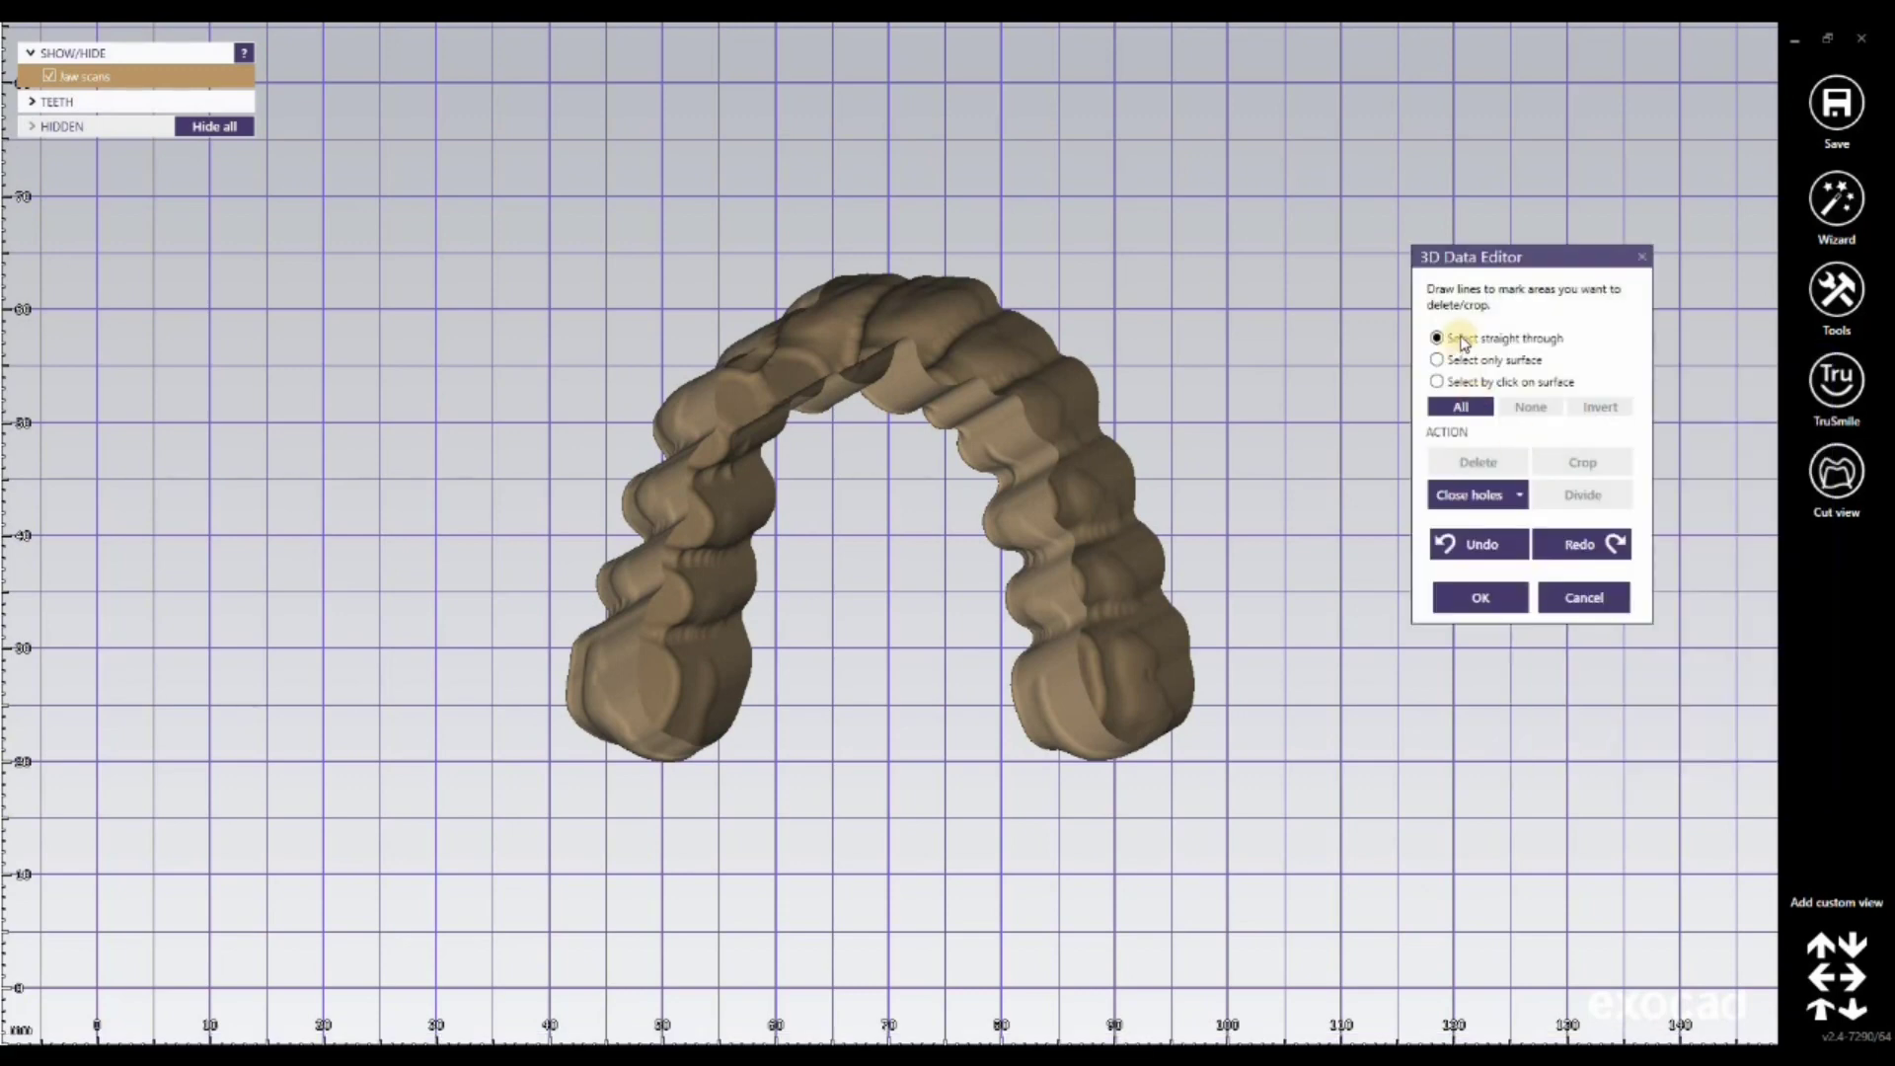
Step: Select straight through around the whole Teeth_to_cut arch, close its holes and accept the edits
{"action": "left_click", "coordinate": [1463, 339]}
{"action": "mouse_move", "coordinate": [1273, 504]}
{"action": "left_mouse_down"}
{"action": "mouse_move", "coordinate": [1262, 457]}
{"action": "mouse_move", "coordinate": [1055, 223]}
{"action": "left_mouse_up"}
{"action": "mouse_move", "coordinate": [709, 987]}
{"action": "left_mouse_down"}
{"action": "mouse_move", "coordinate": [1320, 897]}
{"action": "mouse_move", "coordinate": [1298, 560]}
{"action": "mouse_move", "coordinate": [1274, 504]}
{"action": "left_mouse_up"}
{"action": "right_click_drag", "start_coordinate": [1233, 482], "coordinate": [1283, 474]}
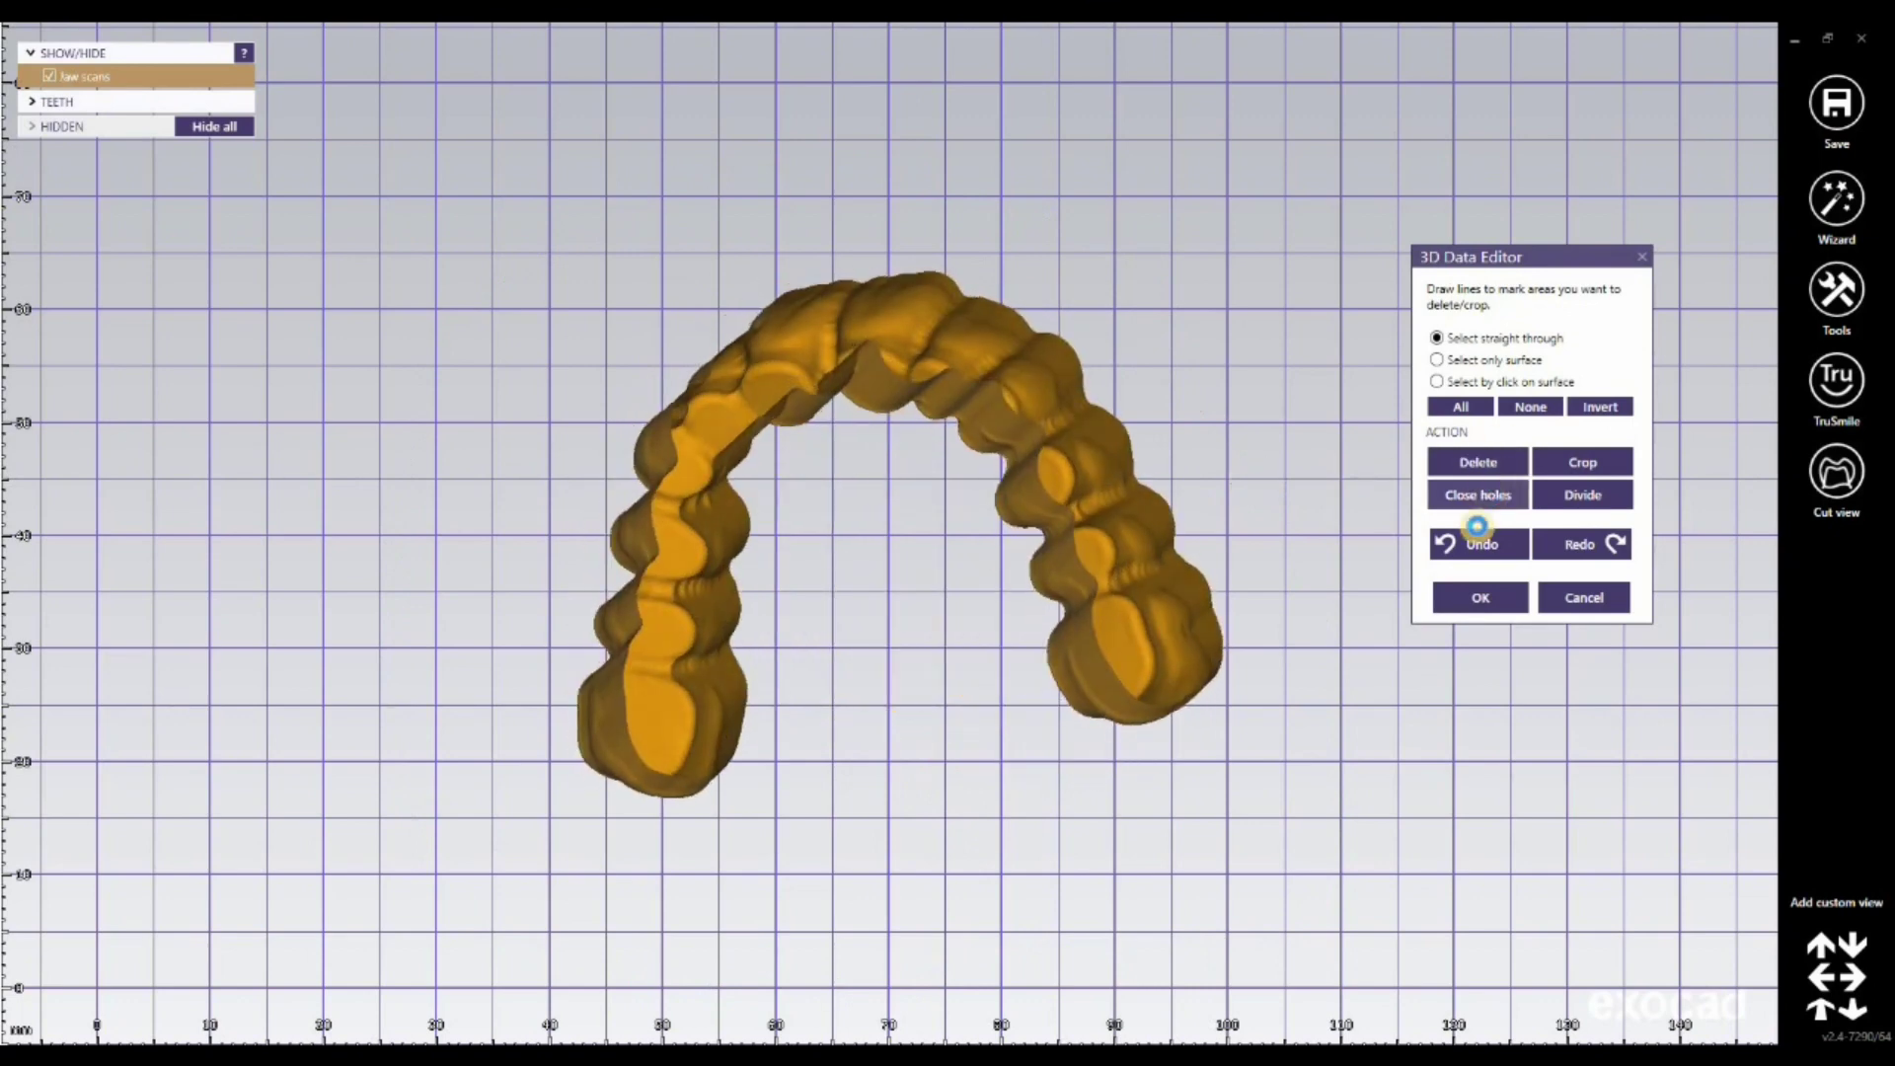
{"action": "left_click", "coordinate": [1478, 494]}
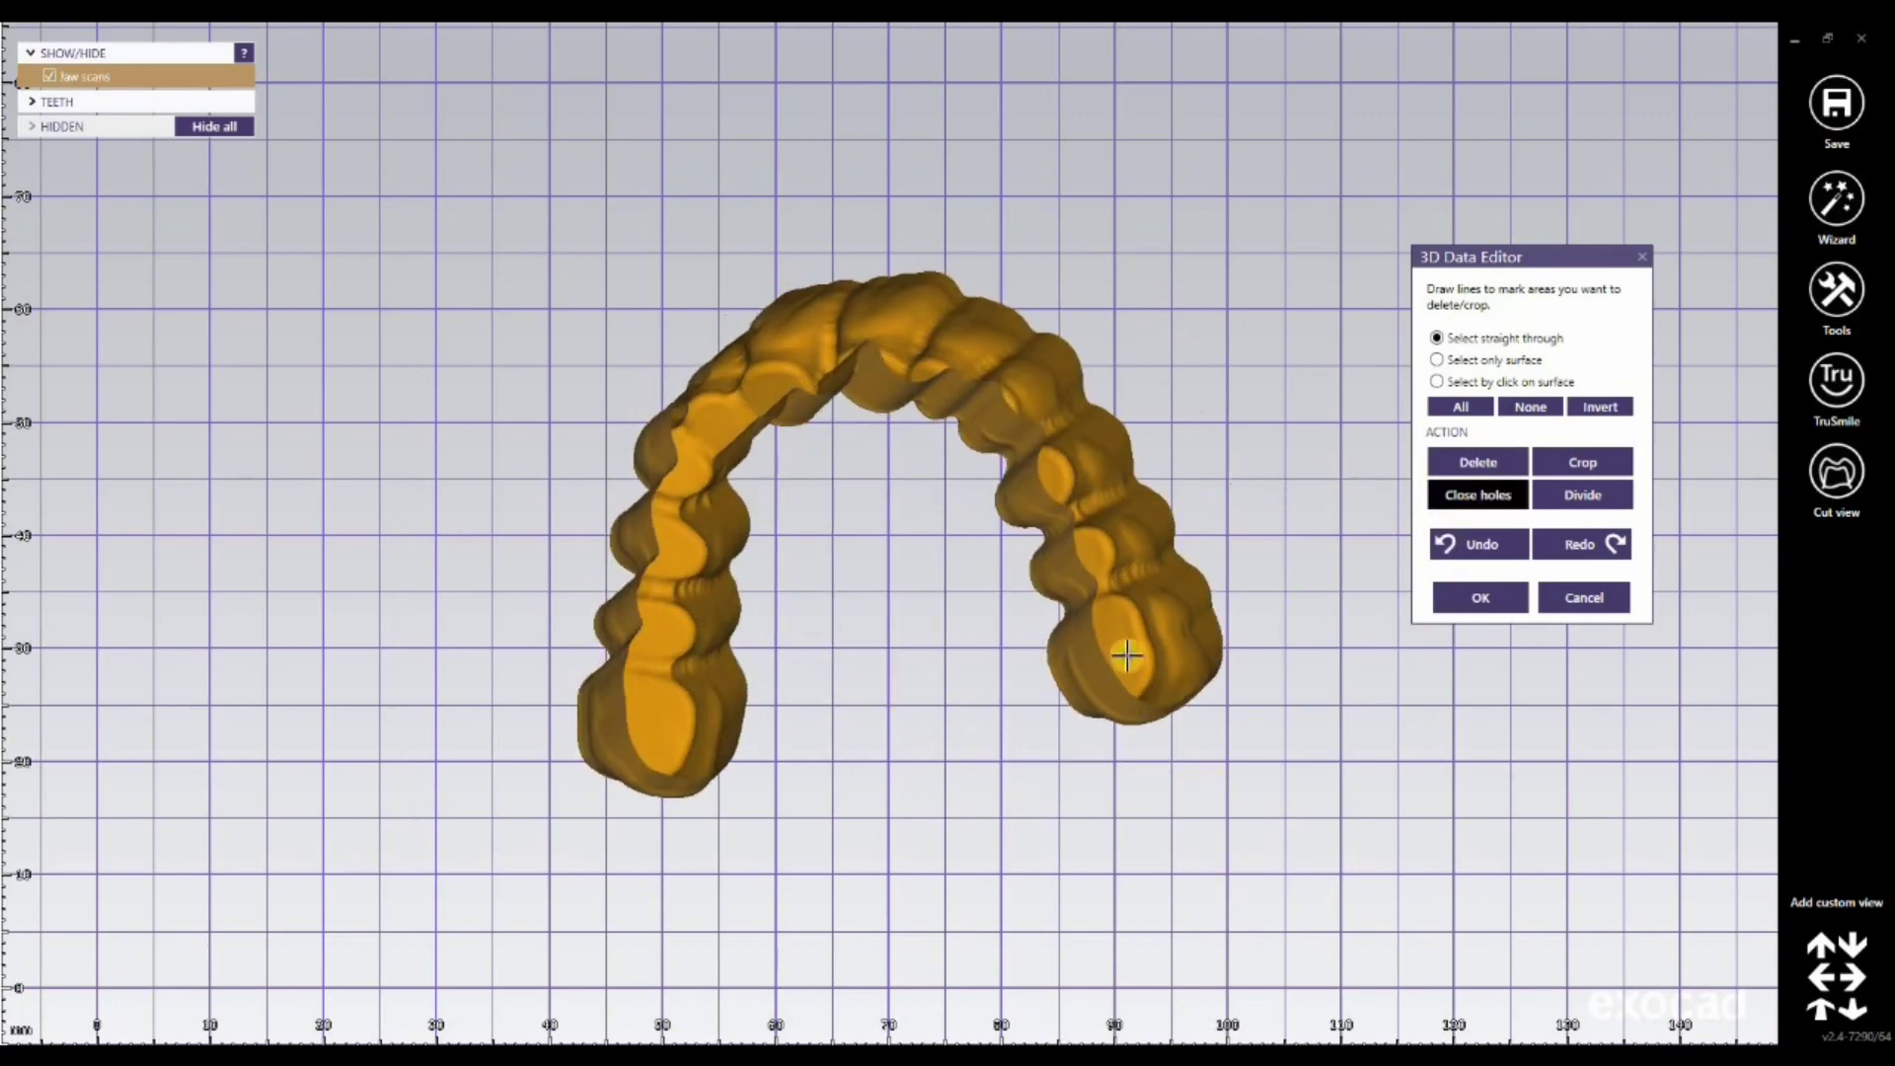
{"action": "left_click", "coordinate": [1455, 602]}
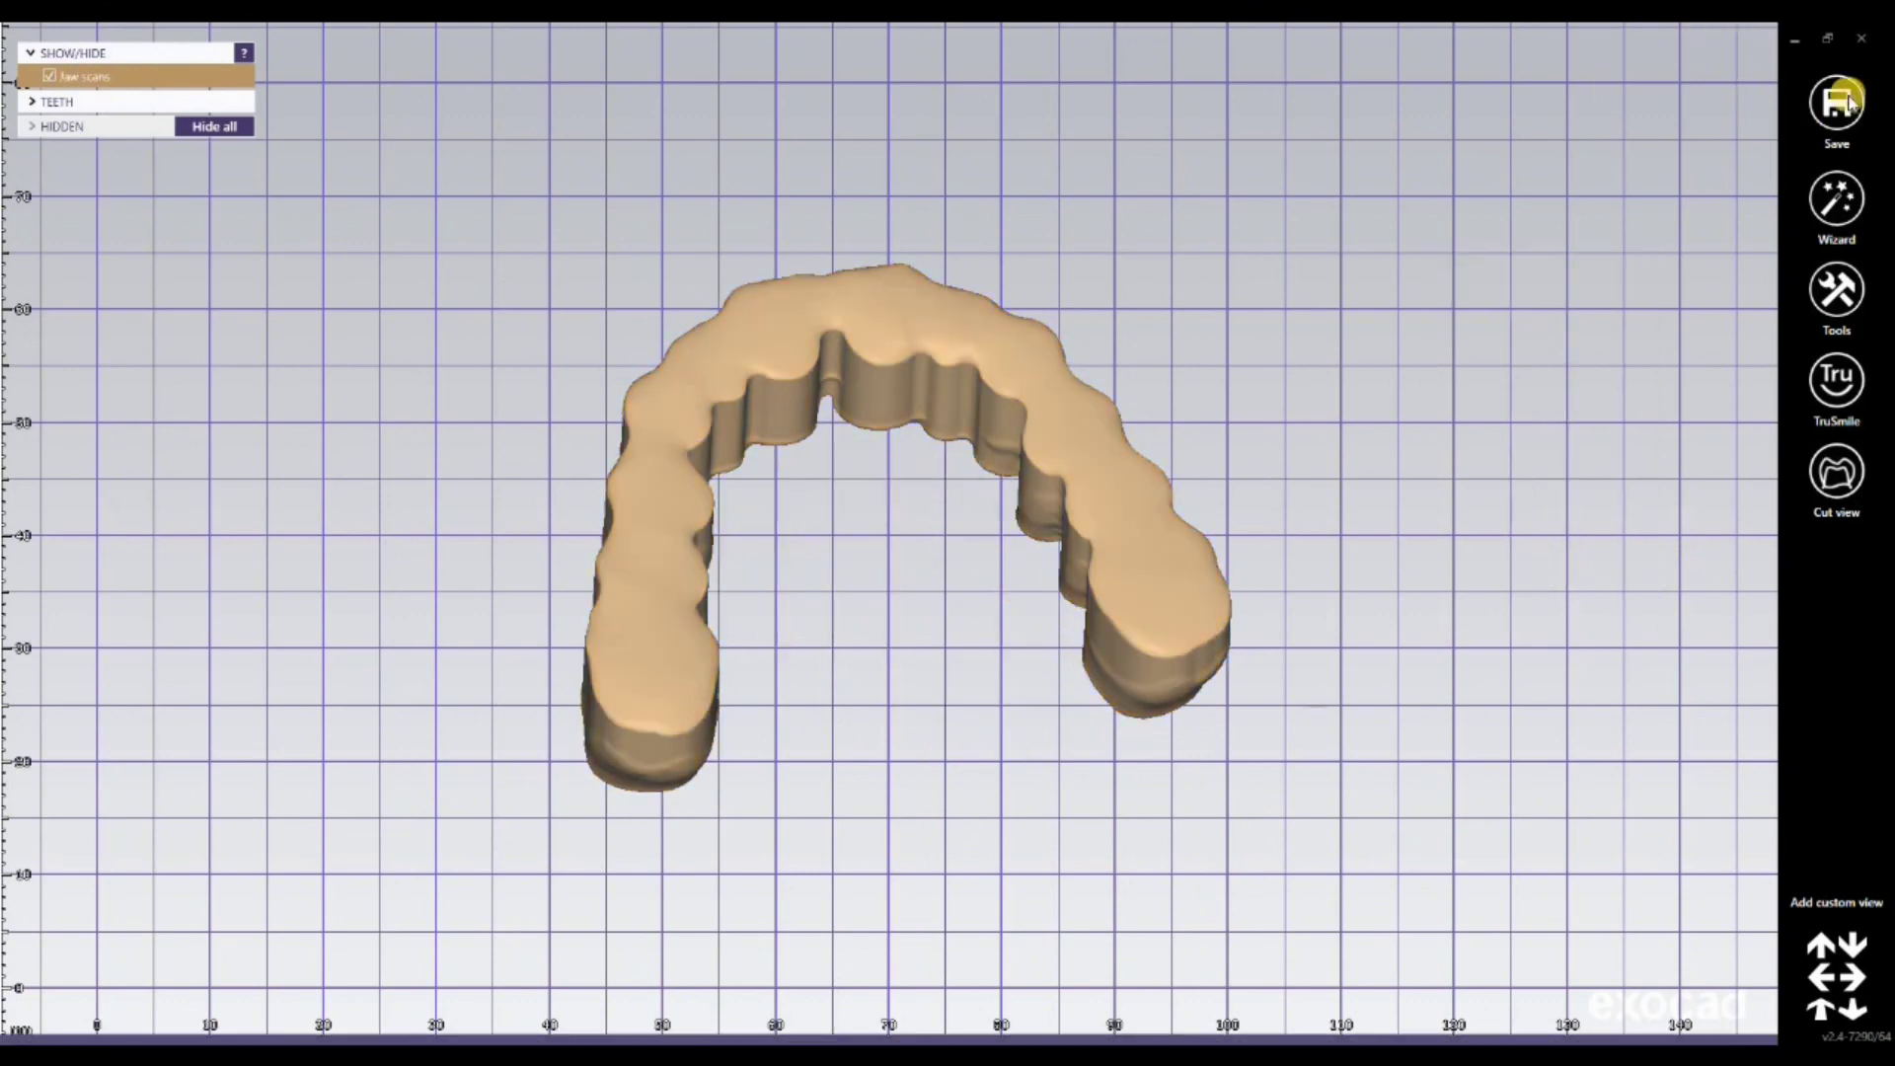
Step: Save visible objects as plain STL over Denture Extracted\Teeth_to_cut.stl in original coordinates
{"action": "left_click", "coordinate": [1838, 103]}
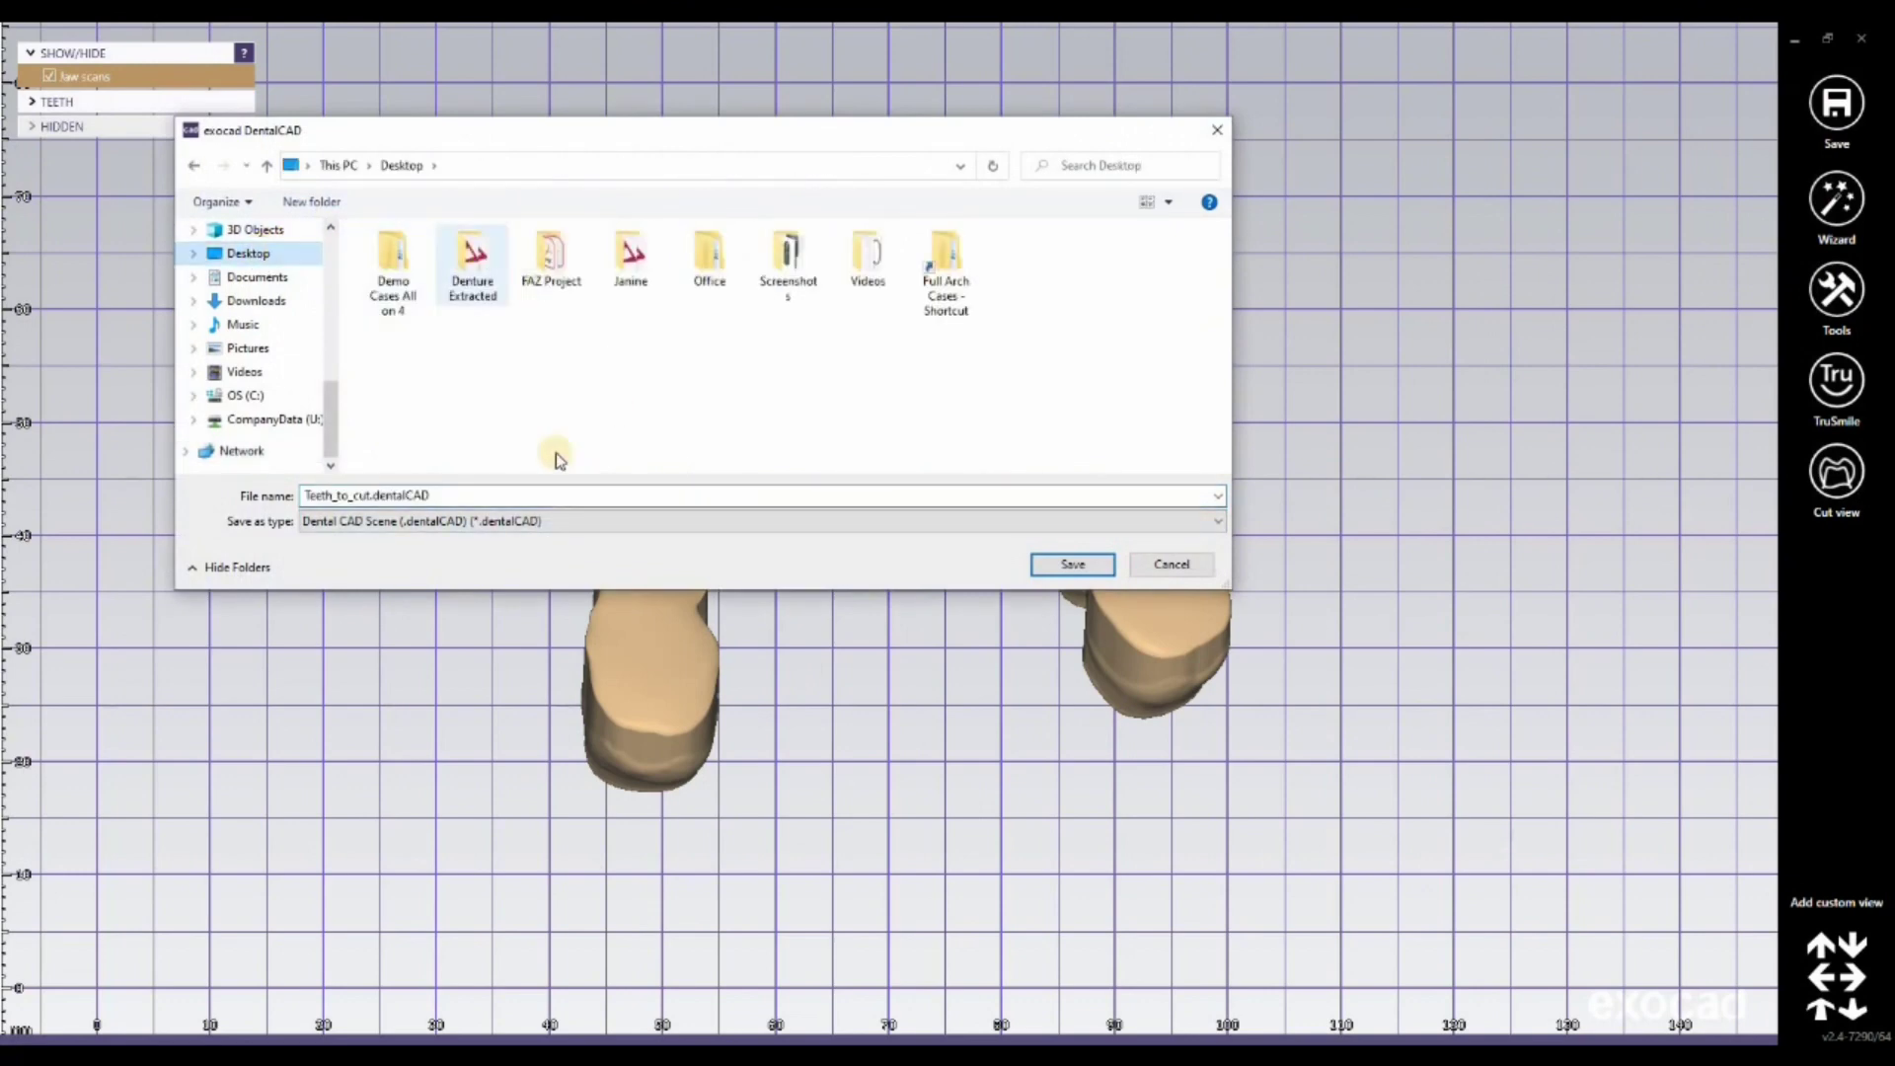
{"action": "double_click", "coordinate": [474, 257]}
{"action": "left_click", "coordinate": [583, 521]}
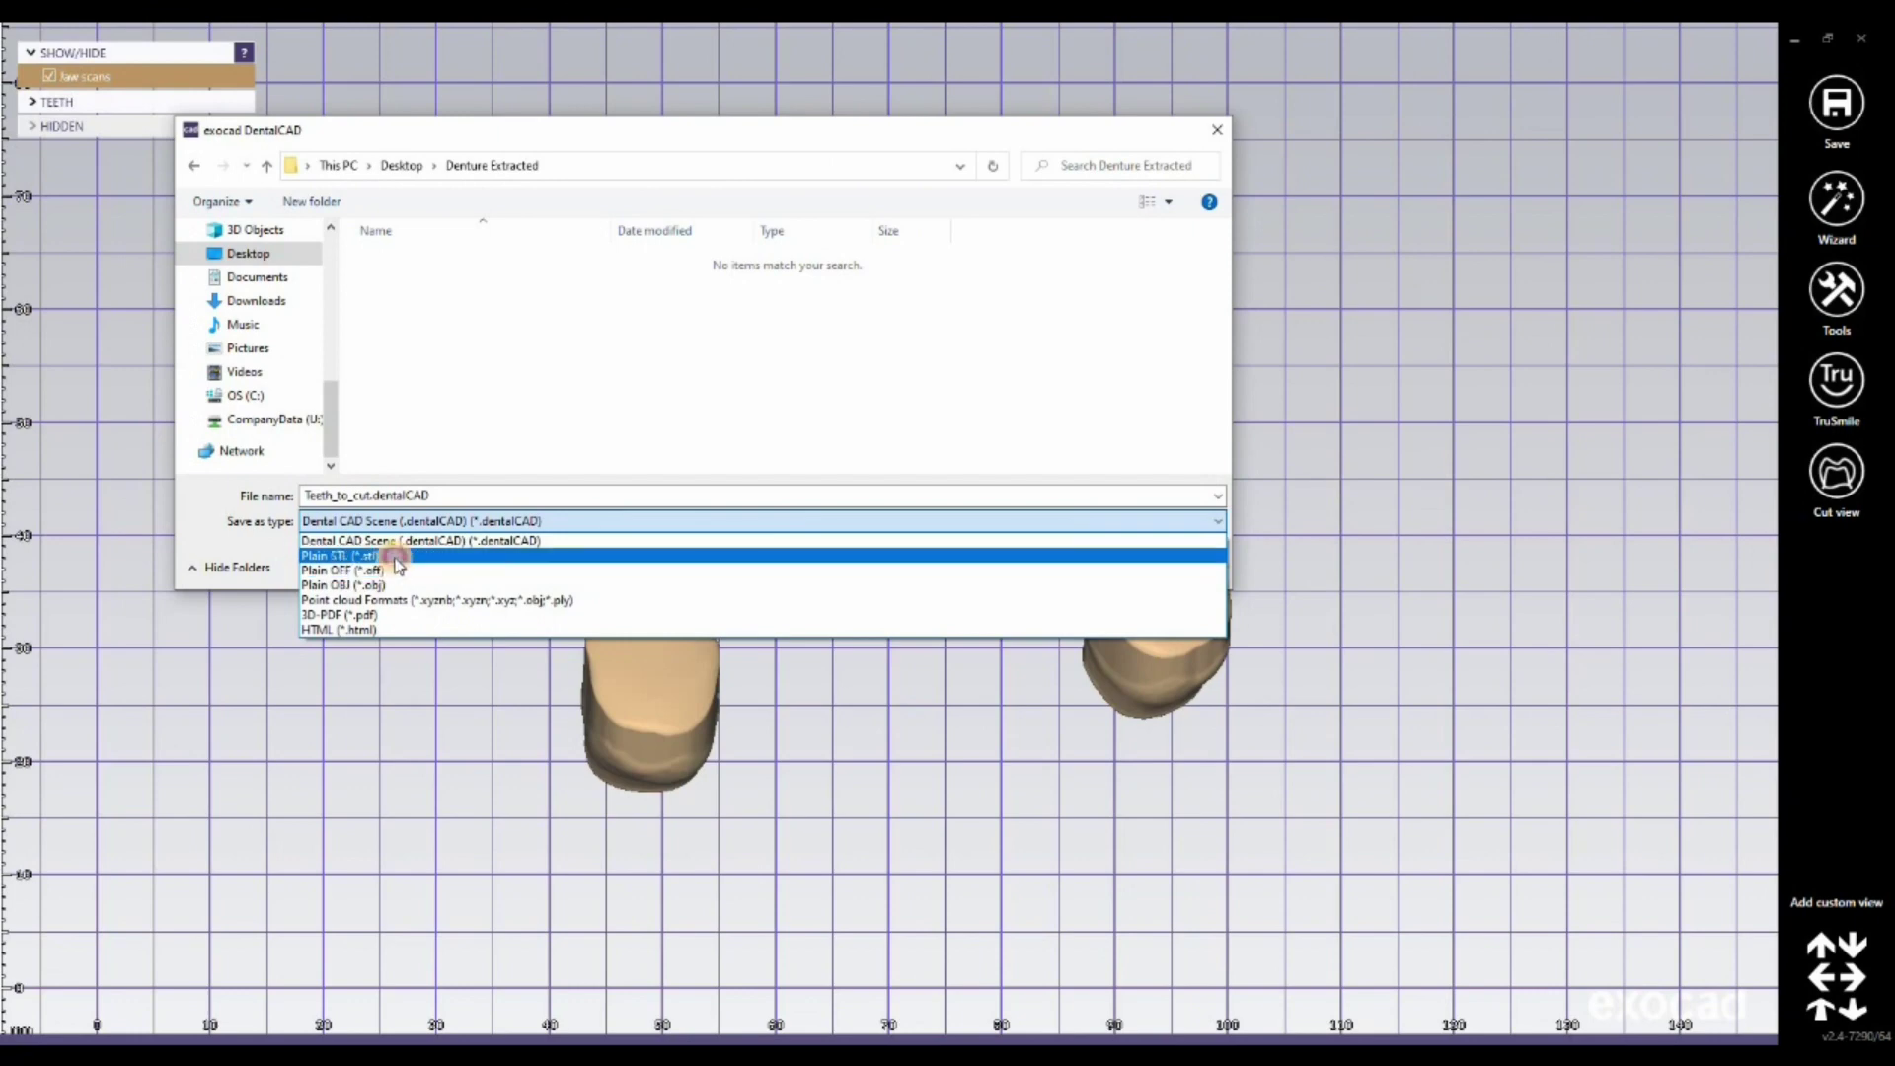
{"action": "left_click", "coordinate": [395, 326]}
{"action": "left_click", "coordinate": [431, 280]}
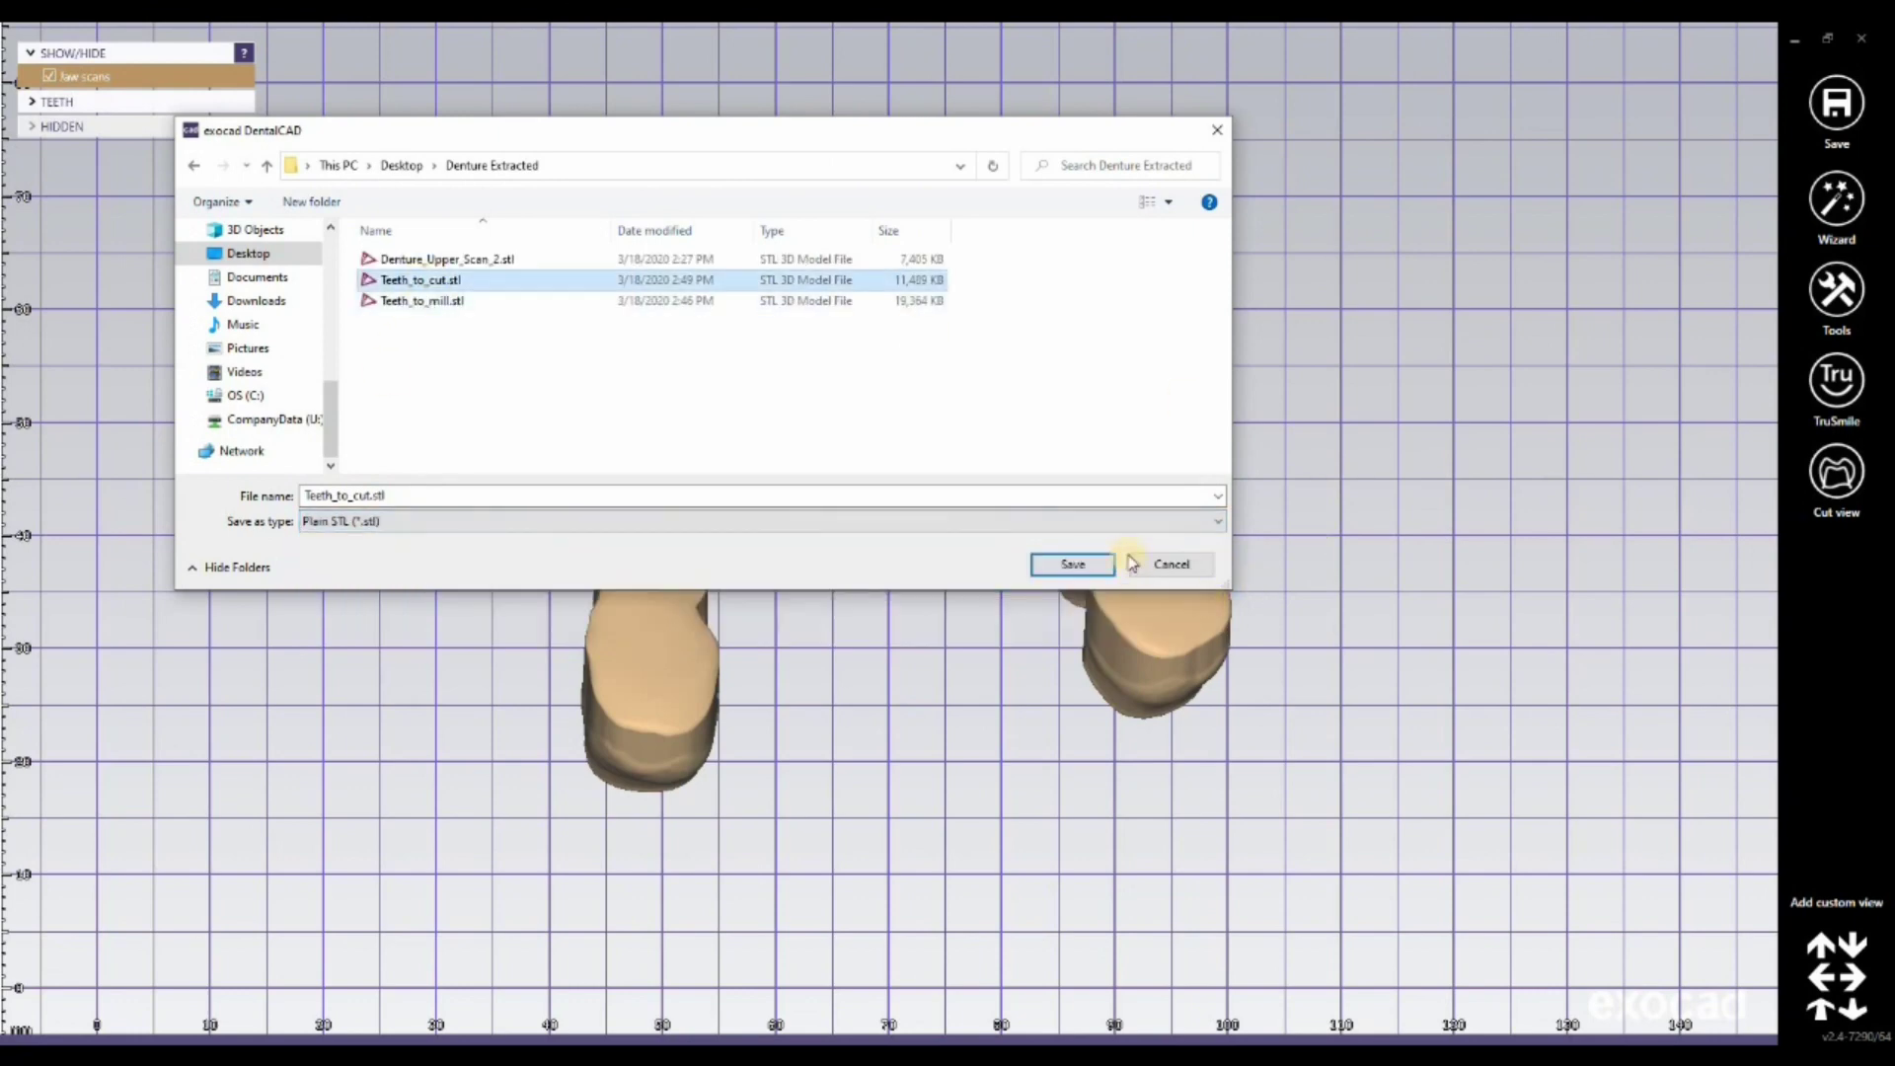
{"action": "left_click", "coordinate": [1090, 566]}
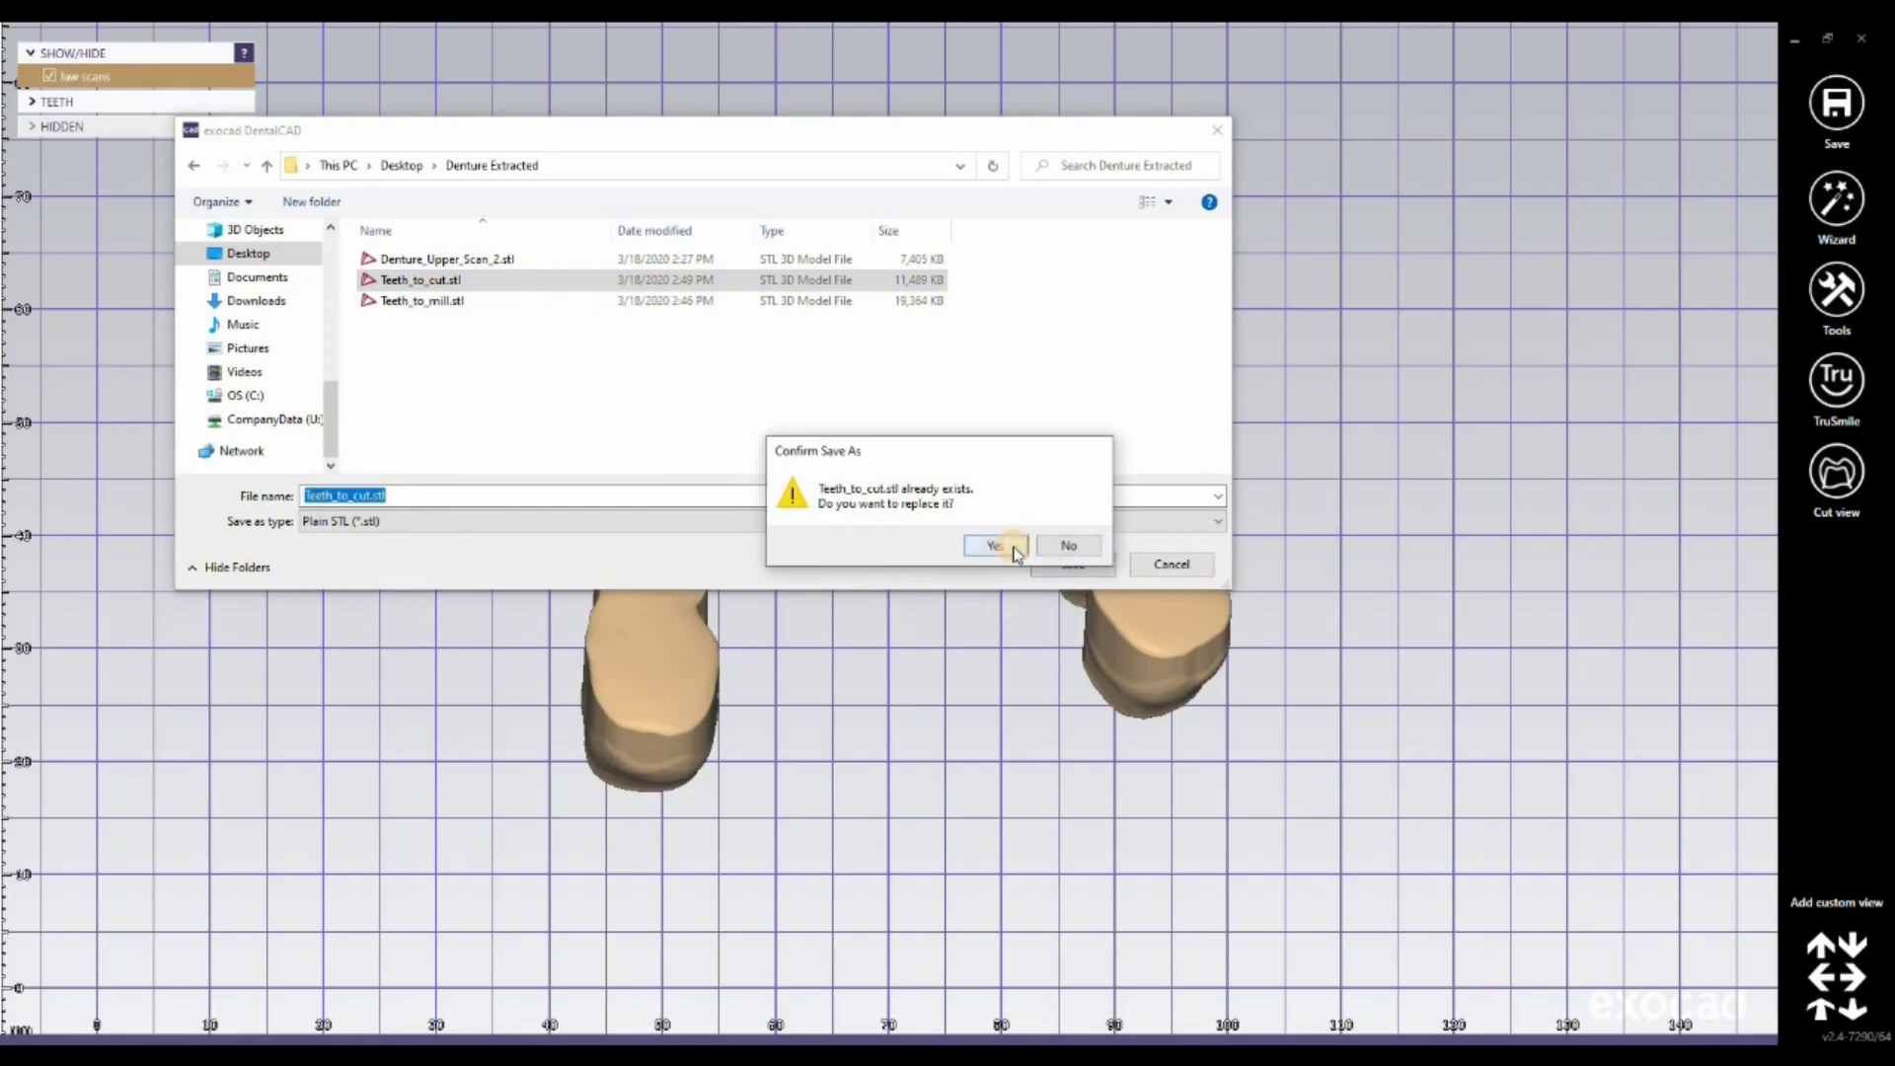
{"action": "left_click", "coordinate": [995, 546]}
{"action": "left_click", "coordinate": [865, 640]}
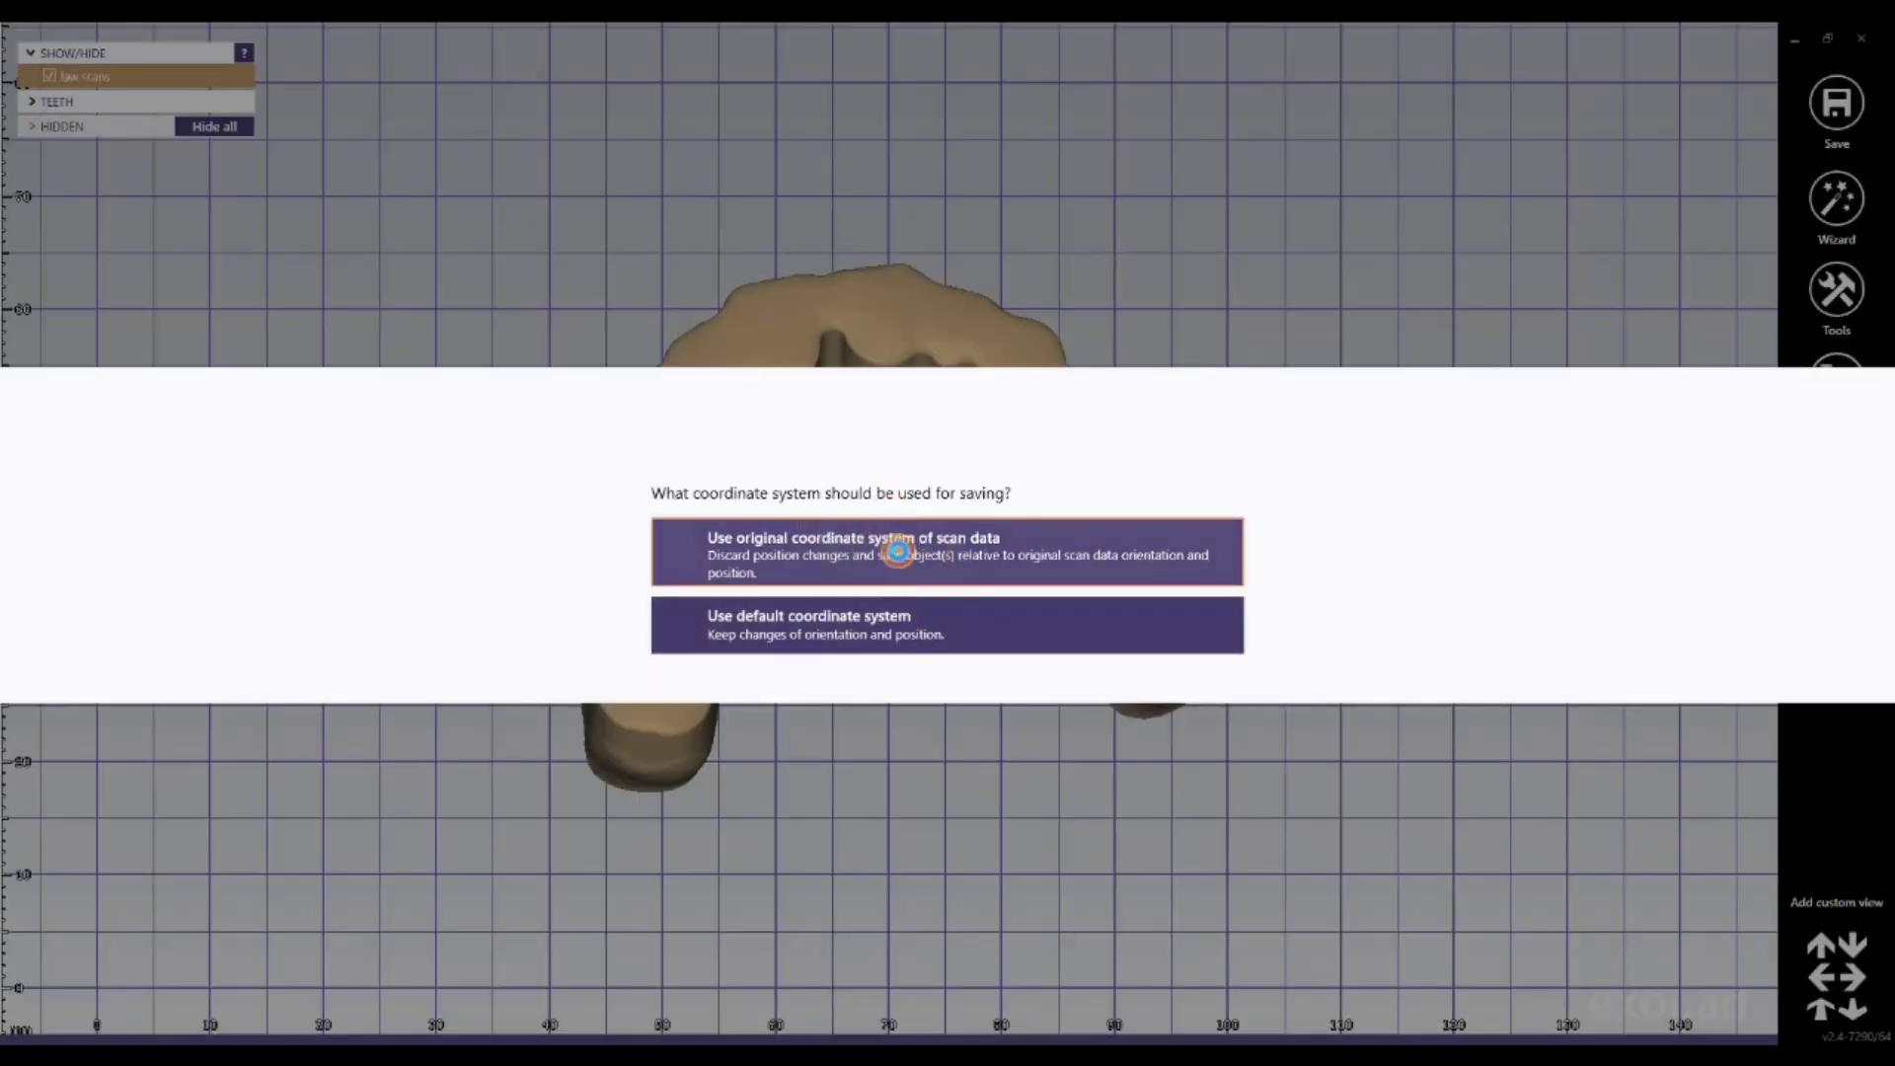
{"action": "left_click", "coordinate": [897, 551]}
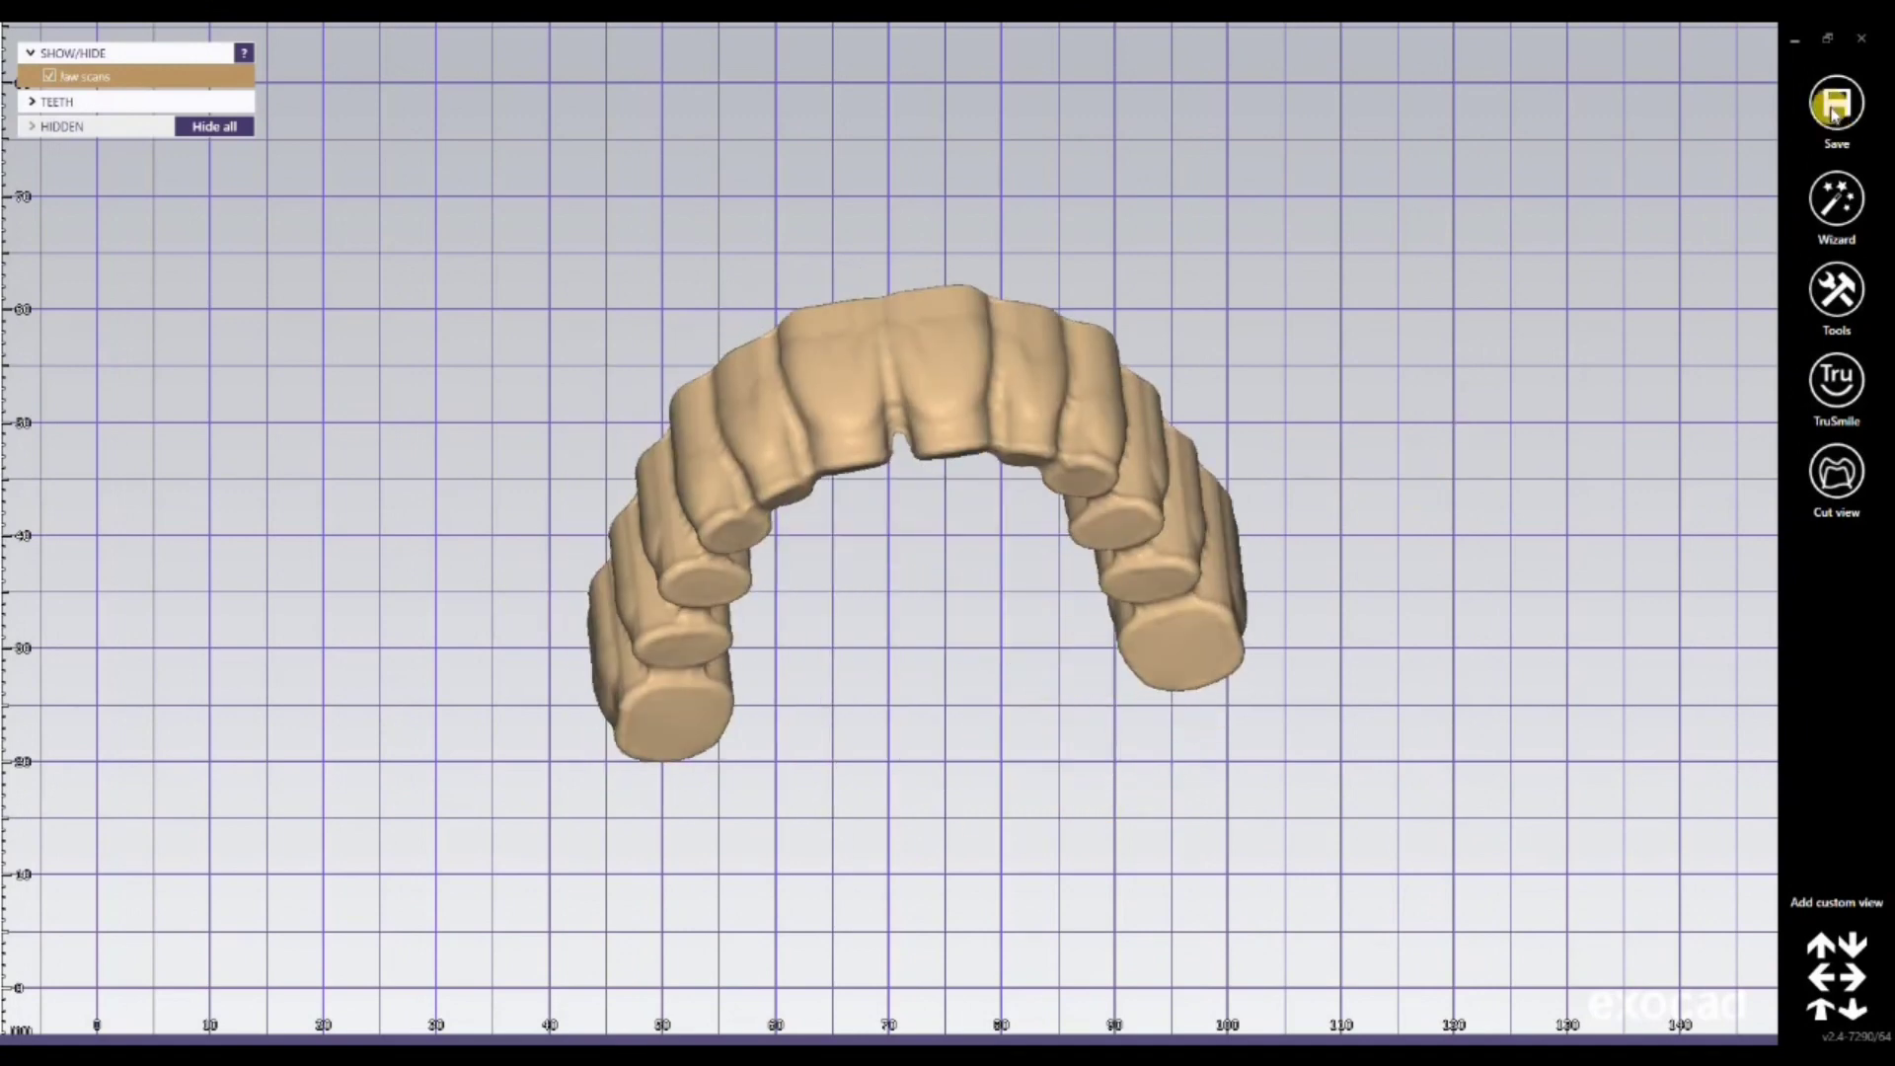
Step: Close the current project and load a new scan
{"action": "right_click", "coordinate": [1615, 623]}
{"action": "left_click", "coordinate": [1633, 573]}
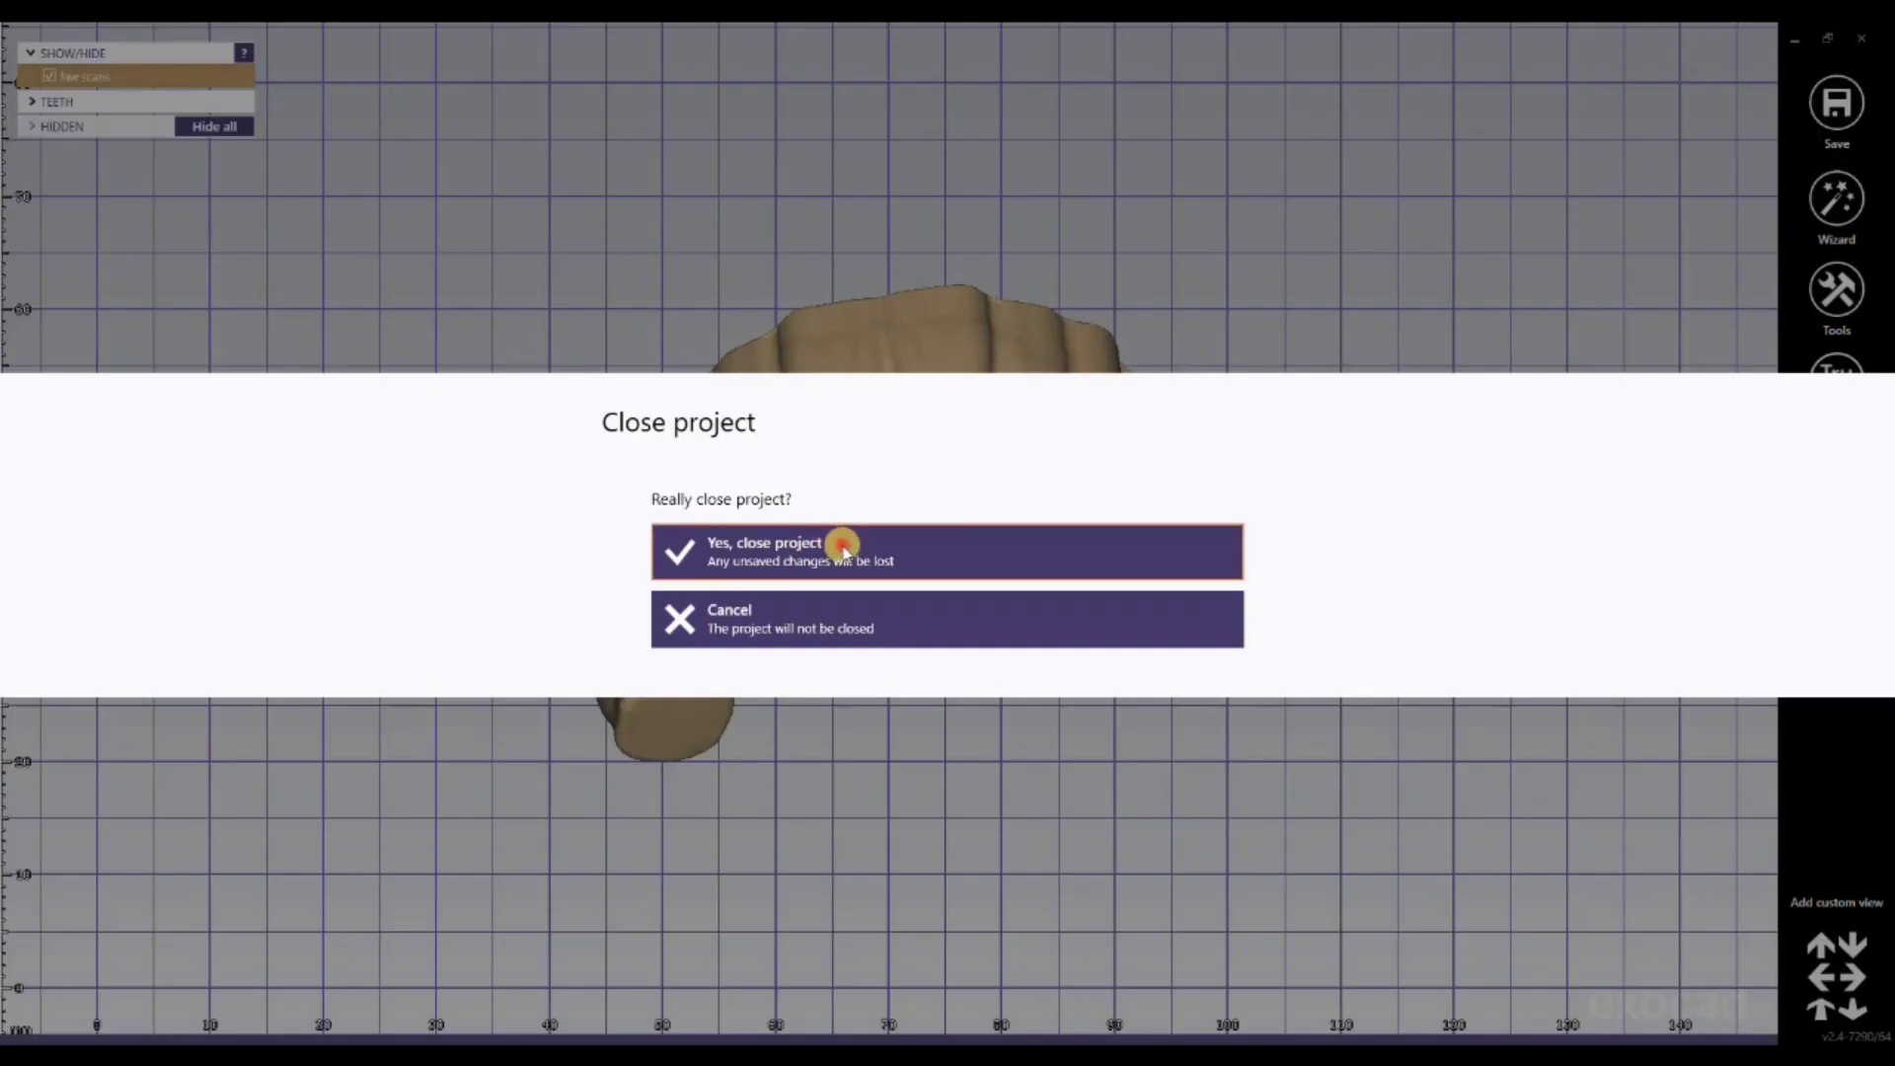
{"action": "left_click", "coordinate": [842, 549]}
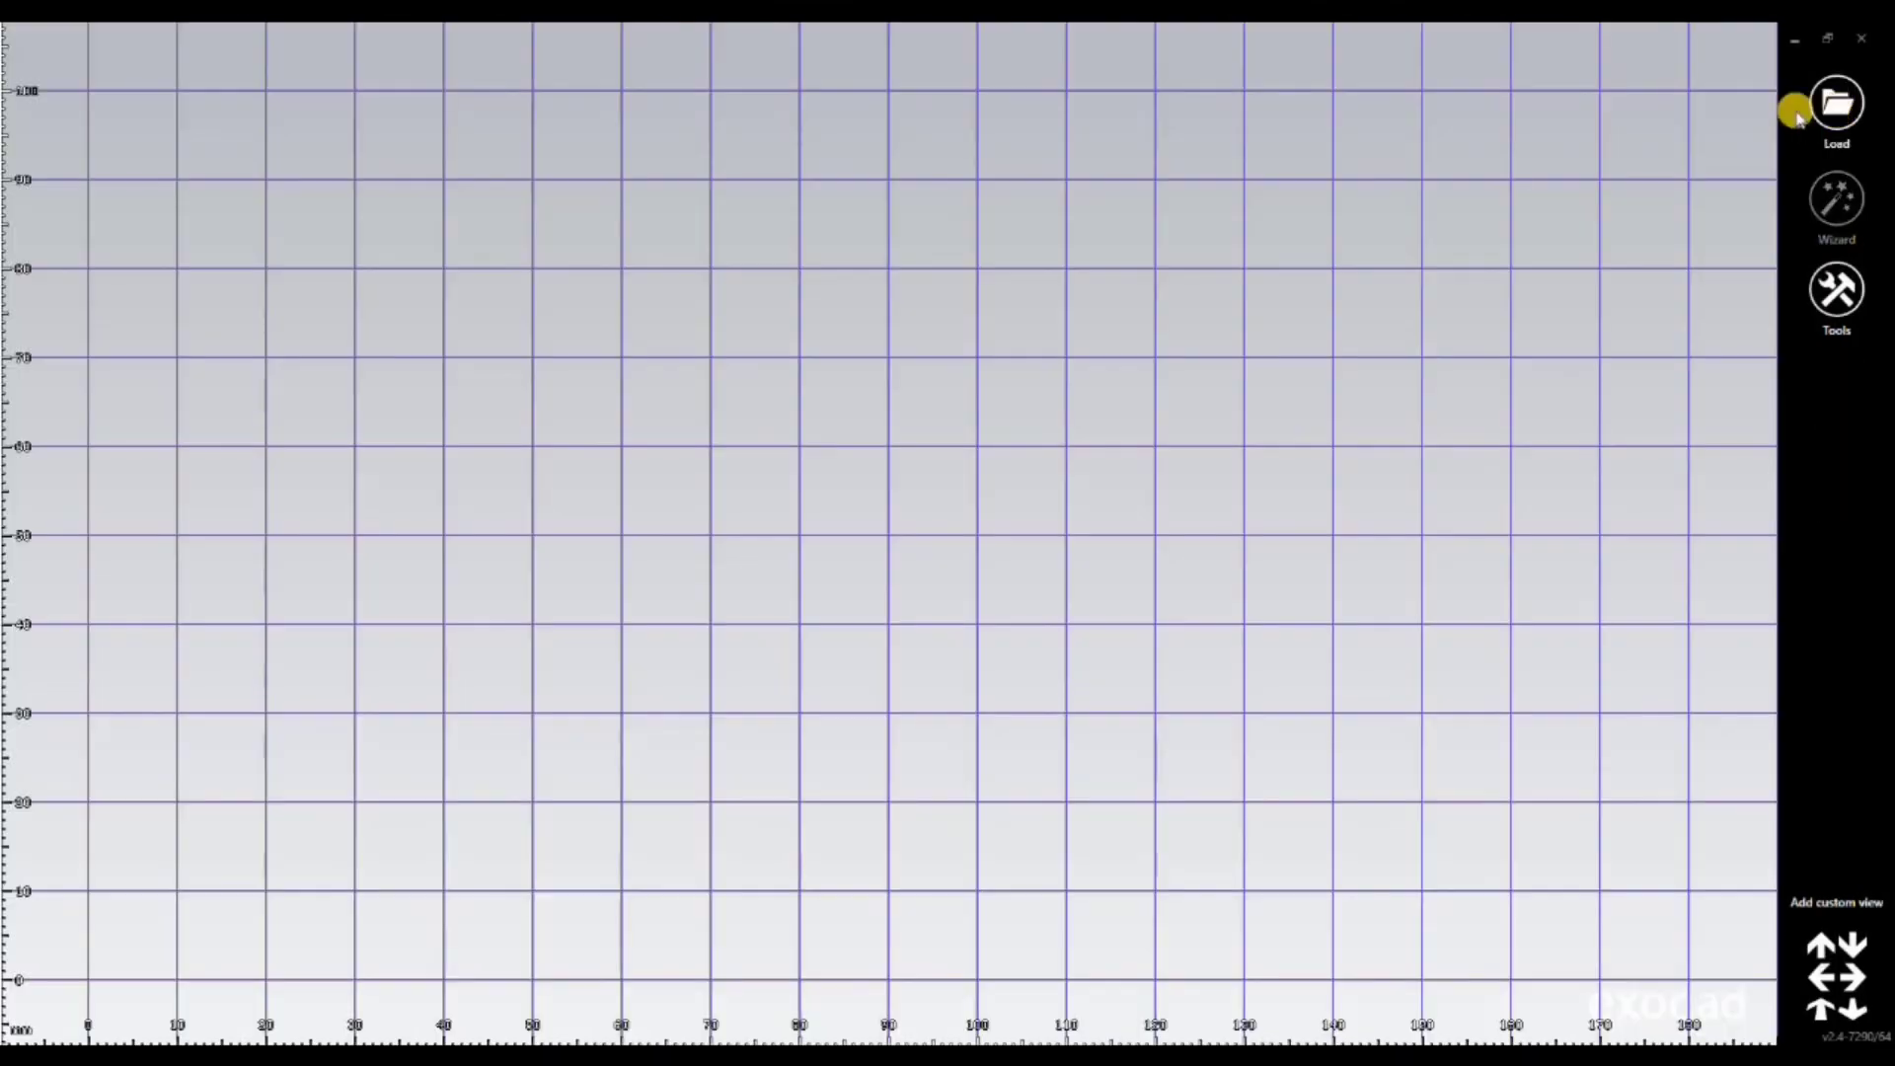
{"action": "left_click", "coordinate": [1800, 111]}
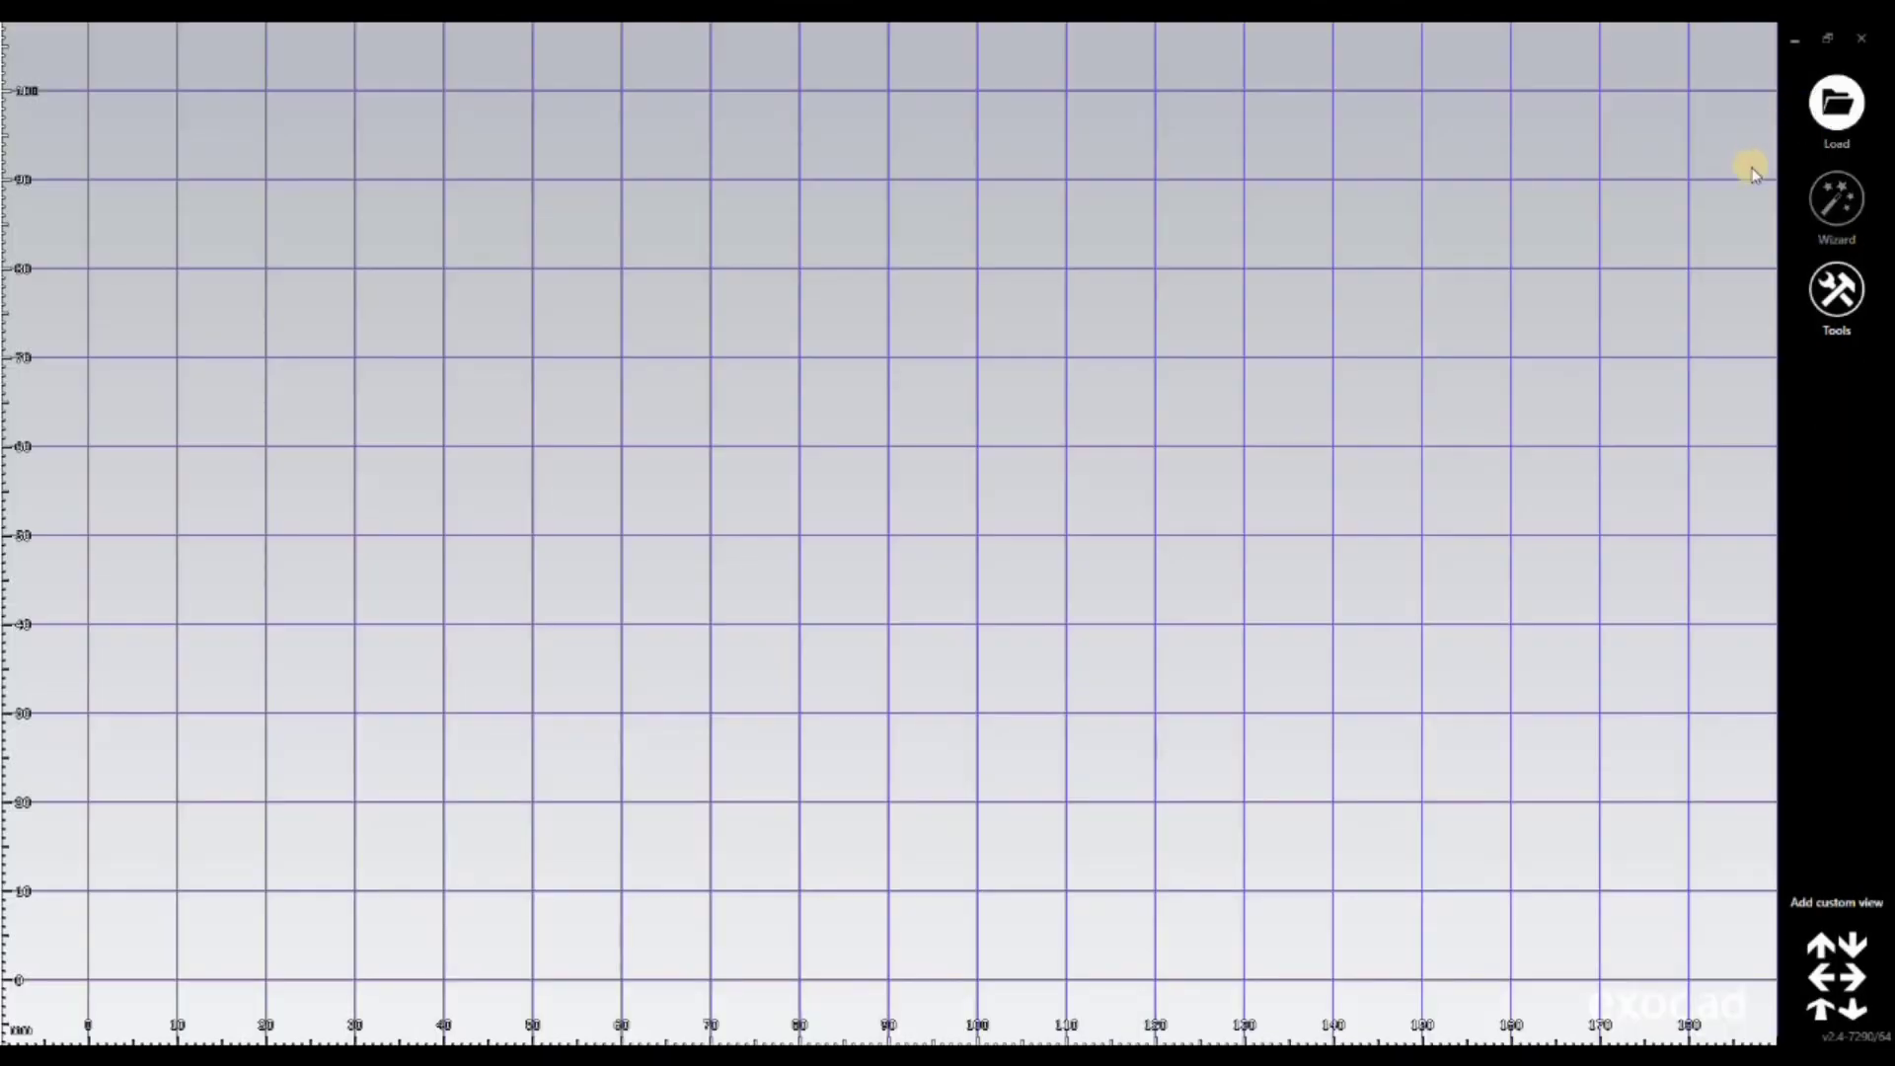
{"action": "left_click", "coordinate": [1737, 166]}
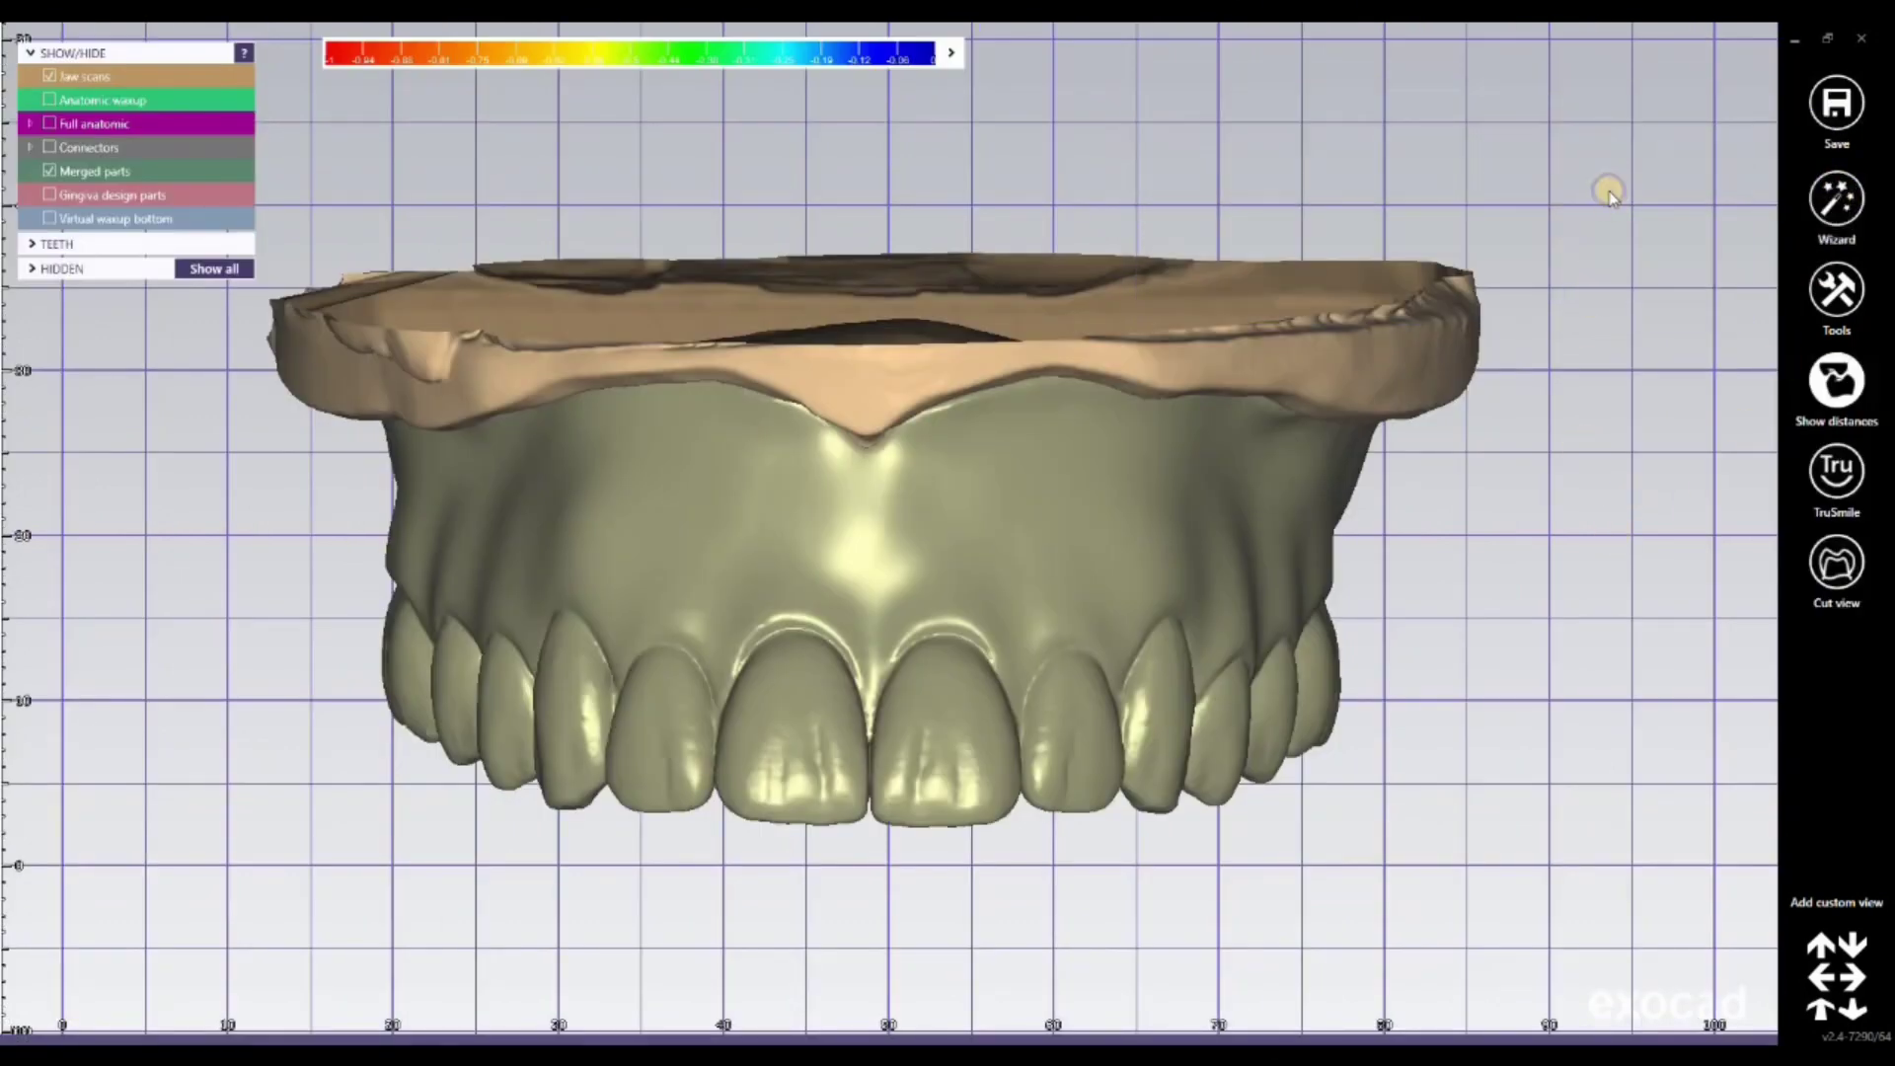
Step: Start free-form merged reconstruction with the attachment set to Subtract
{"action": "right_click", "coordinate": [1609, 212]}
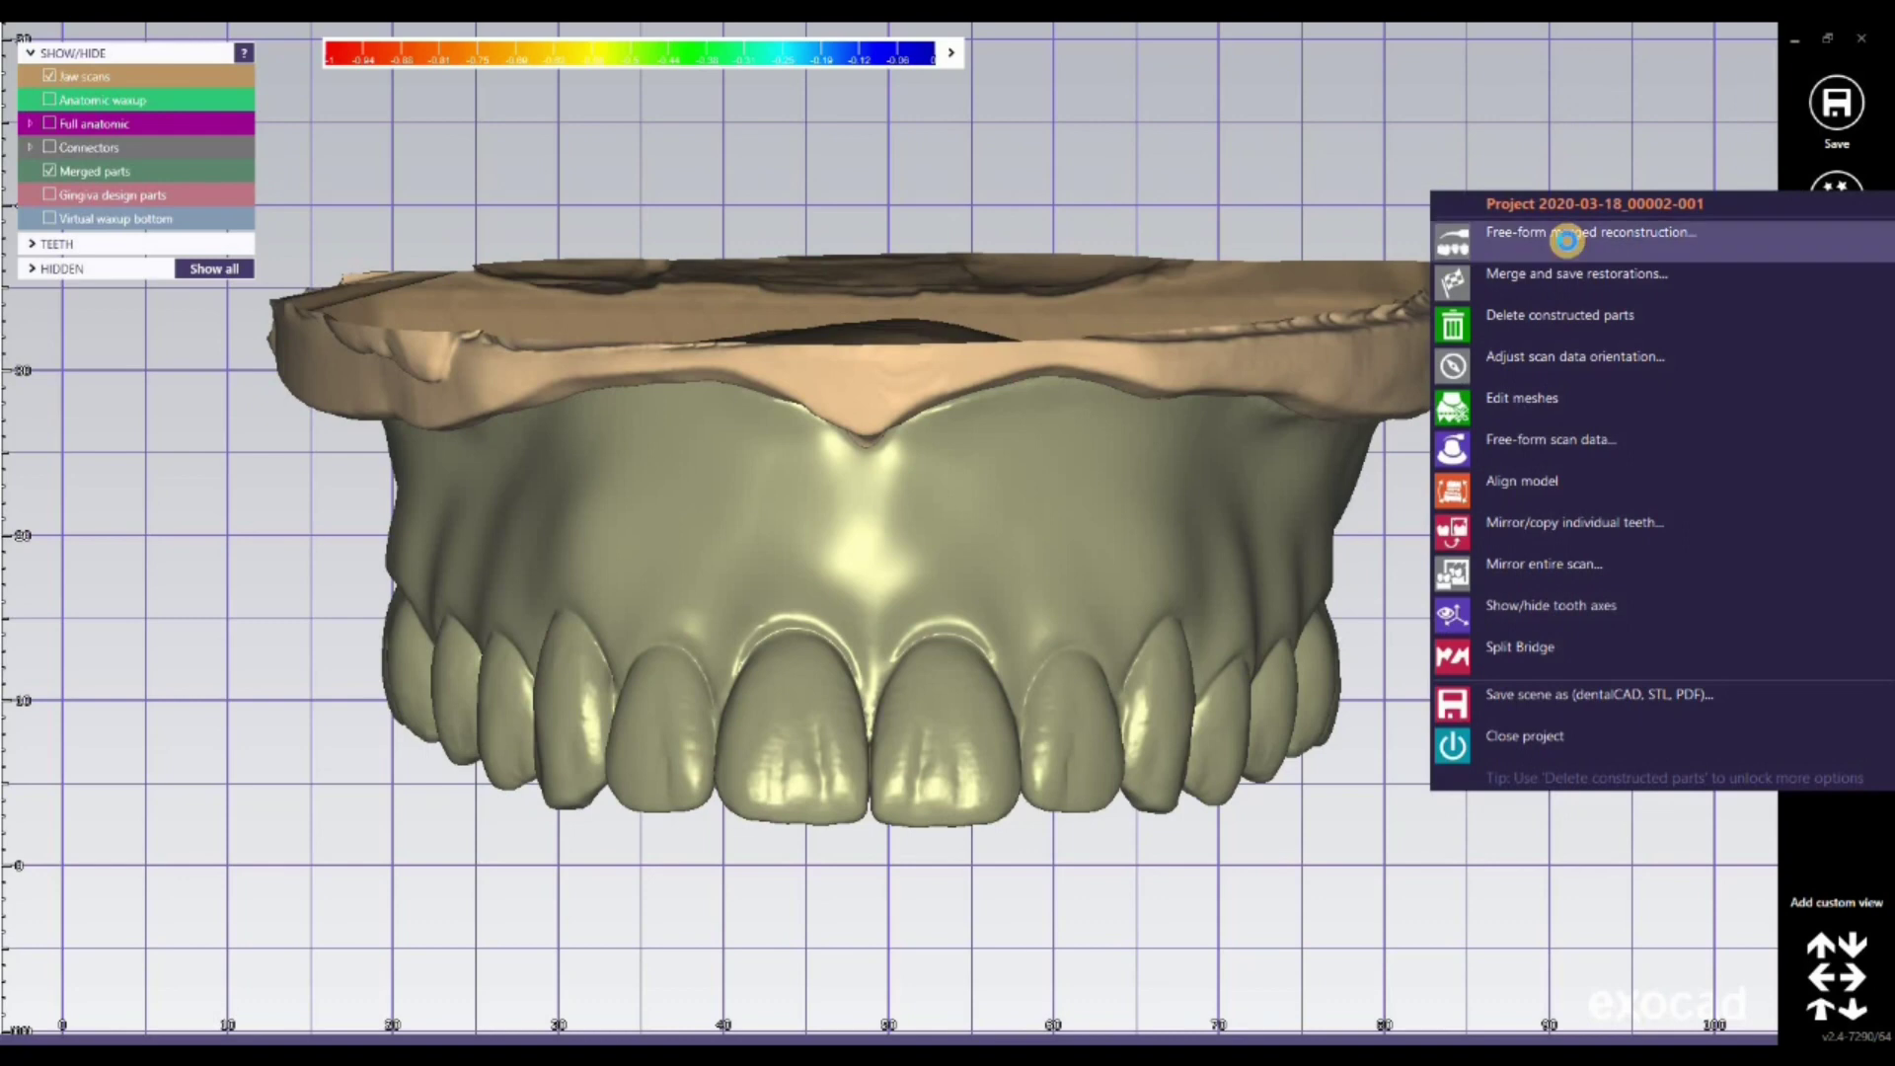
{"action": "left_click", "coordinate": [1566, 240]}
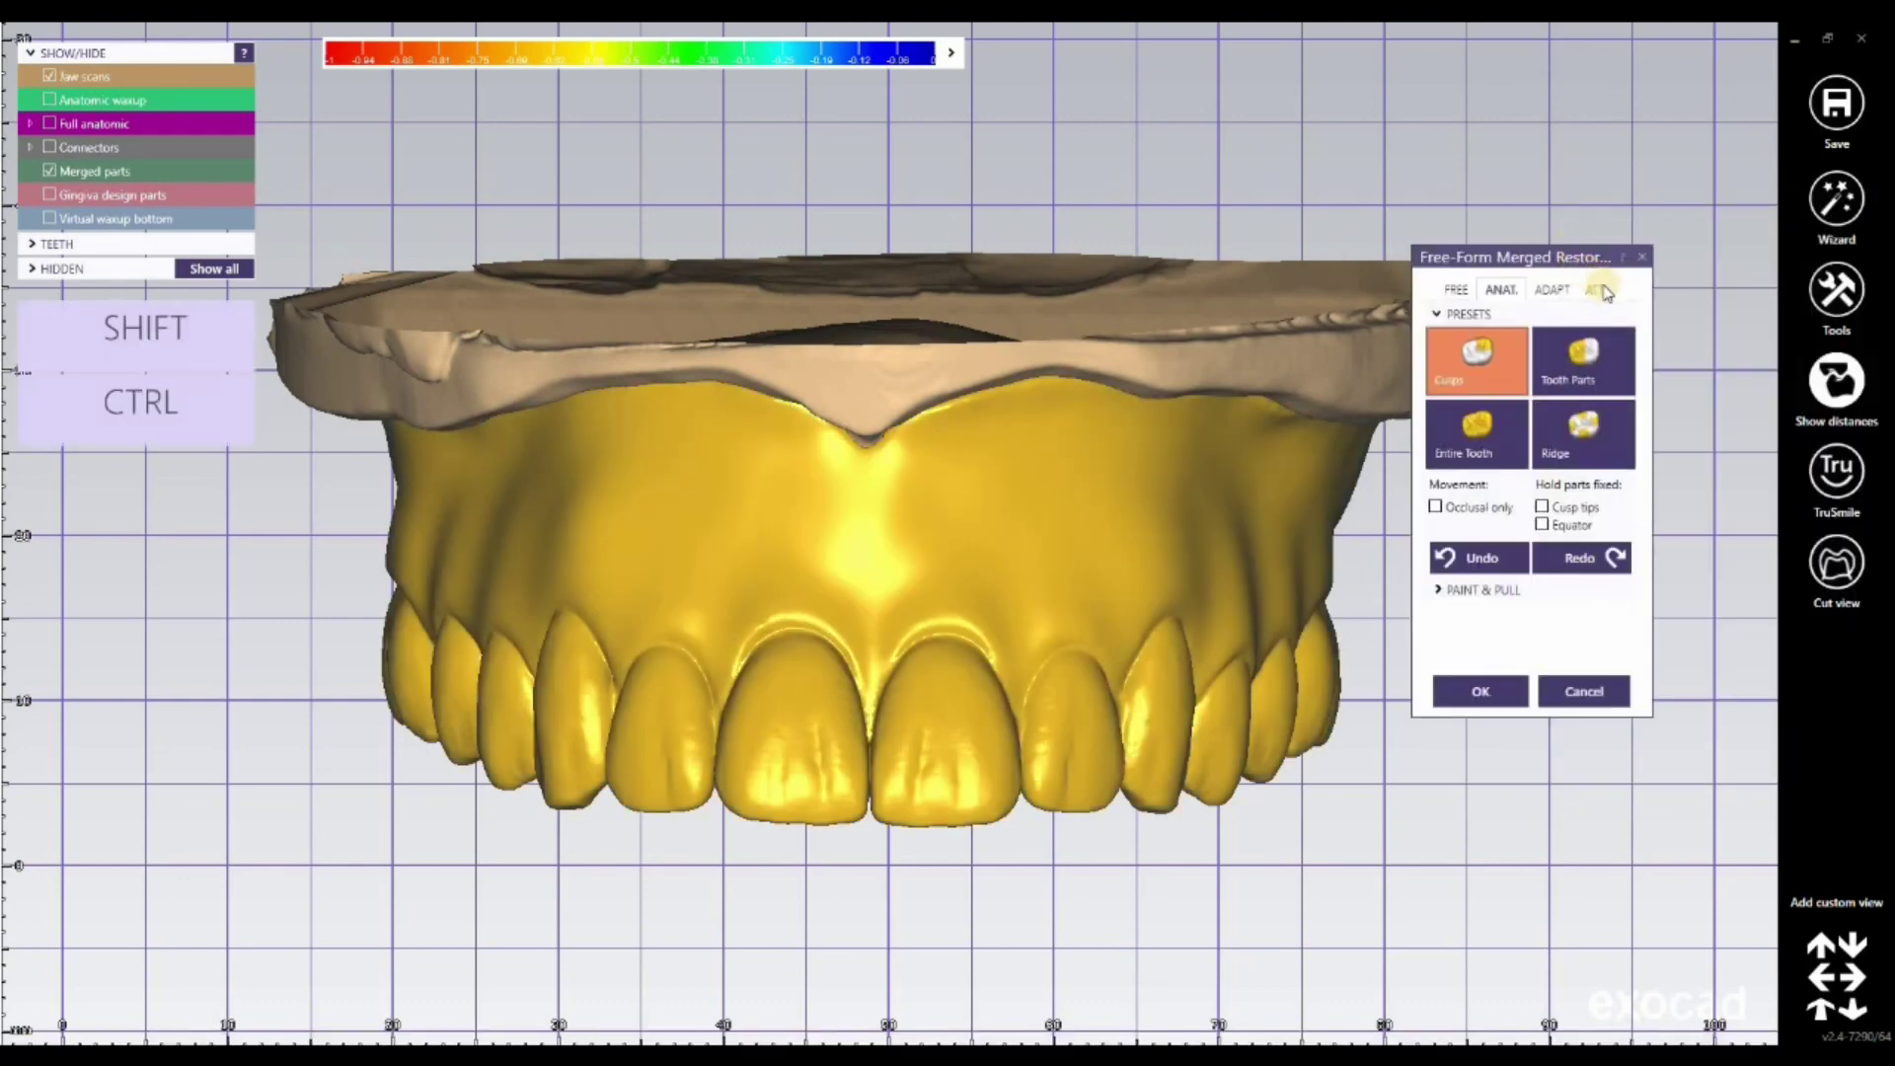
{"action": "left_click", "coordinate": [1603, 291]}
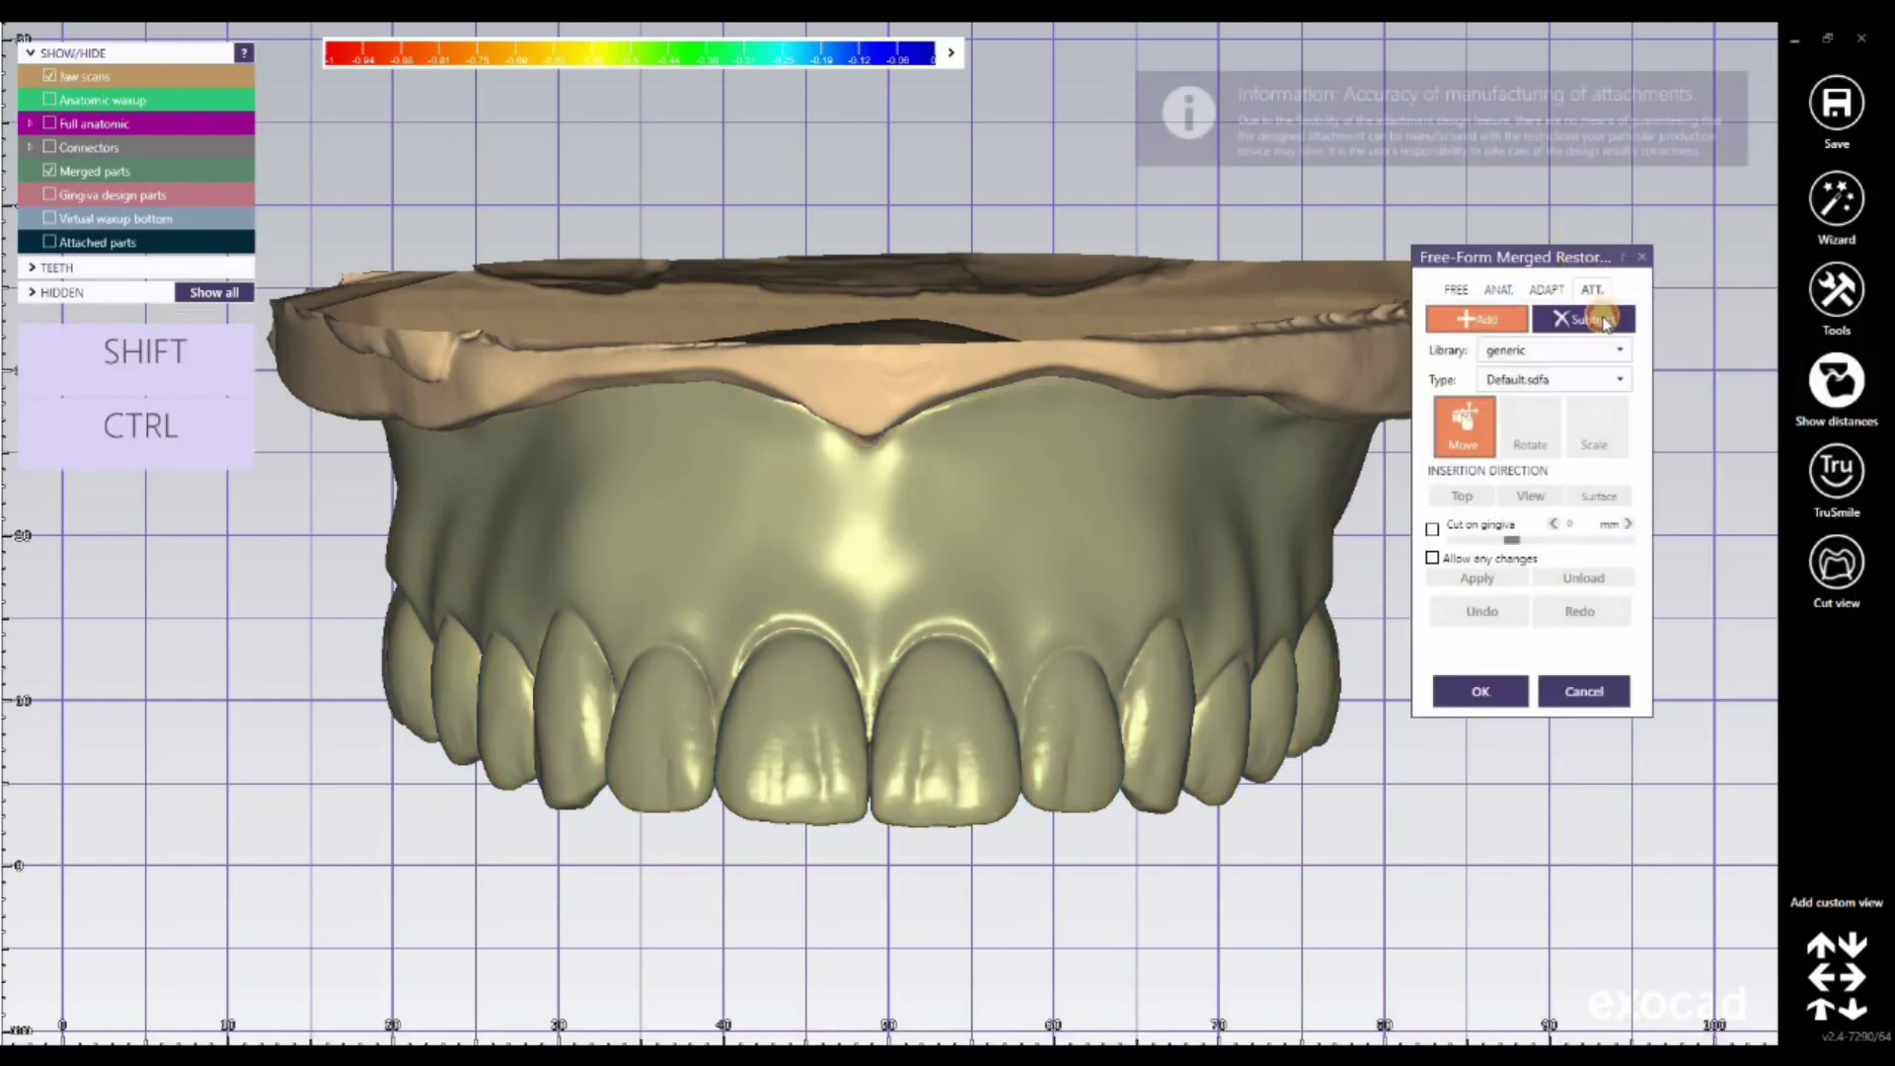
{"action": "left_click", "coordinate": [1604, 326]}
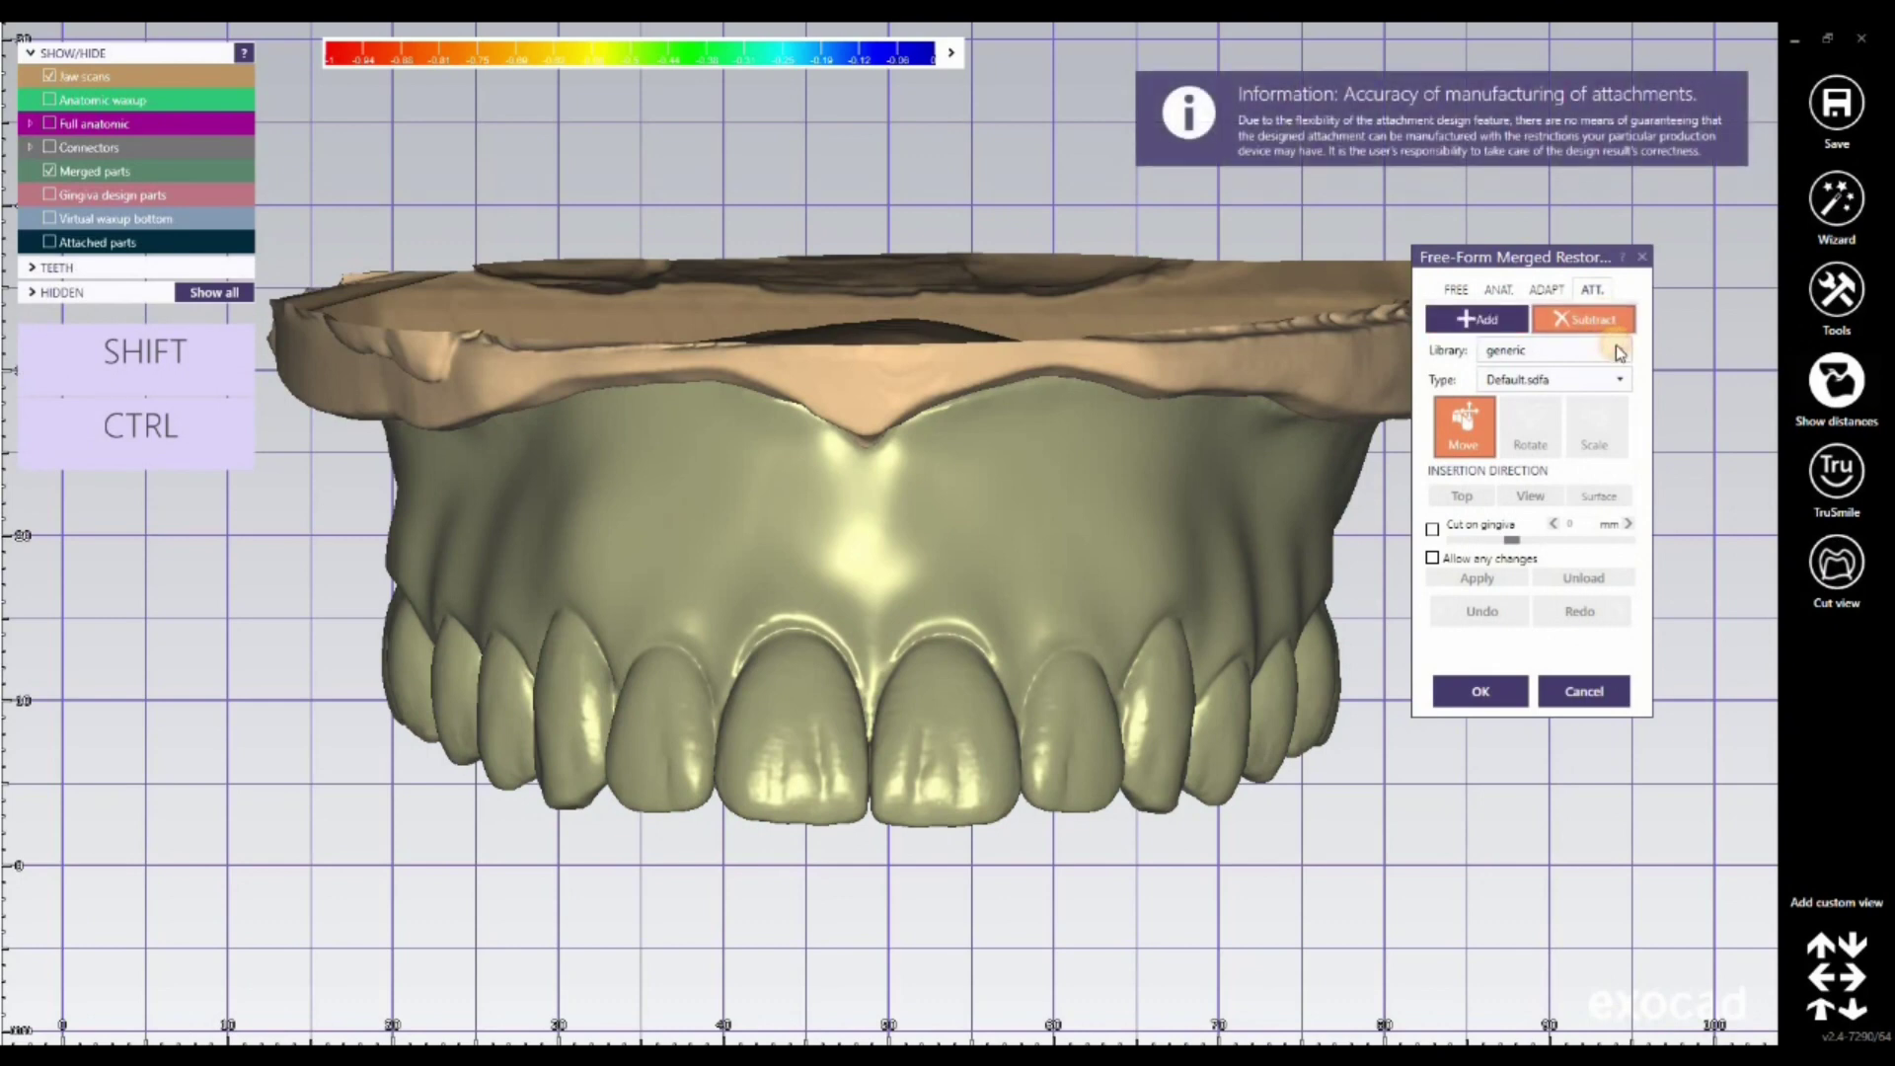
Step: Scroll the attachment type list down to Load from file
{"action": "left_click_drag", "start_coordinate": [1612, 470], "coordinate": [1612, 698]}
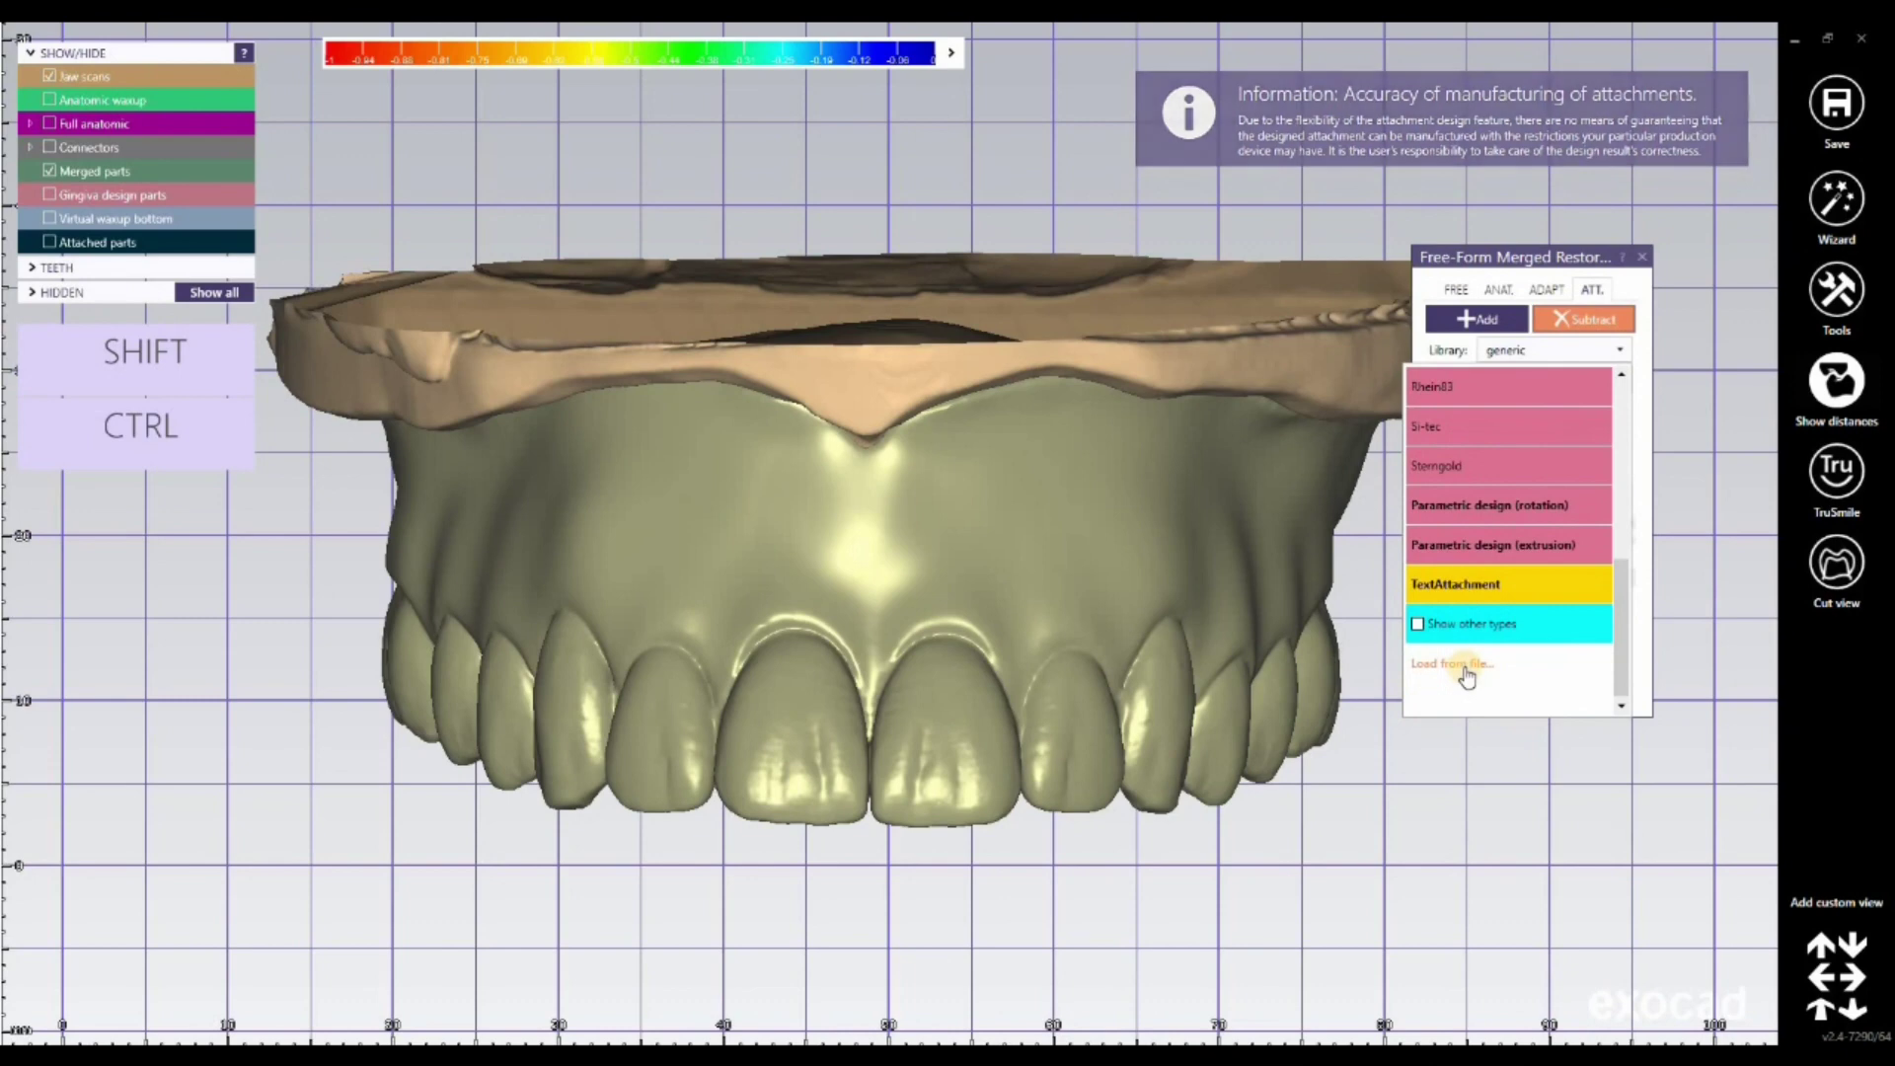
{"action": "left_click", "coordinate": [1467, 669]}
{"action": "left_click", "coordinate": [1620, 379]}
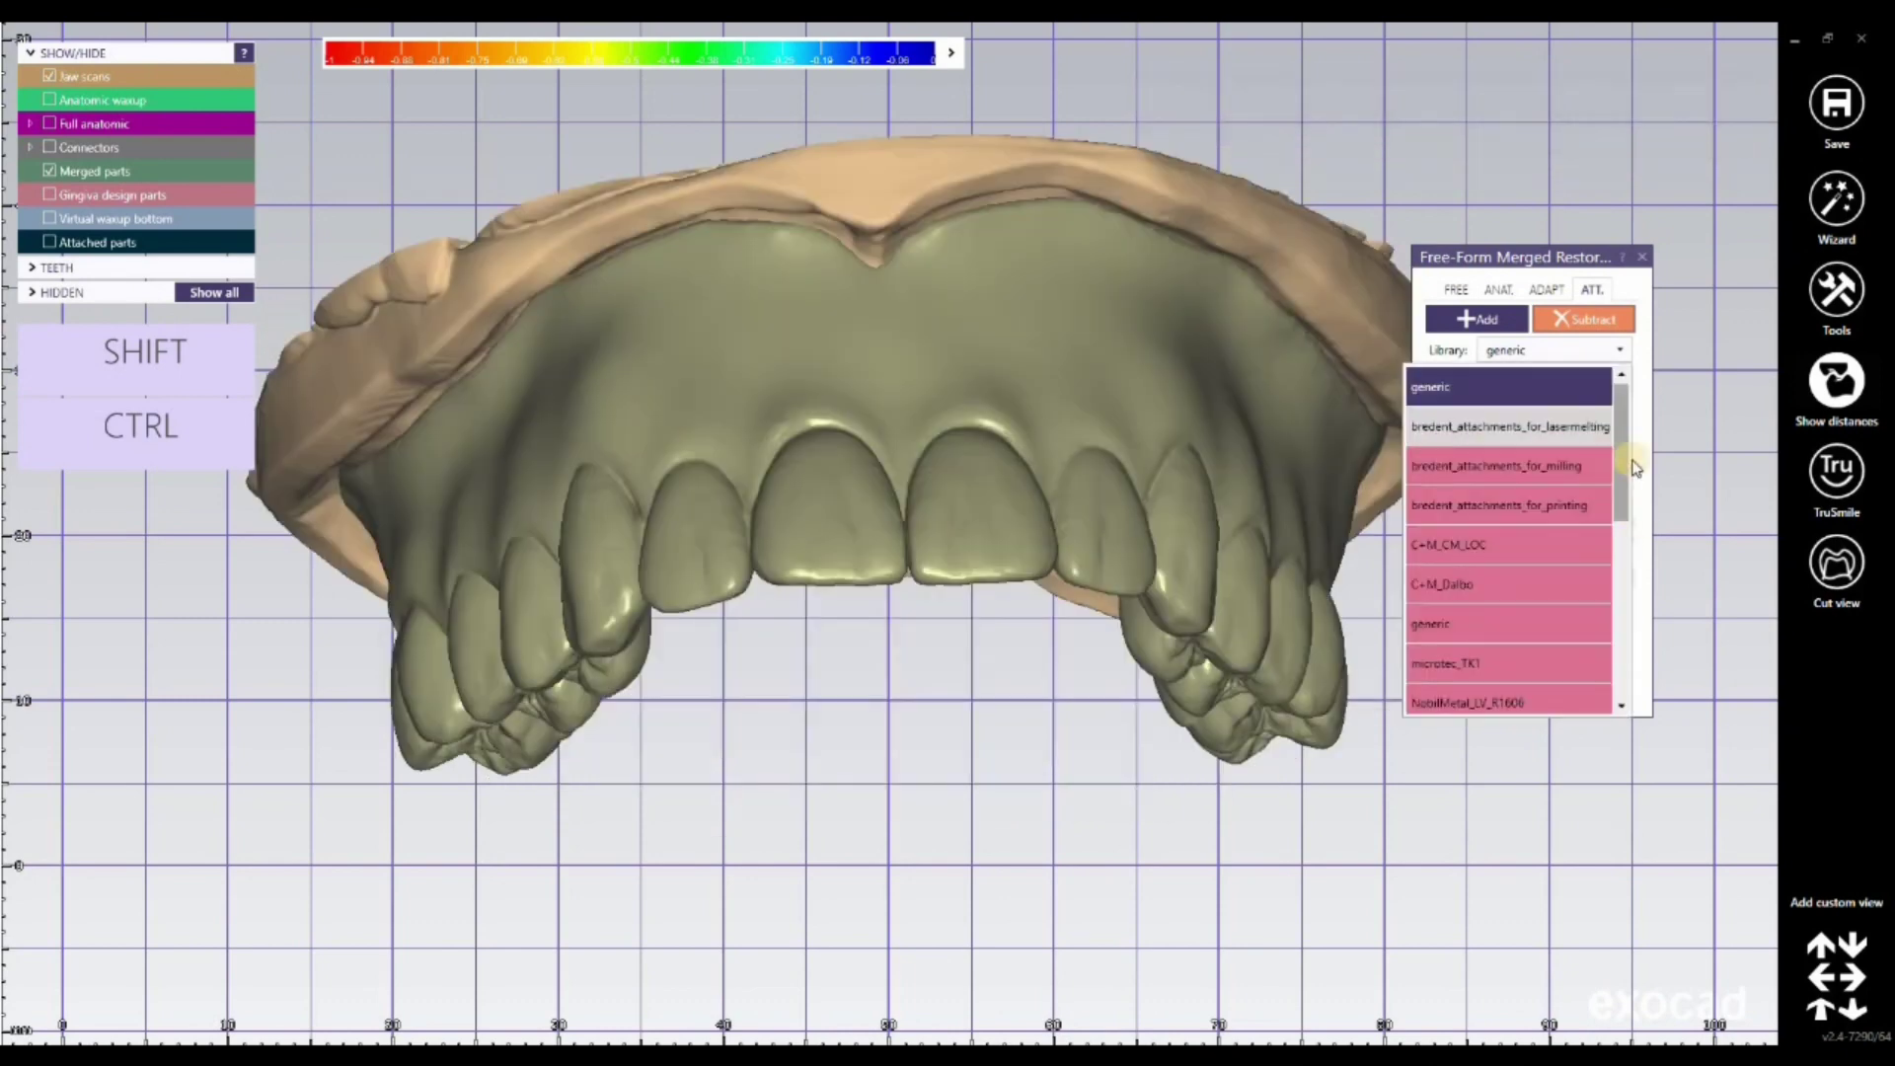
{"action": "left_click", "coordinate": [1622, 381]}
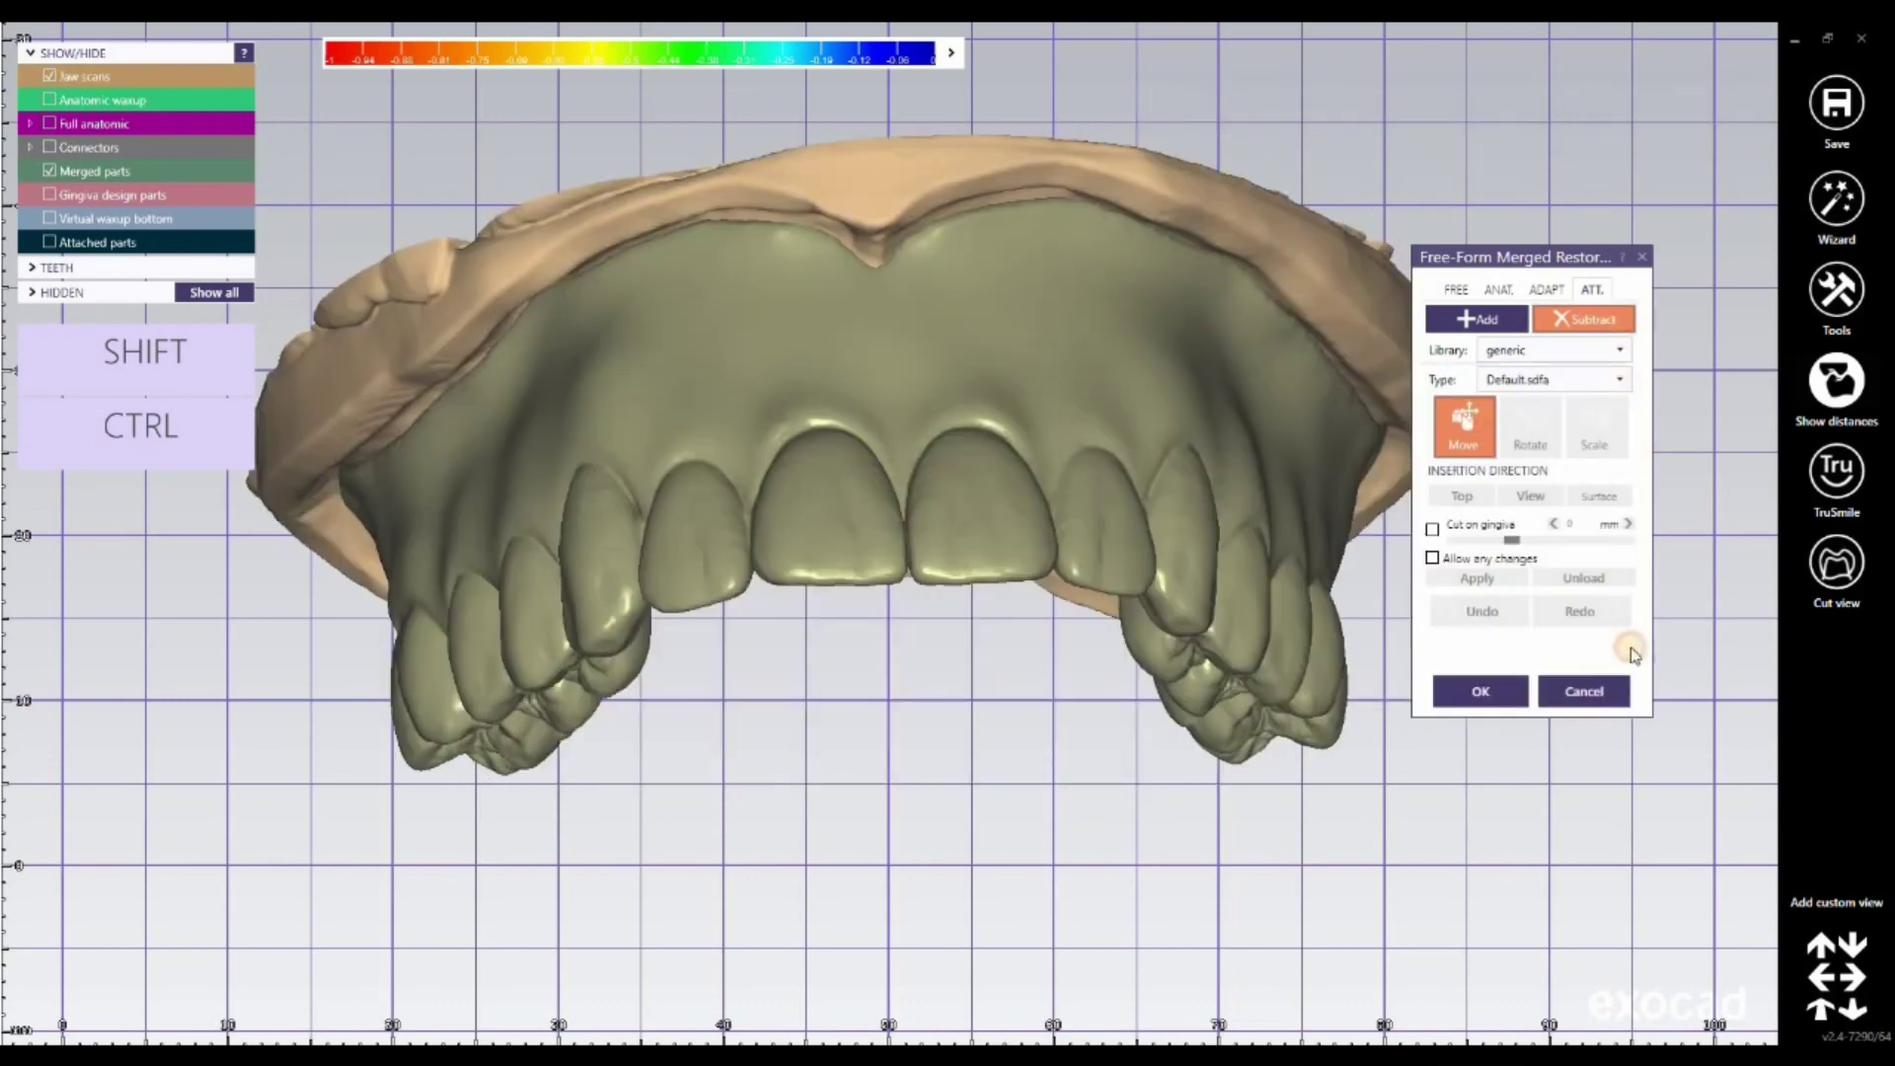
{"action": "left_click", "coordinate": [1620, 379]}
{"action": "left_click_drag", "start_coordinate": [1621, 443], "coordinate": [1620, 628]}
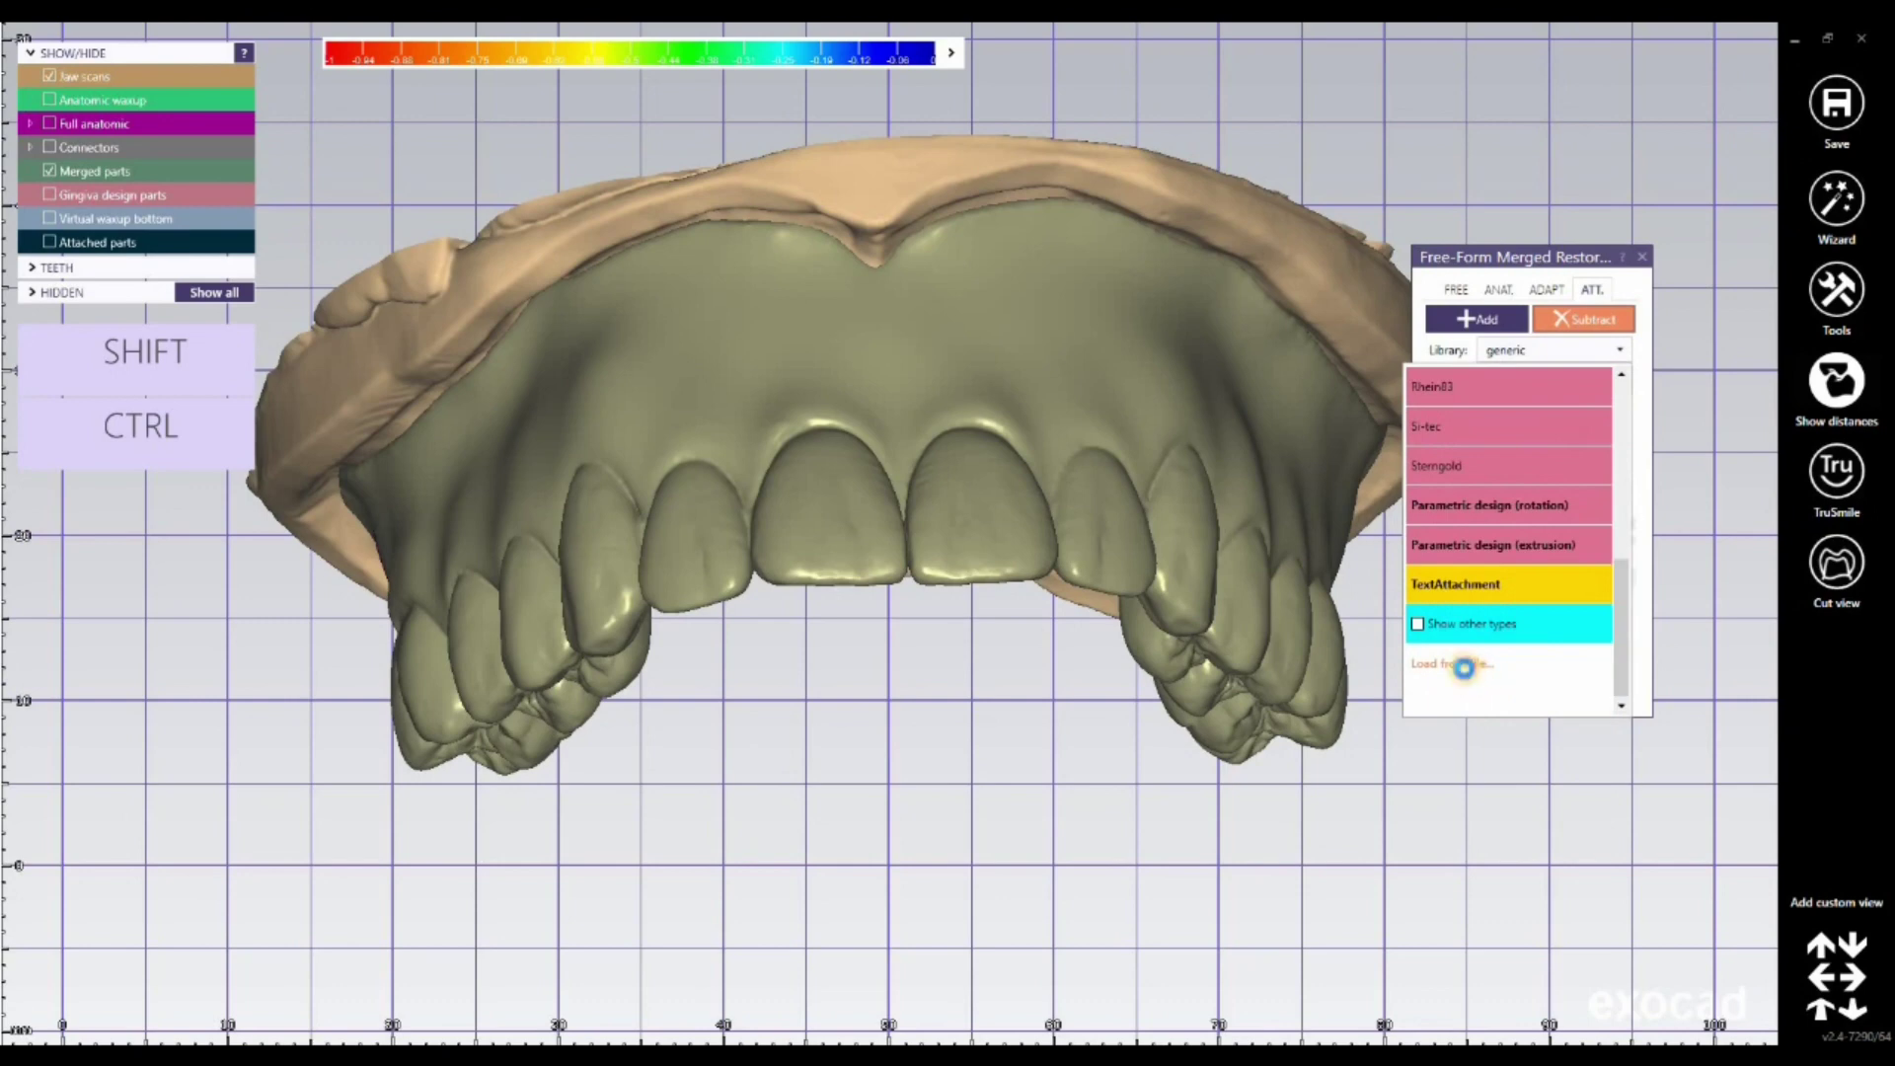
Step: Subtract Teeth_to_cut.stl as an attachment from the base and save the free-form modifications
{"action": "left_click", "coordinate": [1503, 675]}
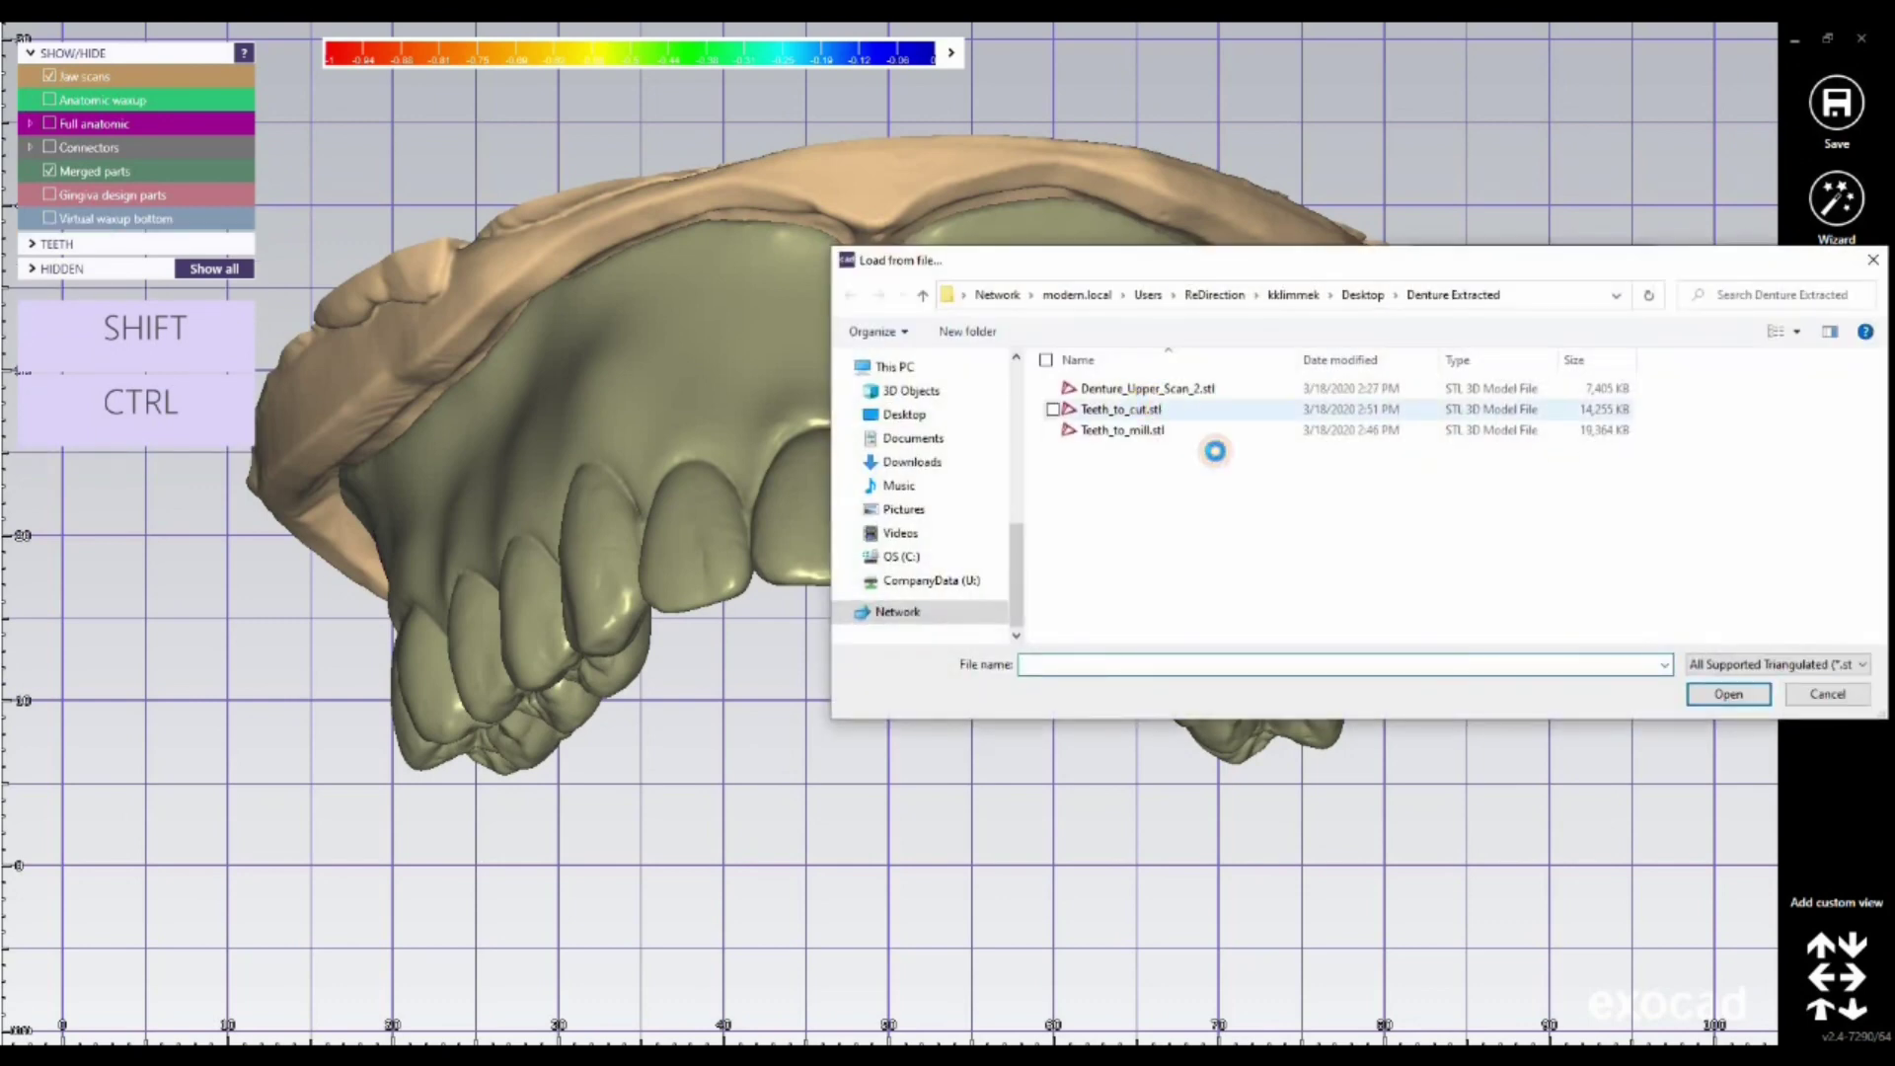
{"action": "key", "text": "Return"}
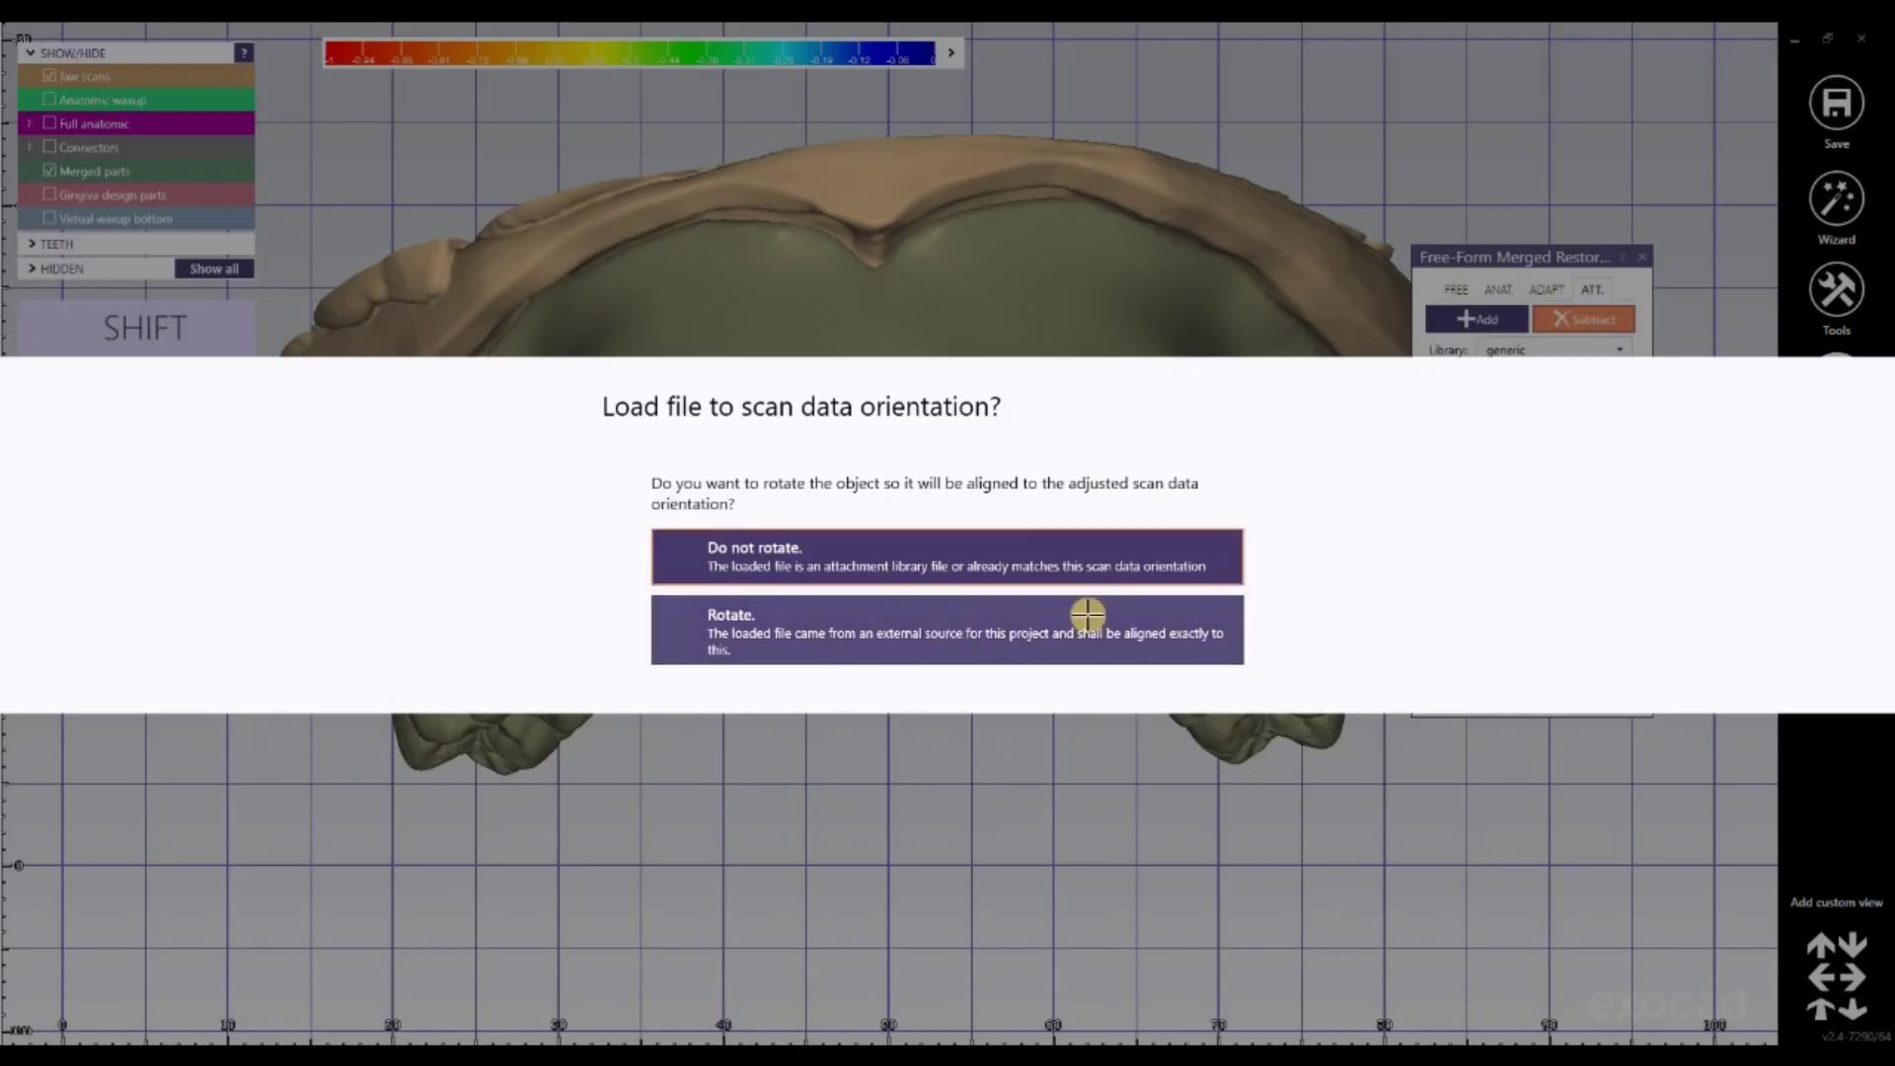
{"action": "left_click", "coordinate": [1083, 618]}
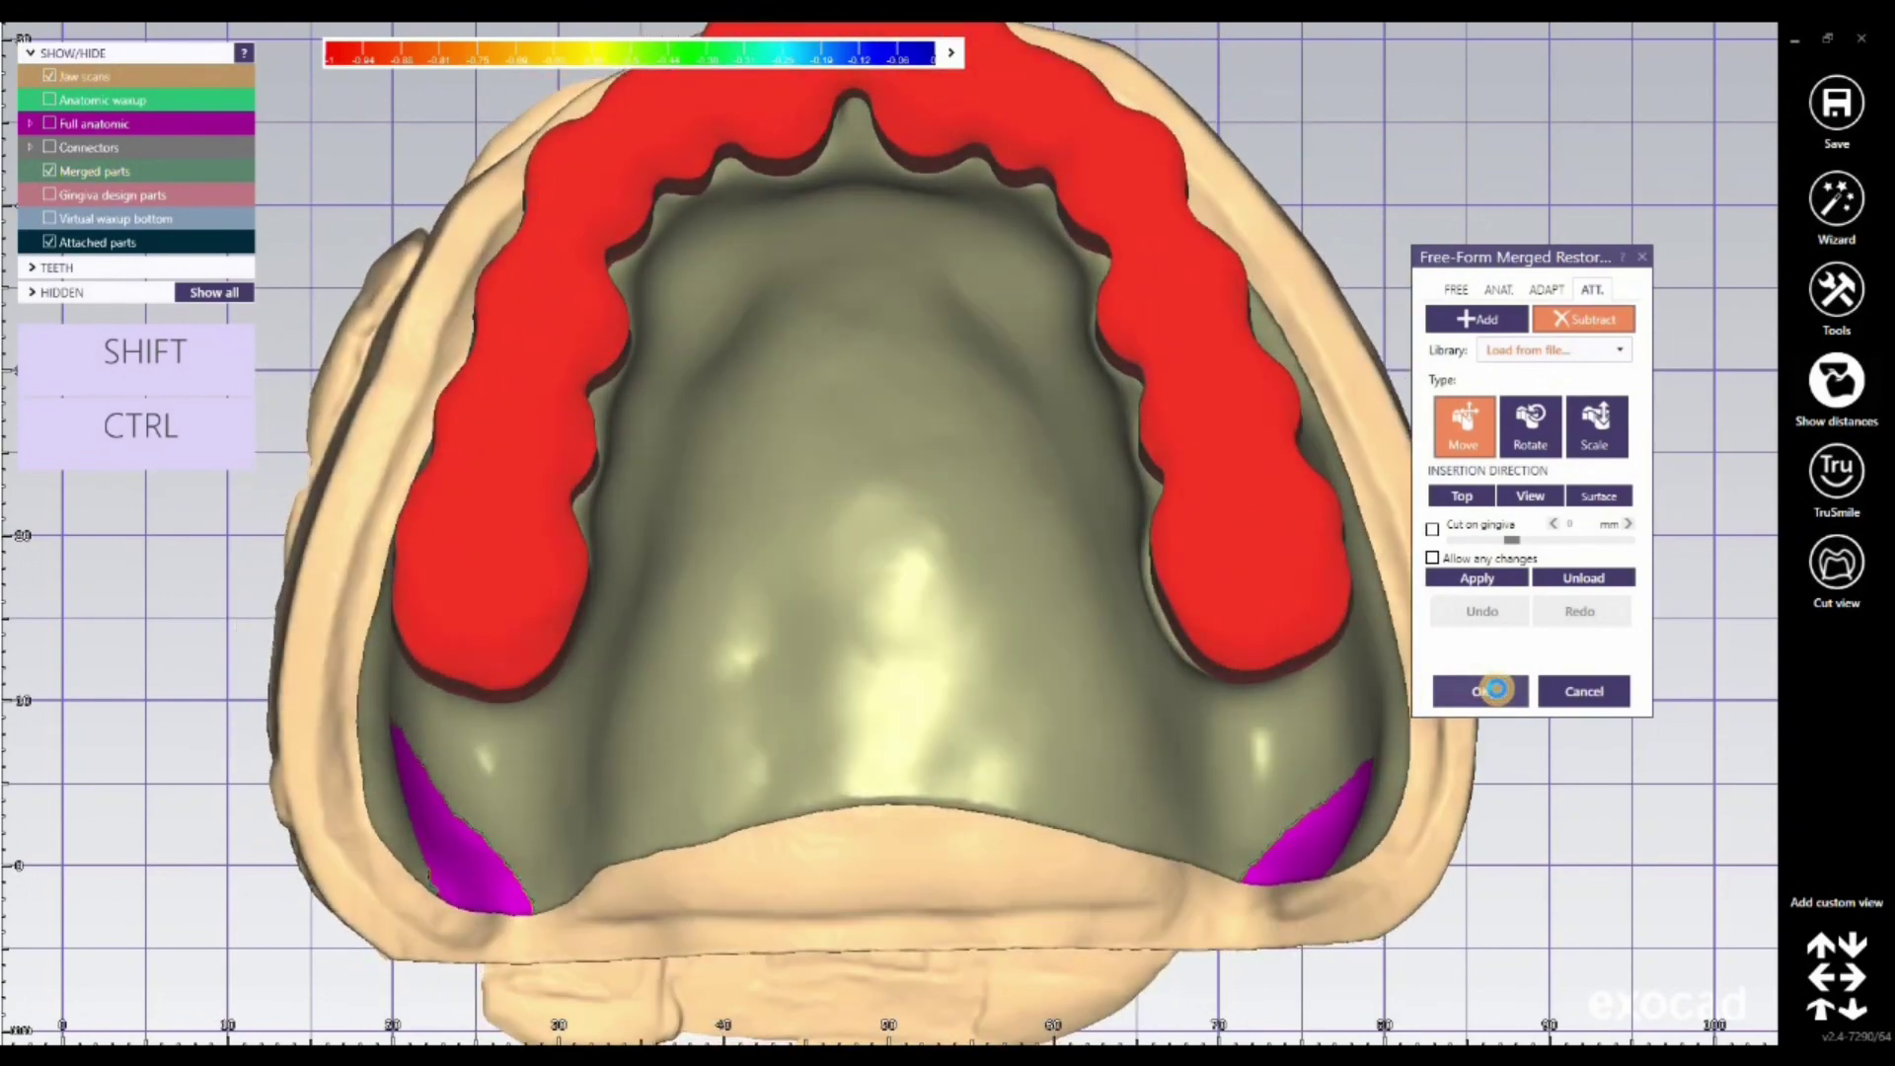
{"action": "left_click", "coordinate": [1496, 689]}
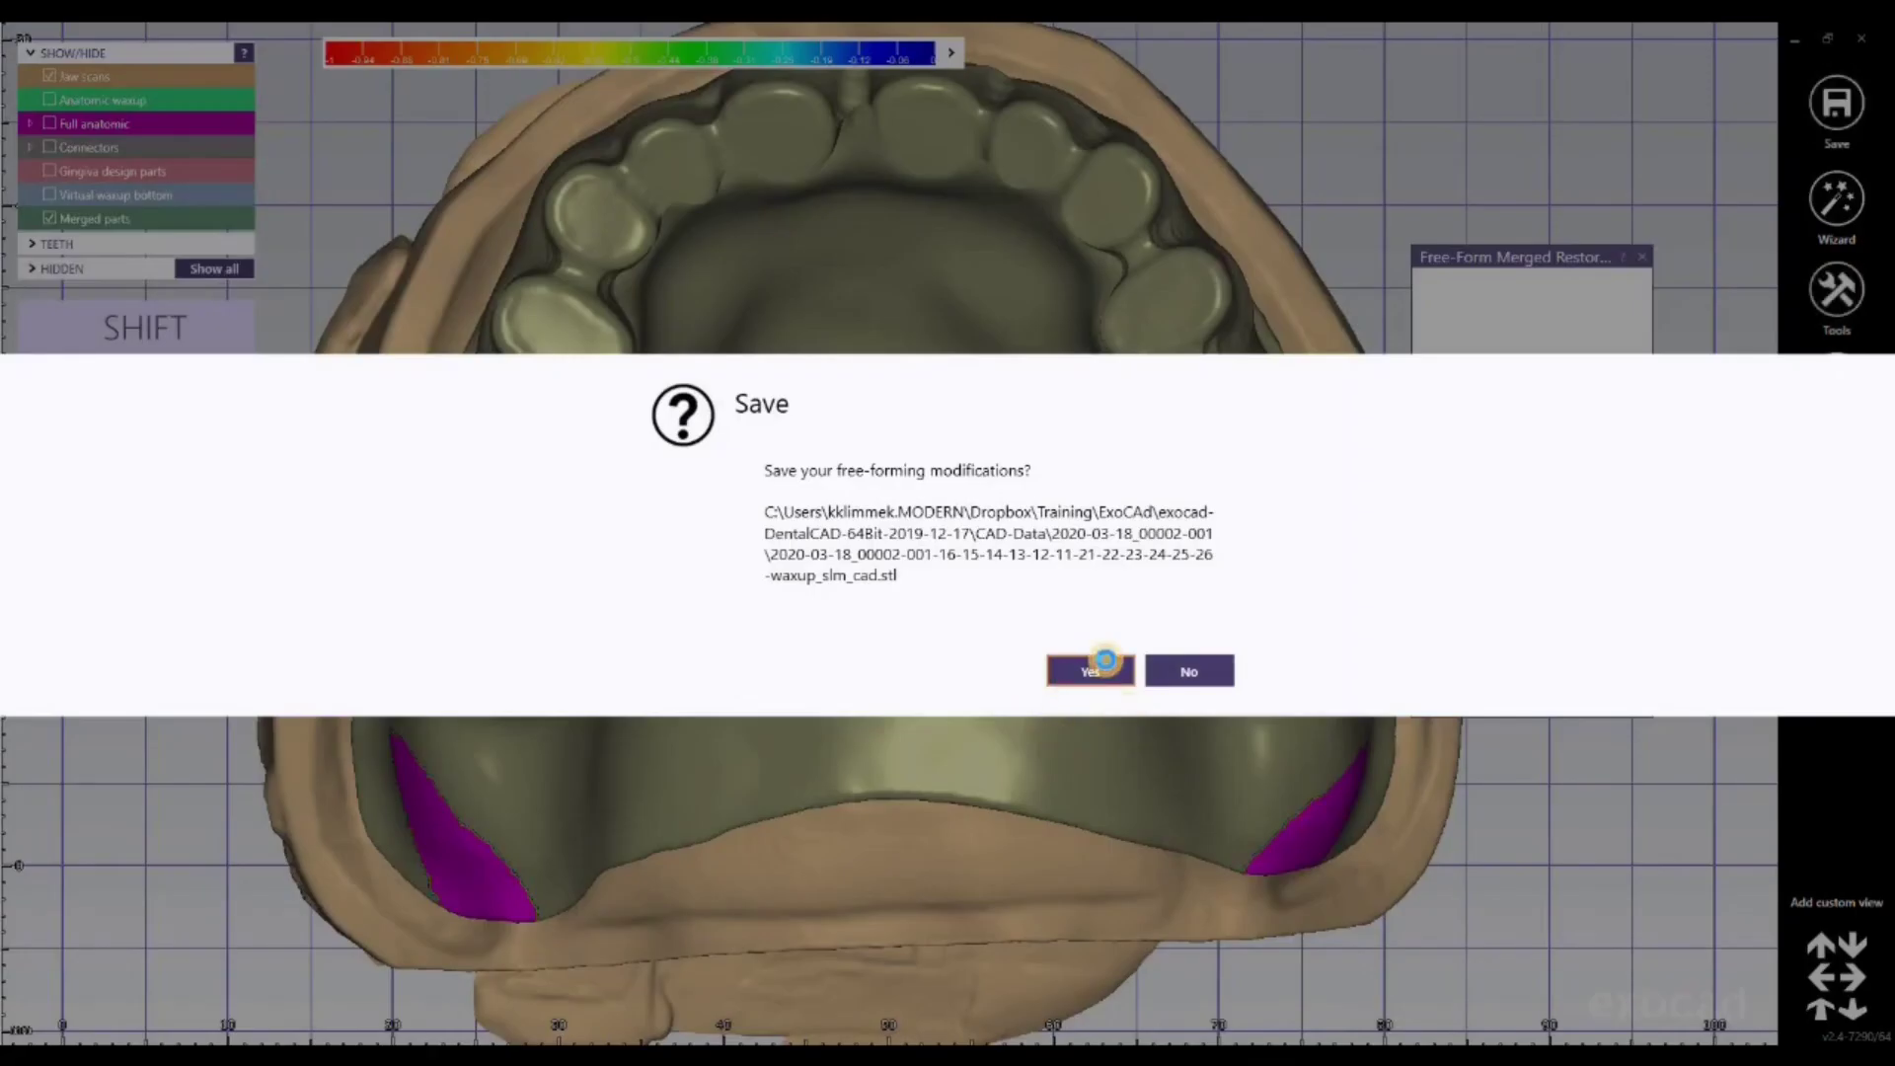
{"action": "left_click", "coordinate": [1091, 670]}
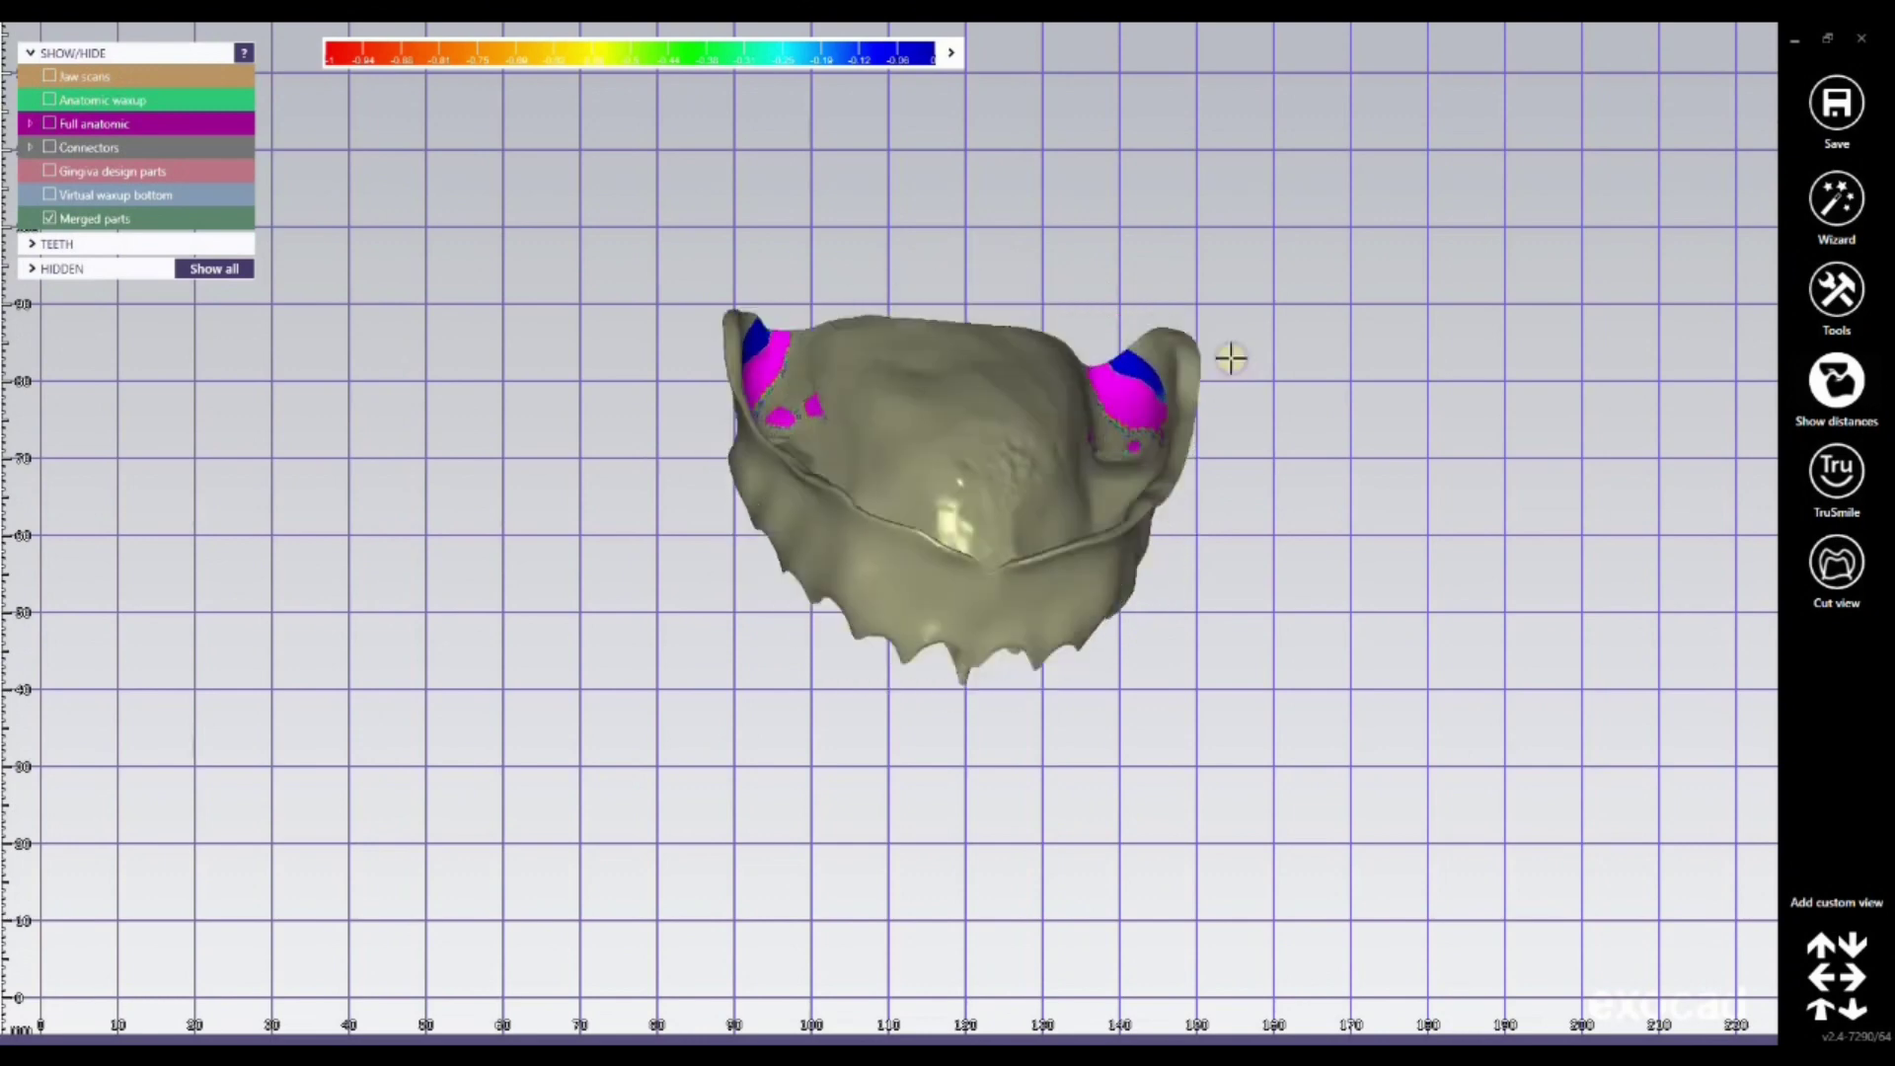
{"action": "left_click", "coordinate": [1840, 104]}
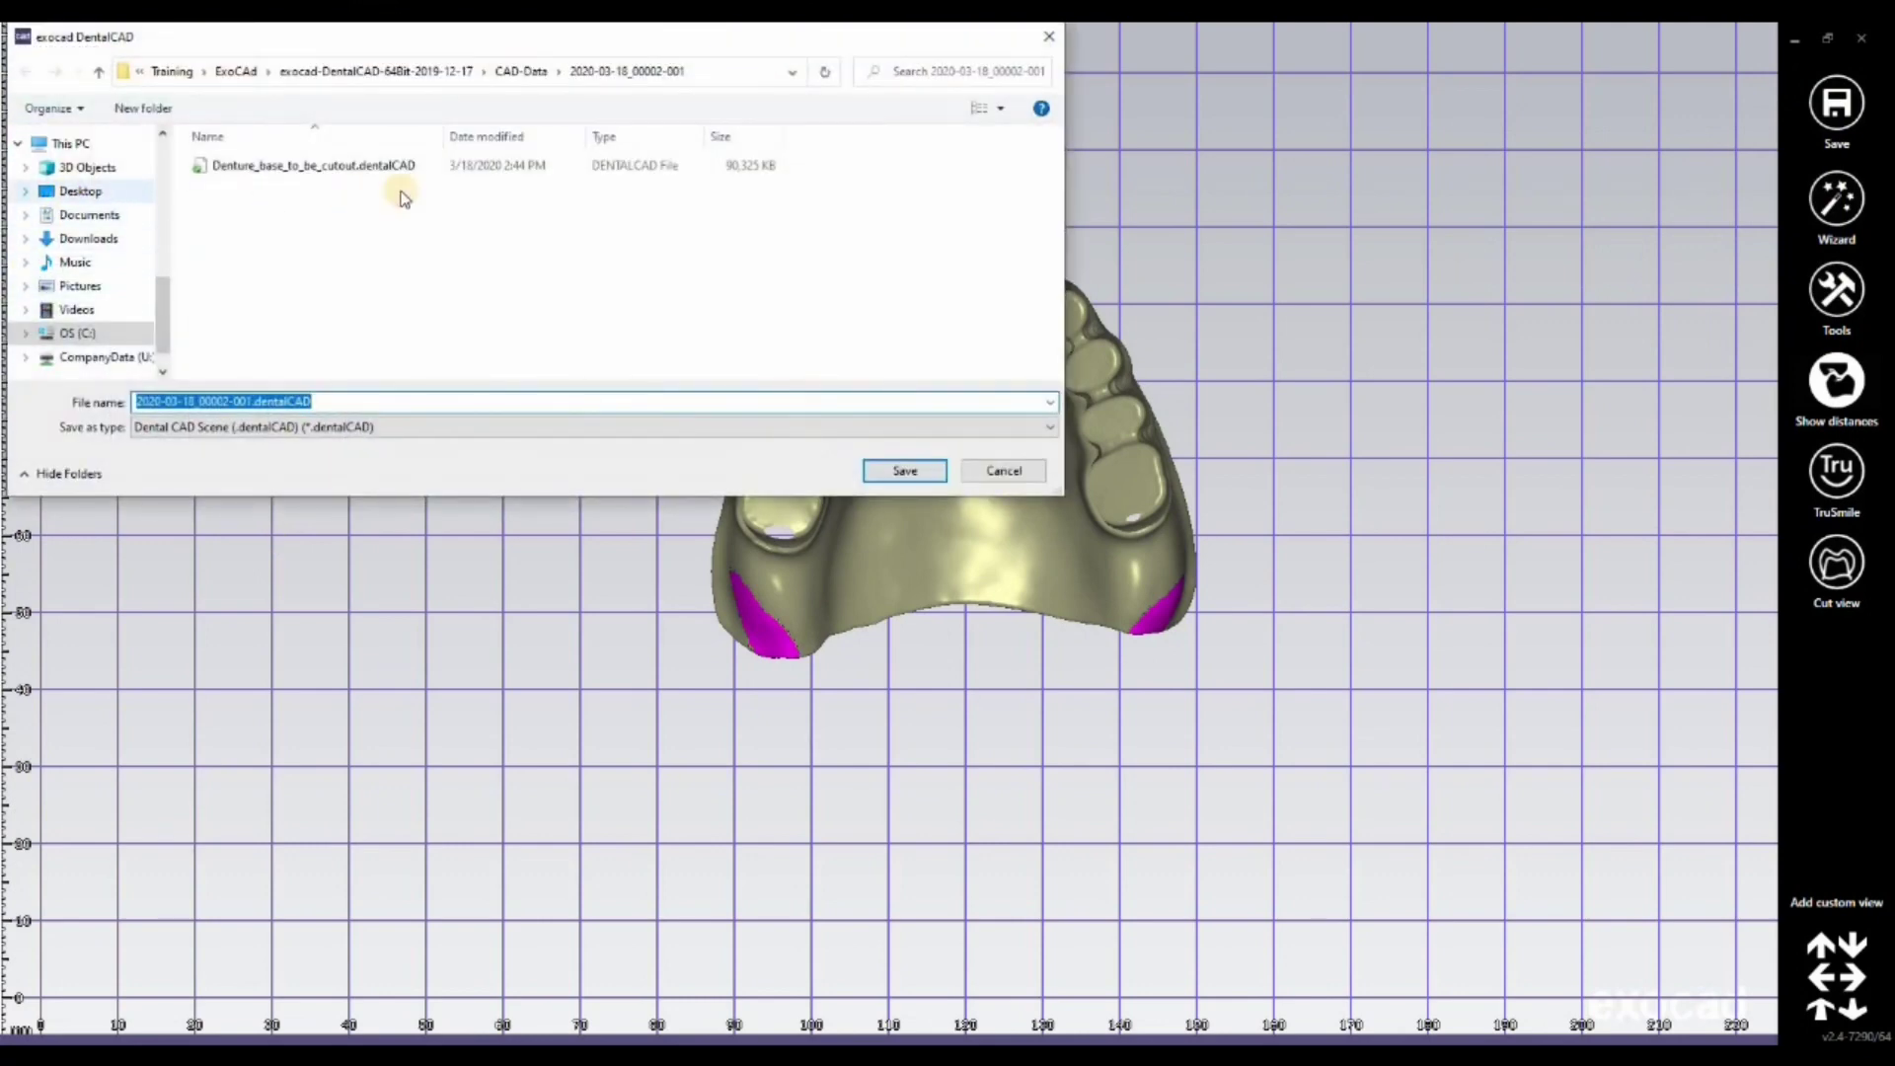
Step: Export visible objects as plain STL Base_to_mill in Denture Extracted, original coordinates
{"action": "left_click", "coordinate": [95, 194]}
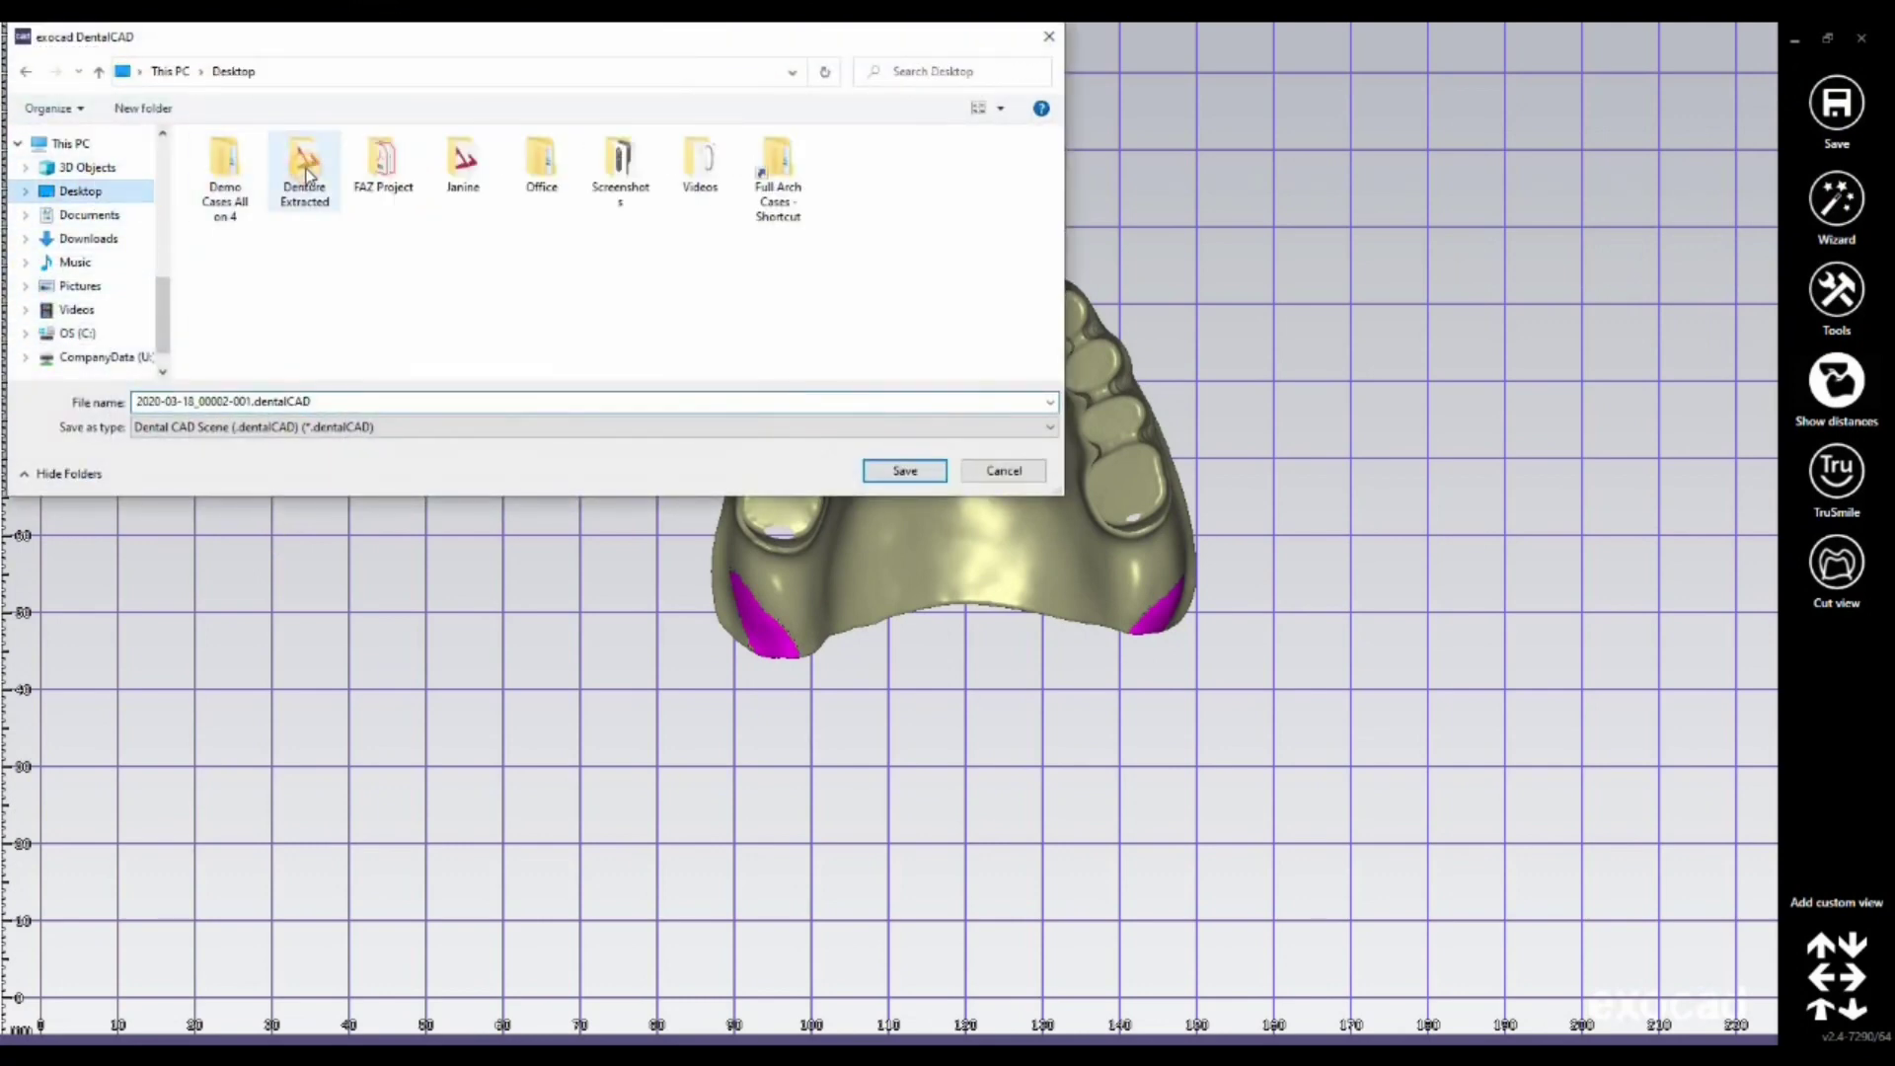
{"action": "double_click", "coordinate": [309, 177]}
{"action": "left_click", "coordinate": [267, 428]}
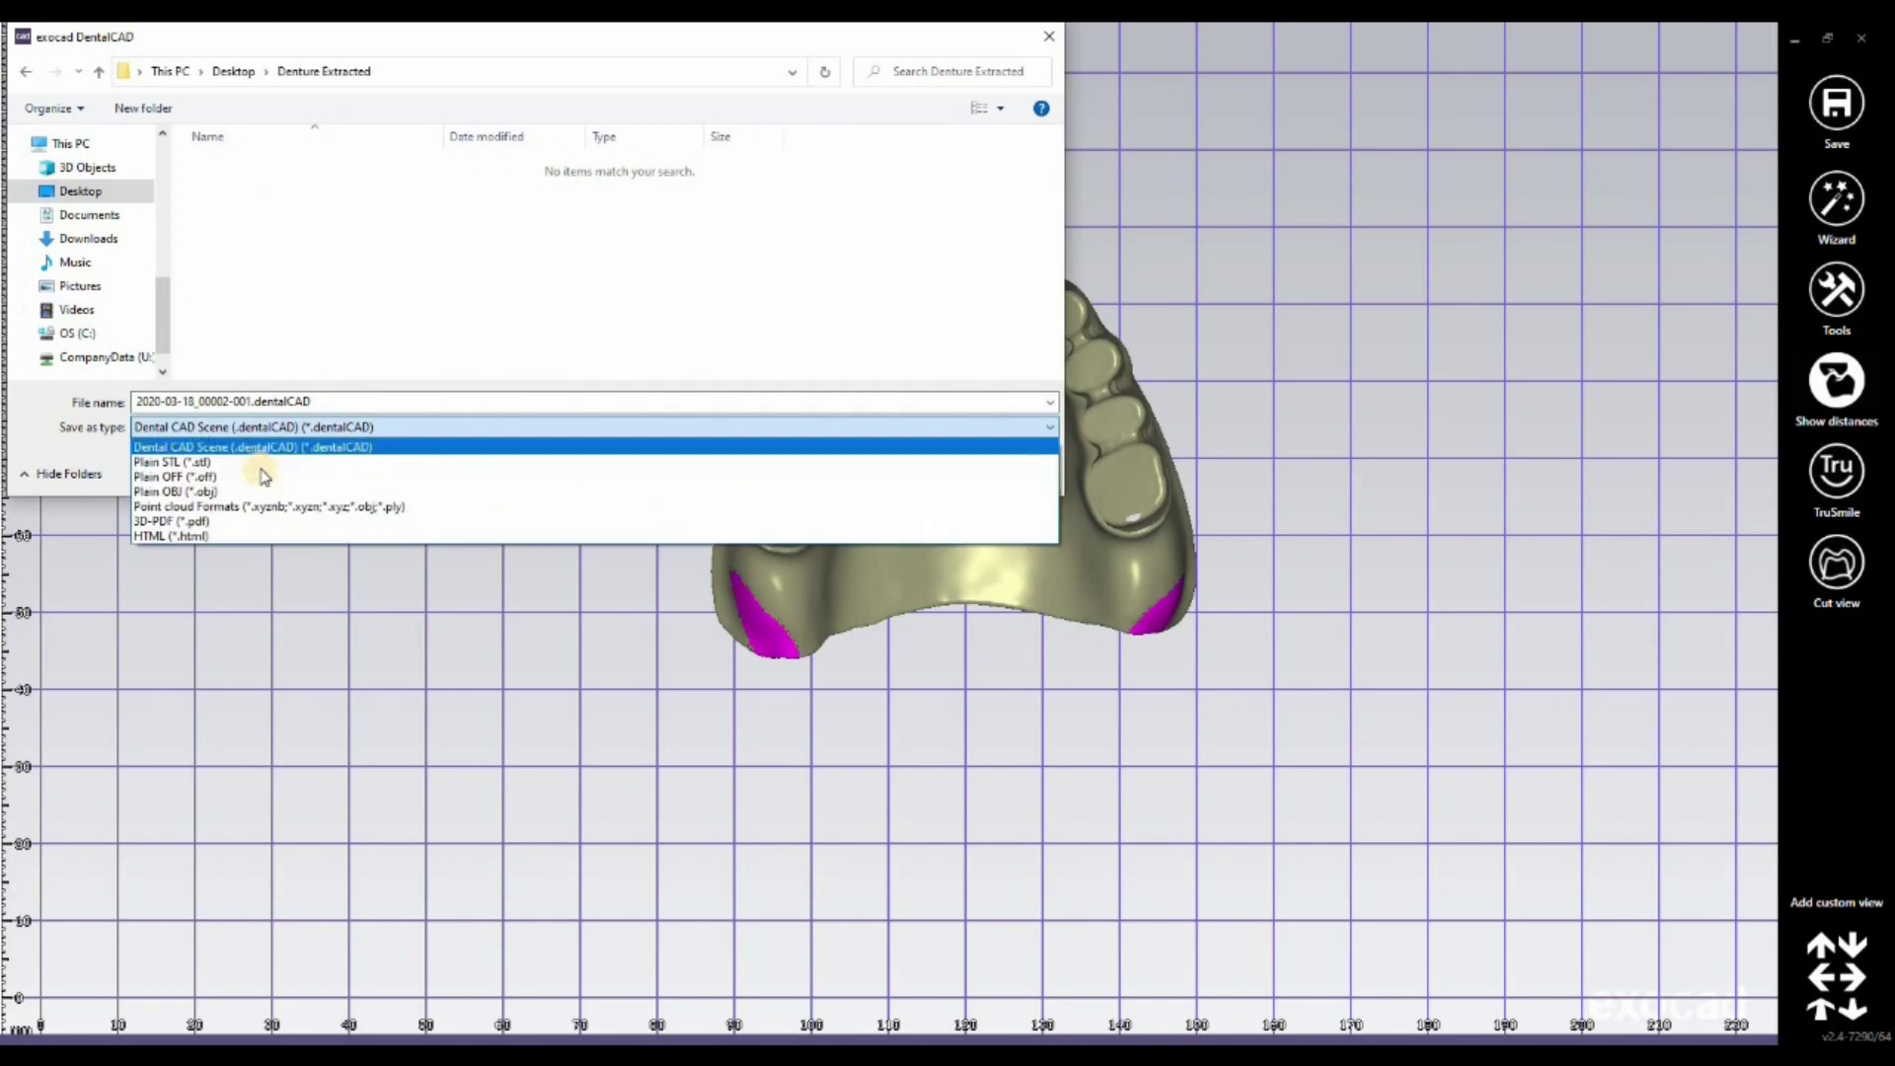
{"action": "left_click", "coordinate": [173, 462]}
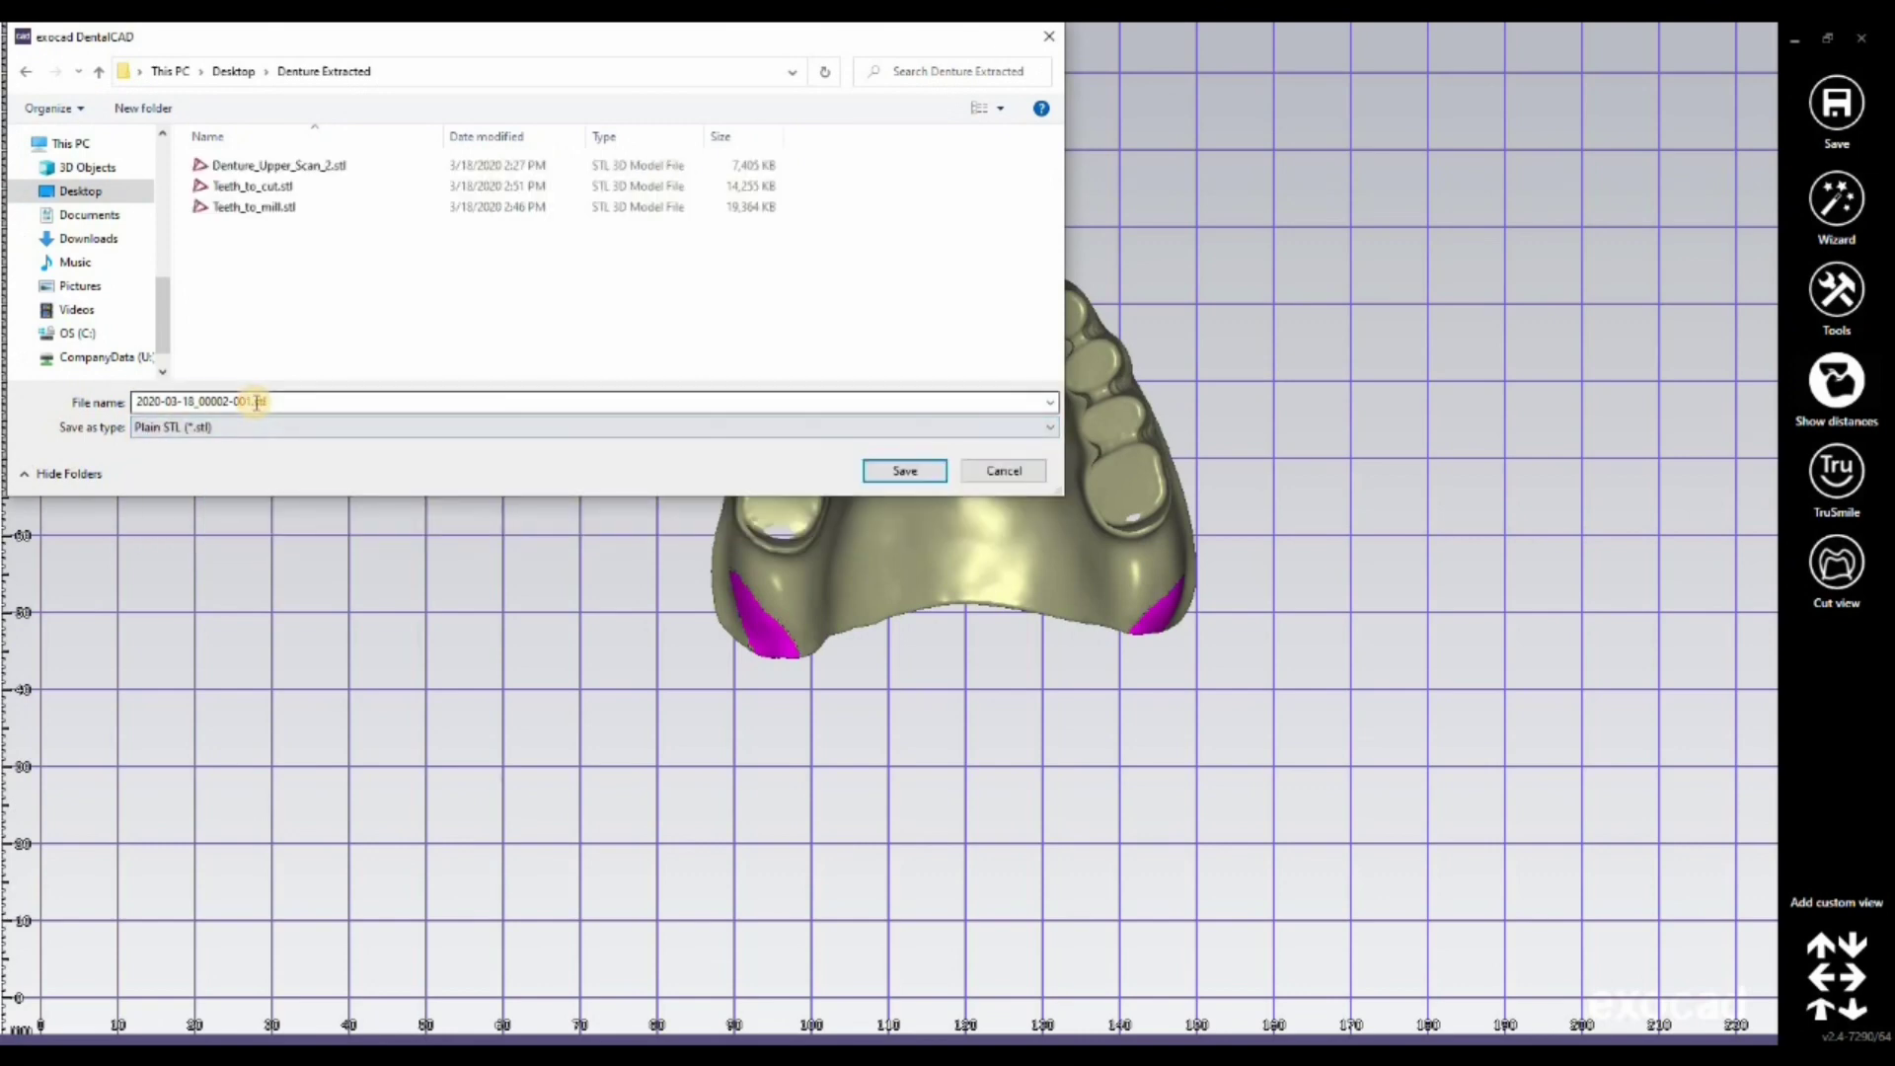
{"action": "double_click", "coordinate": [255, 401]}
{"action": "key", "text": "BackSpace"}
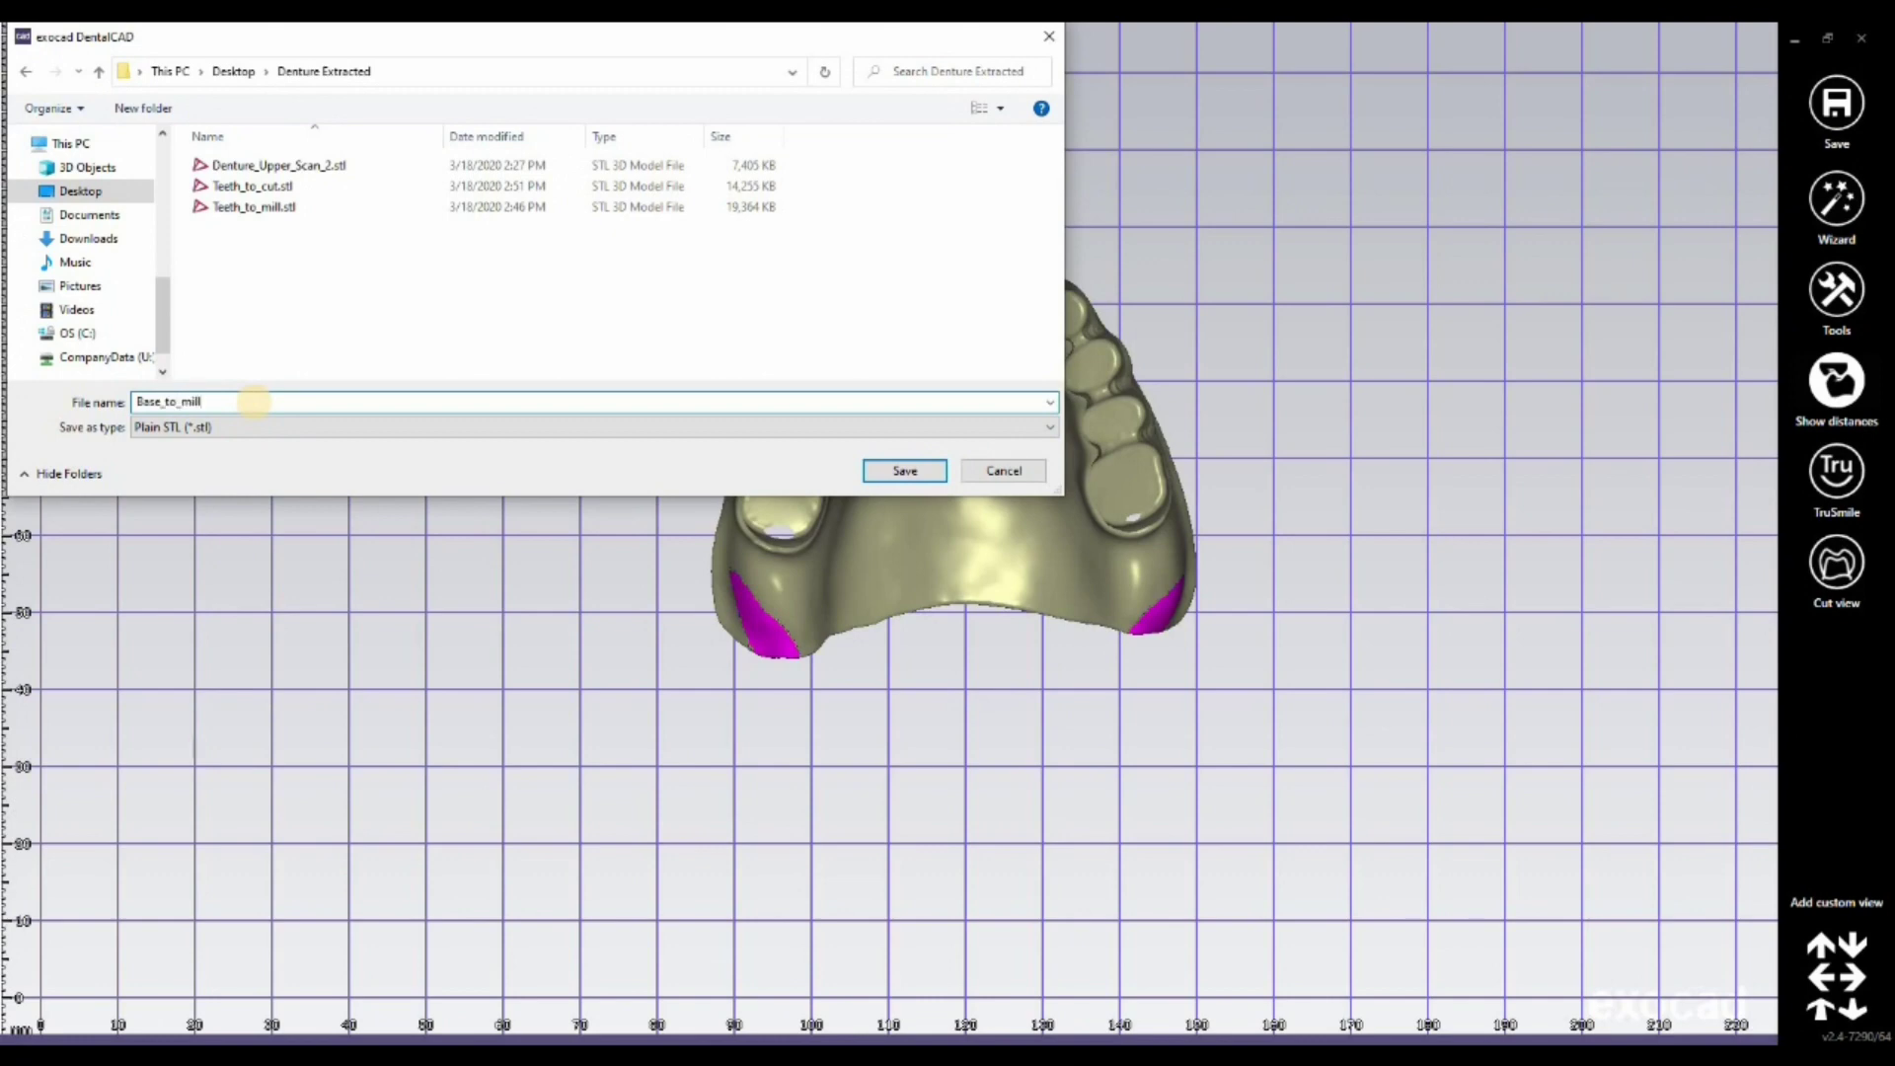
{"action": "key", "text": "Return"}
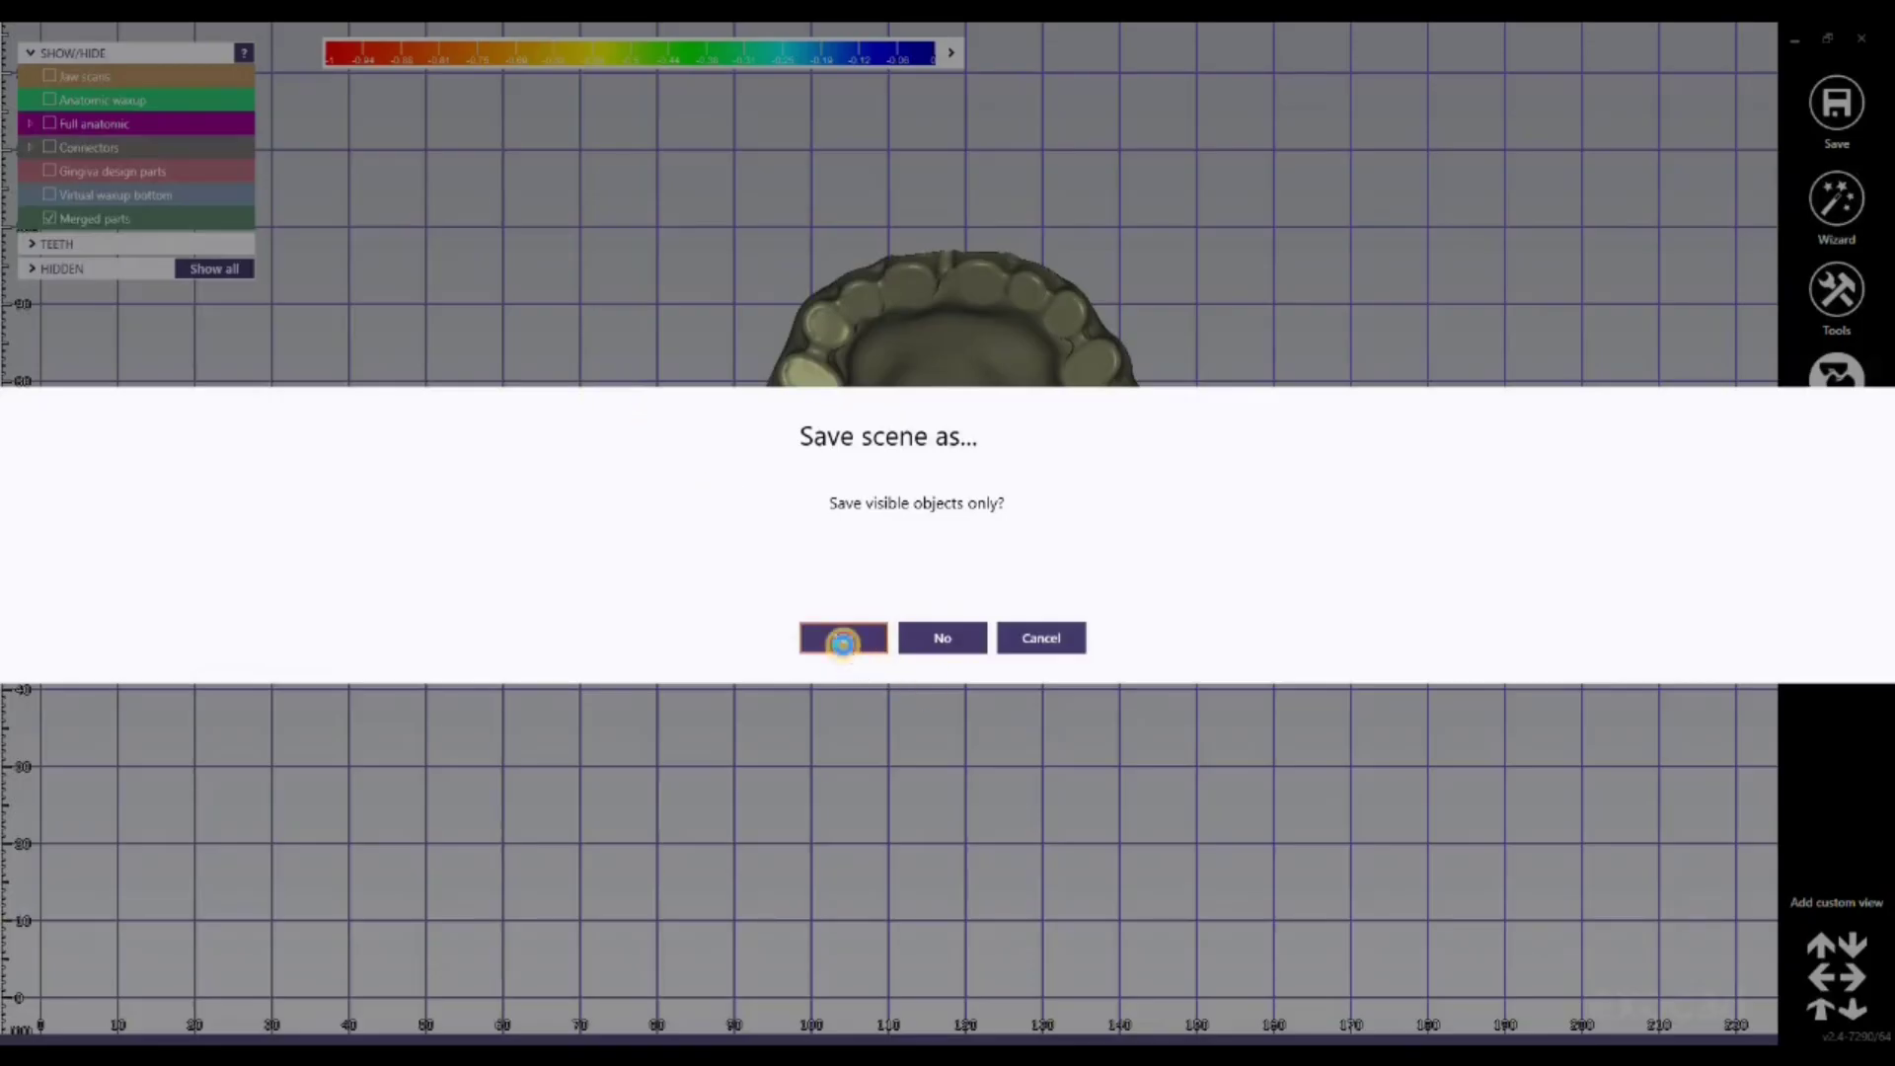
{"action": "left_click", "coordinate": [843, 642]}
{"action": "left_click", "coordinate": [903, 540]}
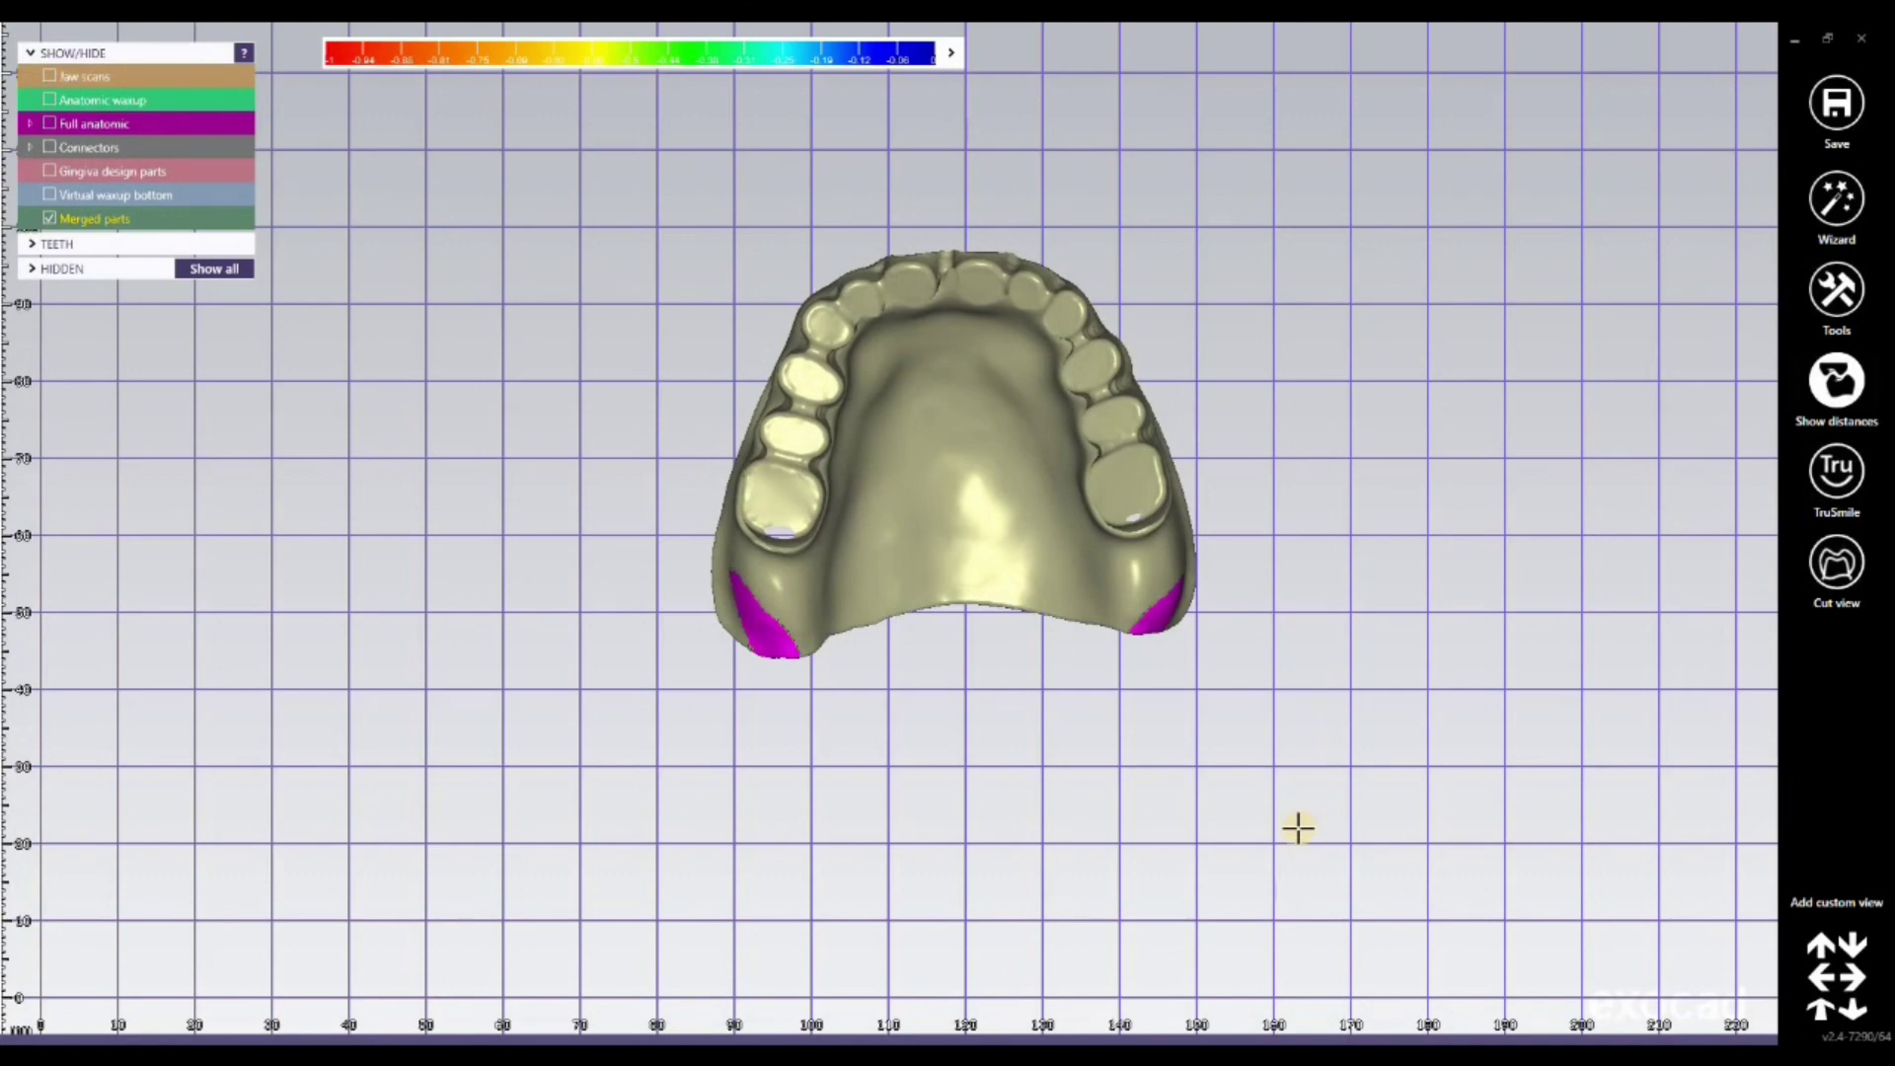
{"action": "right_click_drag", "start_coordinate": [1283, 811], "coordinate": [1600, 345]}
Step: Open Base_to_mill.stl and Teeth_to_mill.stl in maximized Meshmixer and select the base mesh
{"action": "right_click", "coordinate": [1451, 849]}
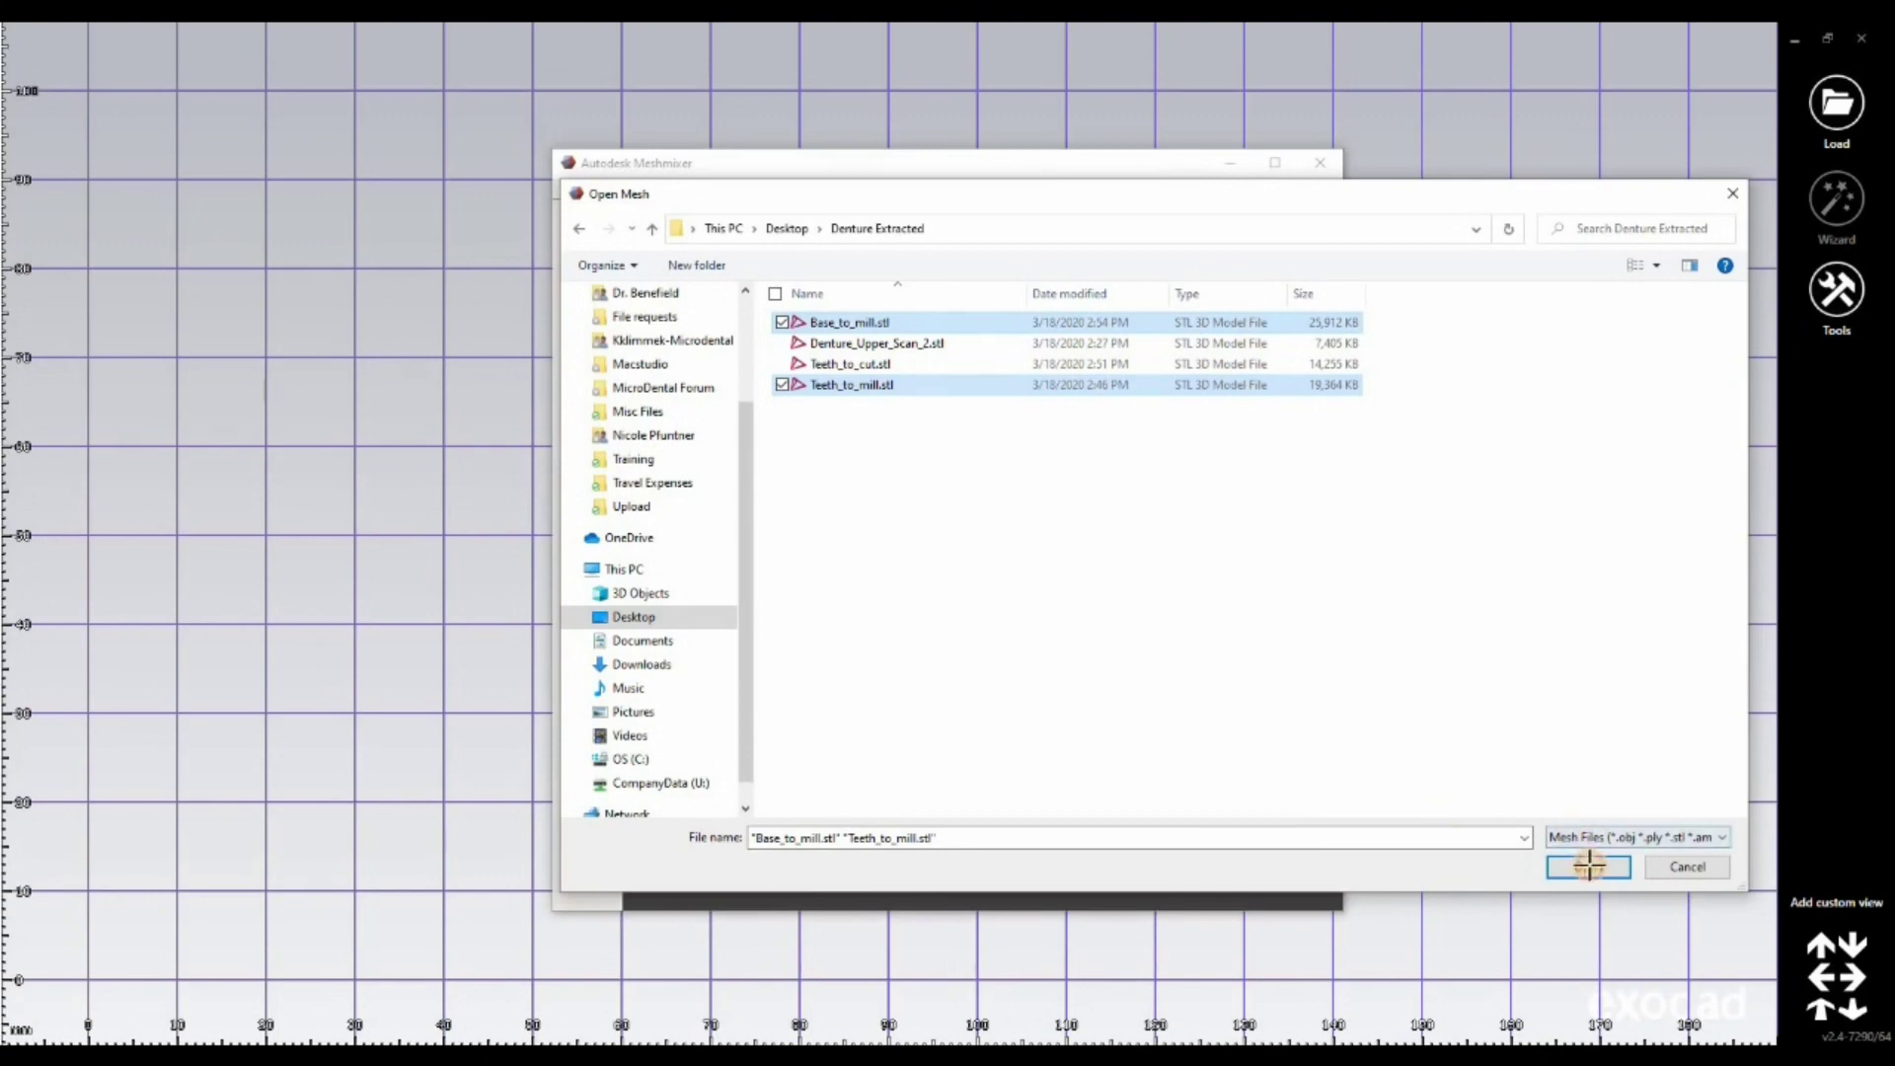
{"action": "key", "text": "Return"}
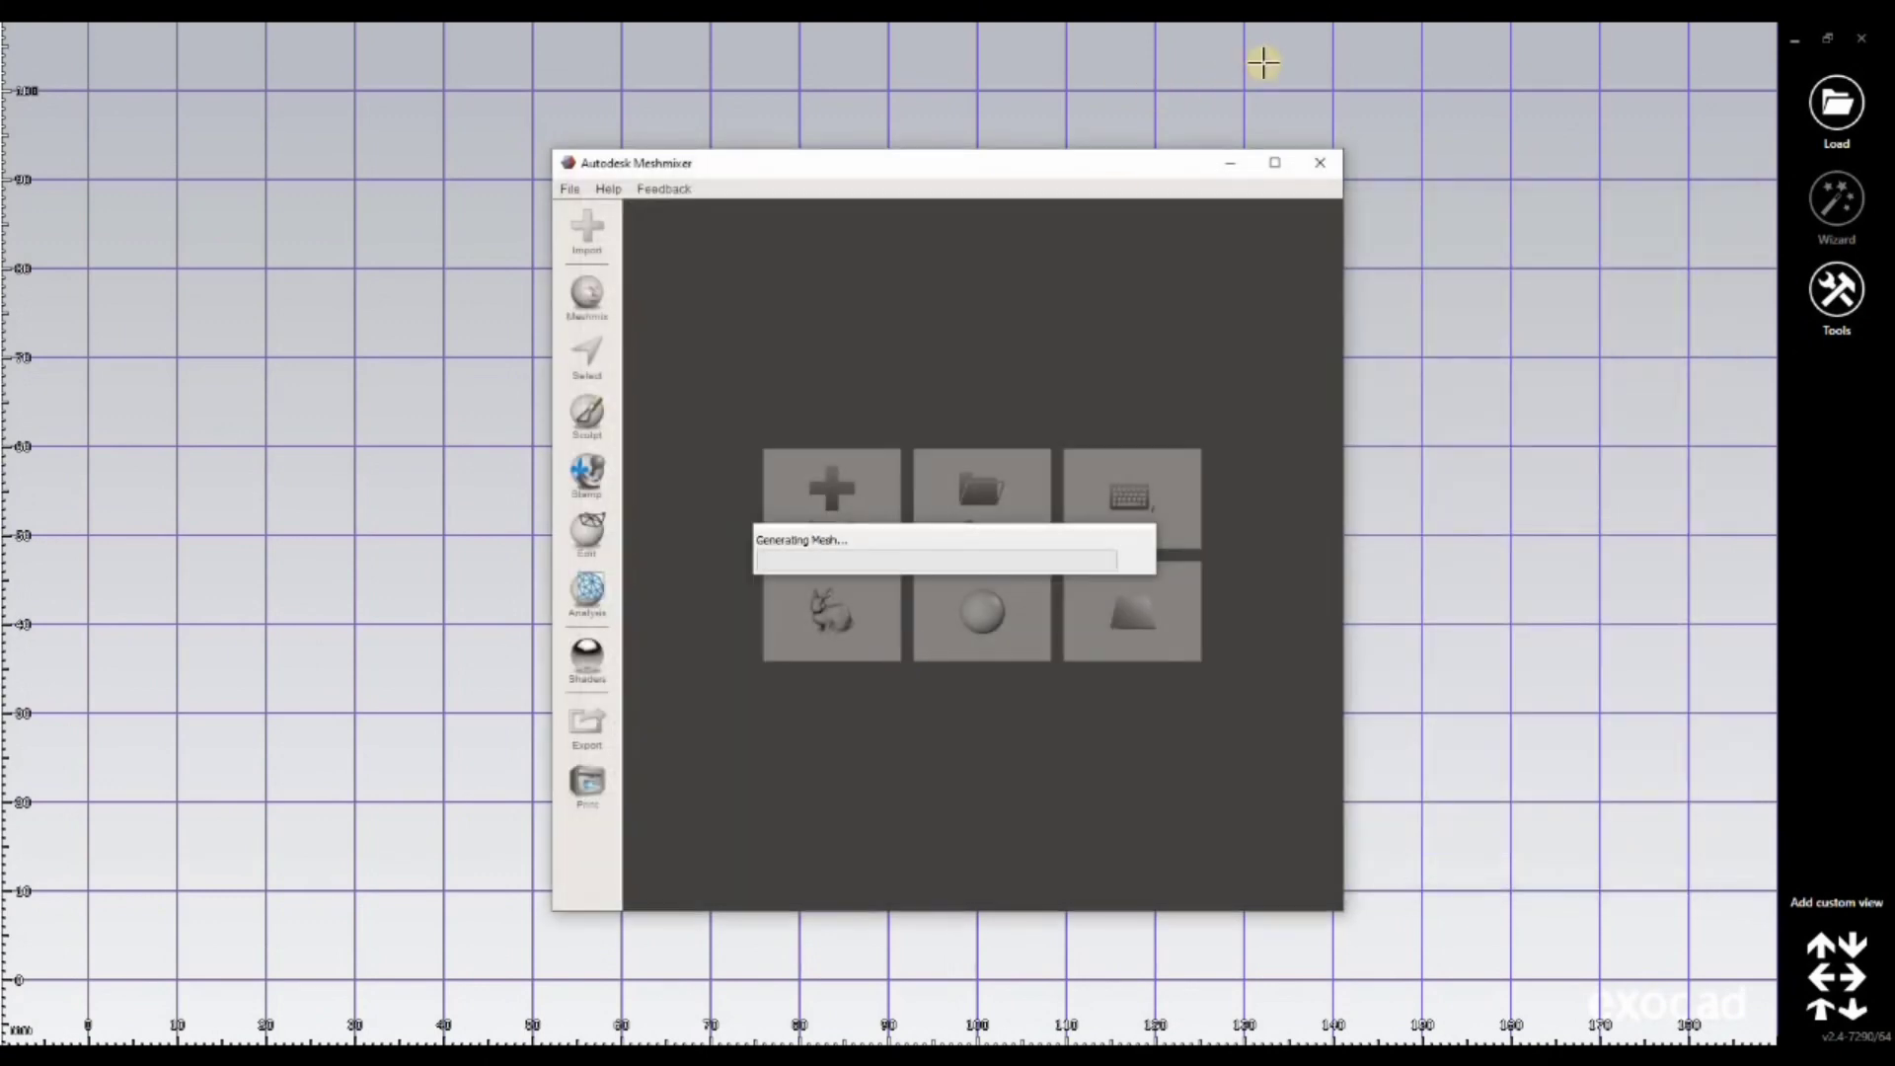
{"action": "left_click", "coordinate": [1271, 164]}
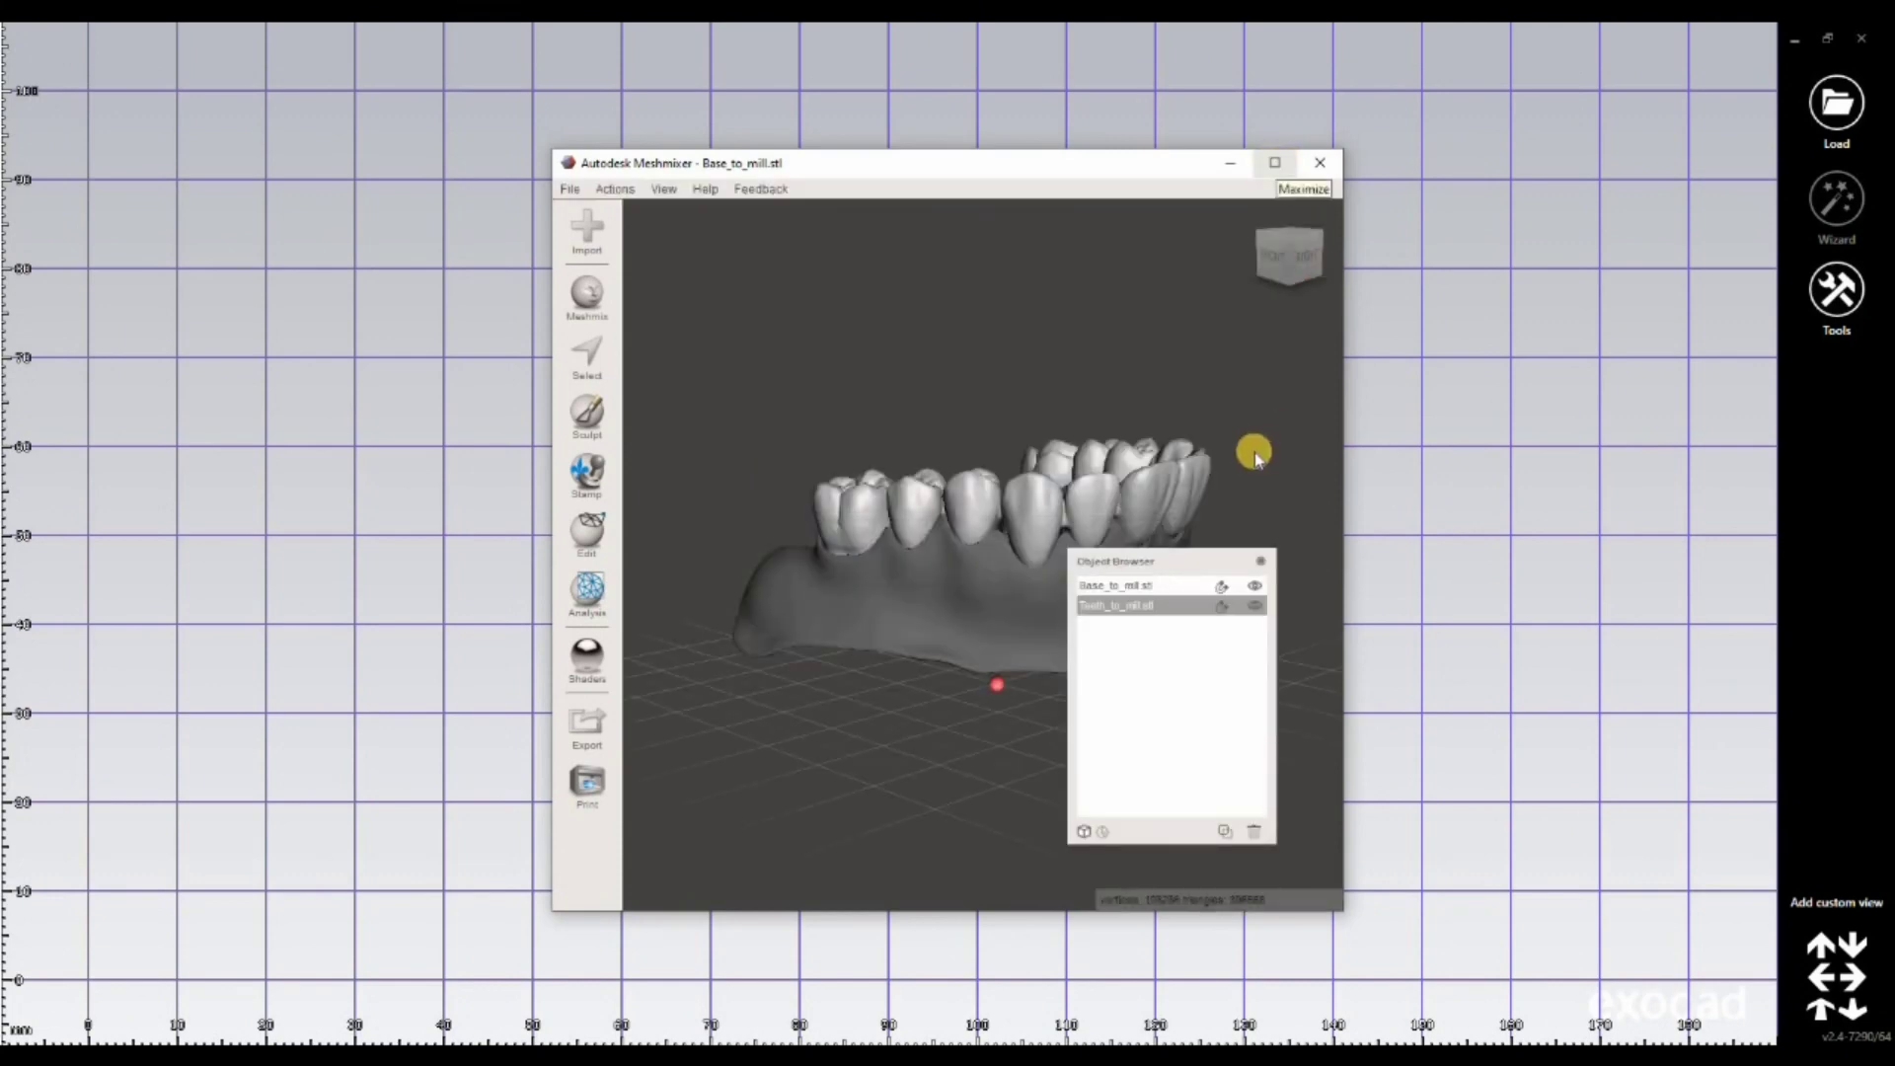
{"action": "right_click_drag", "start_coordinate": [1119, 350], "coordinate": [1148, 597]}
{"action": "right_click_drag", "start_coordinate": [1119, 769], "coordinate": [1228, 542]}
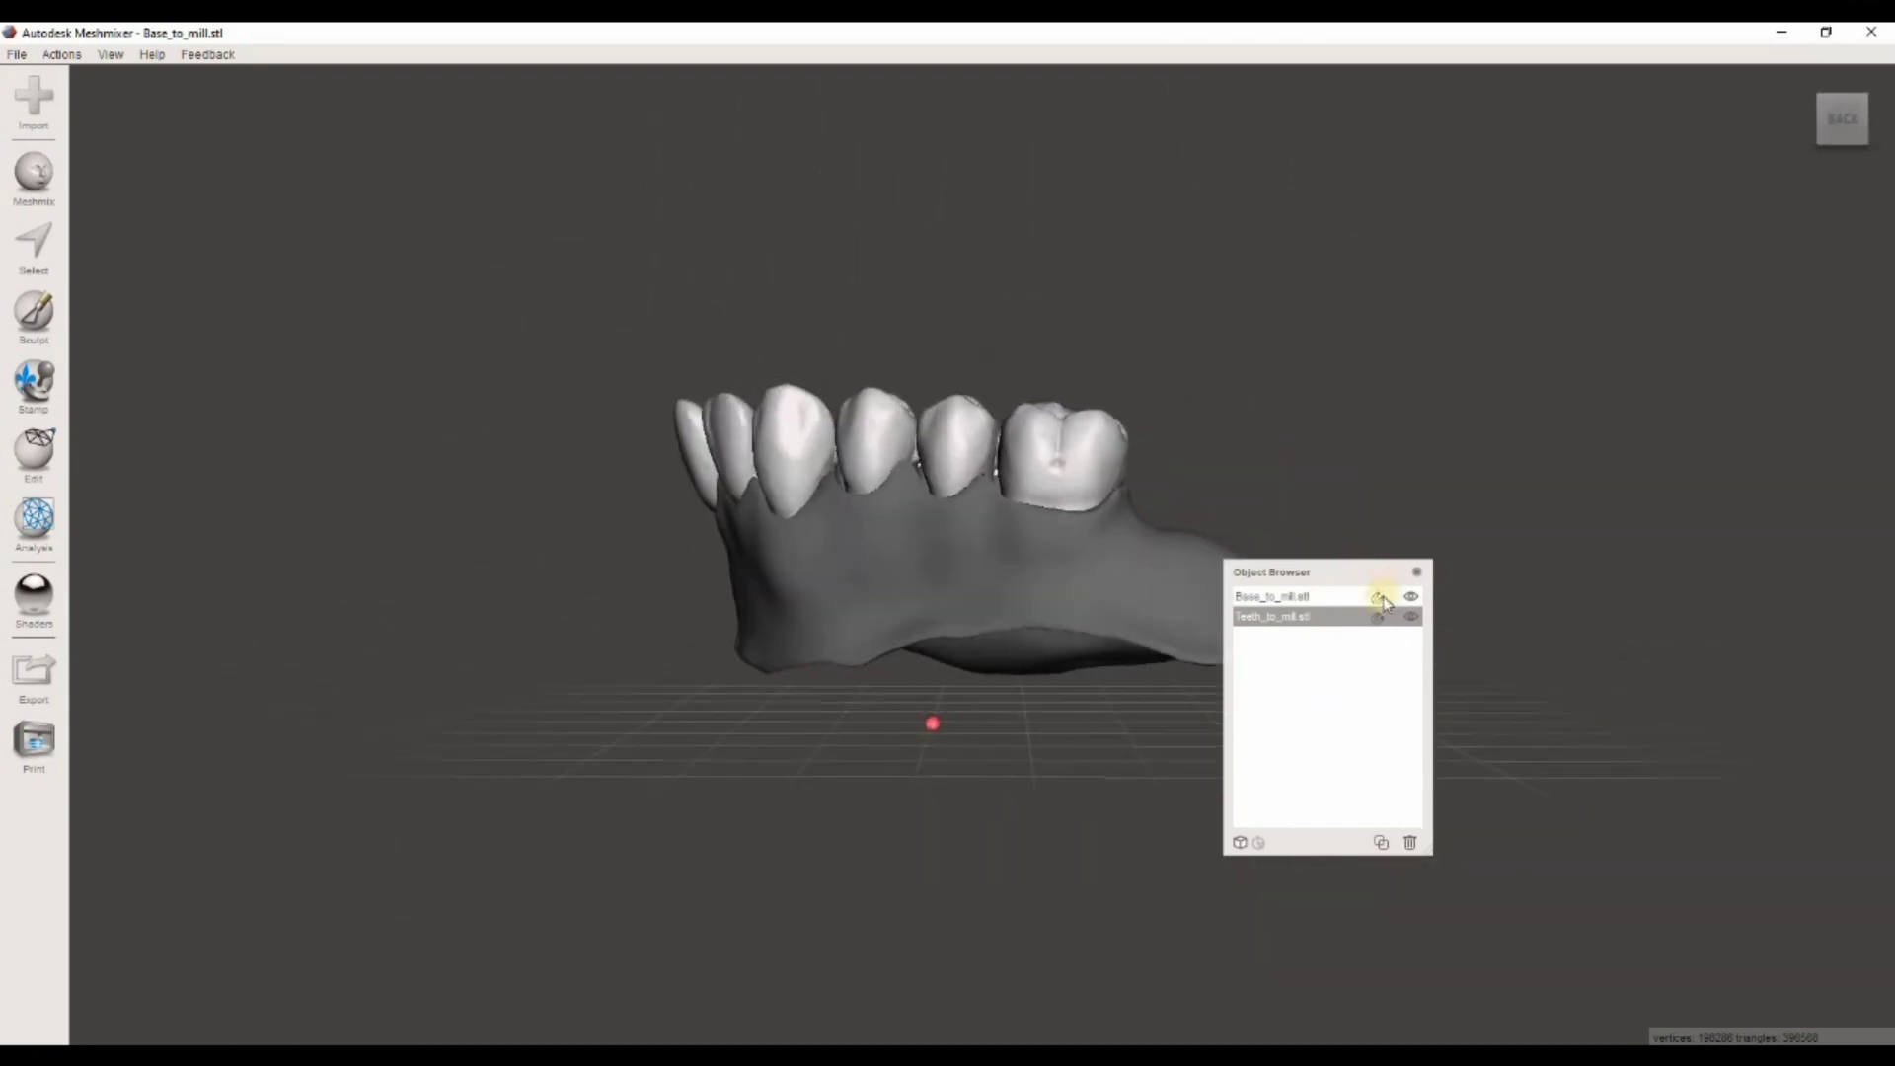
{"action": "left_click", "coordinate": [1295, 622], "text": "shift"}
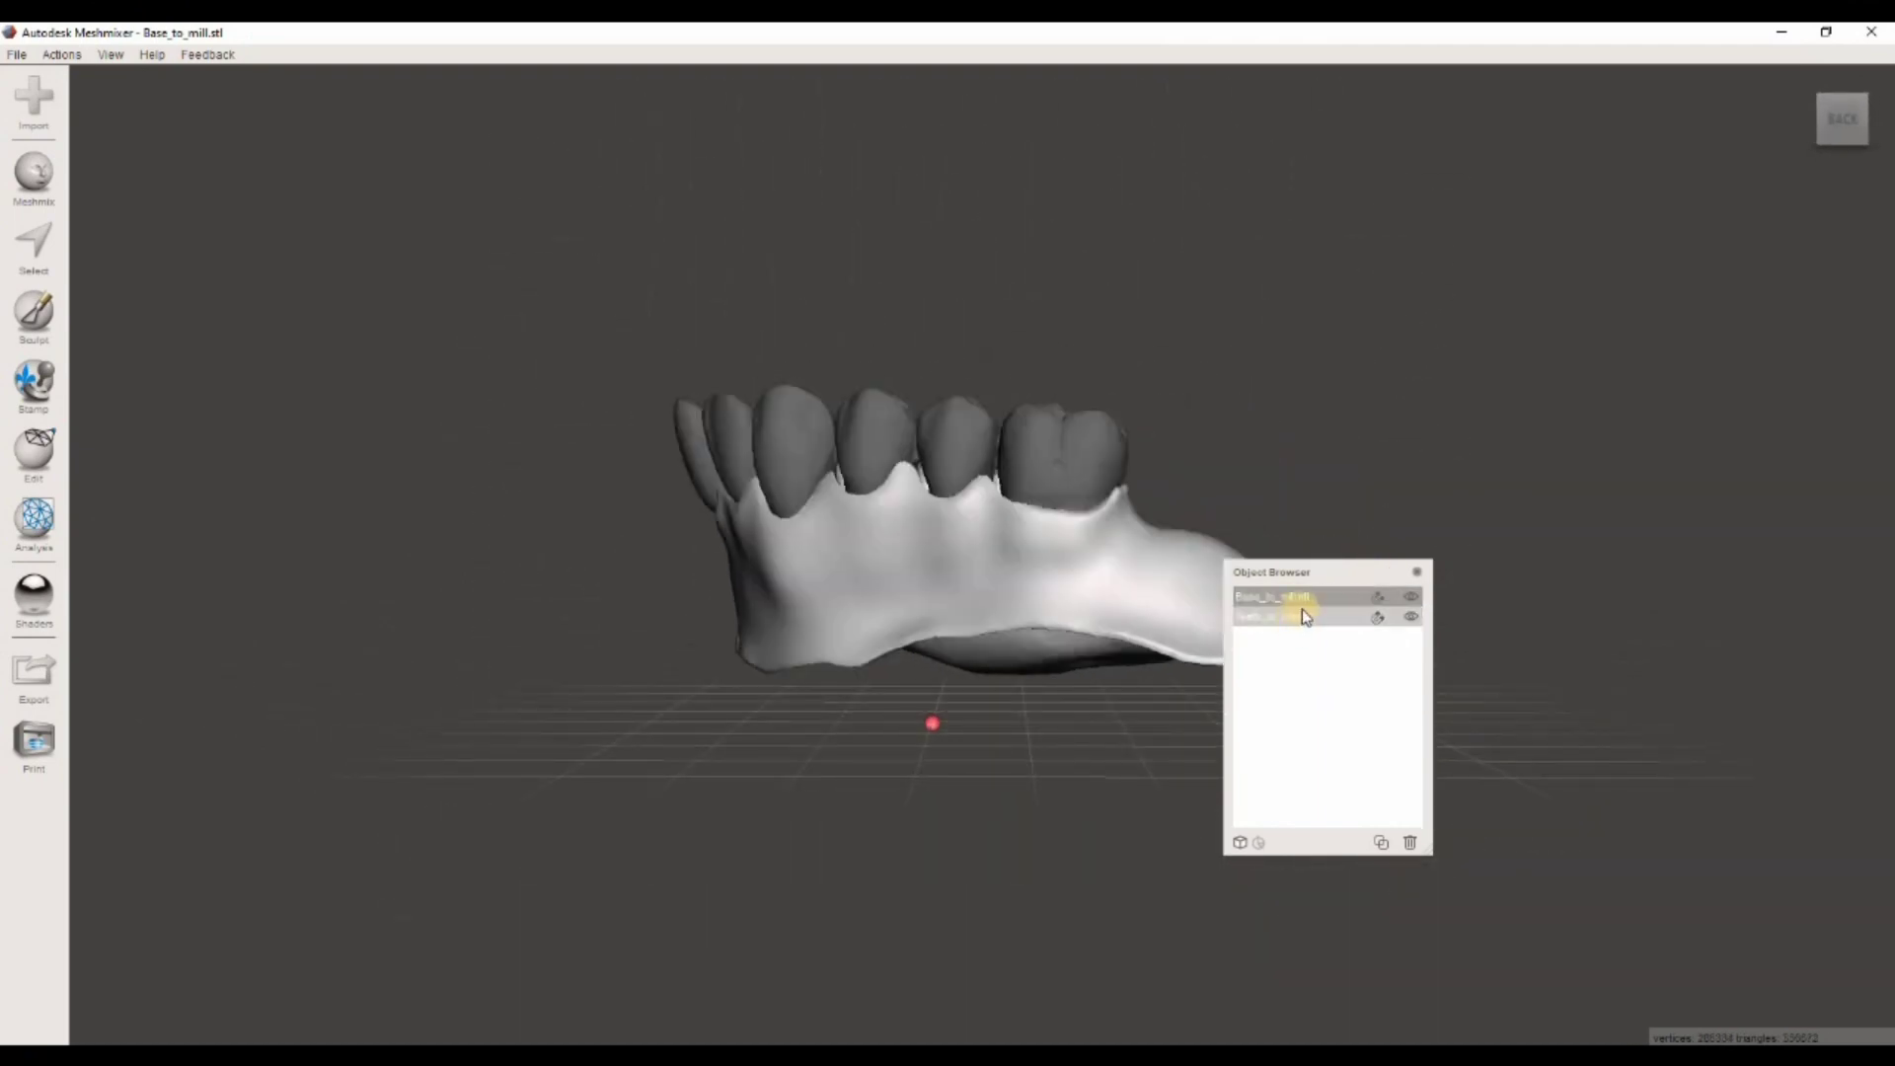
{"action": "scroll", "coordinate": [1027, 576], "scroll_direction": "up", "scroll_amount": 8}
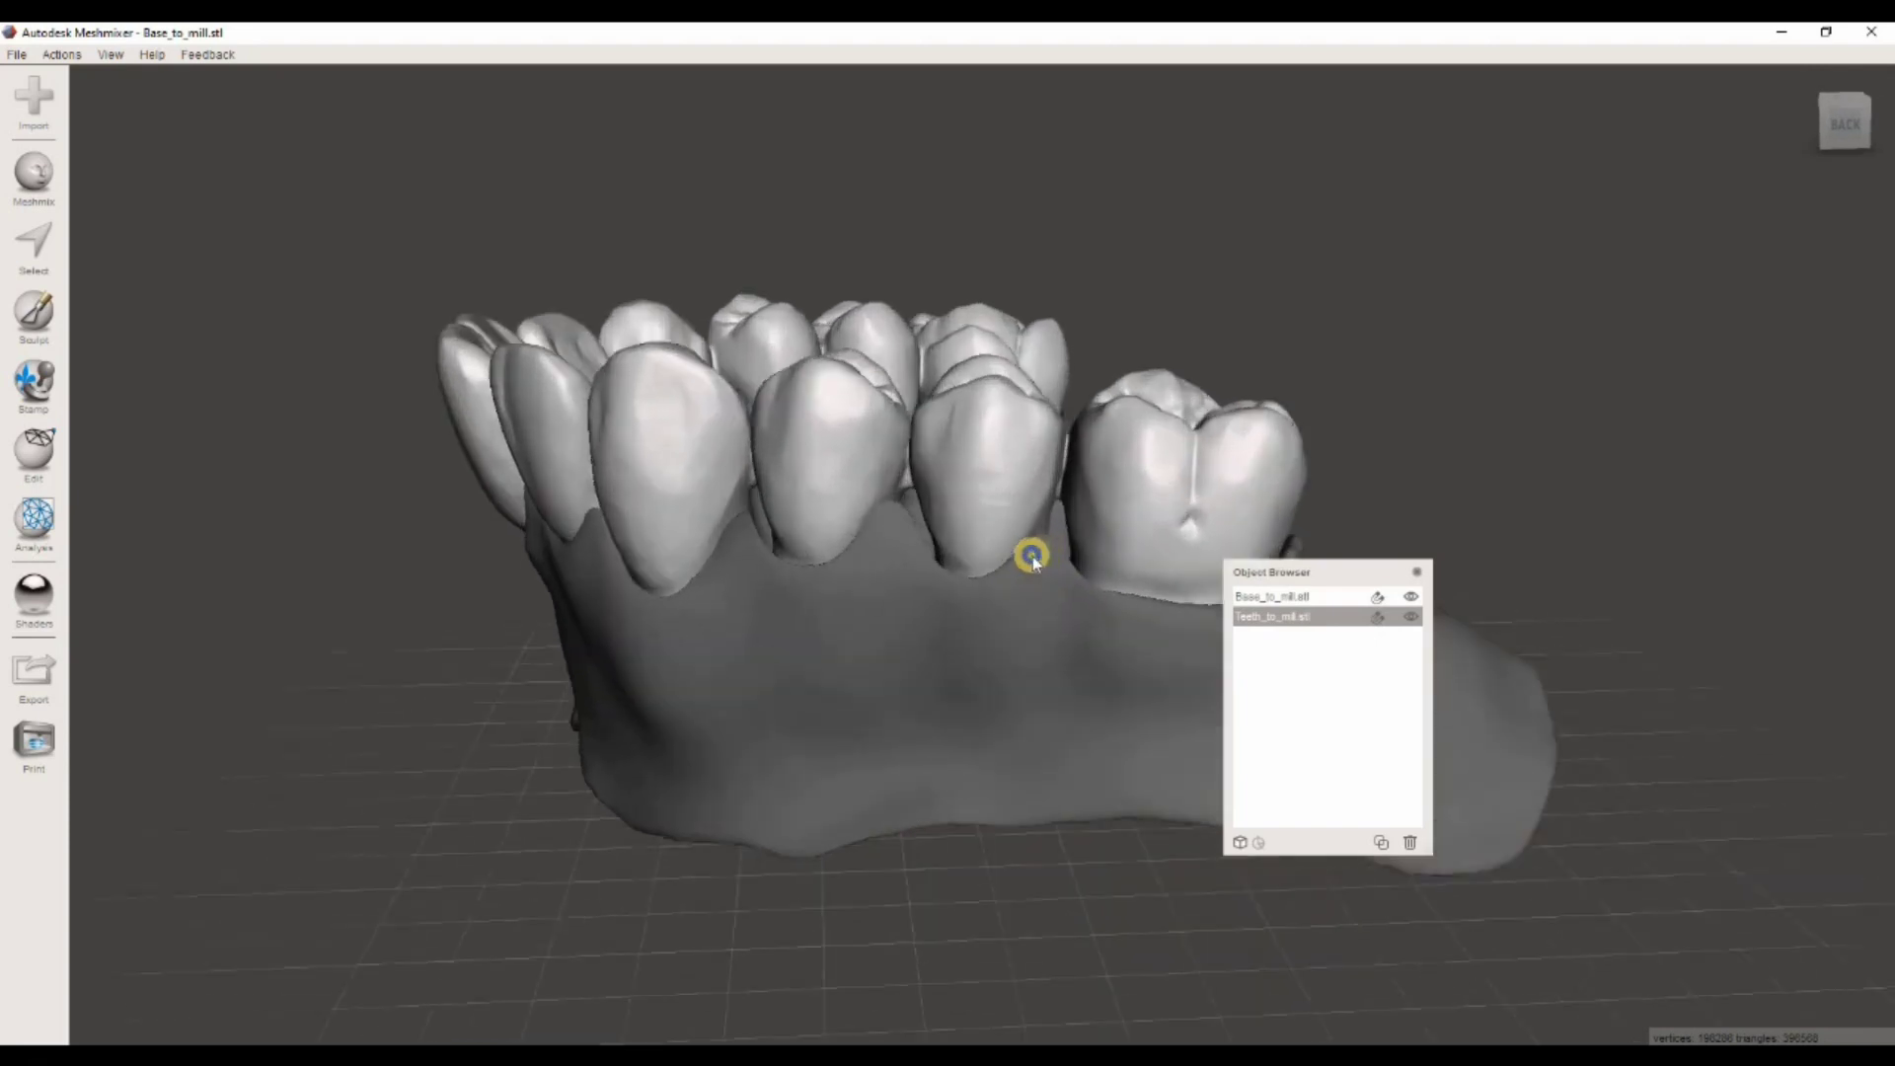